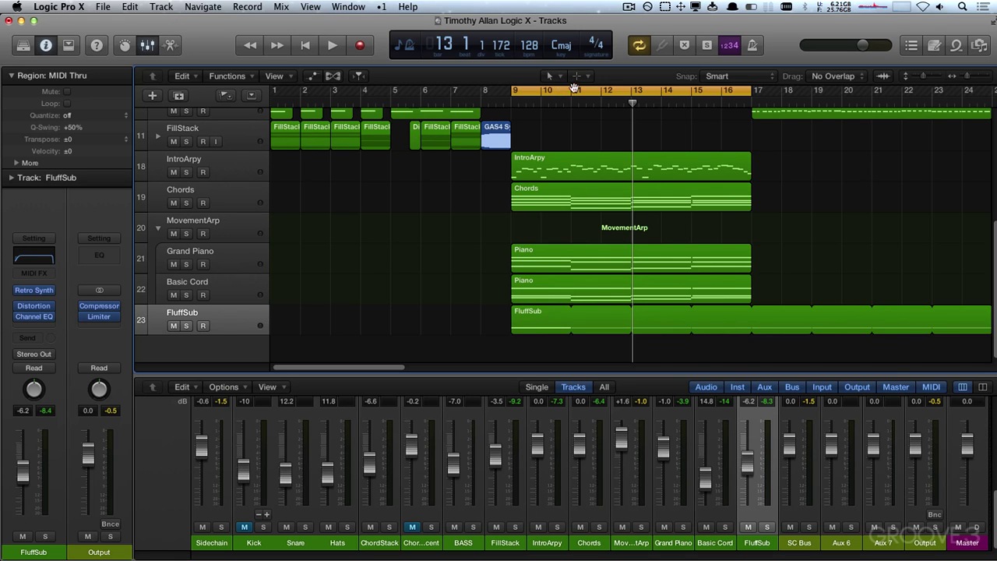
Move the cycle range to start at bar 17 and shorten the looped FluffSub region to end at bar 17
drag(574, 88, 814, 88)
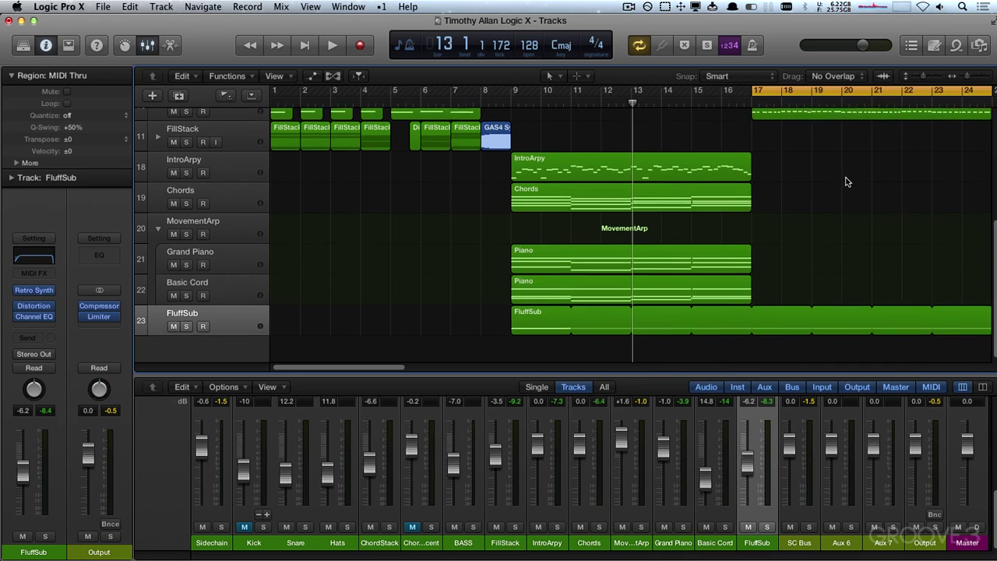
scroll(847, 181, up, 3)
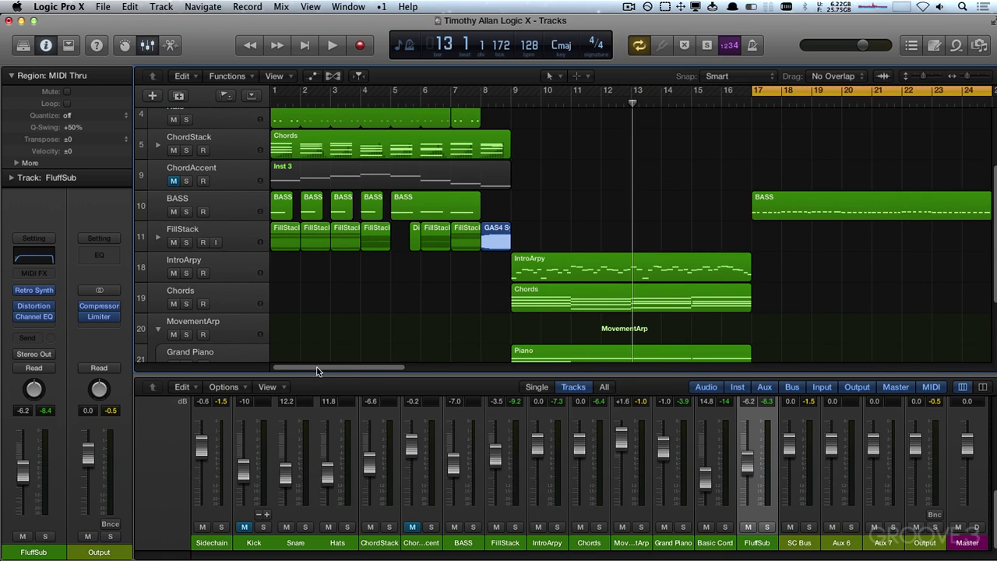
drag(317, 371, 367, 369)
scroll(474, 308, up, 2)
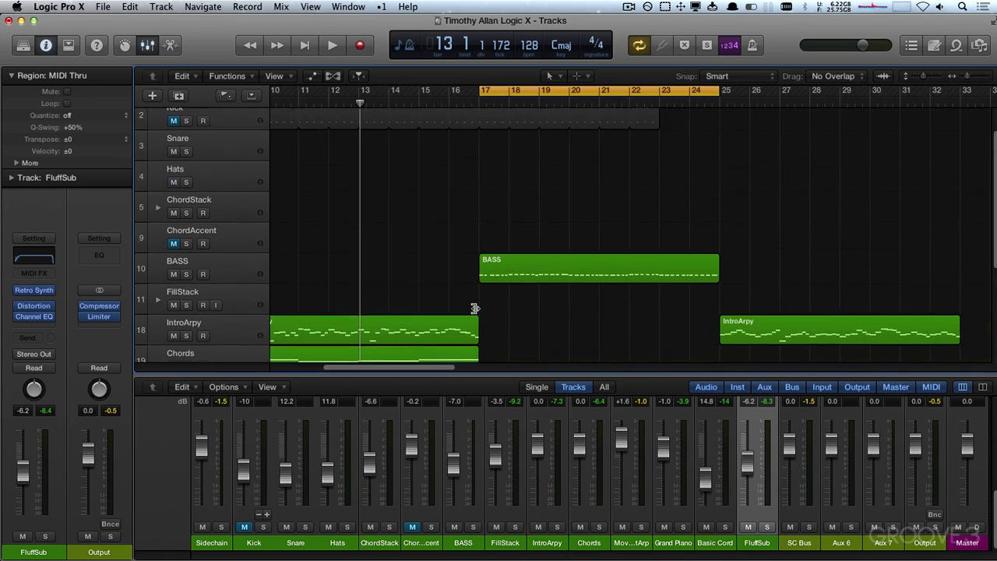
scroll(474, 308, up, 1)
scroll(604, 260, down, 6)
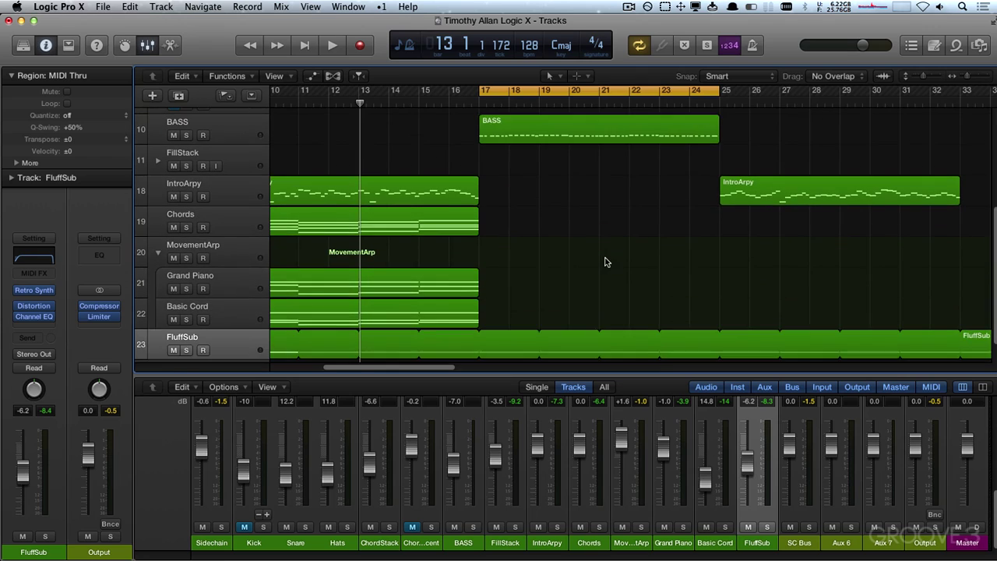
click(472, 324)
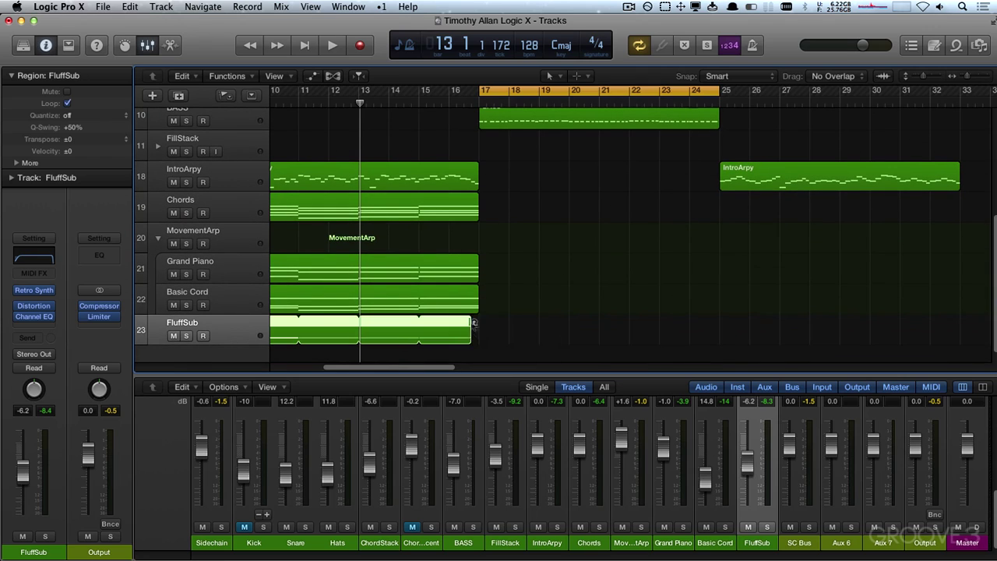
scroll(531, 288, down, 1)
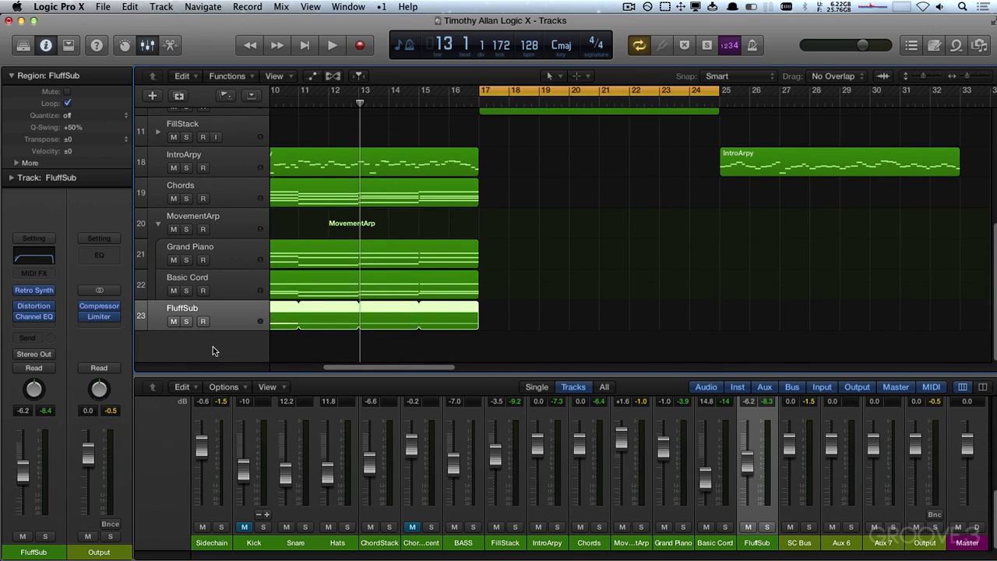
Add an instrument track below FluffSub with a stereo Ultrabeat (Drum Synth) and raise its level to +5.2 dB
click(224, 286)
click(221, 318)
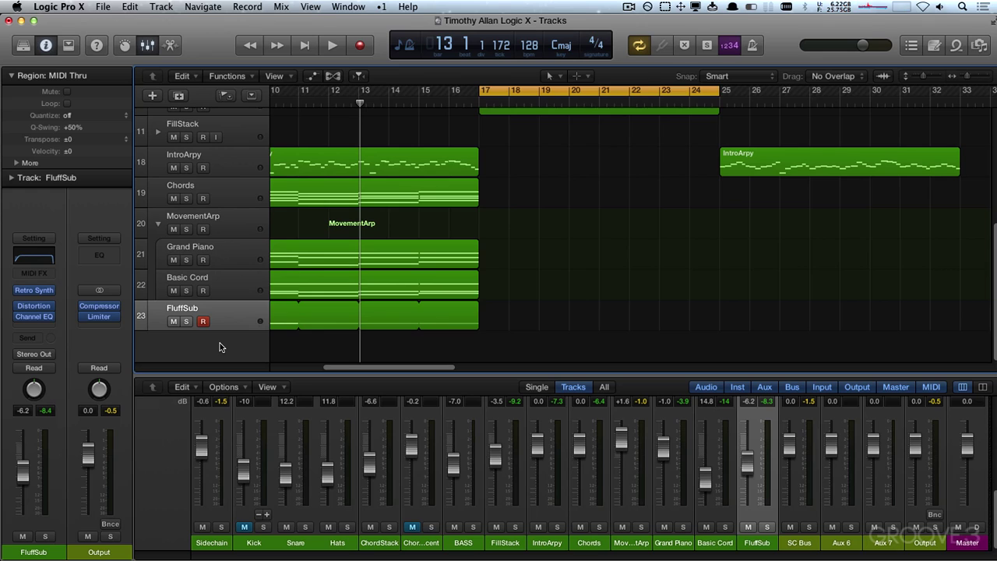
double_click(220, 343)
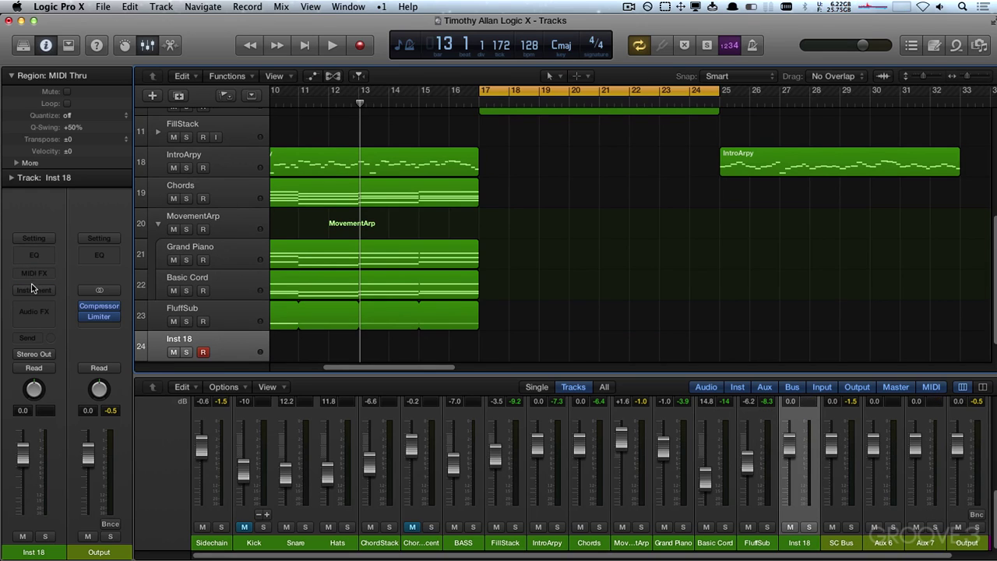
click(34, 290)
mouse_move(74, 452)
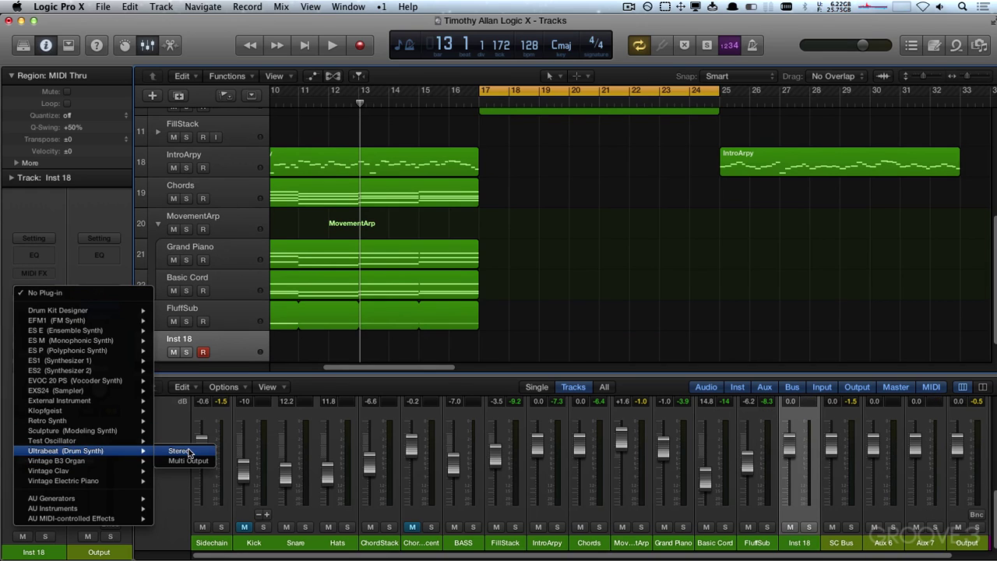
click(179, 451)
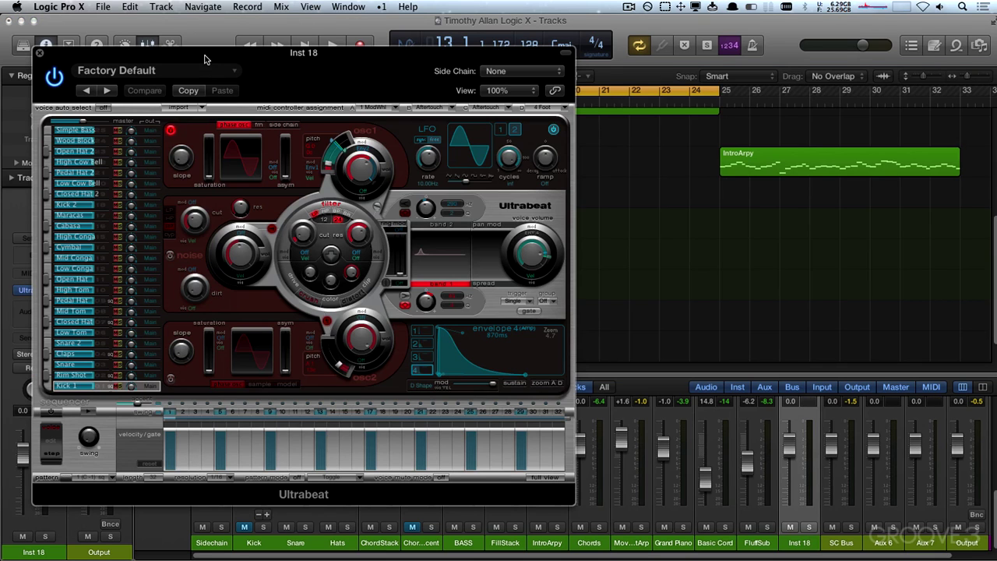
drag(205, 59, 515, 64)
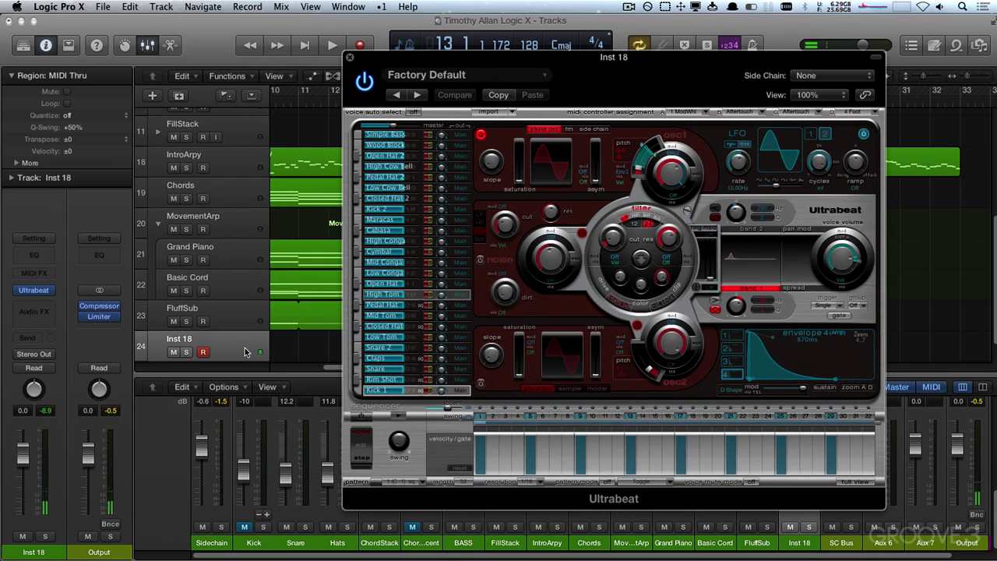
mouse_move(30, 453)
mouse_down()
mouse_move(31, 429)
mouse_move(24, 438)
mouse_up()
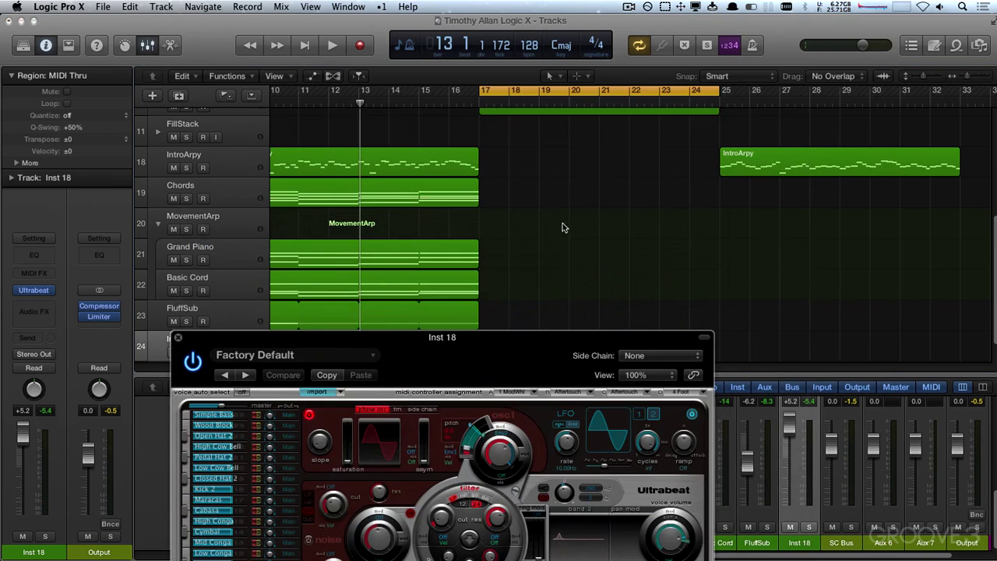
Extend the Kick loop to bar 25, unmute the Kick track, and briefly play the cycled section
scroll(576, 222, up, 3)
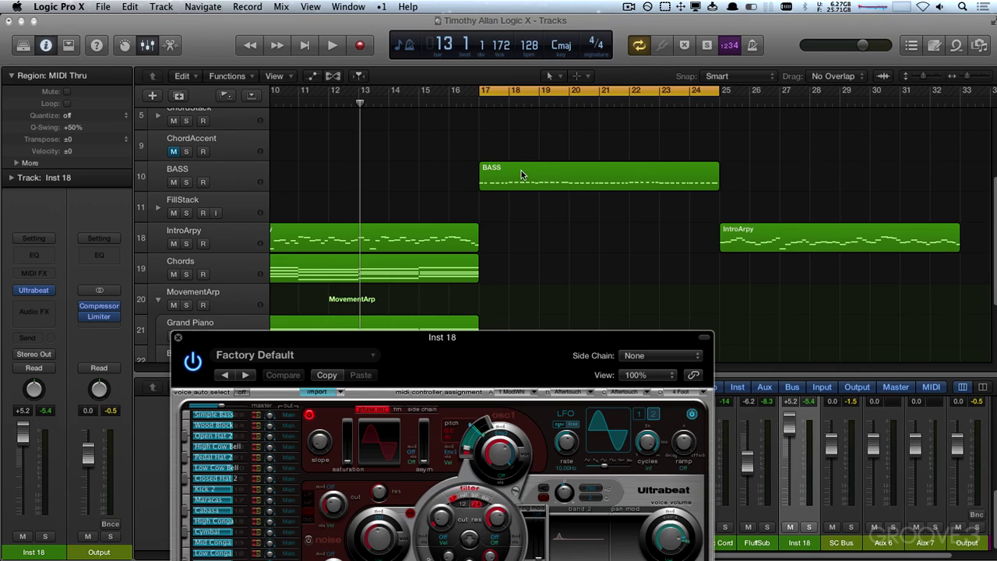
mouse_move(509, 171)
mouse_down()
mouse_move(694, 160)
mouse_move(725, 171)
mouse_move(510, 176)
mouse_up()
scroll(510, 181, up, 3)
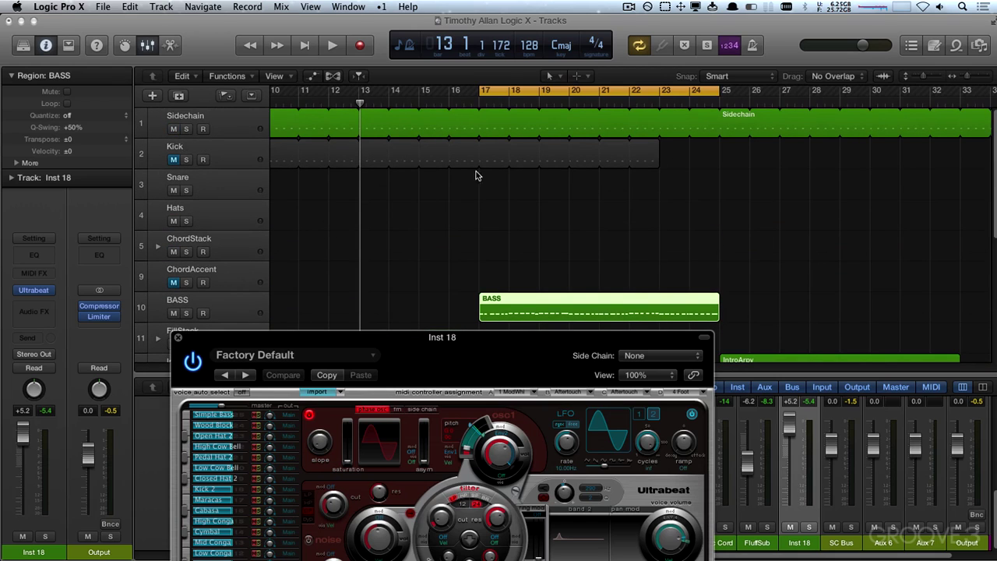
drag(660, 145, 717, 146)
click(174, 160)
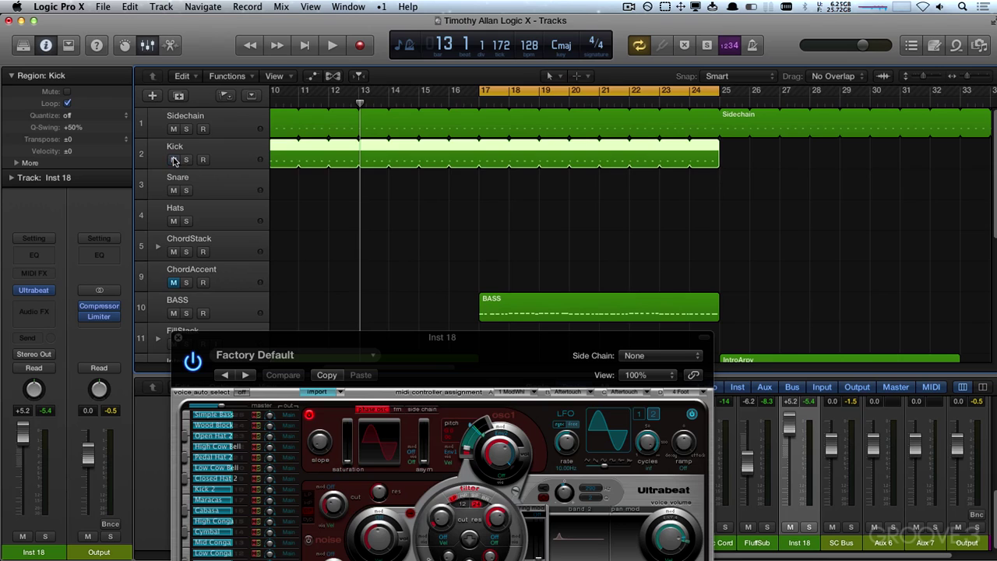
key(space)
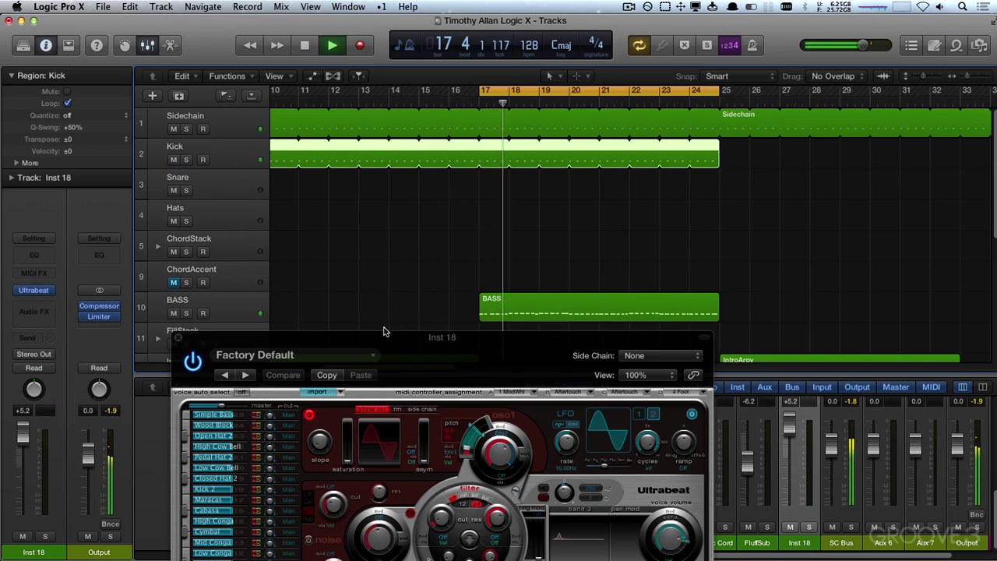
key(space)
Copy the BASS region to bar 25 and shorten the original at bar 17 to one bar
drag(498, 301, 782, 305)
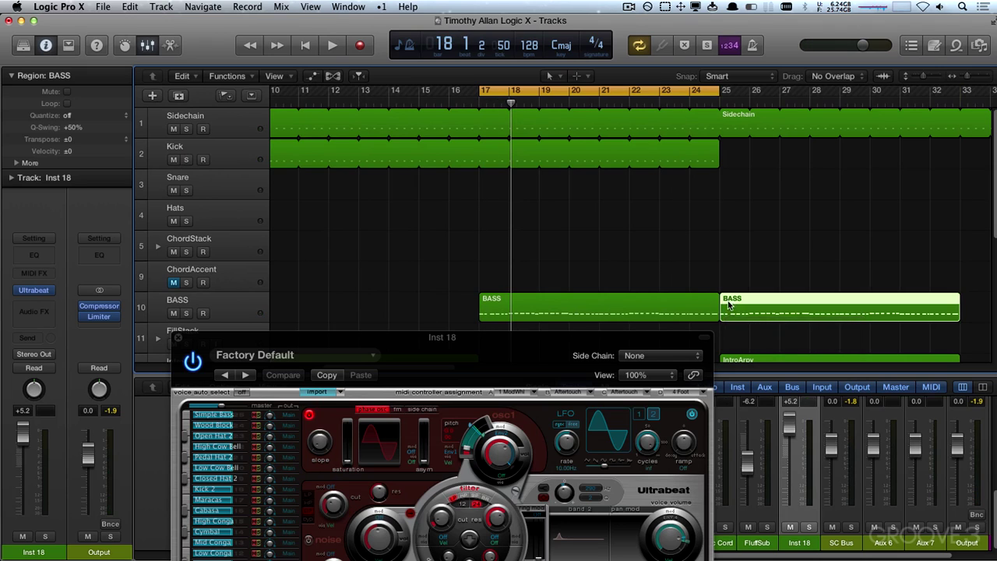
click(545, 302)
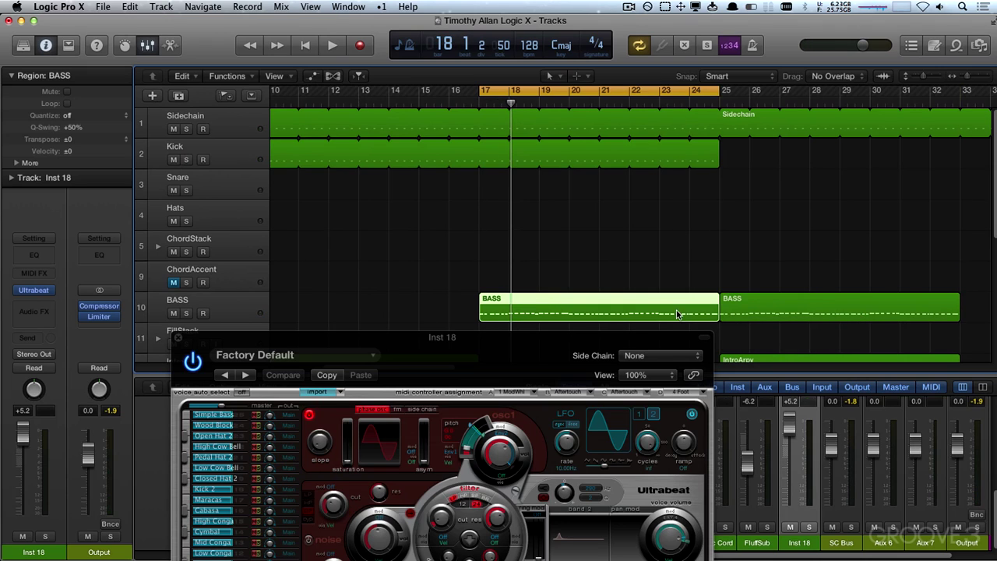
drag(714, 316, 507, 320)
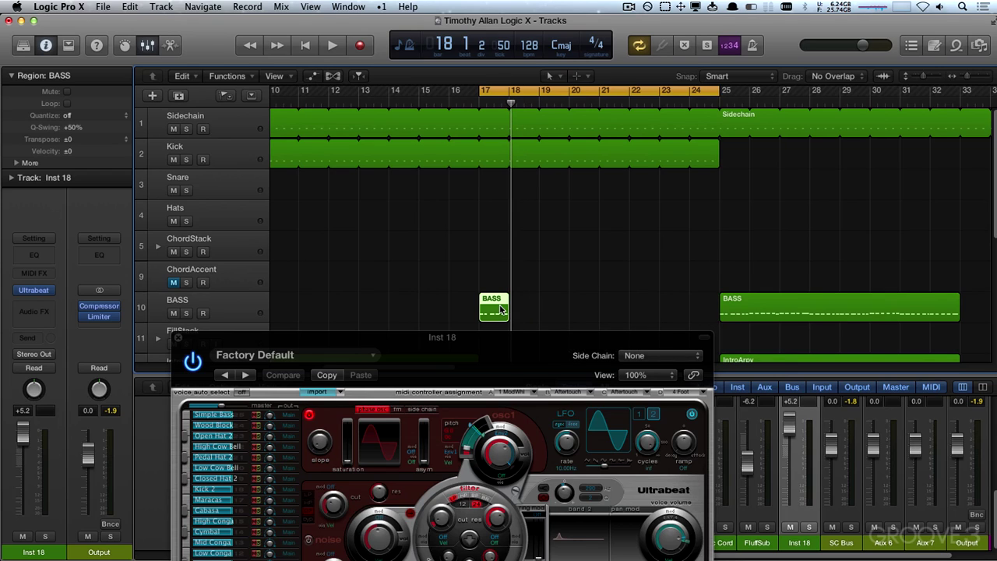
Loop the one-bar BASS region up to bar 25 and play back the section
key(l)
key(space)
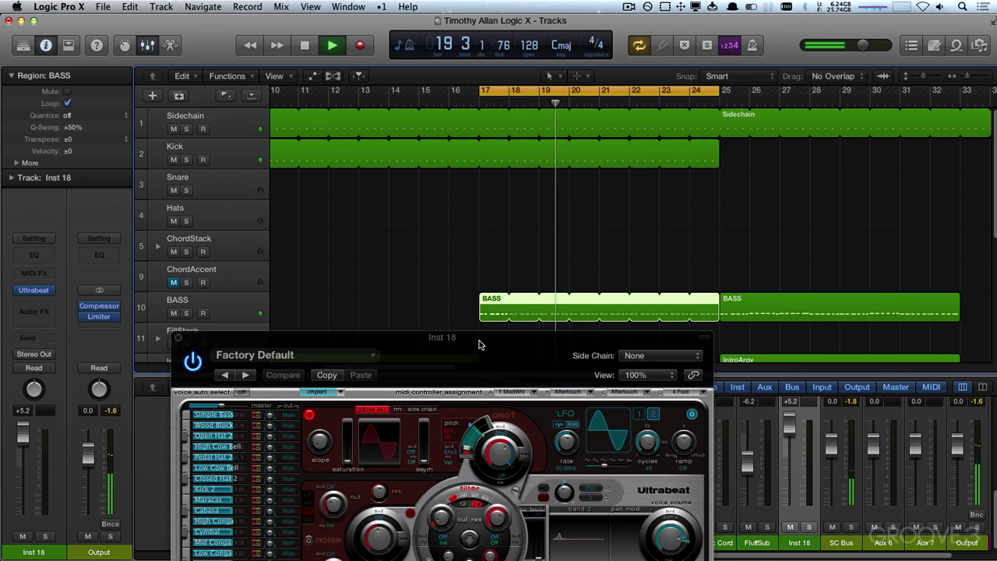
drag(490, 357, 531, 355)
key(space)
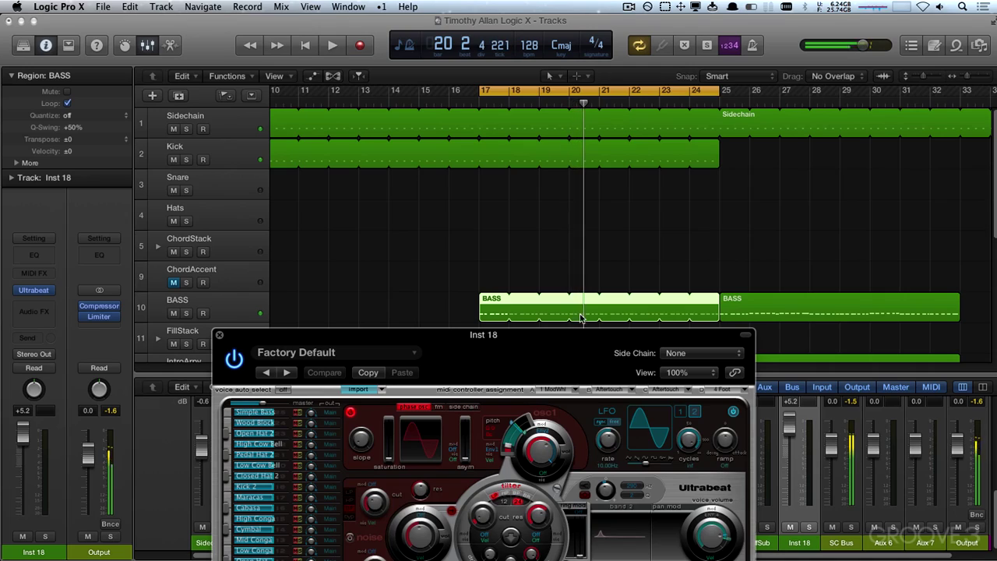
Play the section and select the Mid Conga voice in Ultrabeat for editing
drag(578, 372, 720, 190)
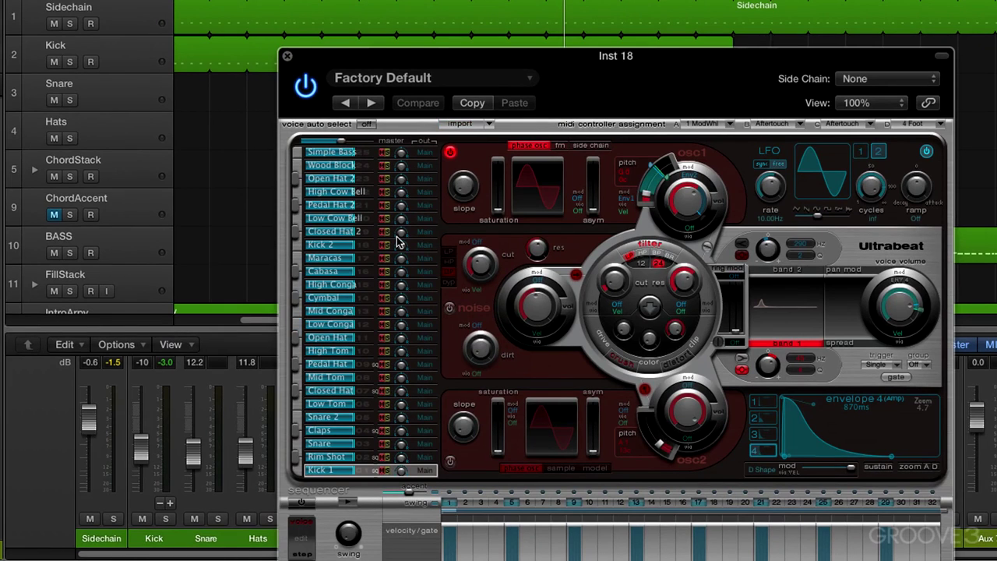
key(space)
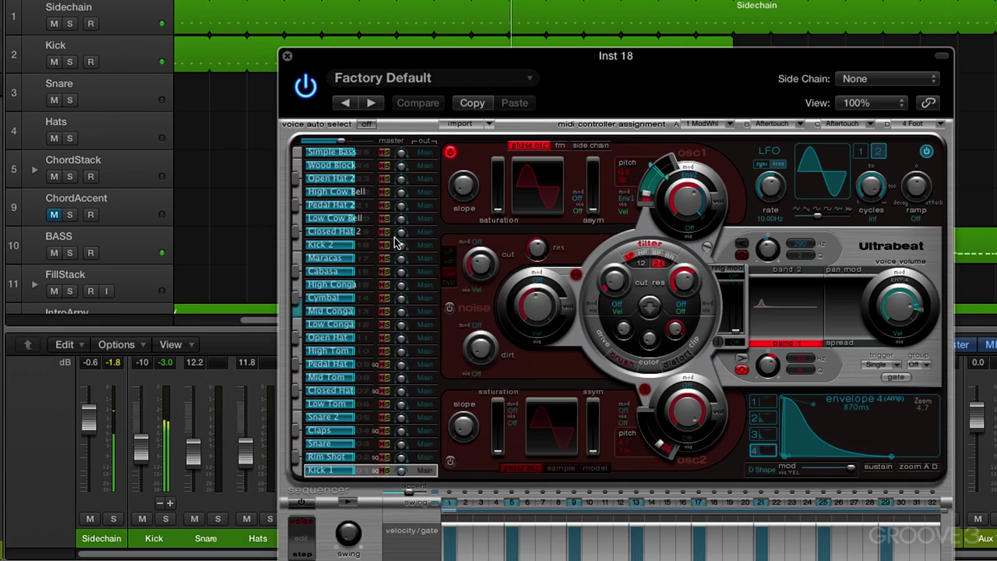
click(358, 310)
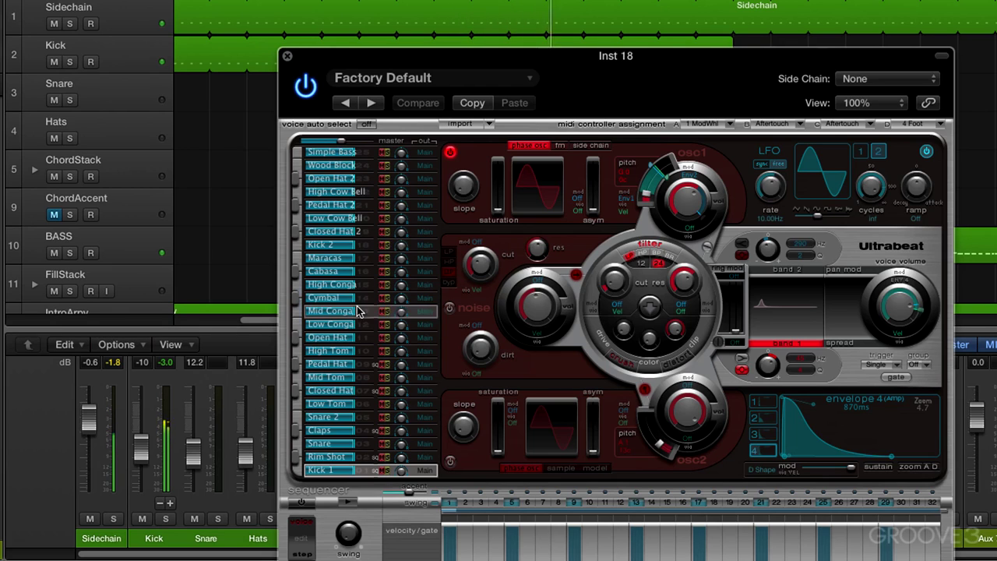
double_click(355, 310)
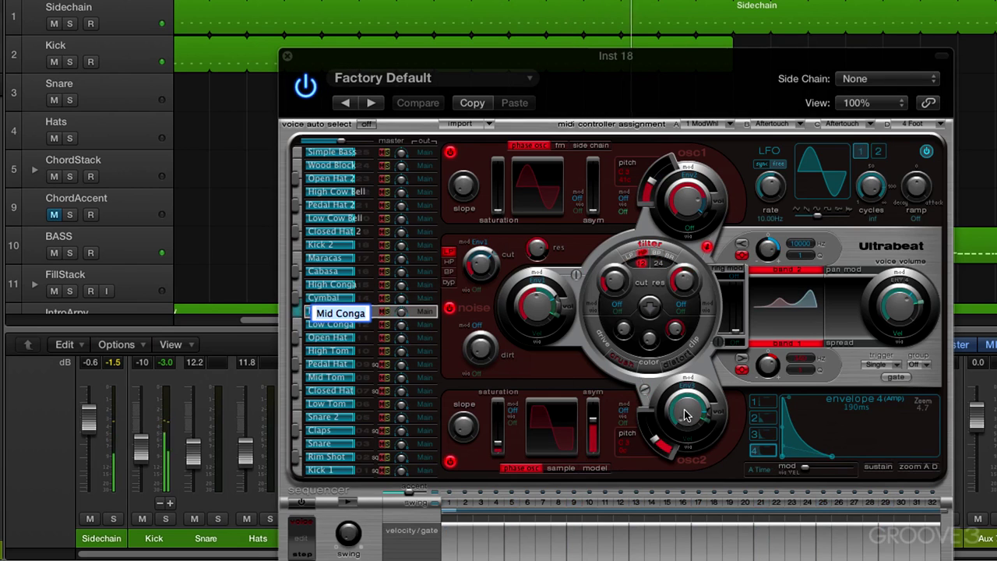
Retune the pitch of oscillators 1 and 2 for the Mid Conga voice
mouse_move(662, 441)
mouse_down()
mouse_move(654, 438)
mouse_move(671, 461)
mouse_move(661, 444)
mouse_up()
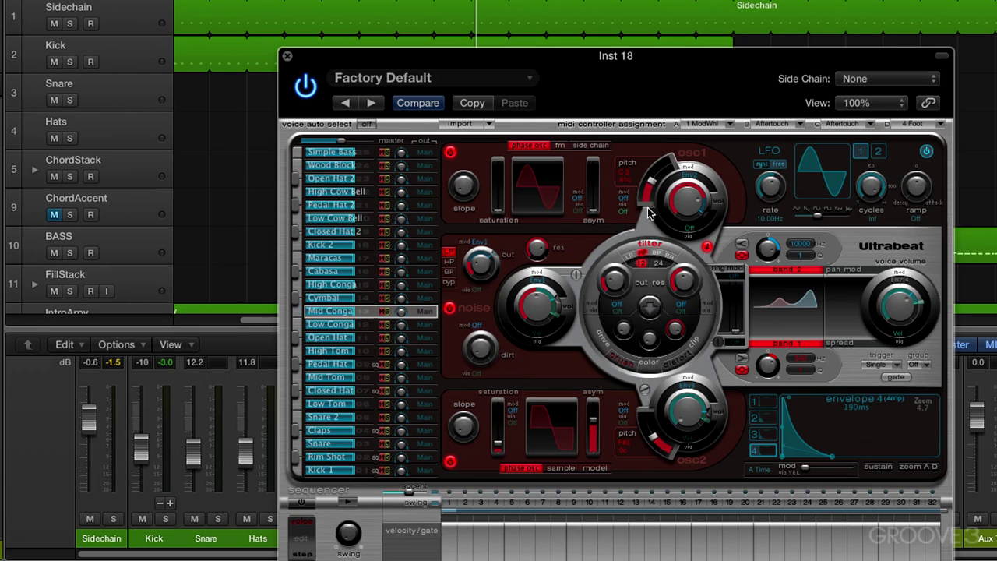
drag(647, 213, 653, 191)
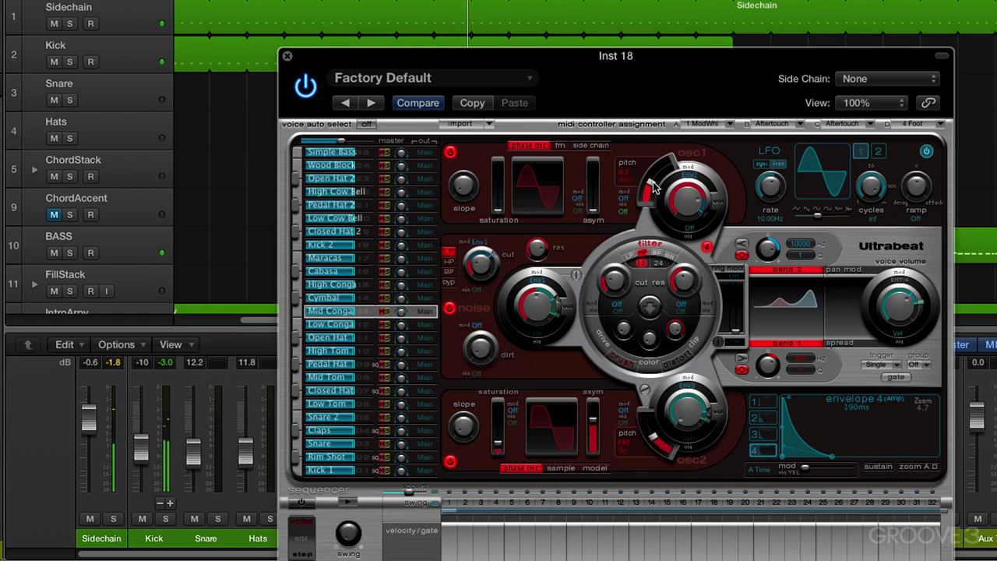
drag(654, 186, 651, 174)
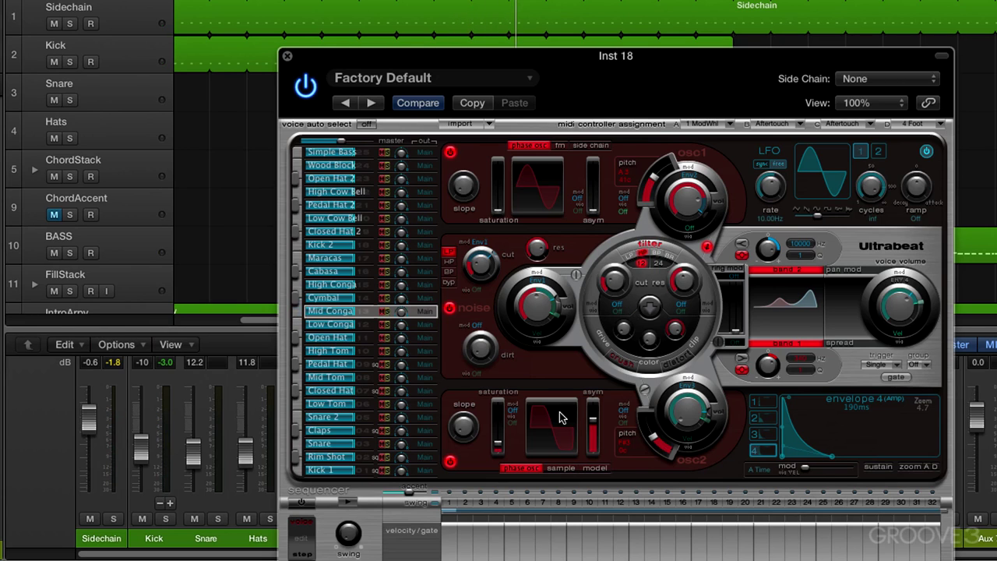
mouse_move(654, 442)
mouse_down()
mouse_move(655, 423)
mouse_move(657, 432)
mouse_up()
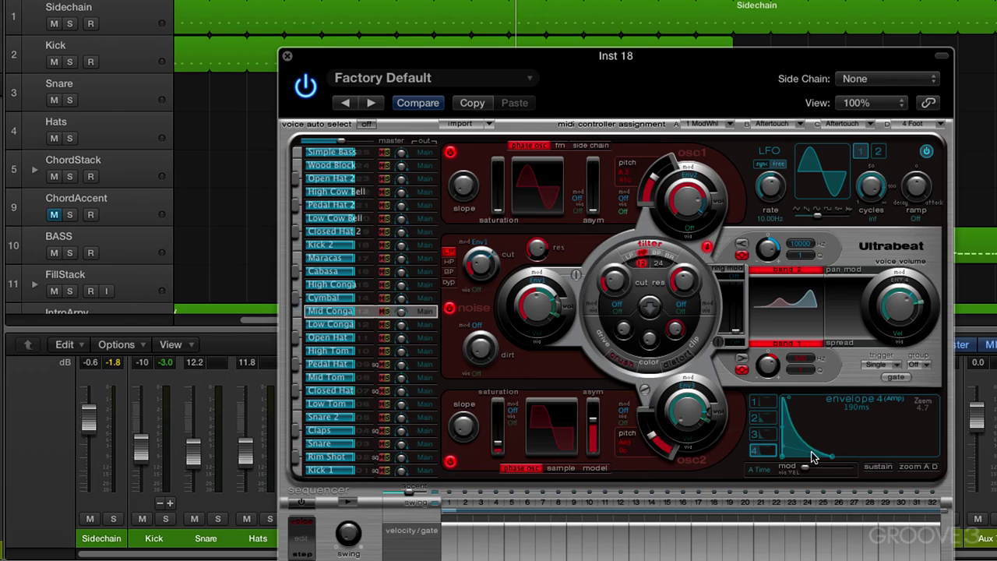
Reshape the Mid Conga's amp envelope into a bulging 340 ms decay and adjust the filter cutoff
drag(785, 450, 872, 415)
drag(886, 460, 848, 464)
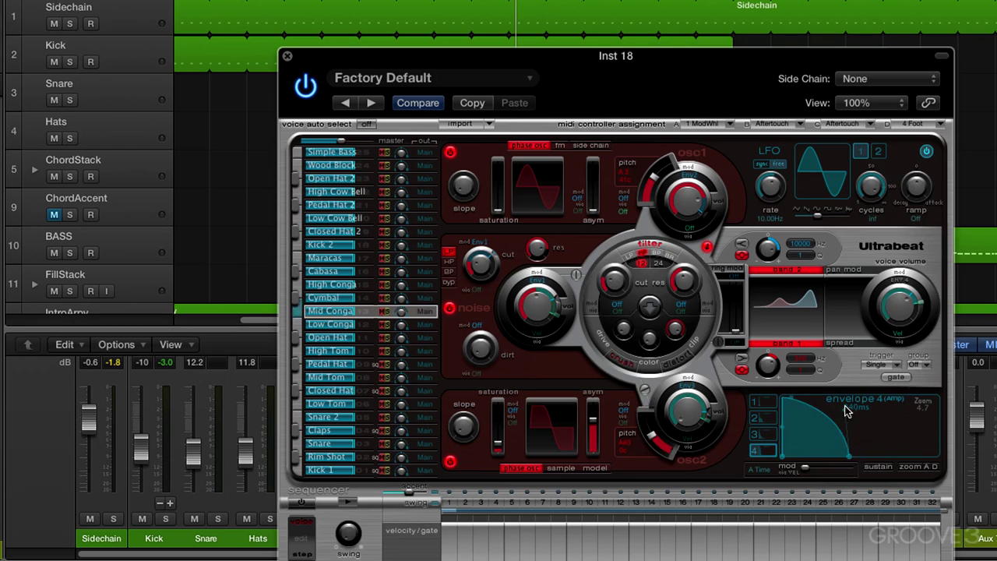
click(612, 284)
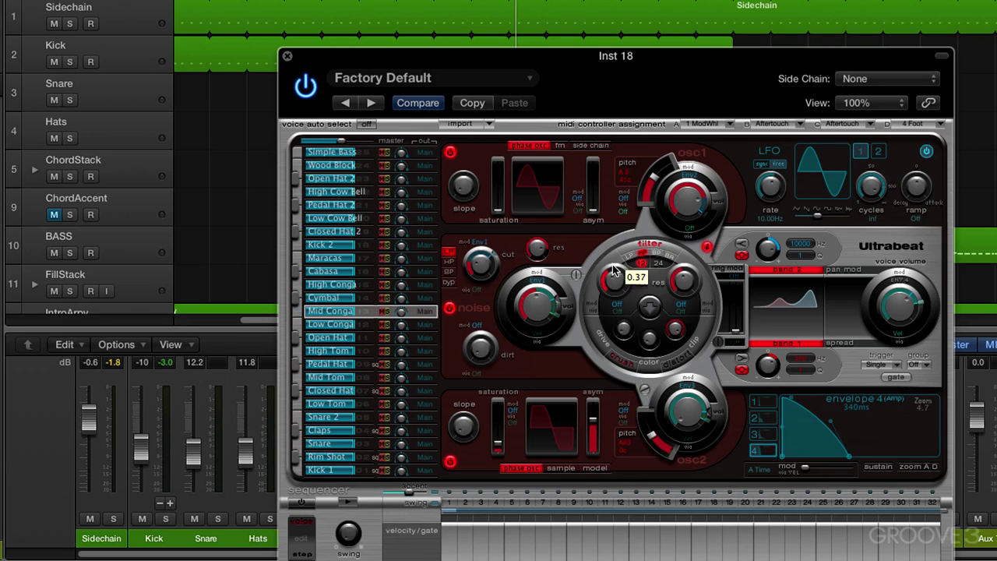
click(615, 279)
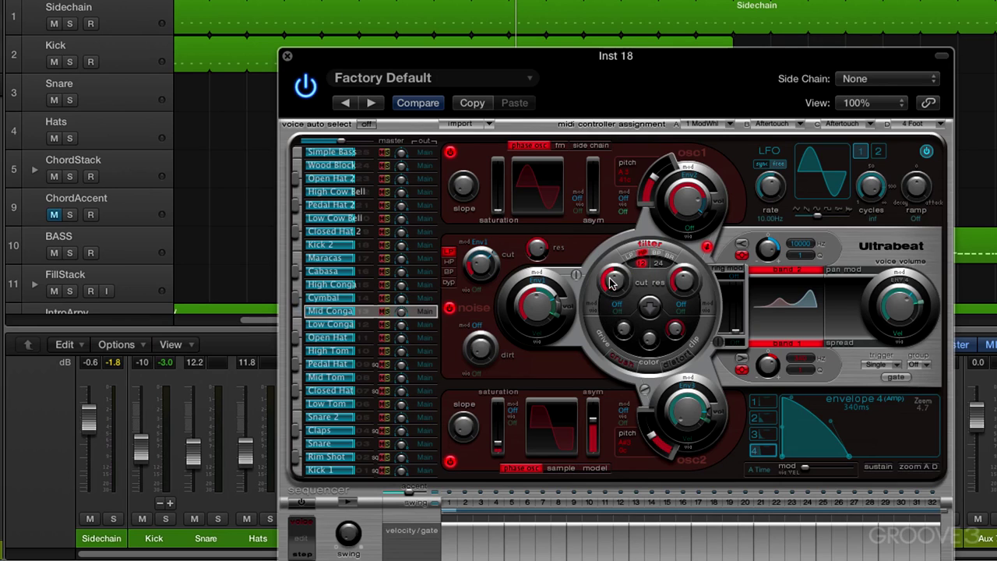
Raise the voice's distortion drive and color, set its clip to -3.4 dB, and switch off both EQ bands
drag(625, 331, 629, 288)
drag(622, 334, 623, 325)
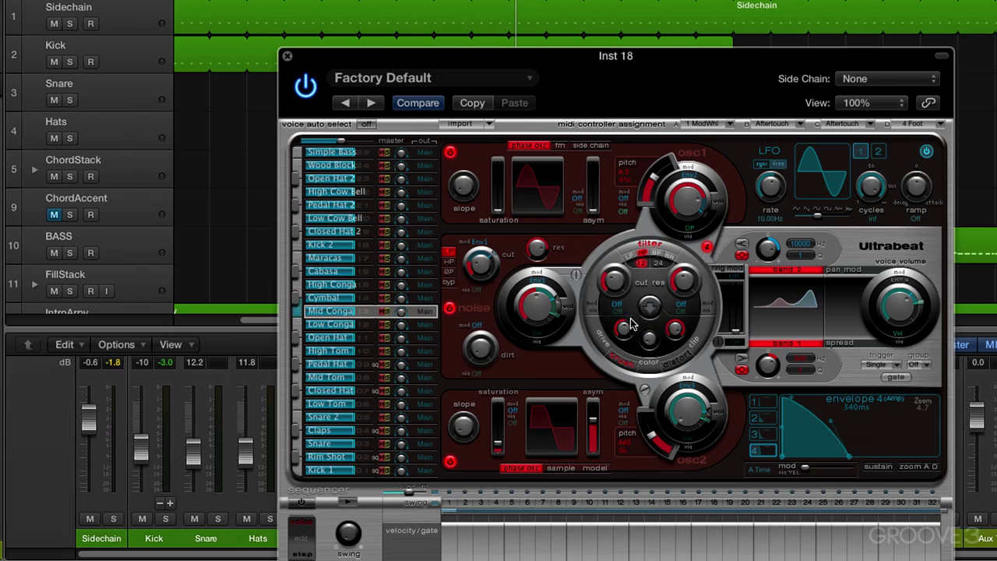
mouse_move(653, 339)
drag(653, 339, 657, 252)
drag(675, 331, 682, 370)
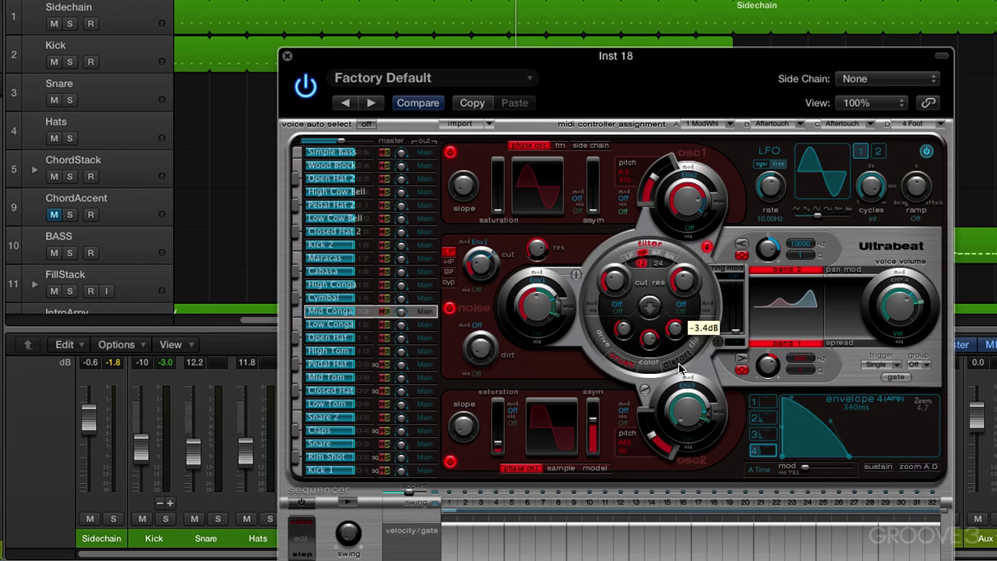
click(798, 349)
click(795, 270)
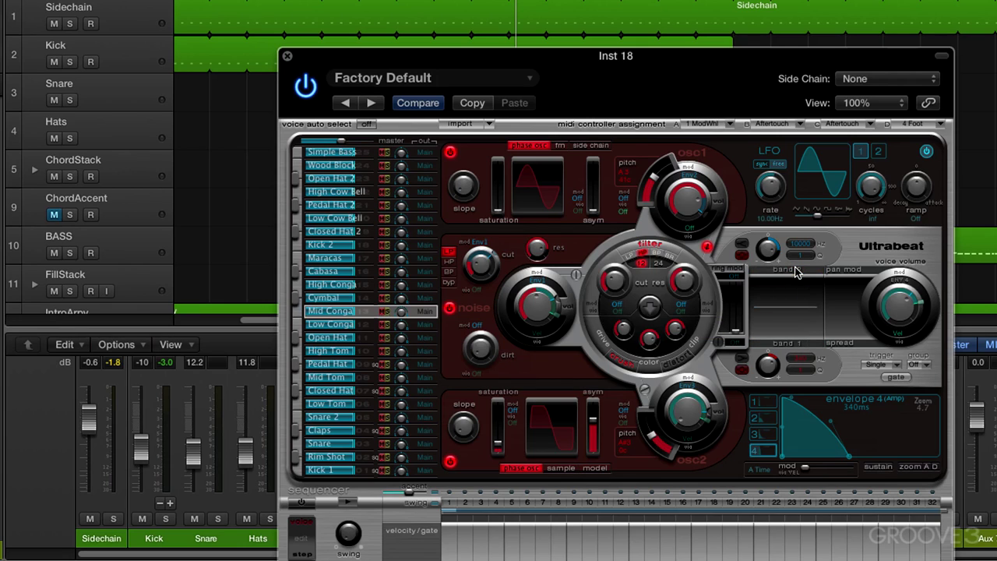
Enable EQ band 1 for the Mid Conga voice, then switch on its ring modulator and raise the ring mod level
click(797, 272)
click(793, 344)
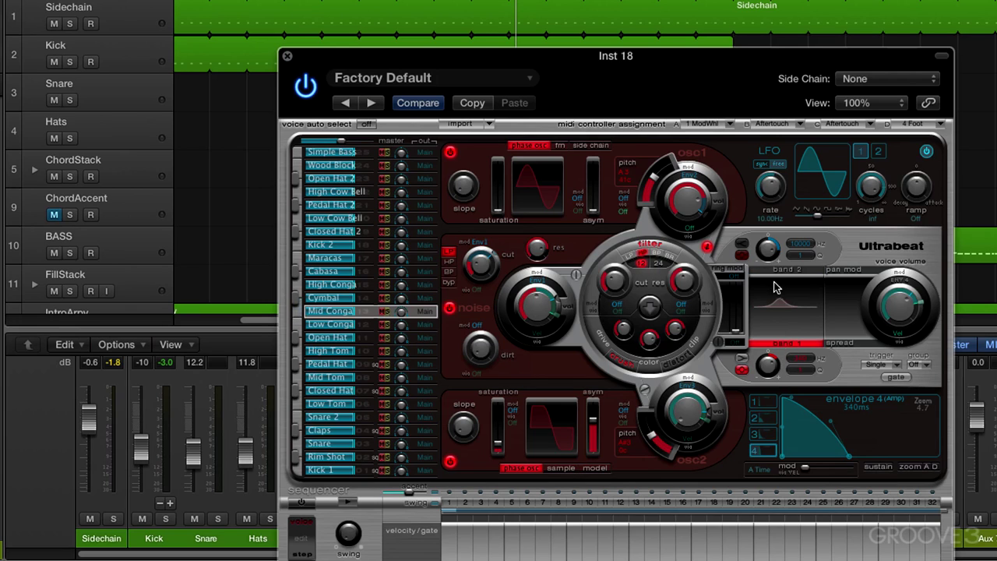
click(728, 270)
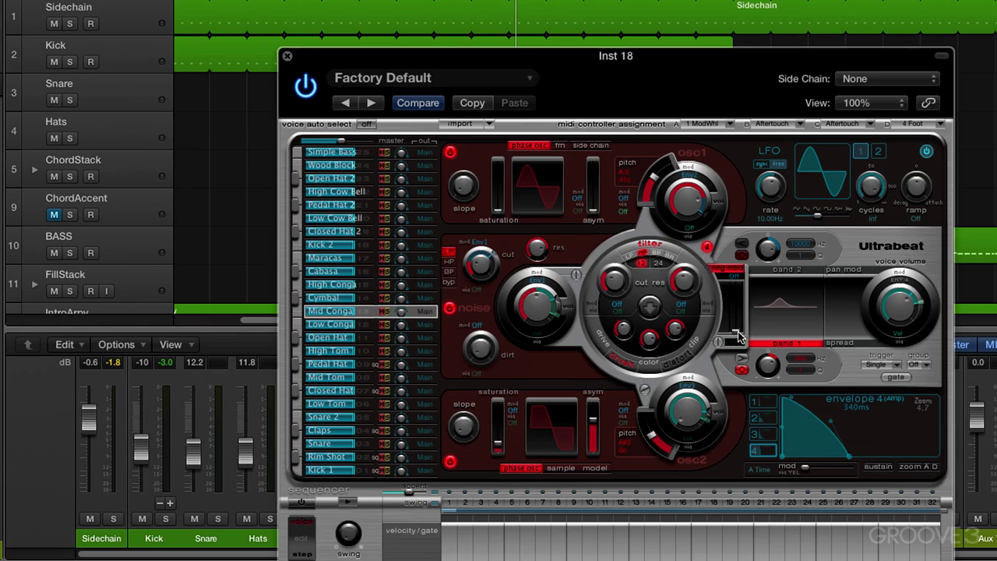
drag(737, 336, 740, 298)
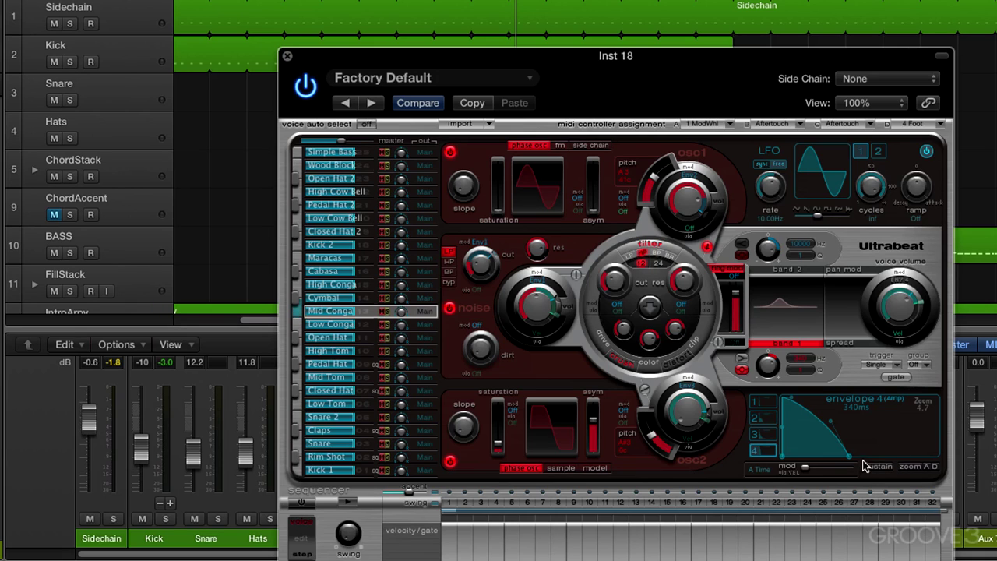
Shorten the Mid Conga's amp envelope decay to 150 ms and adjust the noise generator's dirt amount
drag(849, 457, 826, 458)
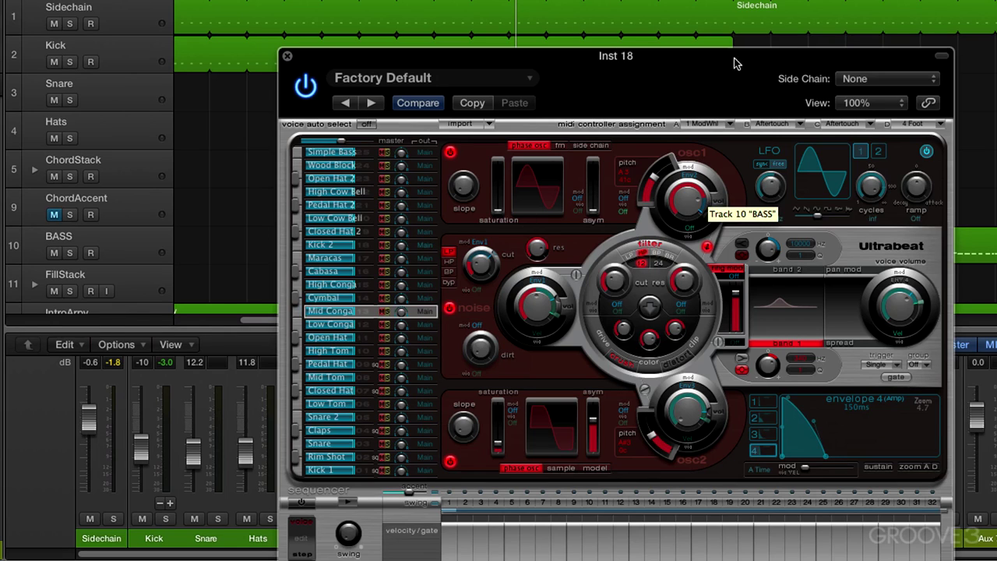
drag(710, 54, 567, 0)
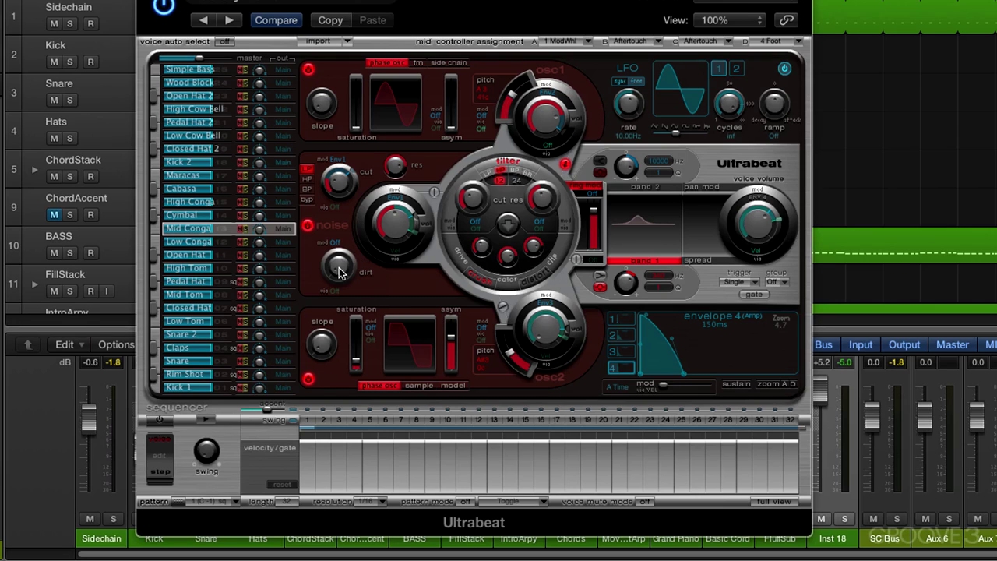
drag(340, 271, 351, 314)
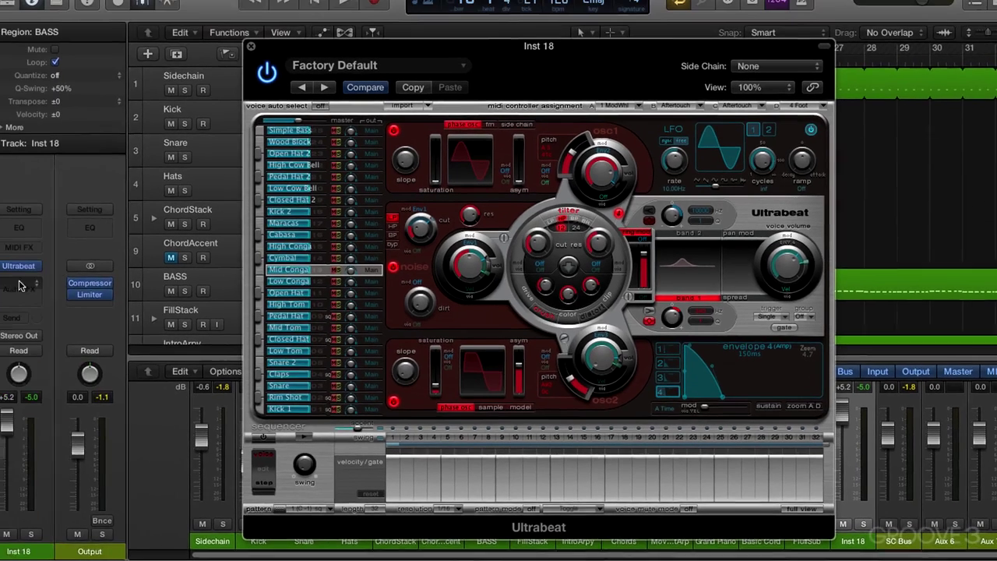
Insert a stereo Ringshifter effect on the Inst 18 channel and place its window clear of Ultrabeat's main controls
click(38, 290)
mouse_move(69, 406)
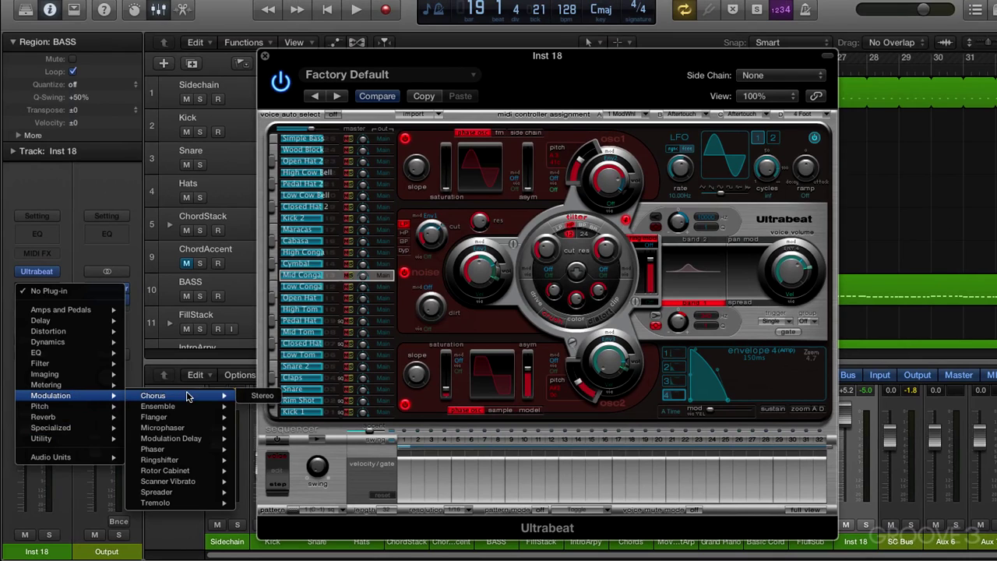
mouse_move(187, 460)
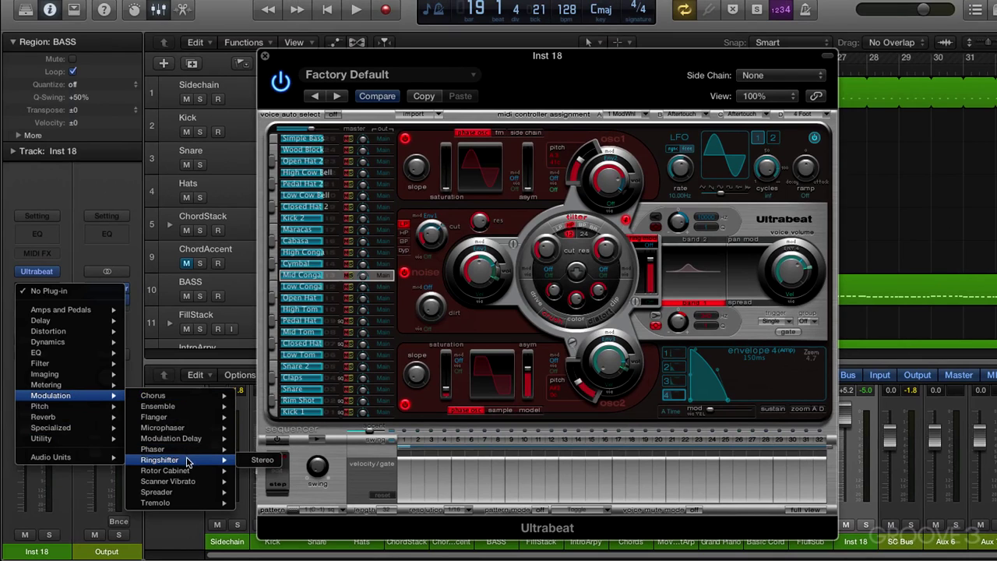
click(258, 460)
drag(207, 18, 788, 180)
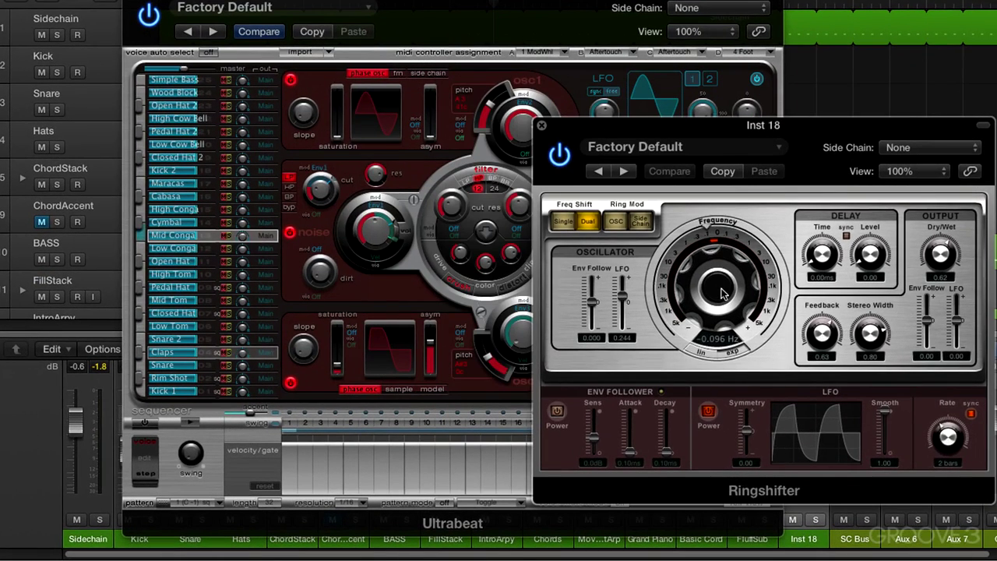
Load the Groove Shadow 01 preset in Ringshifter
click(777, 148)
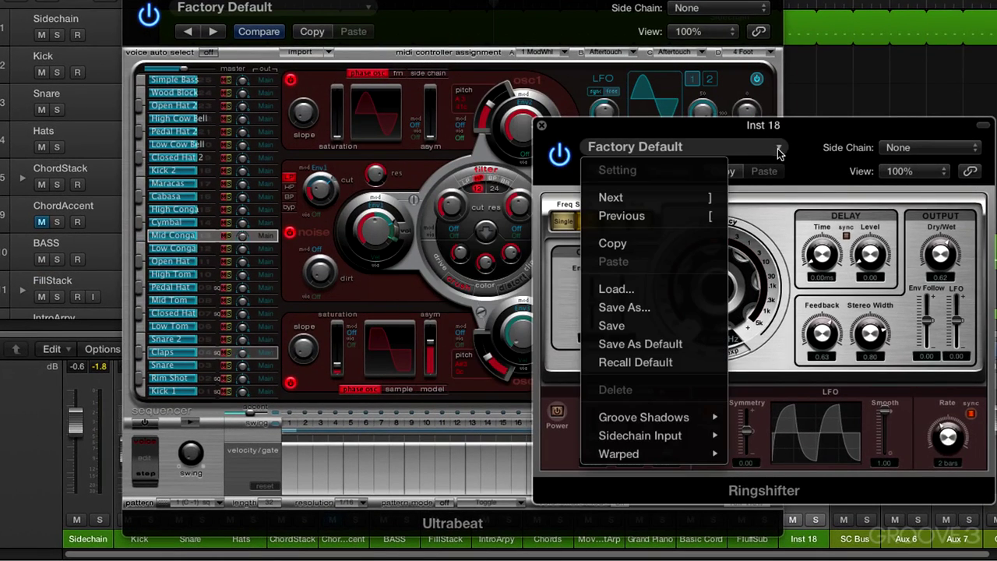
mouse_move(706, 452)
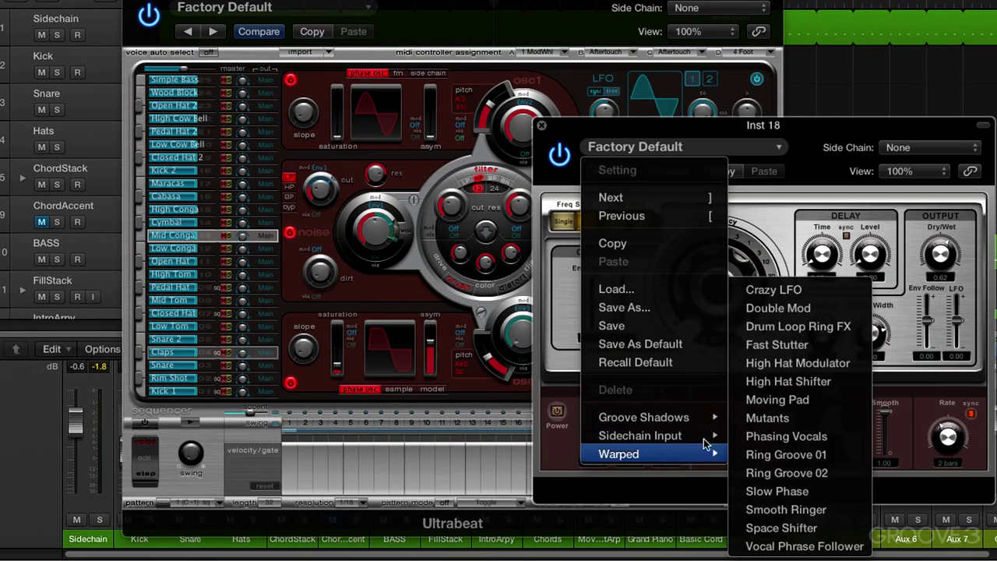
mouse_move(707, 421)
click(765, 400)
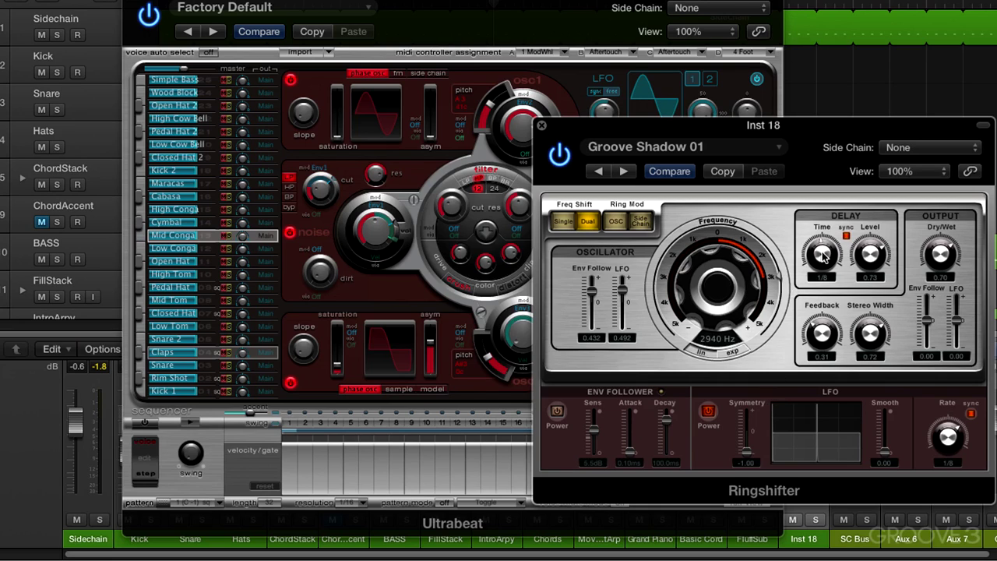
Set Ringshifter's delay level to 0.00, frequency to 3340 Hz, feedback to 0.65 and stereo width to 0.00
drag(864, 257, 865, 404)
mouse_move(721, 291)
mouse_down()
mouse_move(717, 317)
mouse_move(710, 285)
mouse_up()
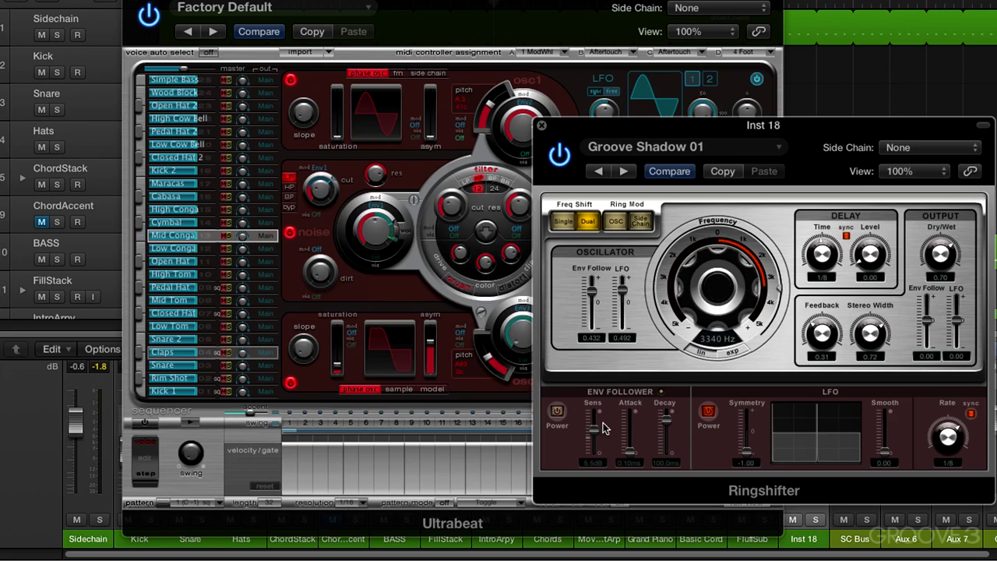
drag(800, 128, 513, 106)
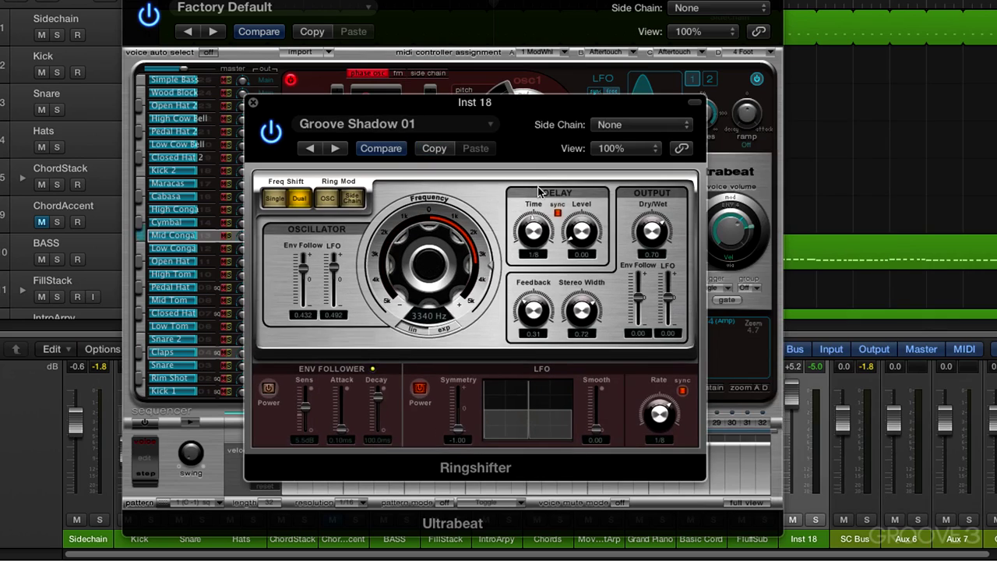
drag(542, 331, 535, 274)
drag(570, 304, 583, 342)
drag(574, 380, 574, 426)
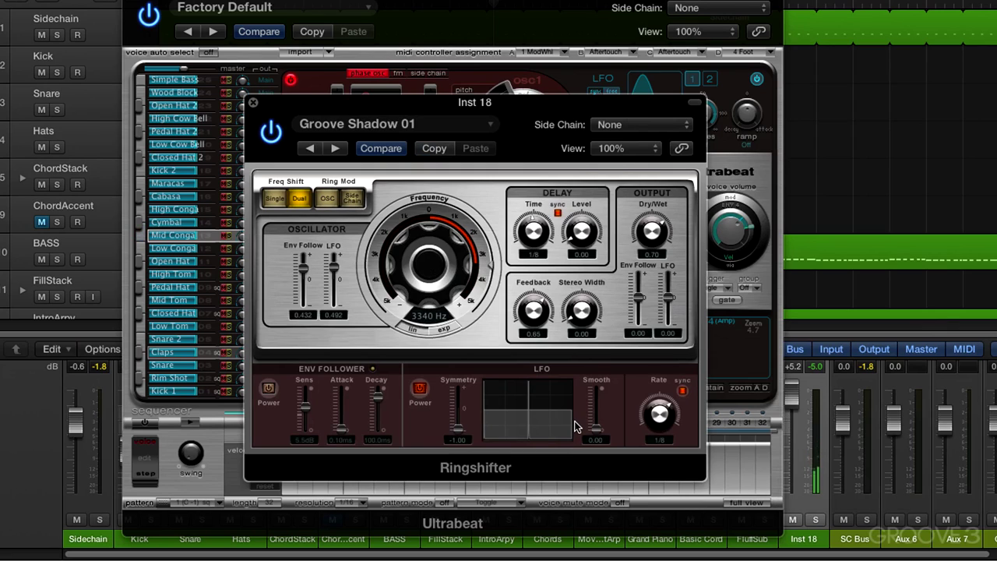
Audition Ringshifter's modes, settle on the OSC ring modulation mode, and switch off its LFO
click(274, 200)
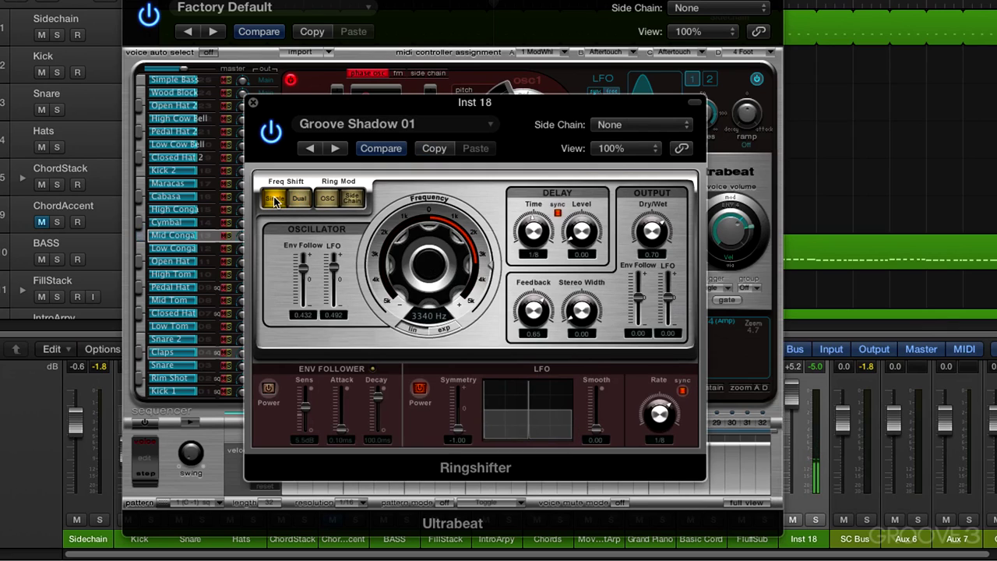
click(327, 199)
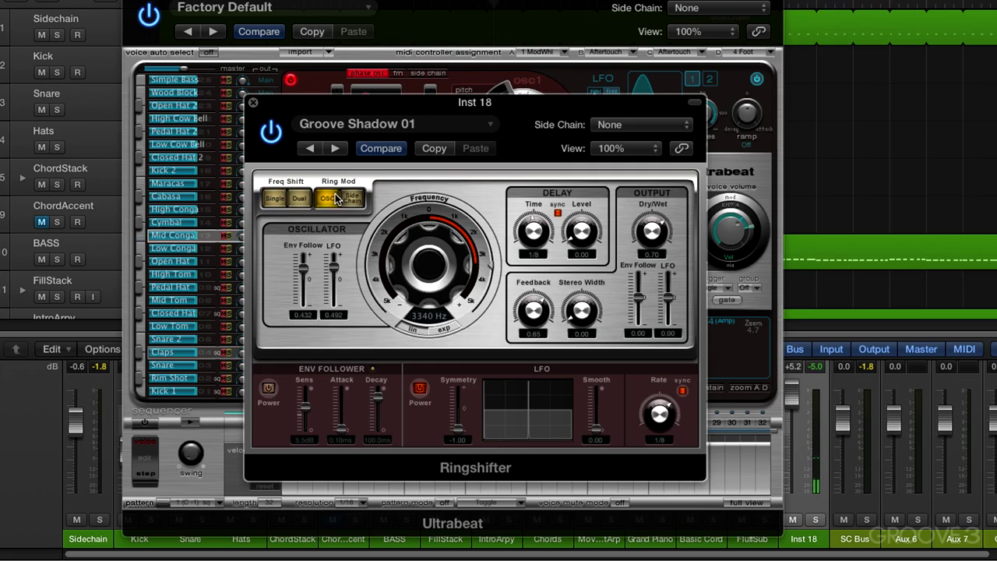
click(352, 198)
click(335, 199)
click(420, 390)
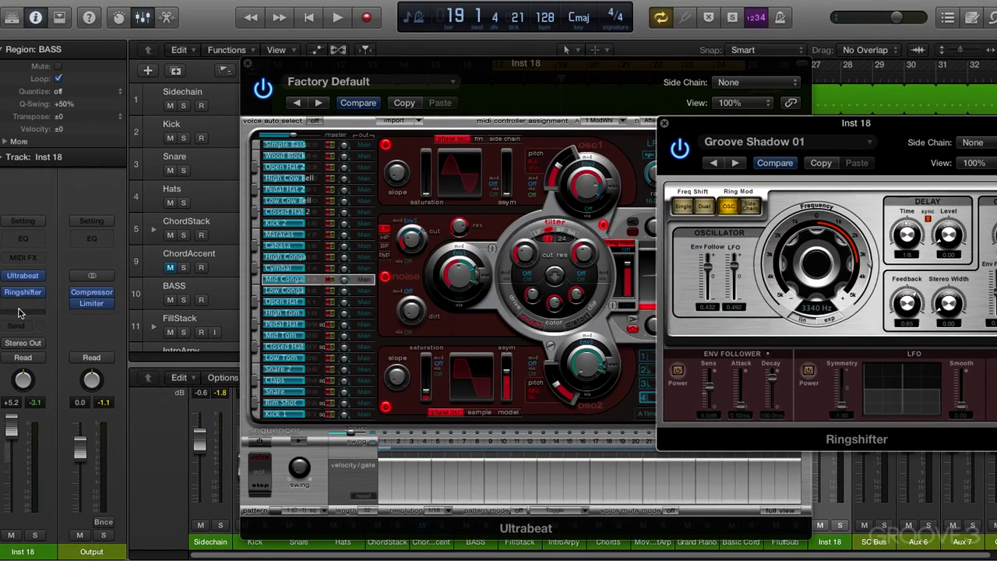
Insert a Space Designer reverb on the Inst 18 channel after Ringshifter
click(1, 308)
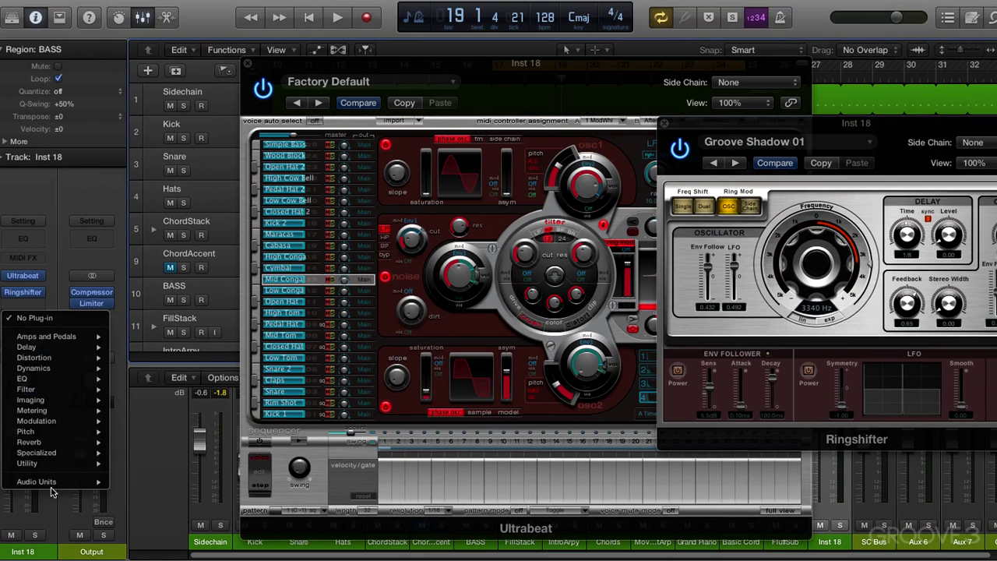
mouse_move(54, 481)
mouse_move(137, 435)
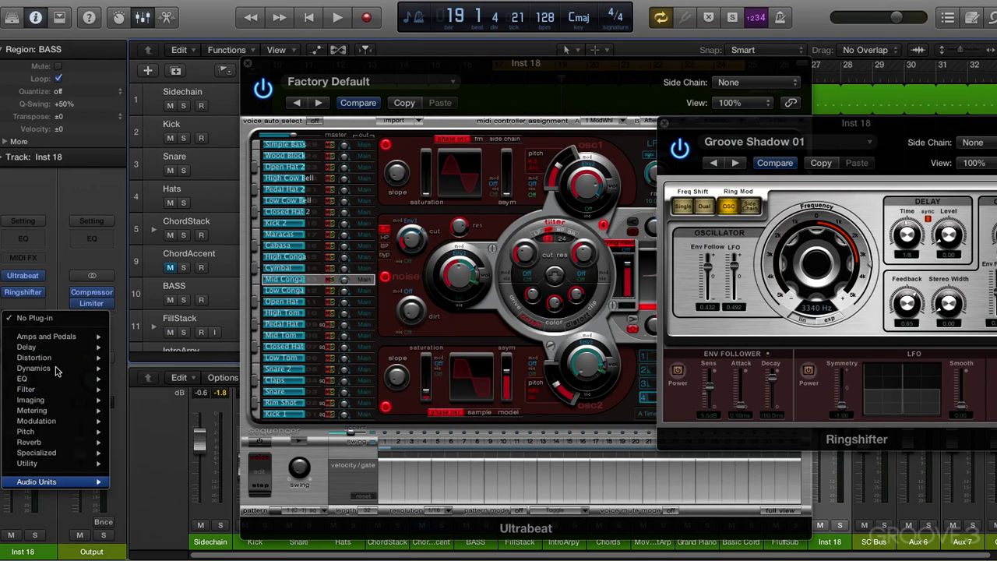
mouse_move(62, 445)
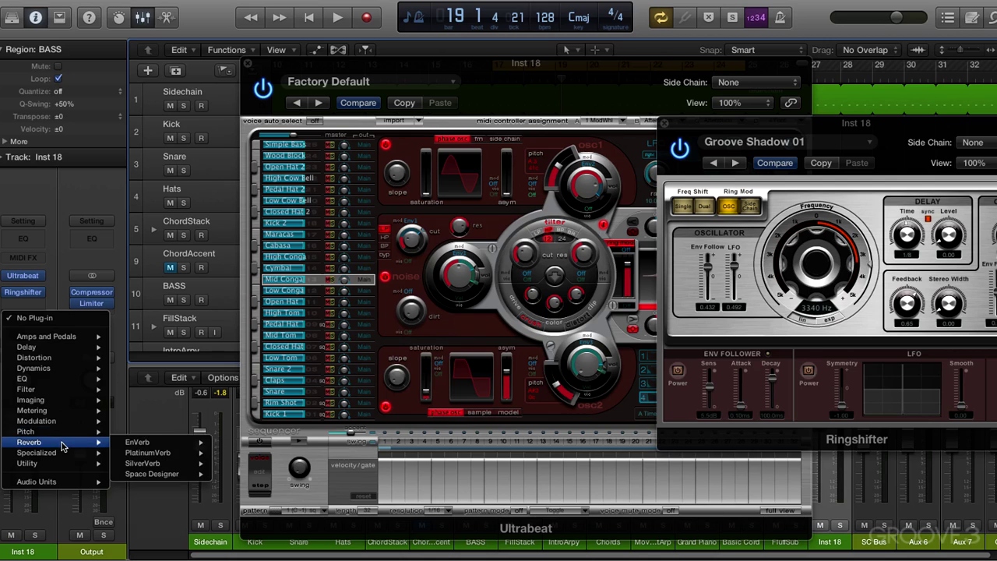
click(236, 477)
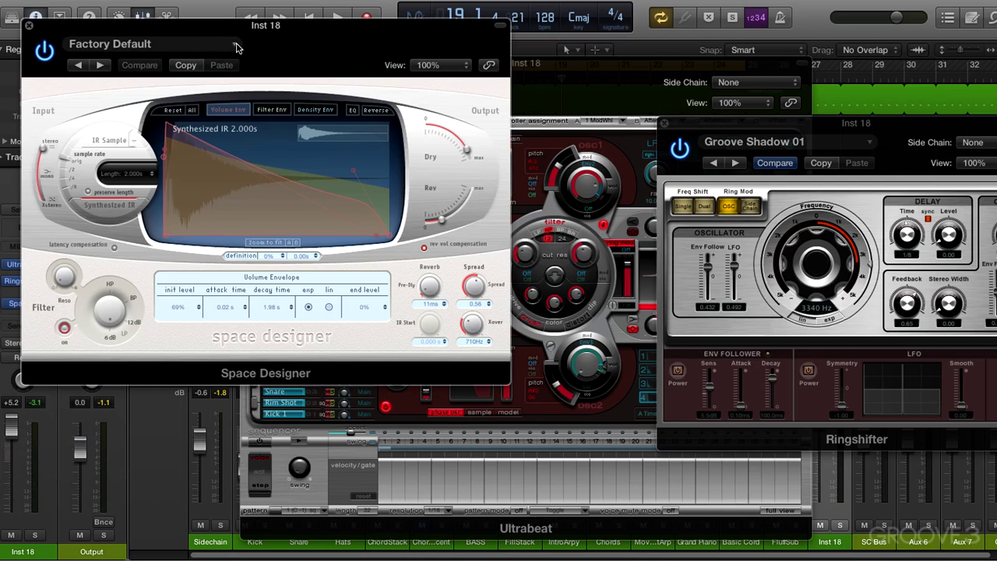
Load the 03.5s Forest Echo Dark preset from the large outdoor spaces in Space Designer and move its window aside
click(236, 45)
click(445, 28)
click(236, 44)
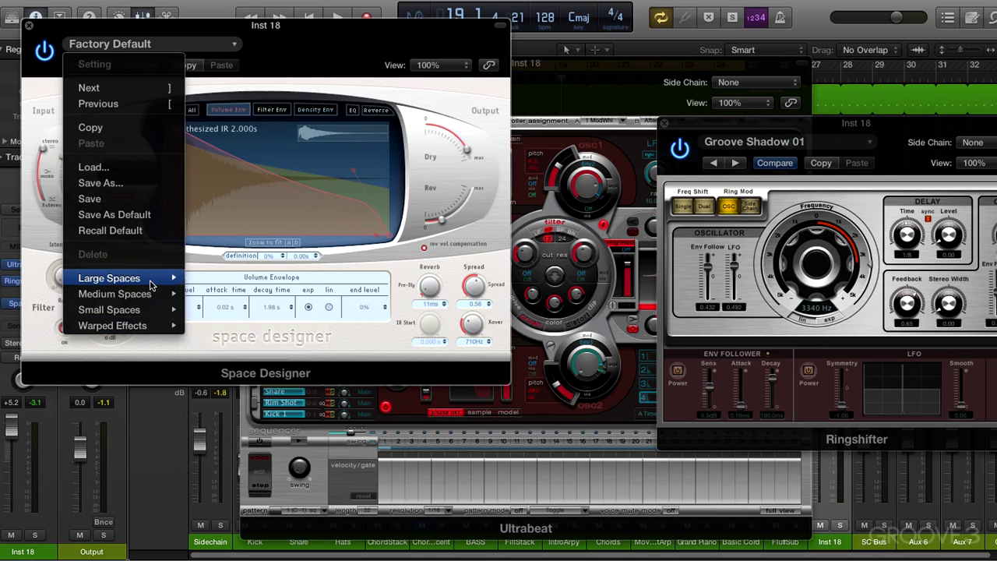
mouse_move(150, 286)
mouse_move(228, 285)
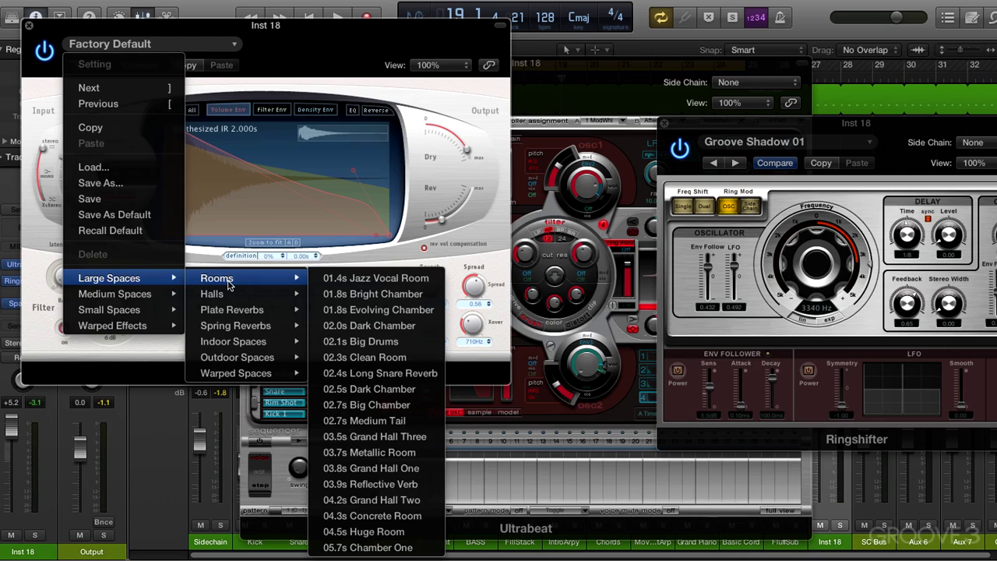
mouse_move(261, 366)
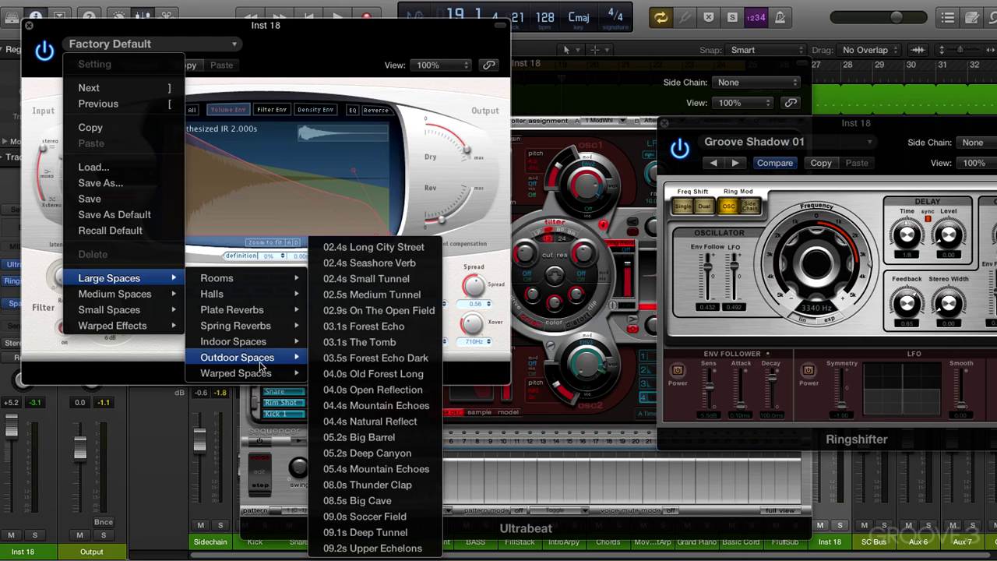
click(374, 359)
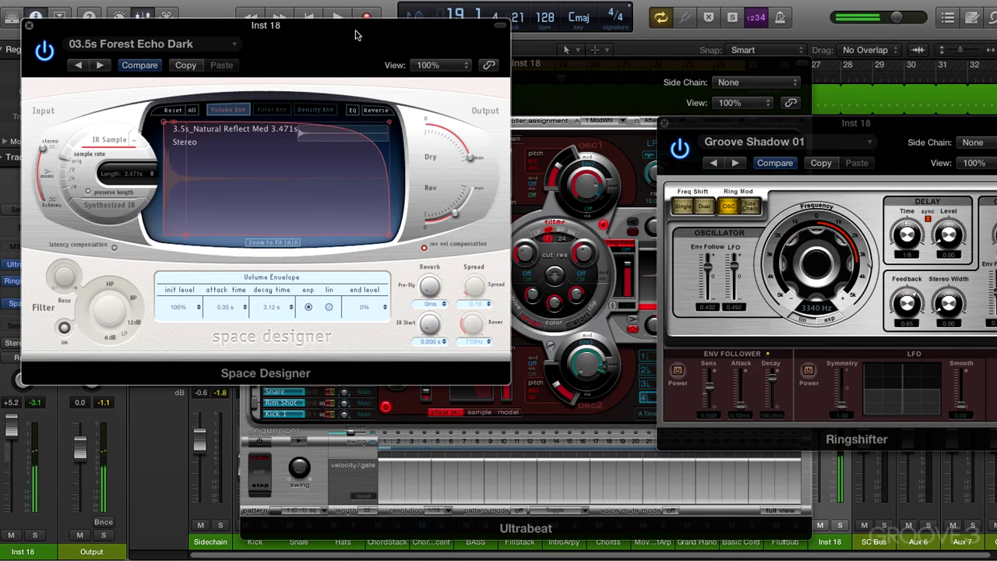
drag(376, 41, 841, 155)
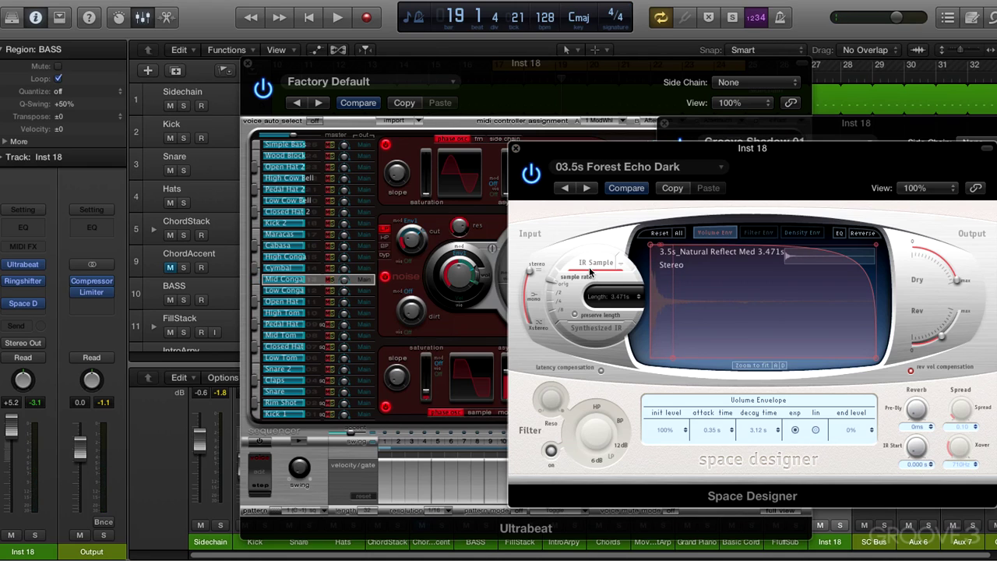
Play the section to hear the processed conga in context, stop playback, and return to the Mid Conga voice in Ultrabeat
click(335, 17)
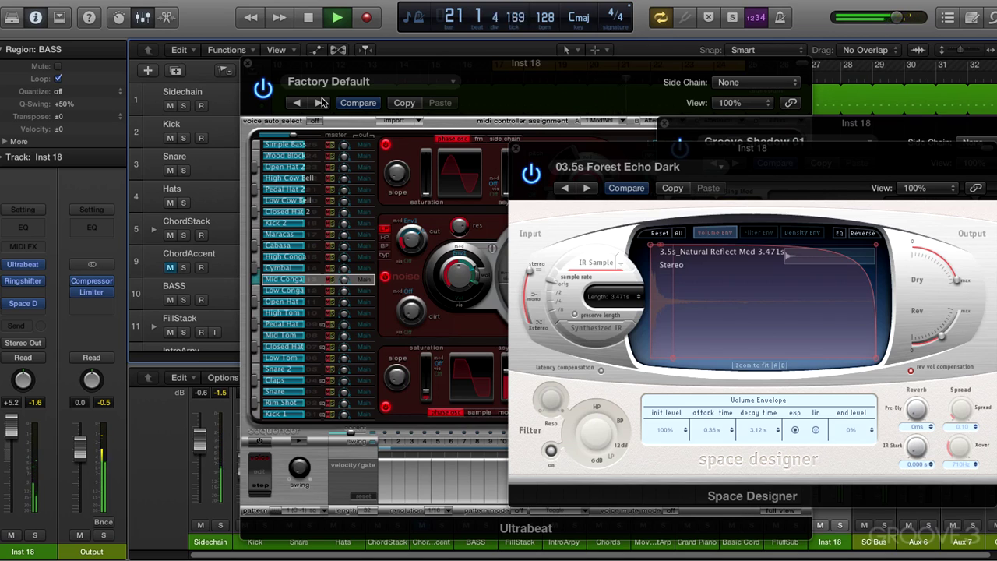
key(space)
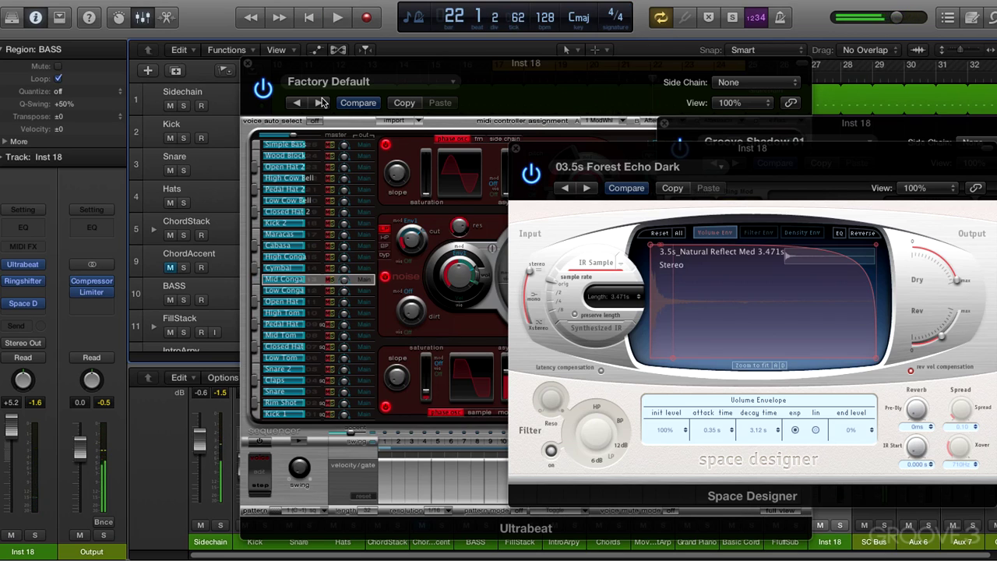
click(286, 167)
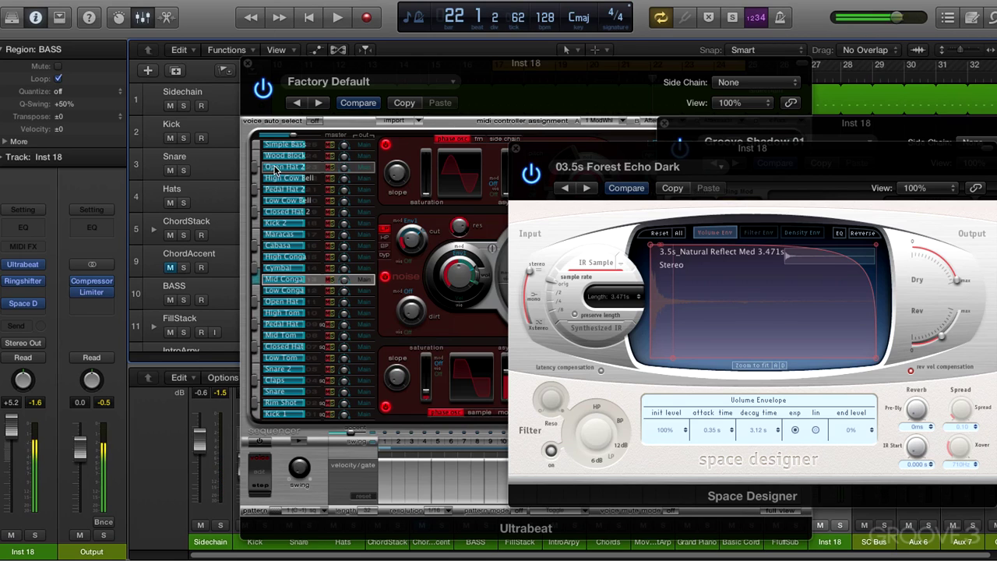
click(285, 281)
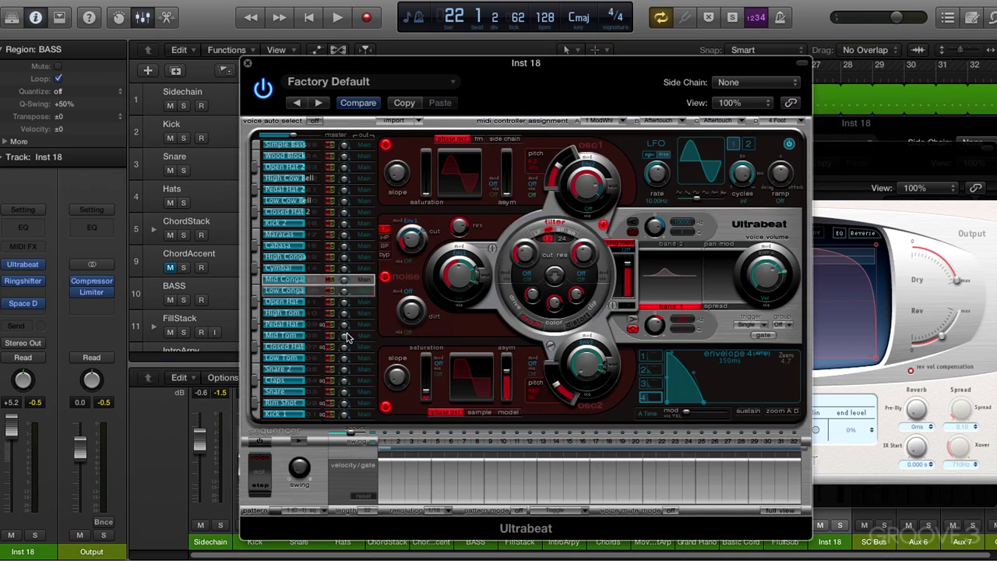
Close the Ultrabeat and Space Designer windows and bypass the Ringshifter and Space Designer inserts on the Inst 18 channel
click(248, 64)
drag(551, 165, 527, 170)
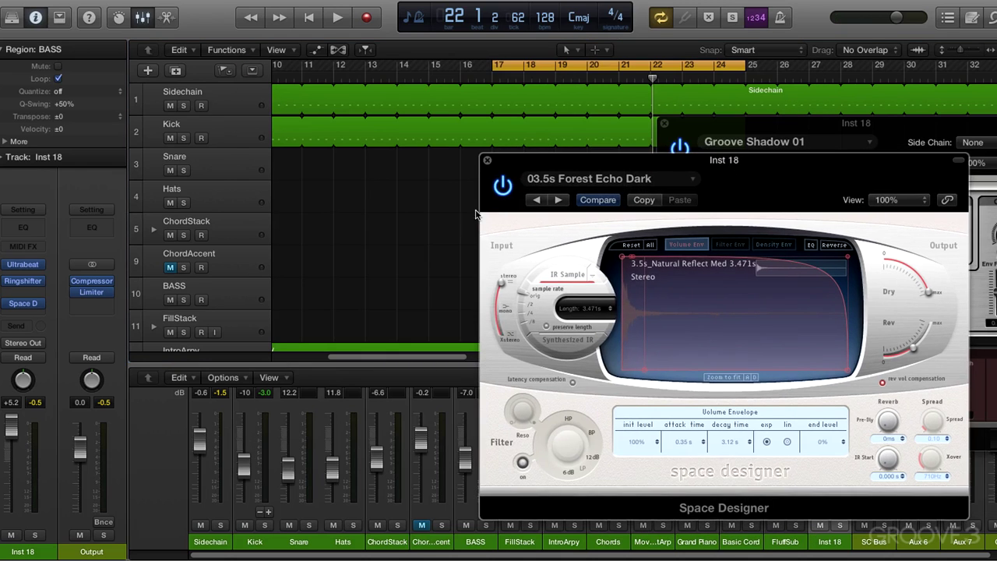
click(487, 161)
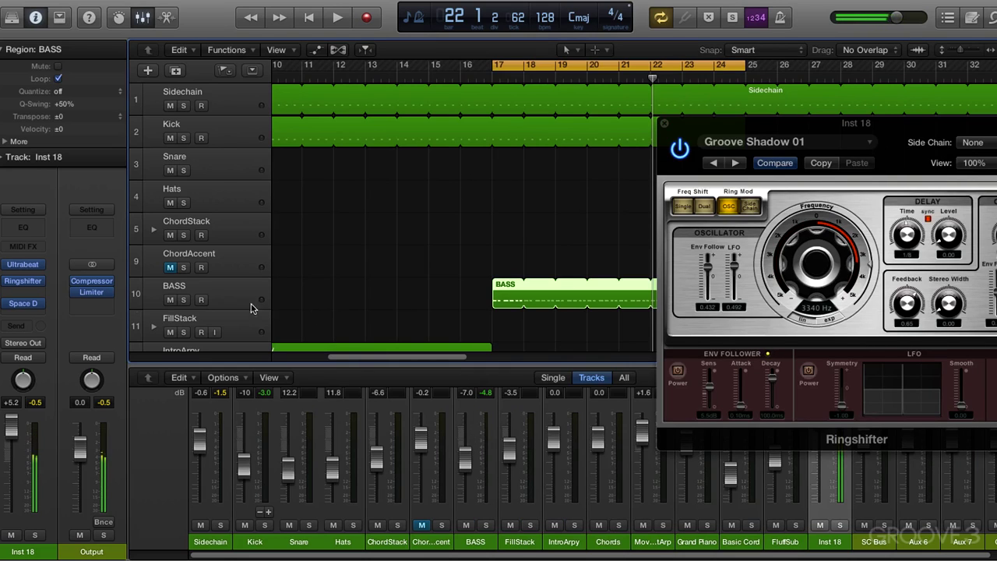
click(10, 281)
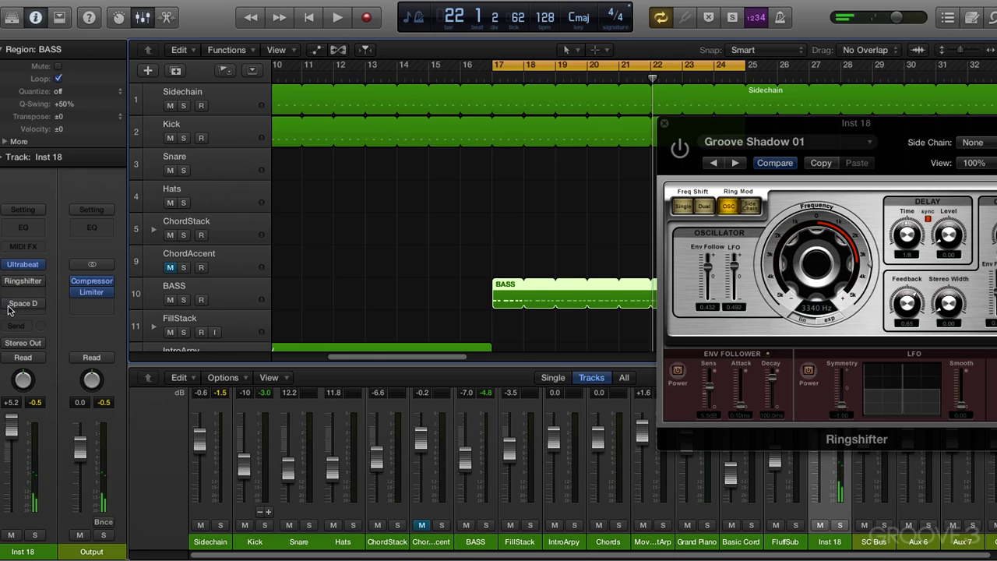
drag(716, 124, 759, 331)
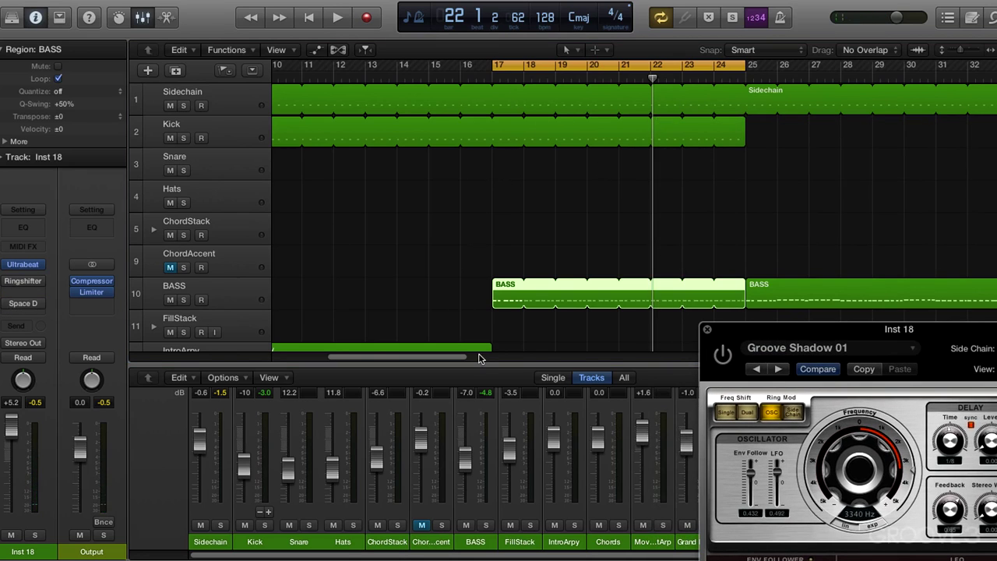
Move the Ringshifter window aside and create an empty one-bar region at bar 17 on the Inst 18 track with the Pencil tool
scroll(485, 311, down, 10)
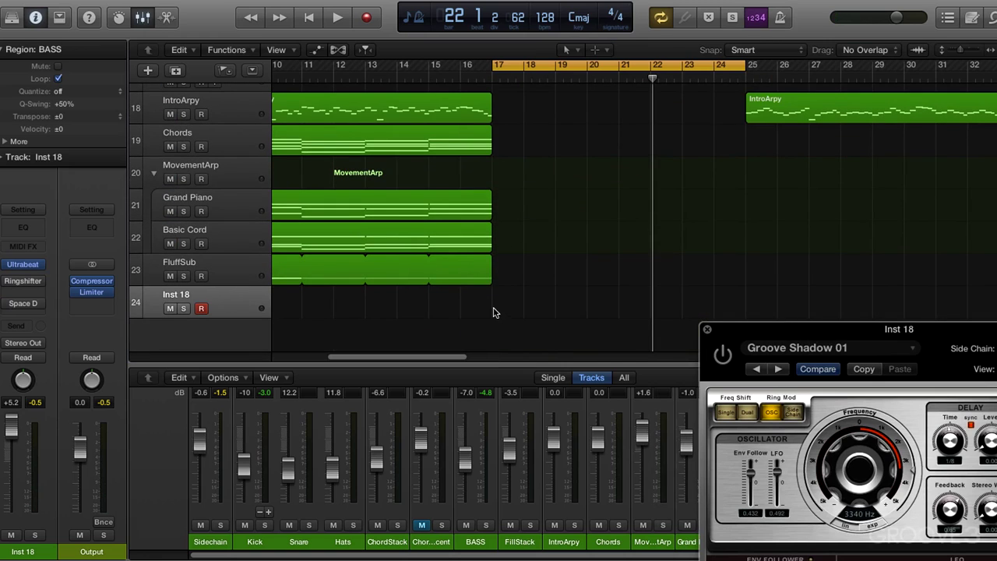
click(492, 312)
drag(752, 343, 614, 367)
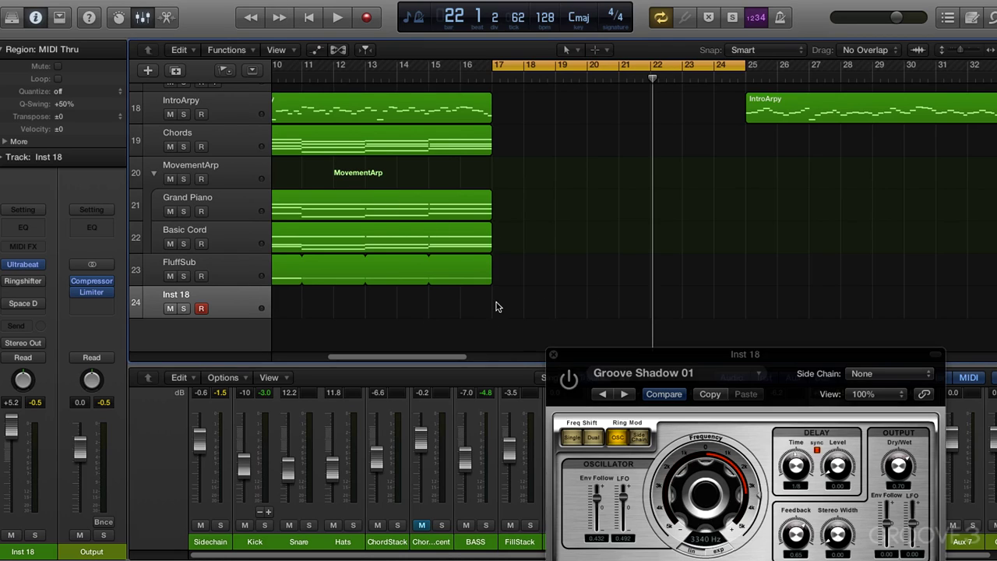
key(t)
click(514, 327)
click(505, 302)
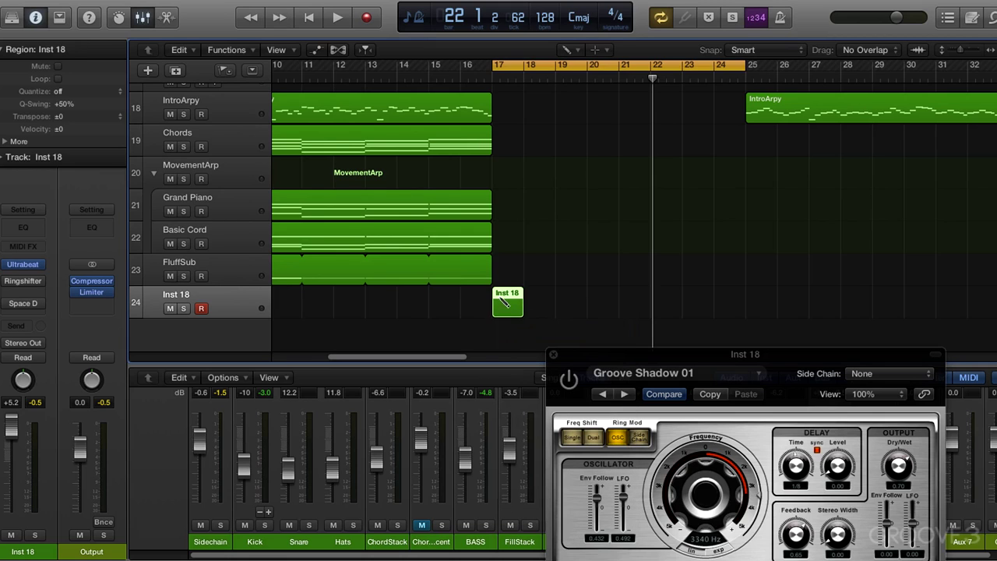
key(t)
click(511, 298)
Open the new bar 17 region in the Piano Roll and draw a two-beat C2 note at its start
double_click(512, 298)
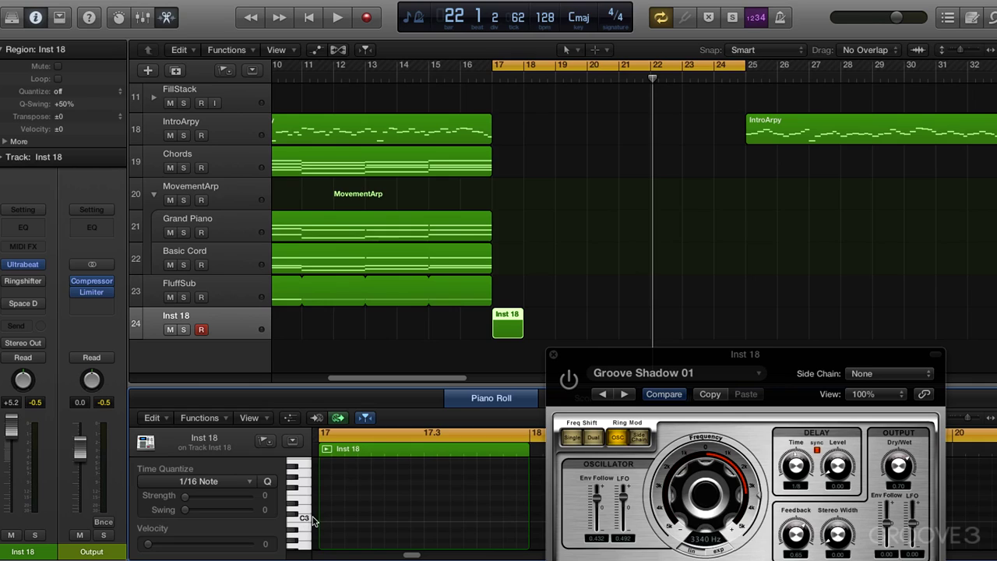
click(314, 520)
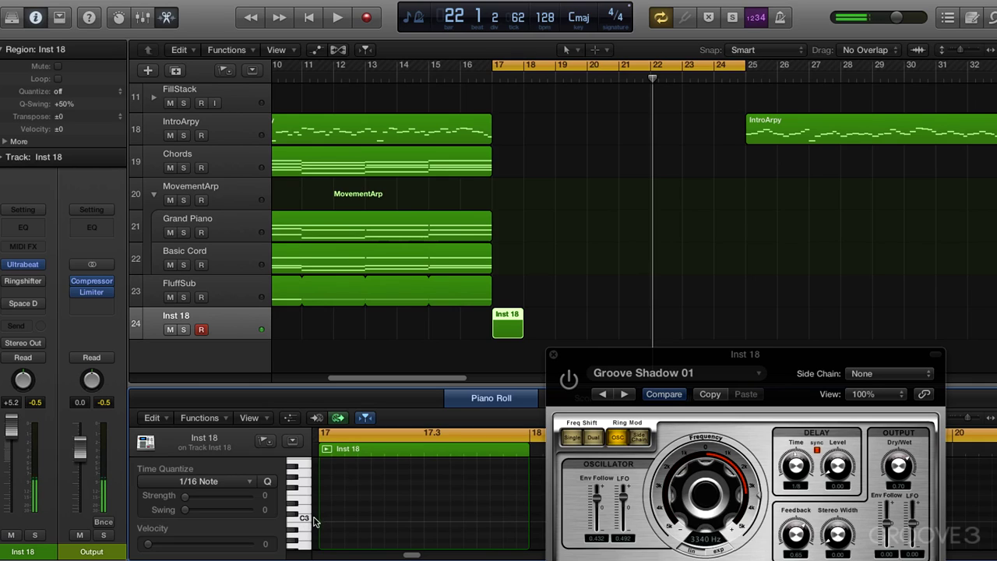
scroll(316, 521, down, 3)
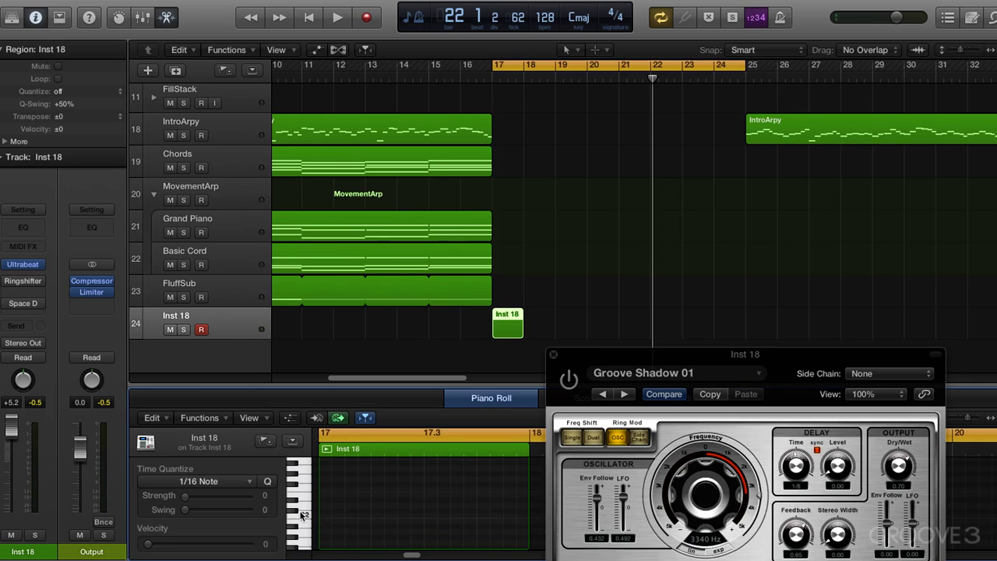
click(325, 516)
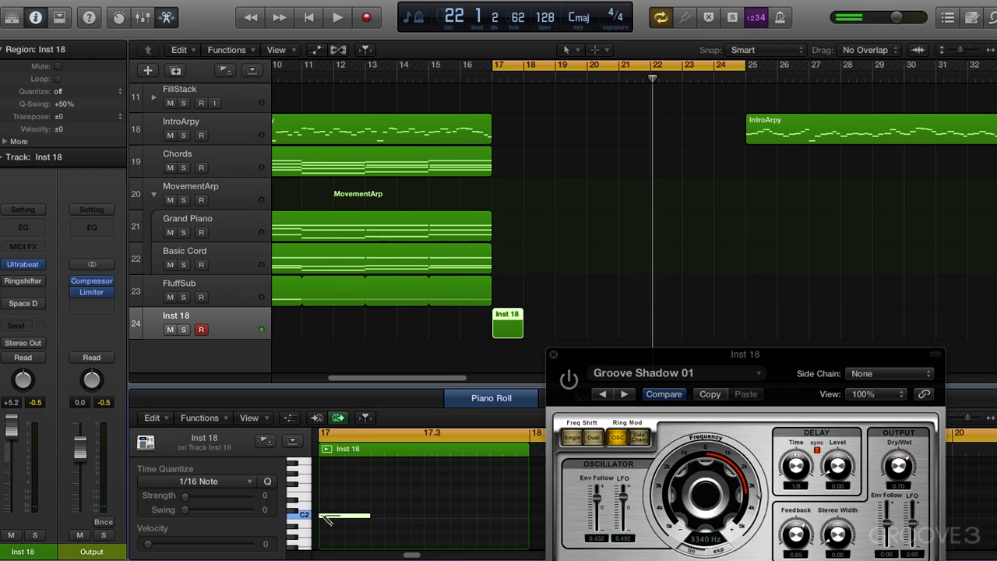
drag(327, 520, 383, 517)
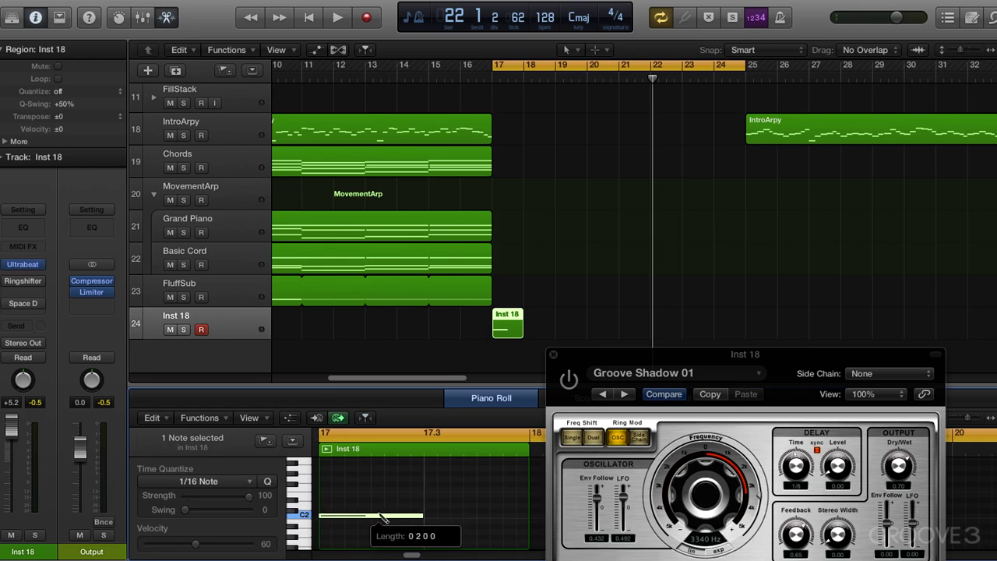
Rename the Inst 18 track as Annoyo
double_click(174, 316)
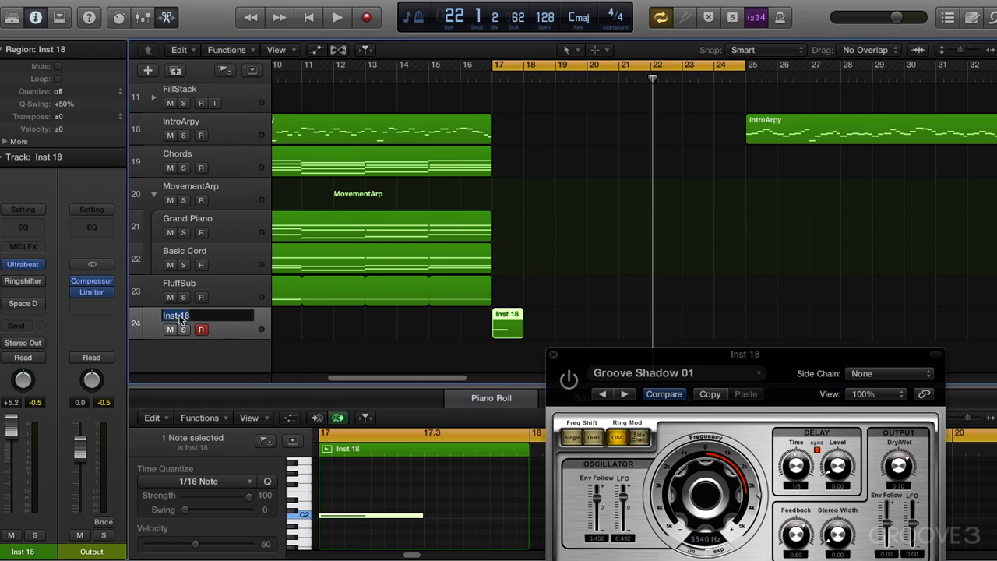
text(A)
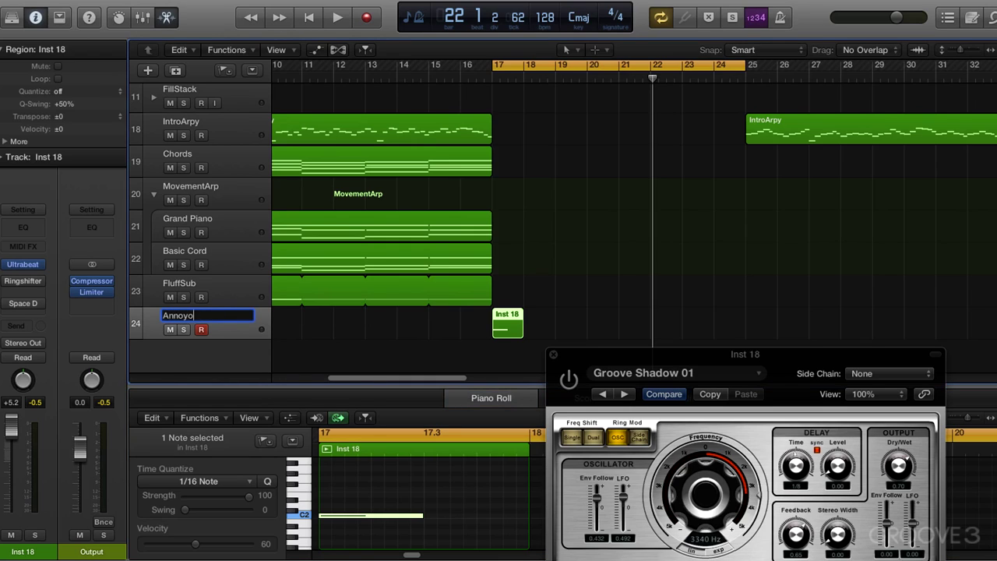
text(nnoyo)
click(305, 320)
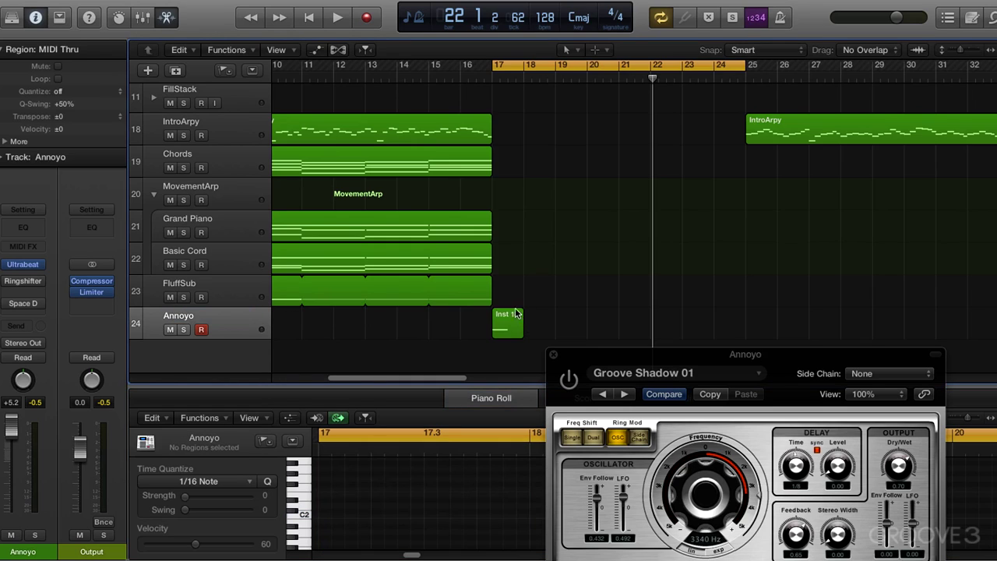
Rename the bar 17 region on the Annoyo track as Annoyo
click(515, 314)
key(shift+n)
text(Annoy)
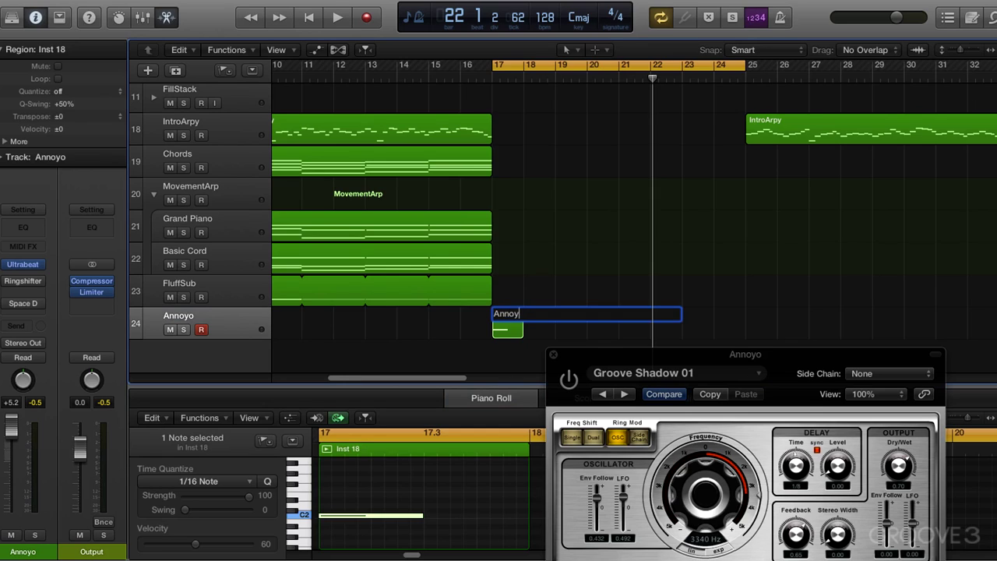
text(o)
key(Return)
Bounce the Annoyo region in place to a new track named Annoyo, leaving the source, excluding the audio tail and setting Normalize to On
right_click(511, 316)
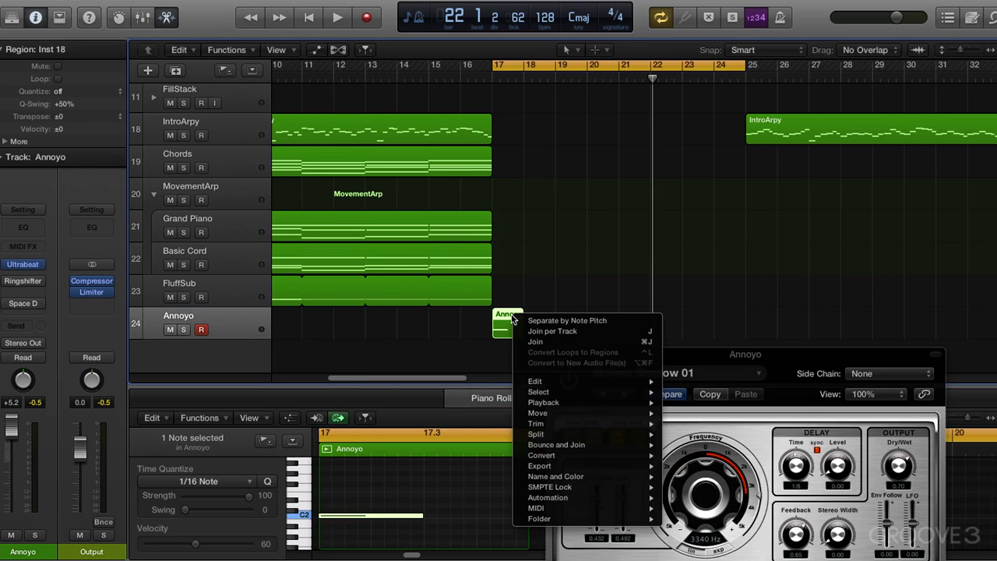
mouse_move(590, 450)
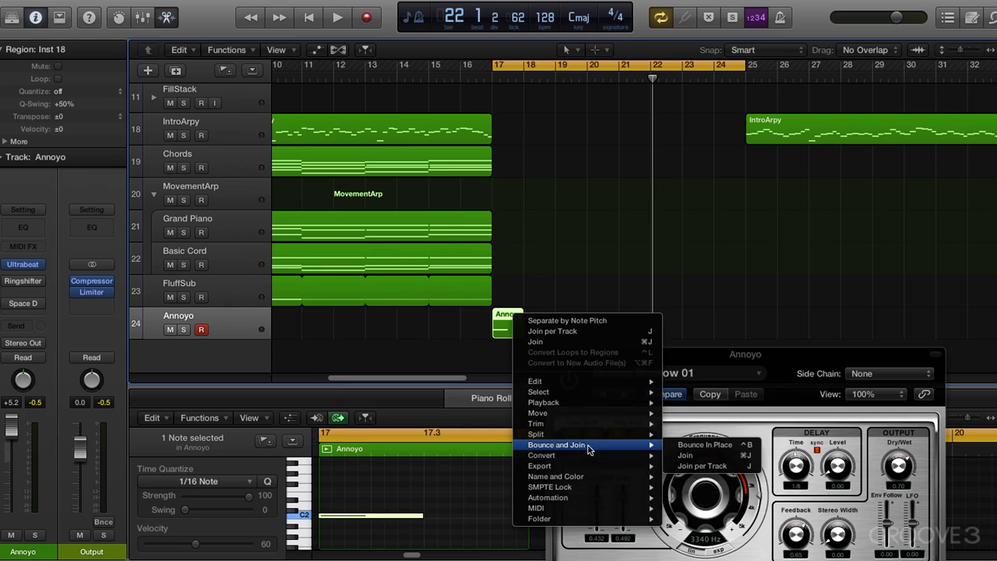
click(687, 444)
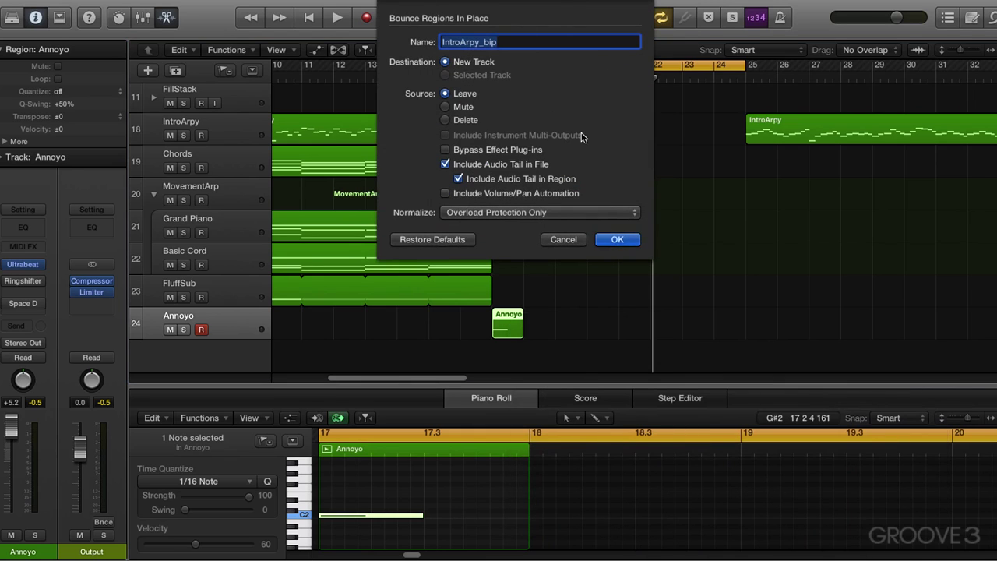
text(Annoyo)
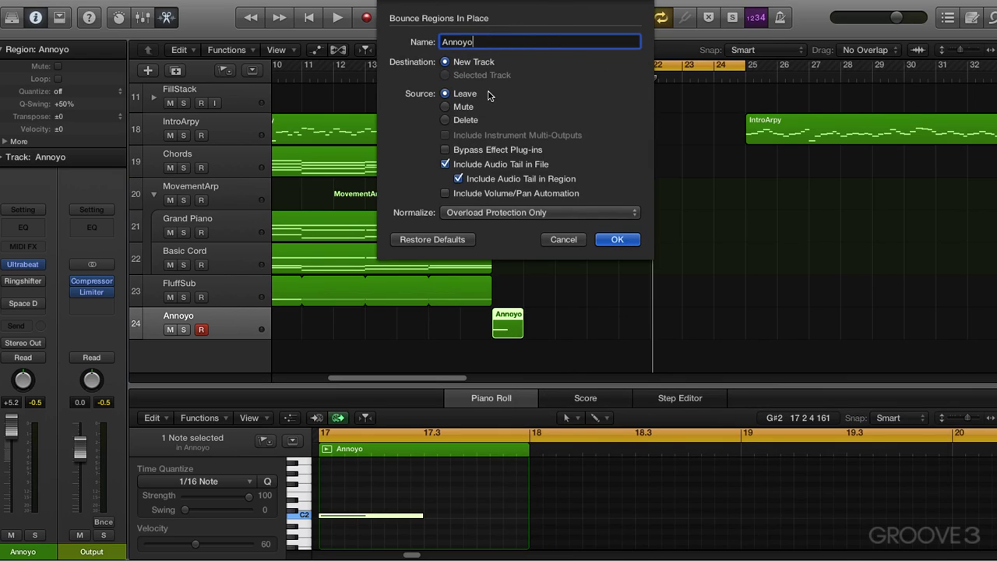
click(492, 164)
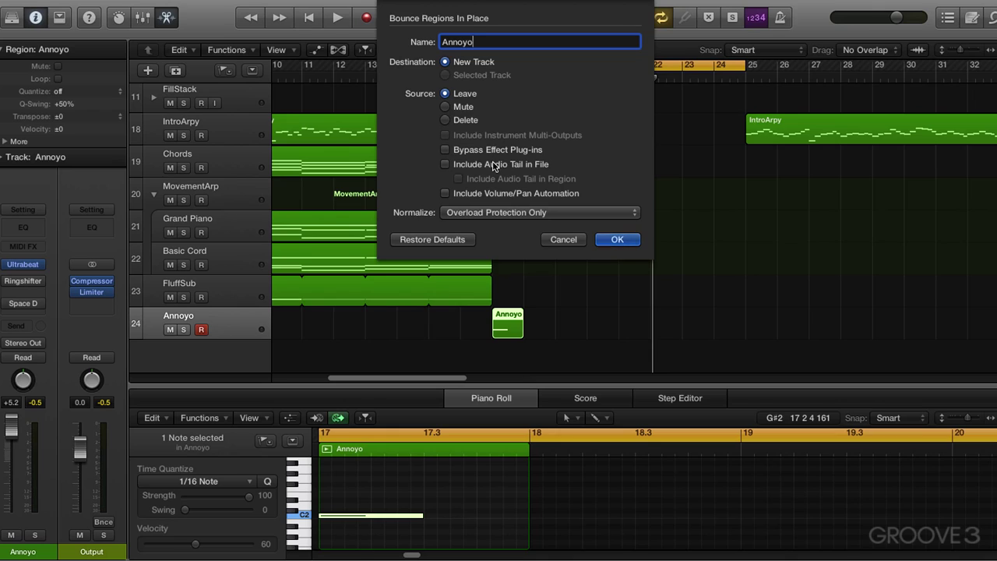
click(488, 212)
click(484, 224)
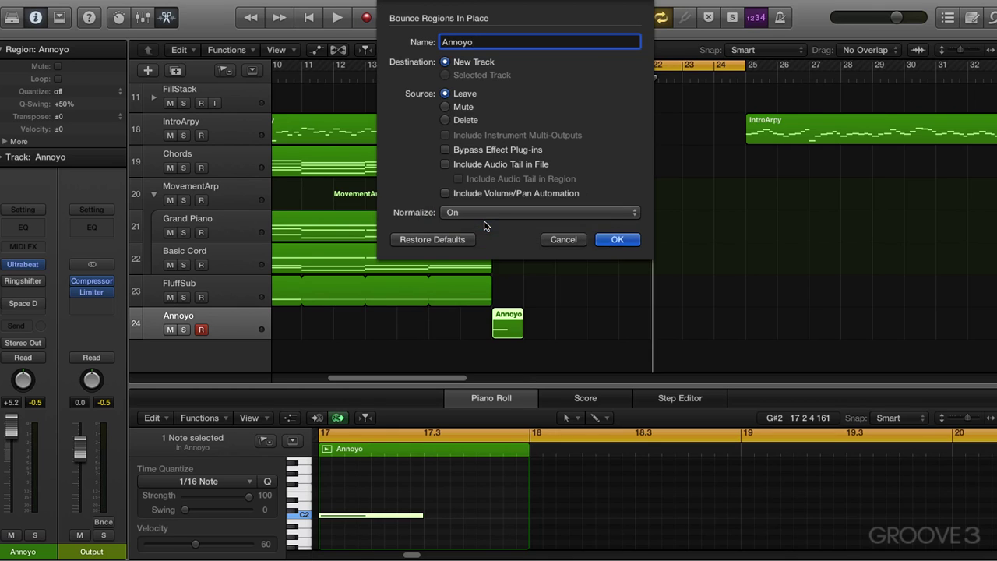
click(468, 121)
click(465, 95)
click(616, 239)
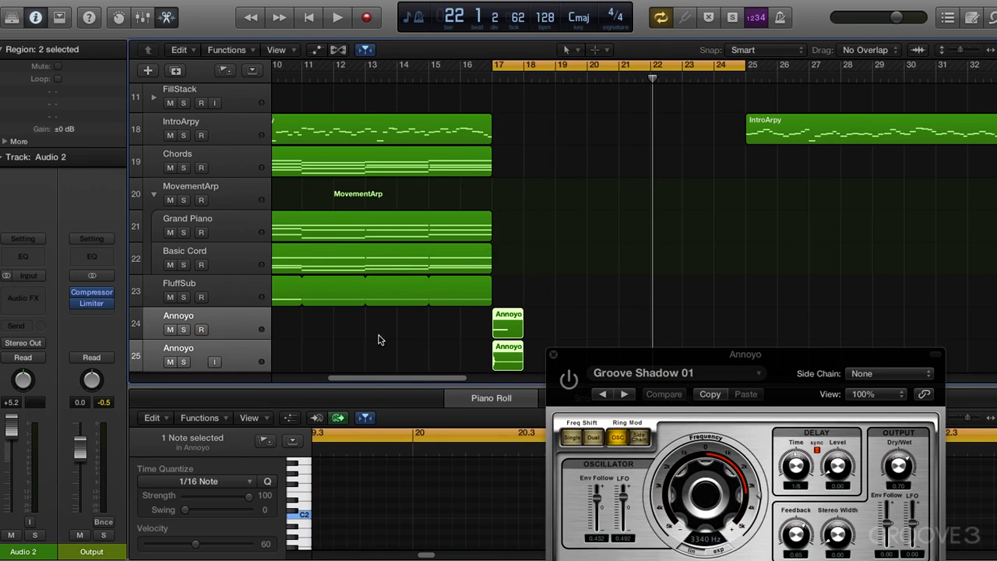
Convert the bounced Annoyo audio region to a new sampler track, creating zones from regions with the instrument name Annoyo_1
click(298, 337)
click(503, 348)
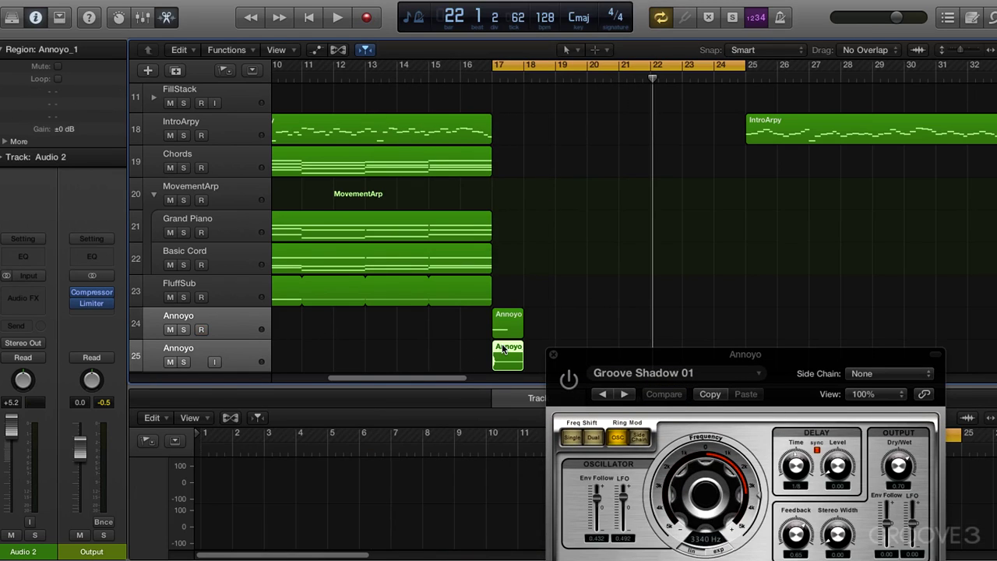
right_click(503, 348)
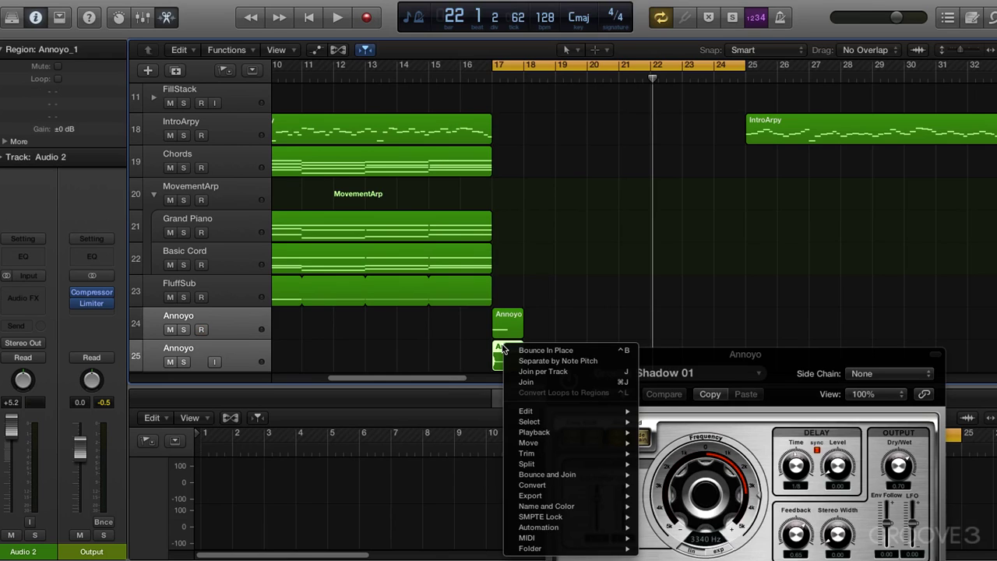
mouse_move(527, 413)
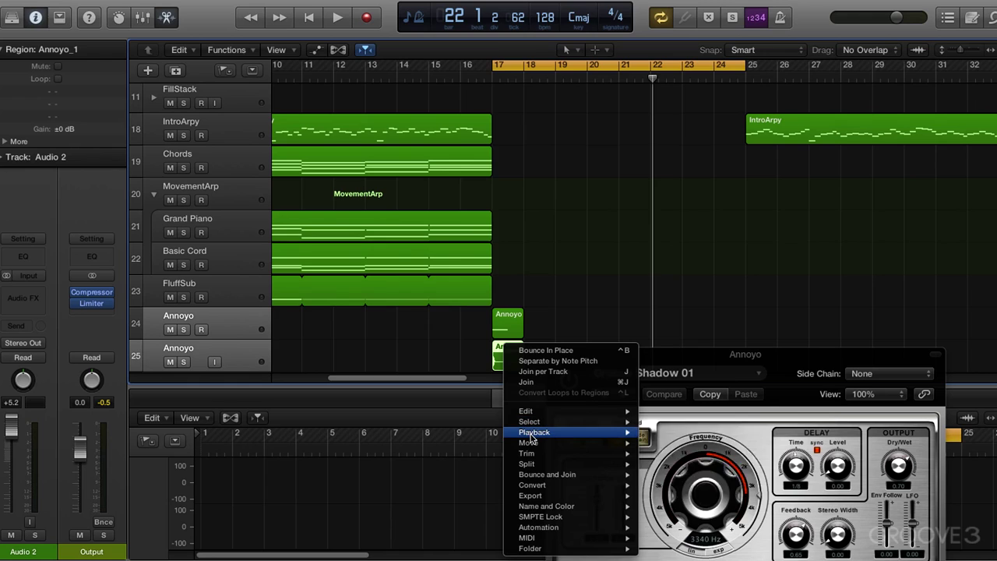
mouse_move(531, 435)
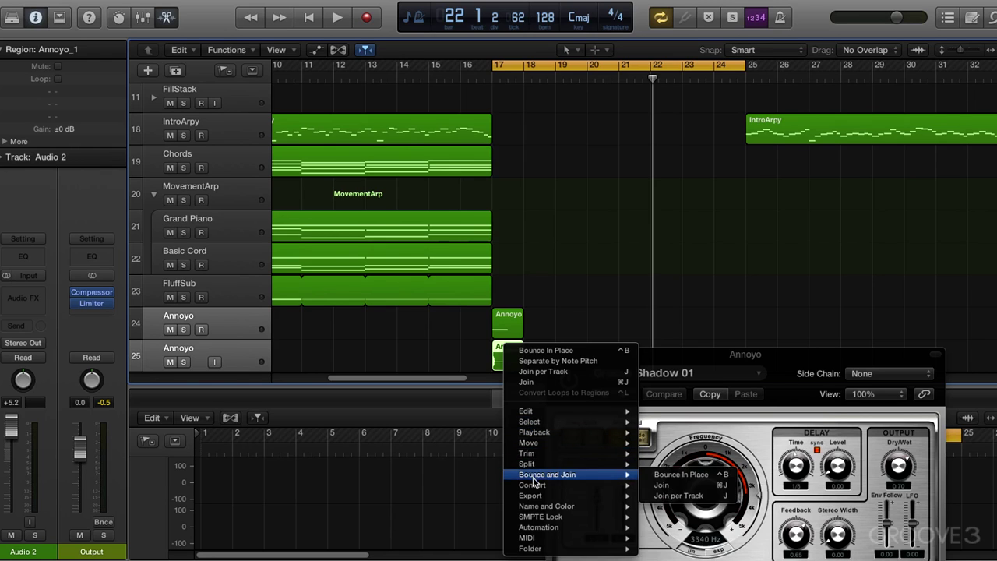
mouse_move(534, 485)
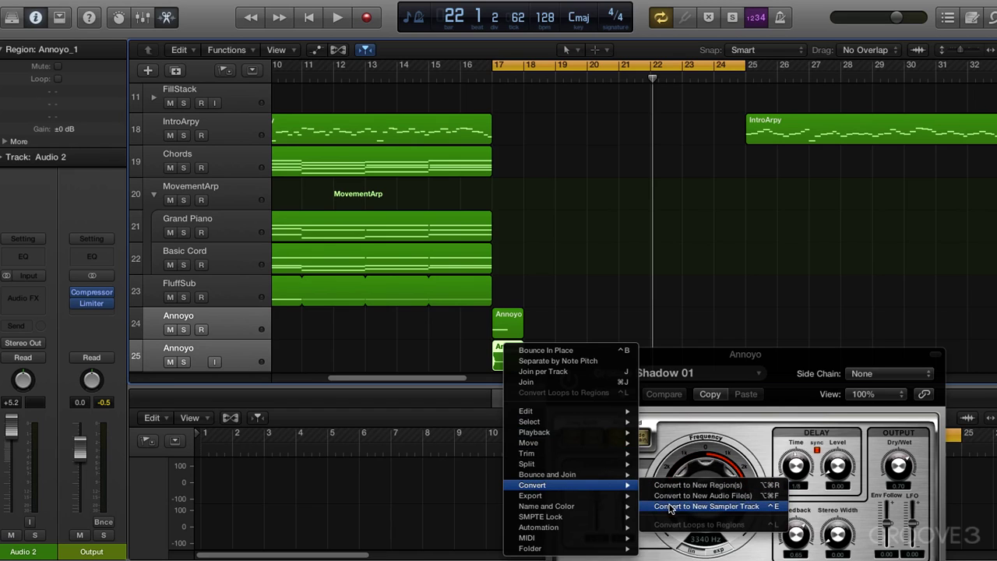
click(670, 508)
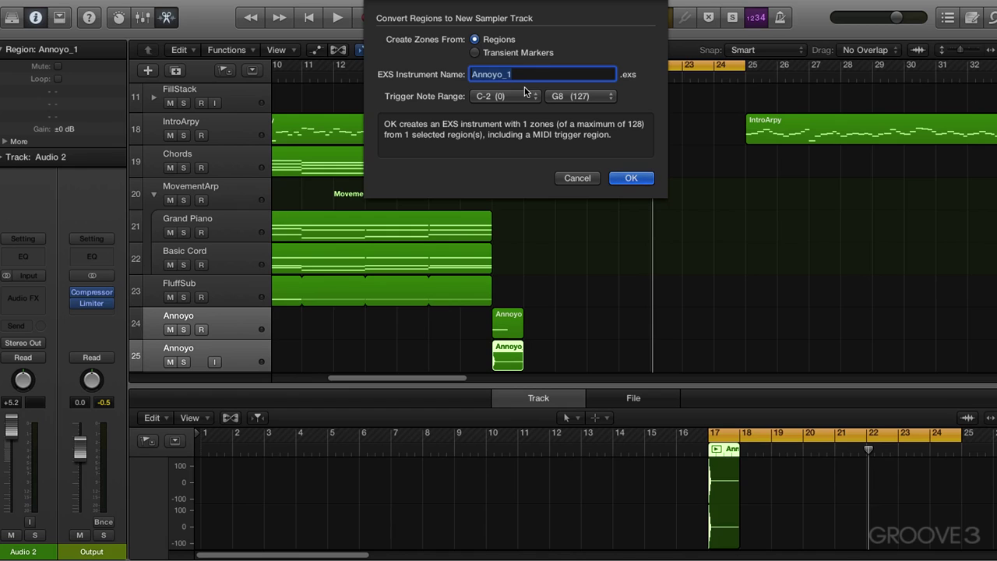
click(629, 179)
Open the Annoyo_1 sampler instrument in the EXS24 Instrument Editor and set its zone's pitch key to C2
click(204, 352)
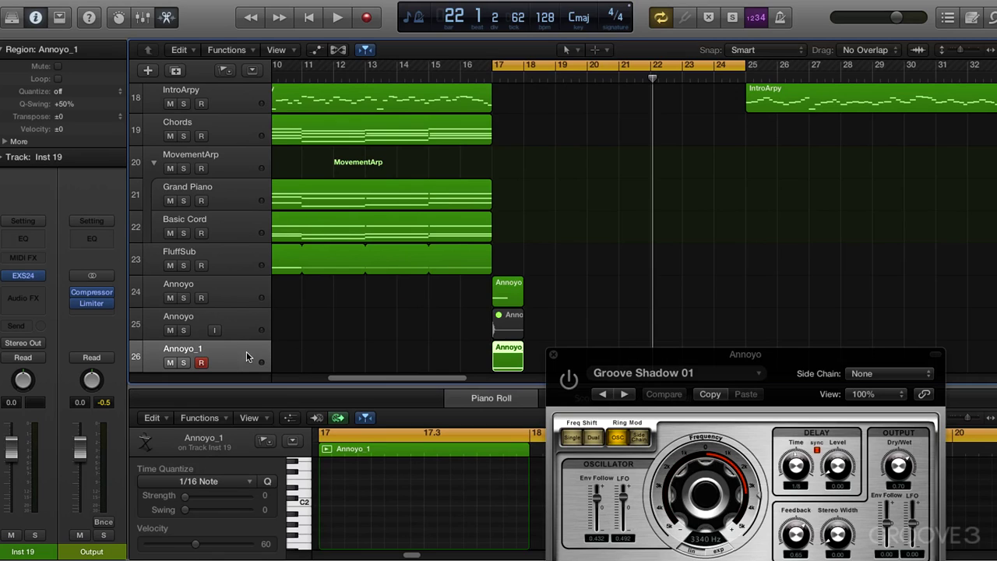
click(22, 277)
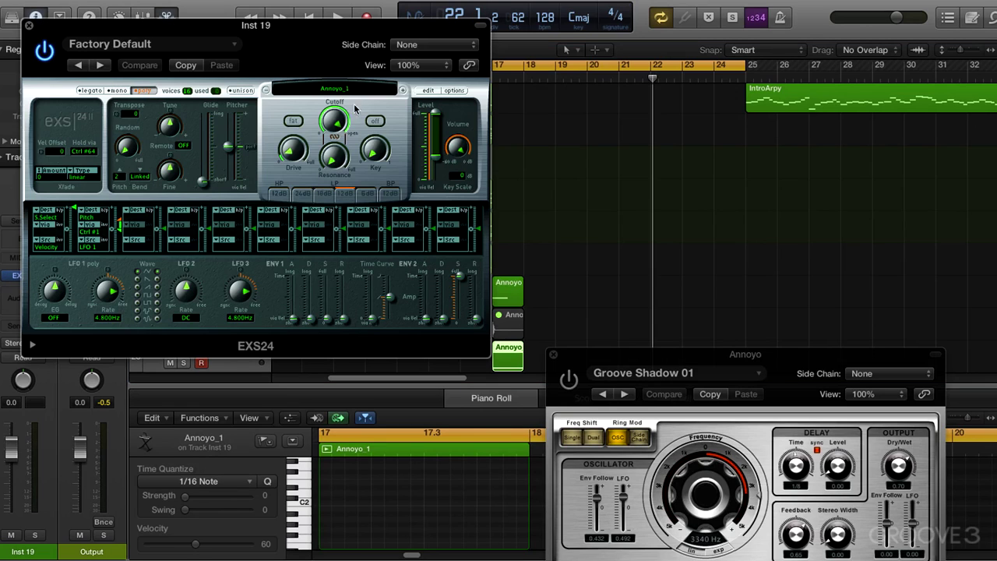
click(428, 91)
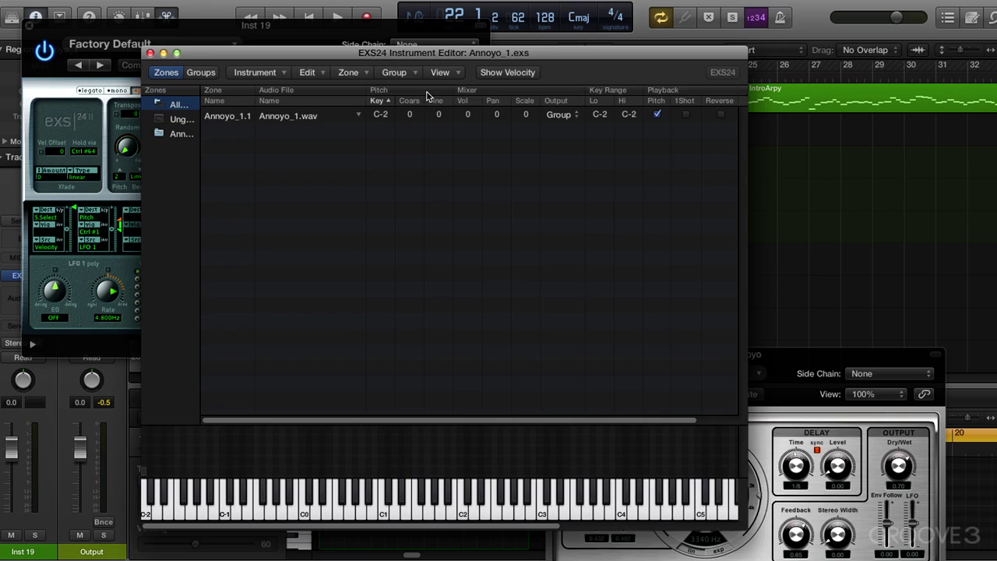
click(379, 116)
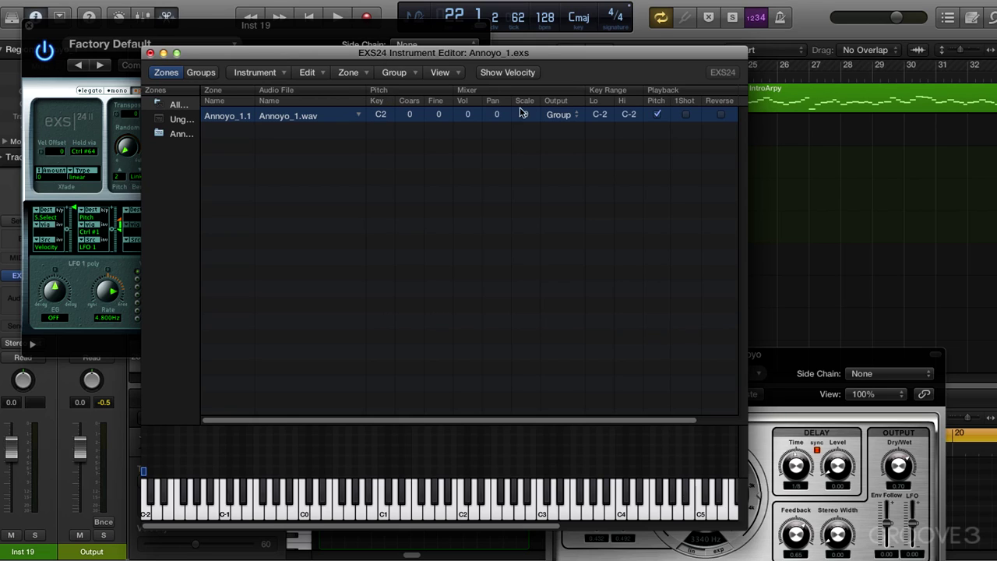
Extend the Annoyo_1 zone's key range to run from C0 to C5
click(396, 498)
drag(144, 471, 582, 471)
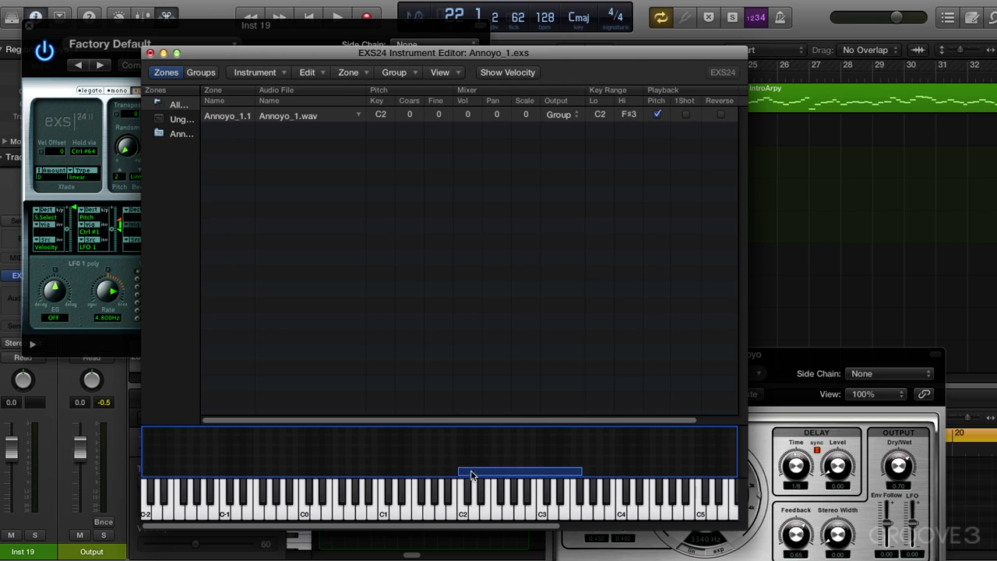
drag(458, 471, 378, 469)
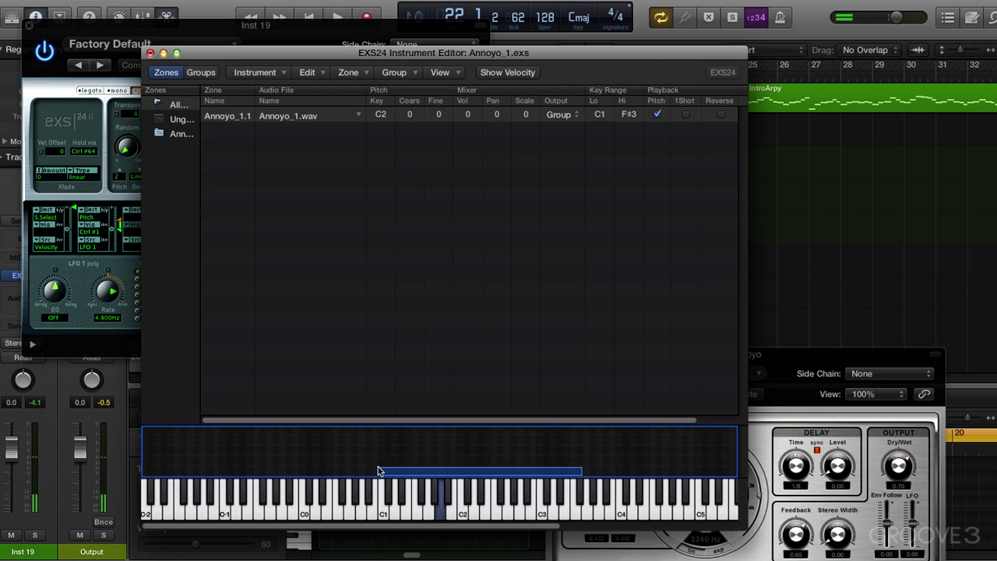
drag(379, 472, 299, 472)
drag(582, 474, 701, 472)
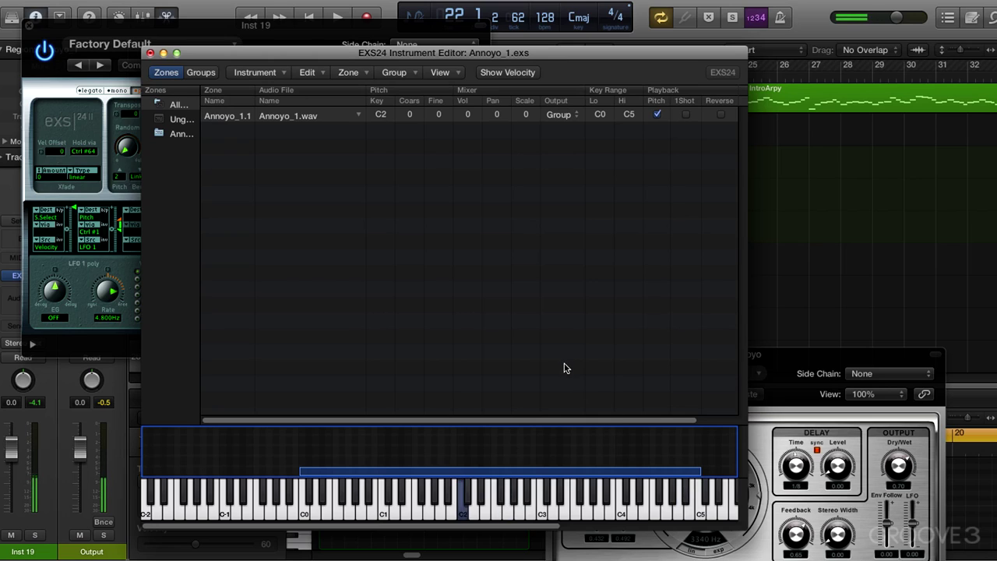
Set the zone's pitch key to A2, then close the instrument editor and save the changes to Annoyo_1.exs
click(381, 116)
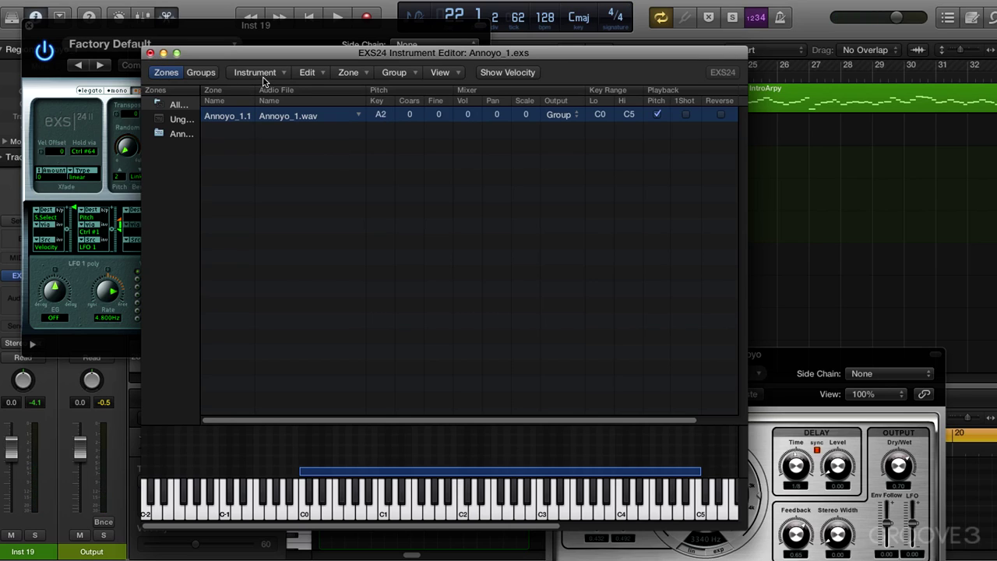
click(151, 53)
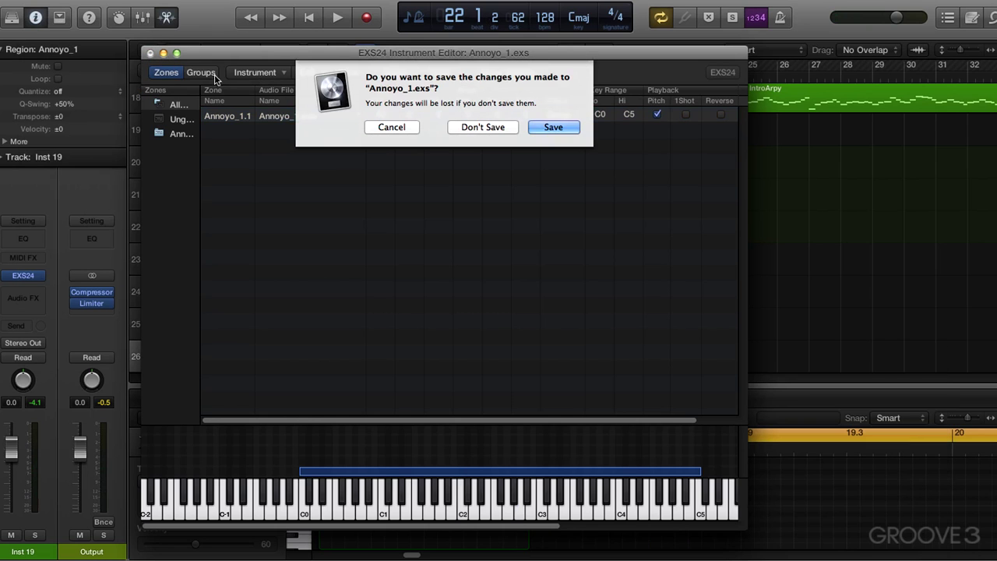
click(544, 129)
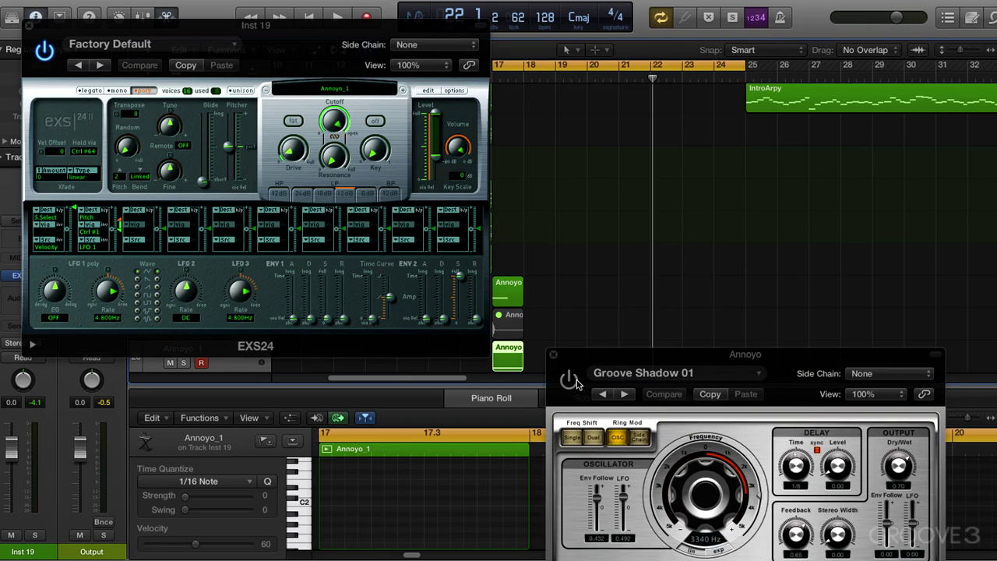
Enable fat and unison in the Annoyo_1 track's EXS24 and raise its filter drive and resonance
click(553, 354)
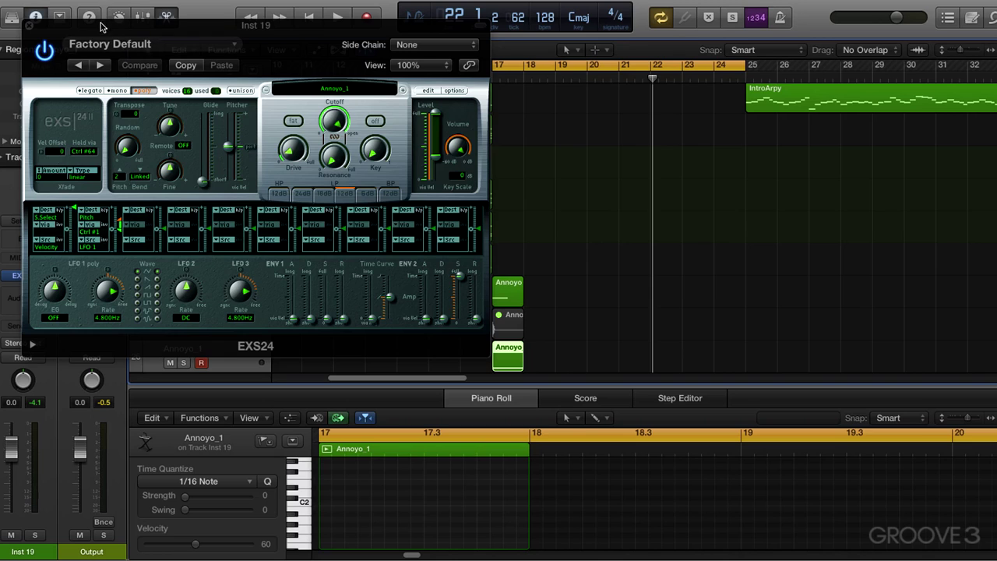
drag(100, 27, 654, 111)
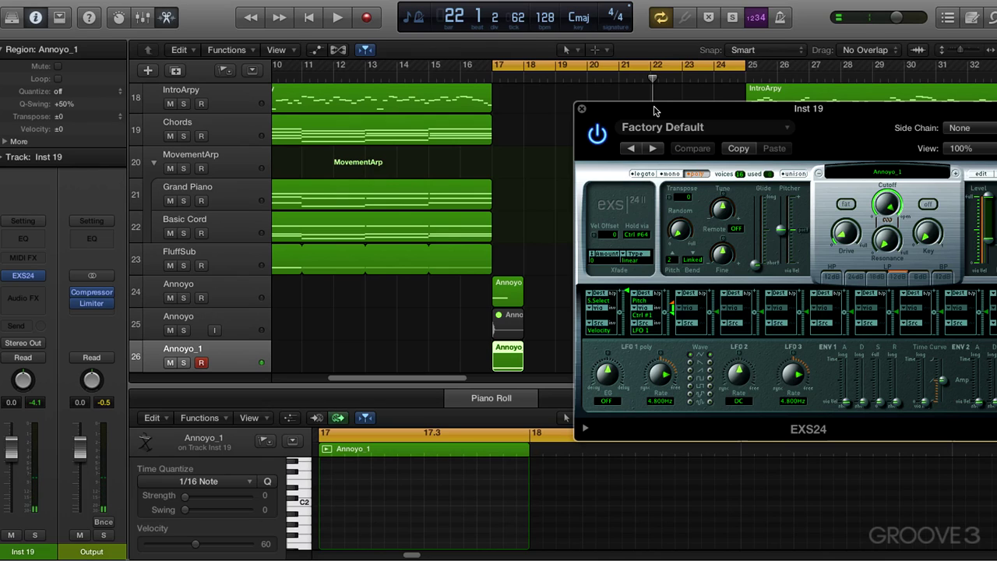
click(844, 204)
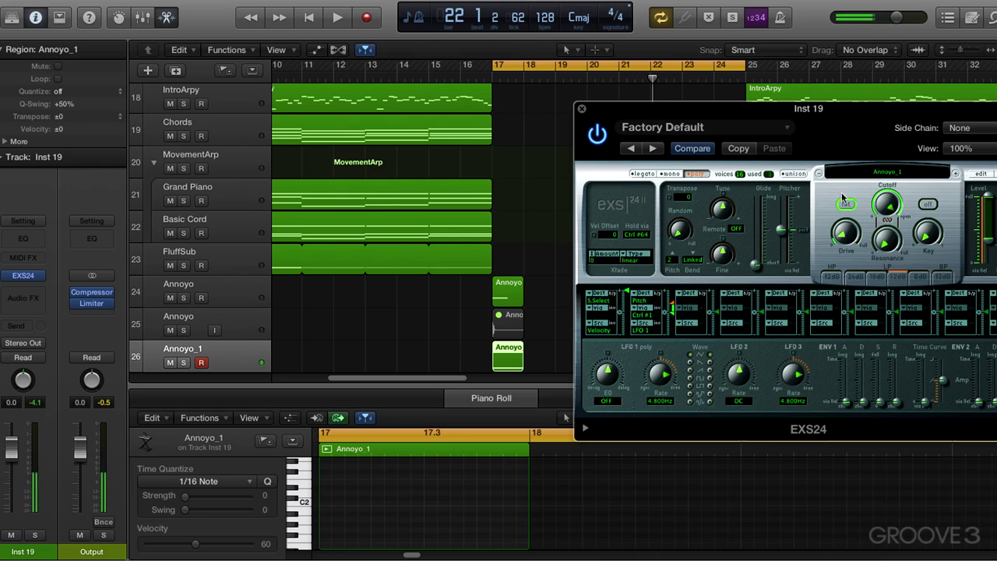
drag(838, 121, 755, 148)
click(700, 199)
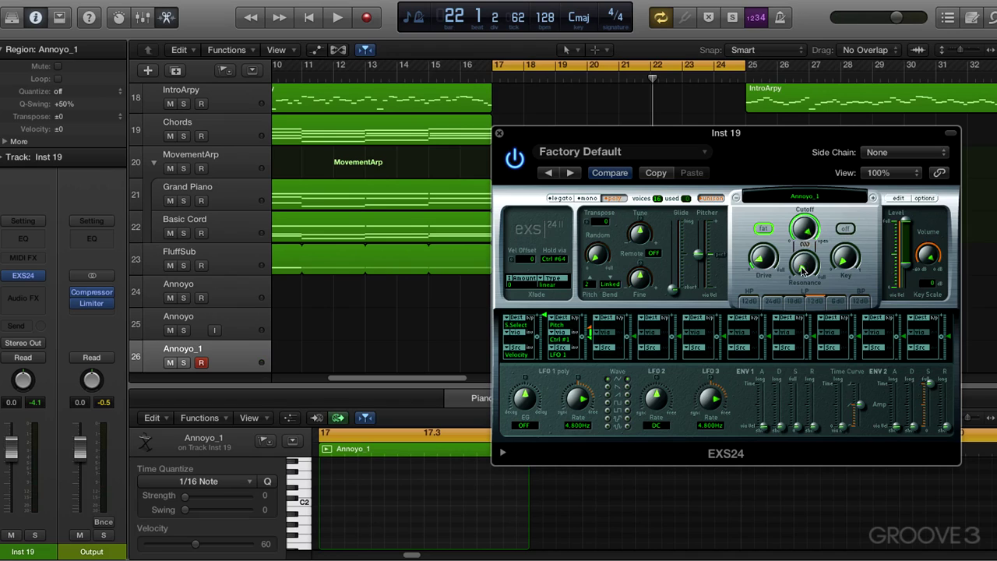
drag(804, 266, 804, 229)
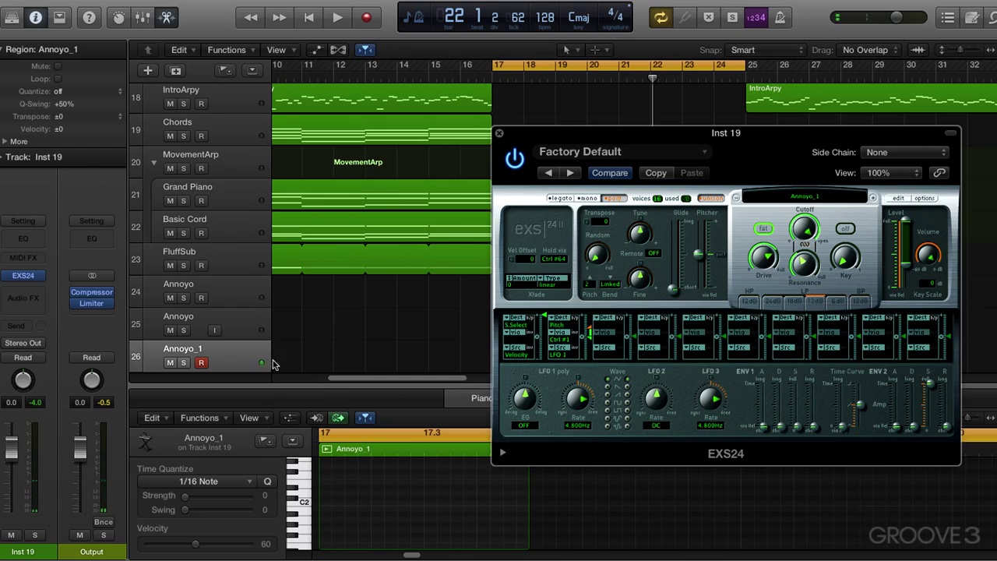
Turn on the EXS24 filter for the Annoyo_1 track and lower its drive and resonance
click(249, 356)
click(23, 274)
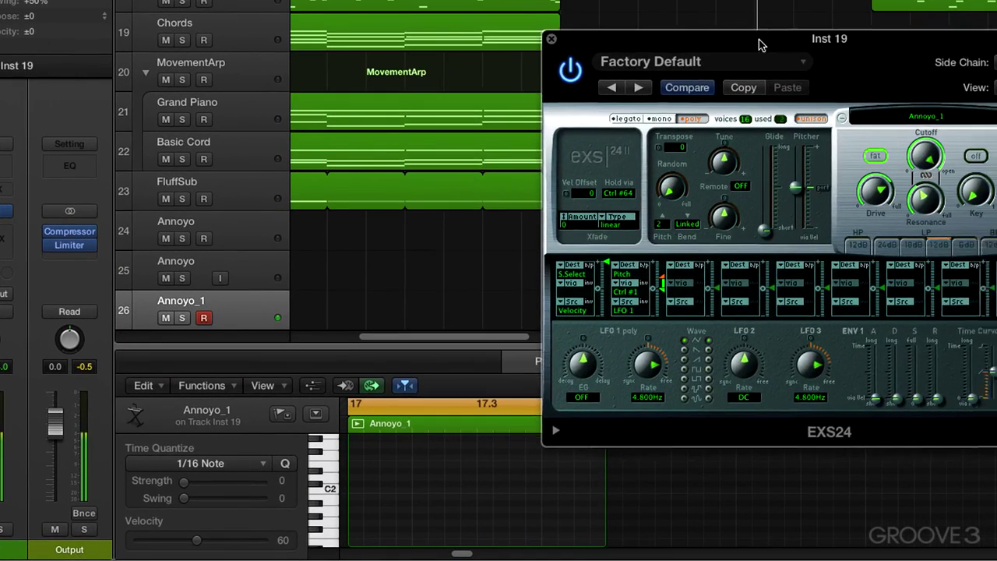
drag(761, 44, 630, 49)
click(845, 161)
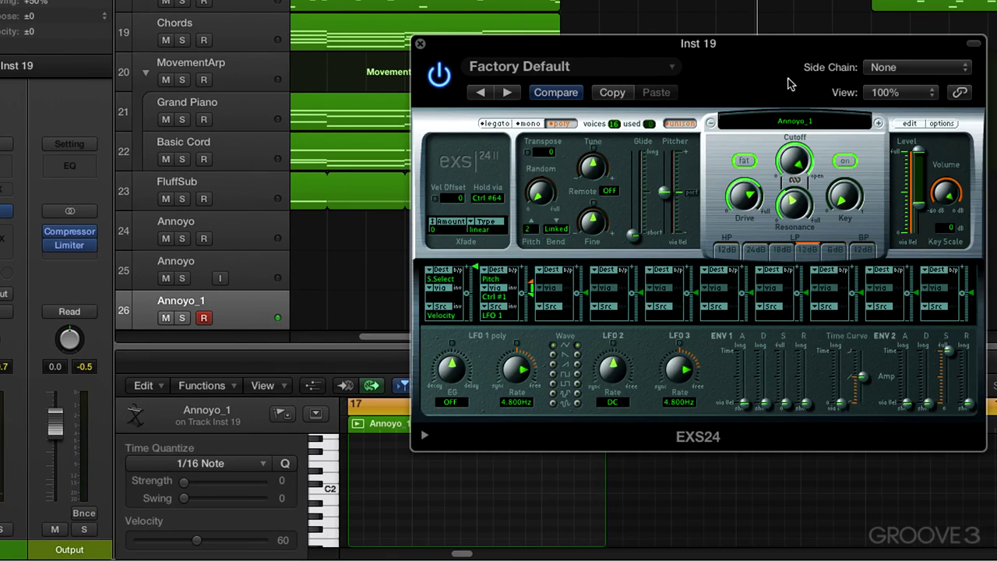
drag(788, 186, 755, 190)
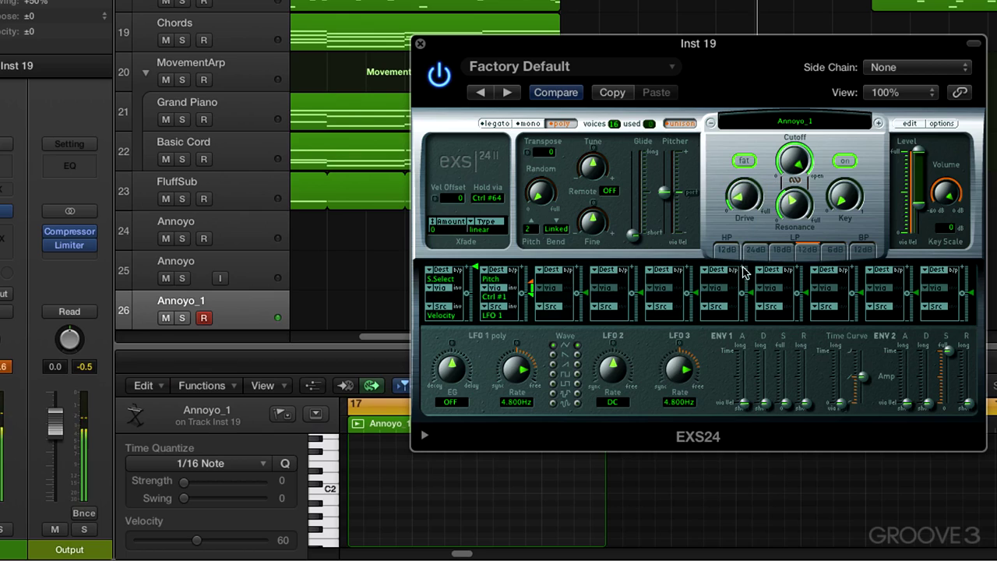
drag(793, 161, 794, 156)
drag(794, 201, 800, 231)
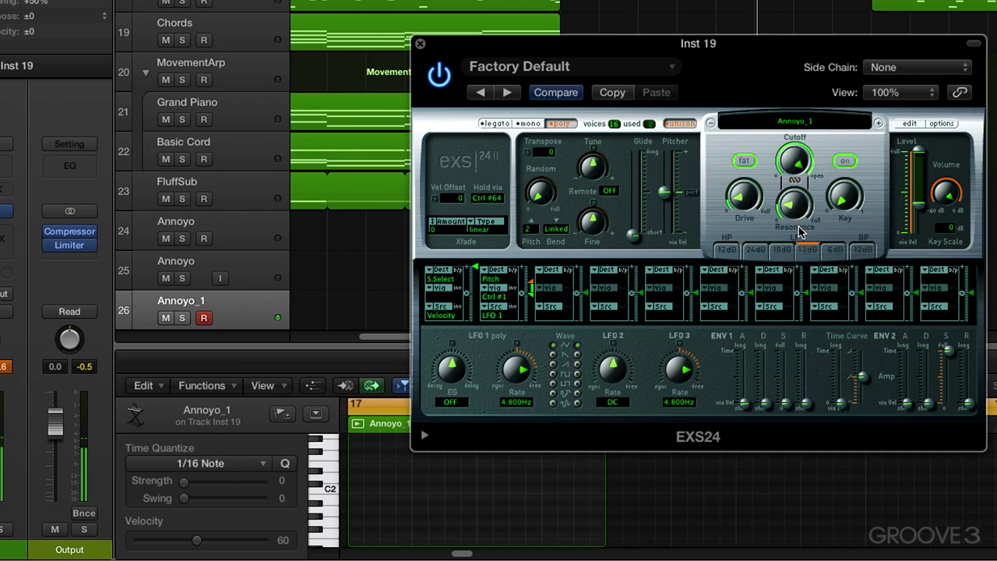
Switch EXS24 to mono voice mode with some glide, and close the instrument window
click(527, 124)
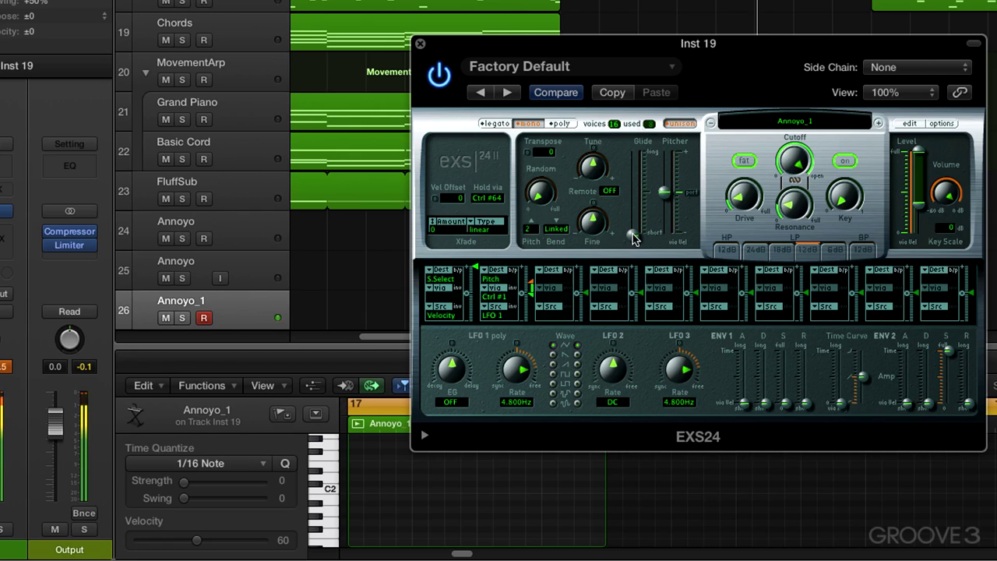
drag(633, 234, 633, 214)
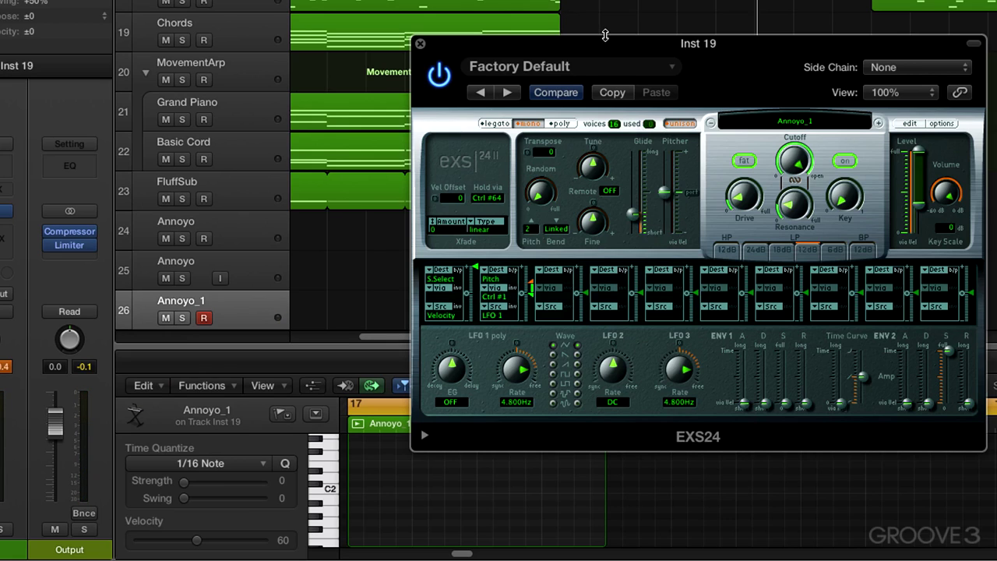
drag(605, 35, 566, 28)
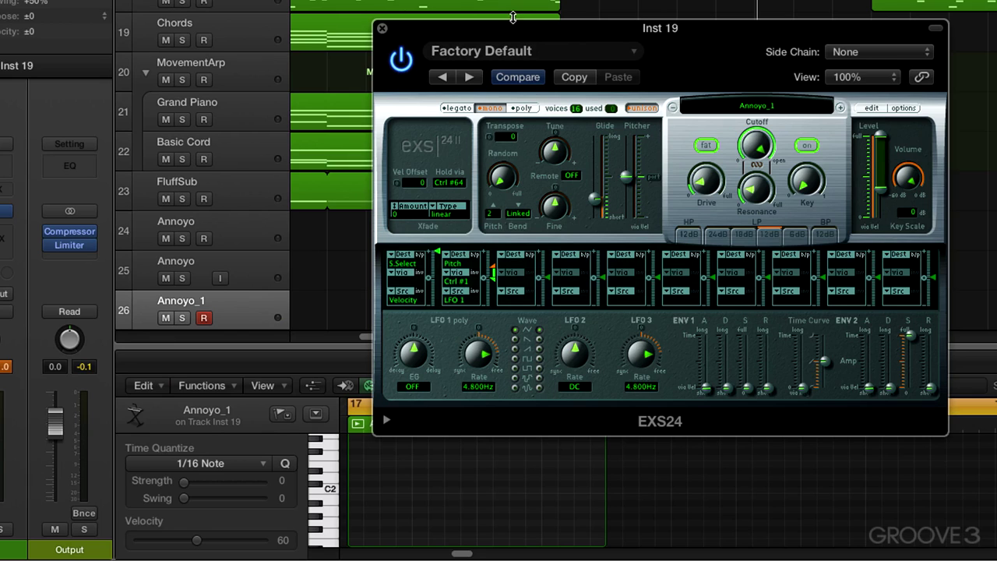
drag(507, 37, 660, 95)
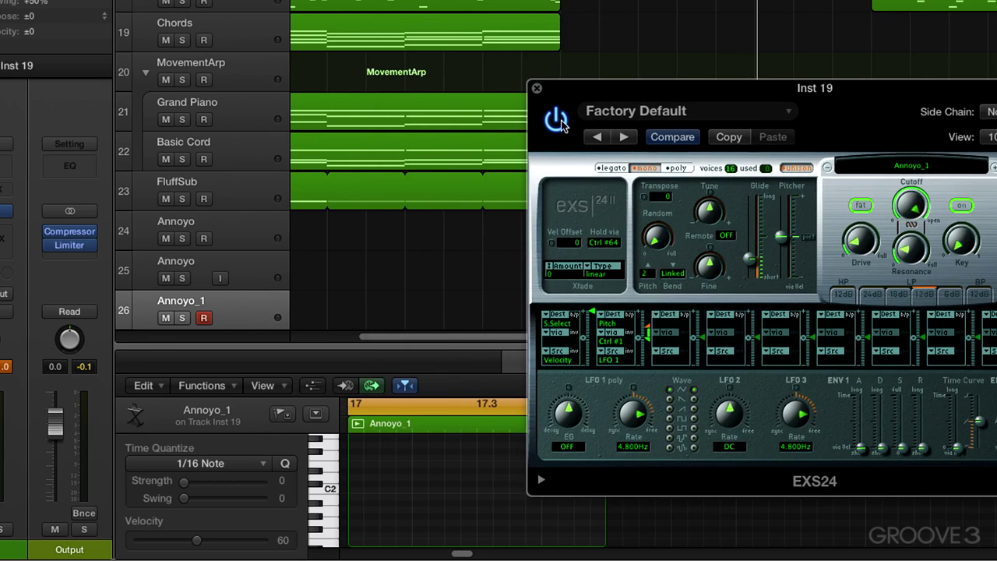
click(537, 91)
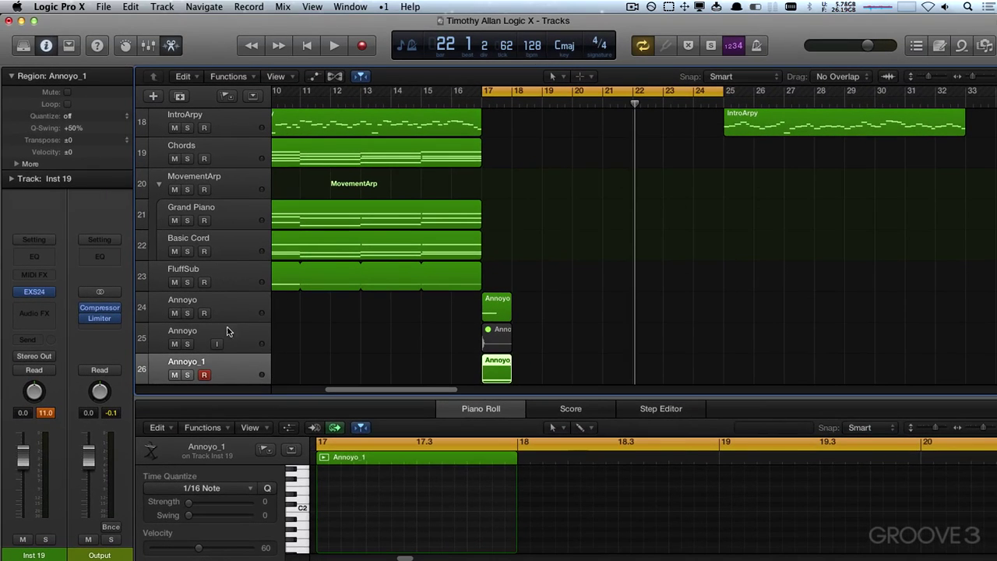
Show the mixer and move the bypassed Space Designer from the Ultrabeat Annoyo channel to the Inst 19 channel
click(230, 296)
key(x)
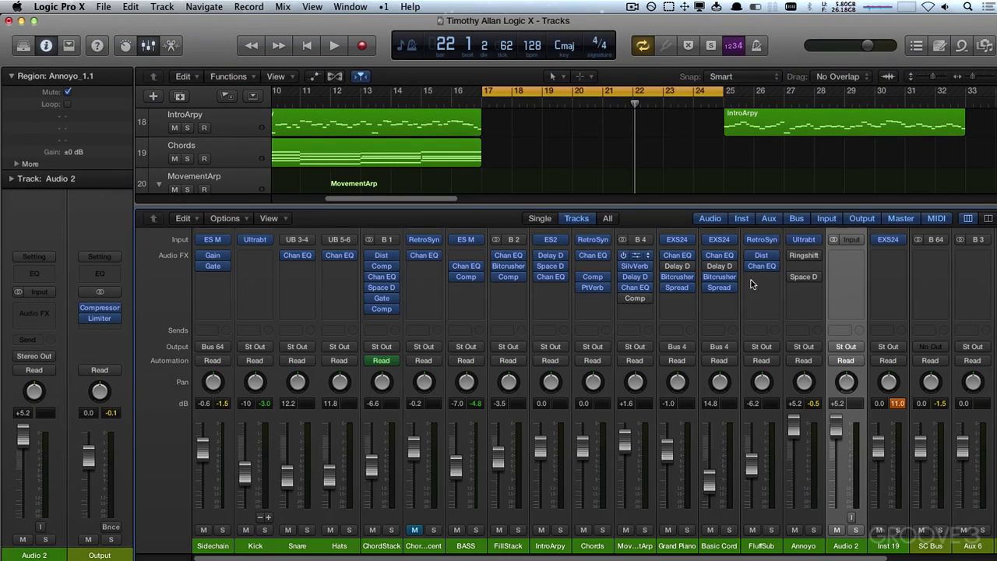
drag(826, 280, 846, 277)
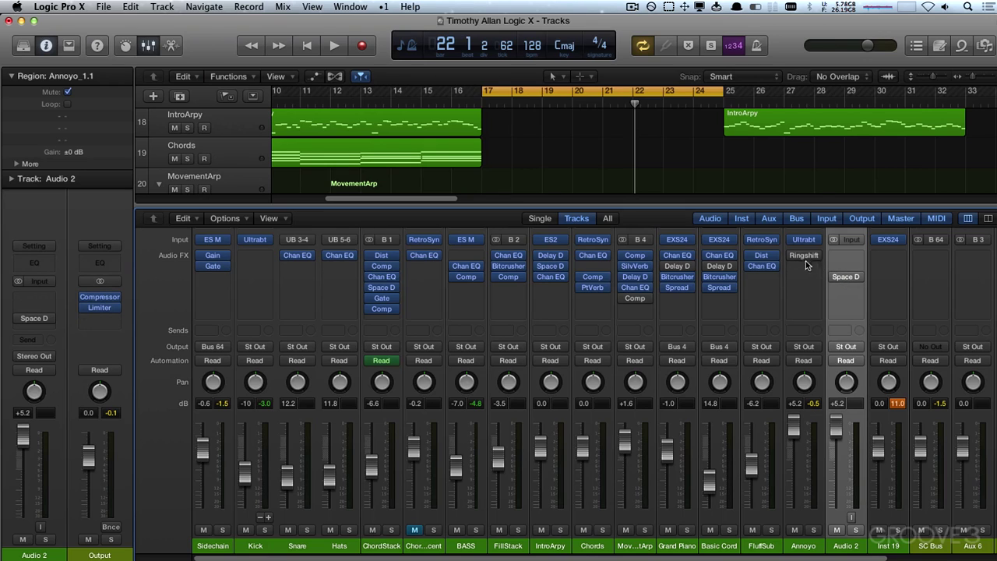
drag(839, 282, 887, 277)
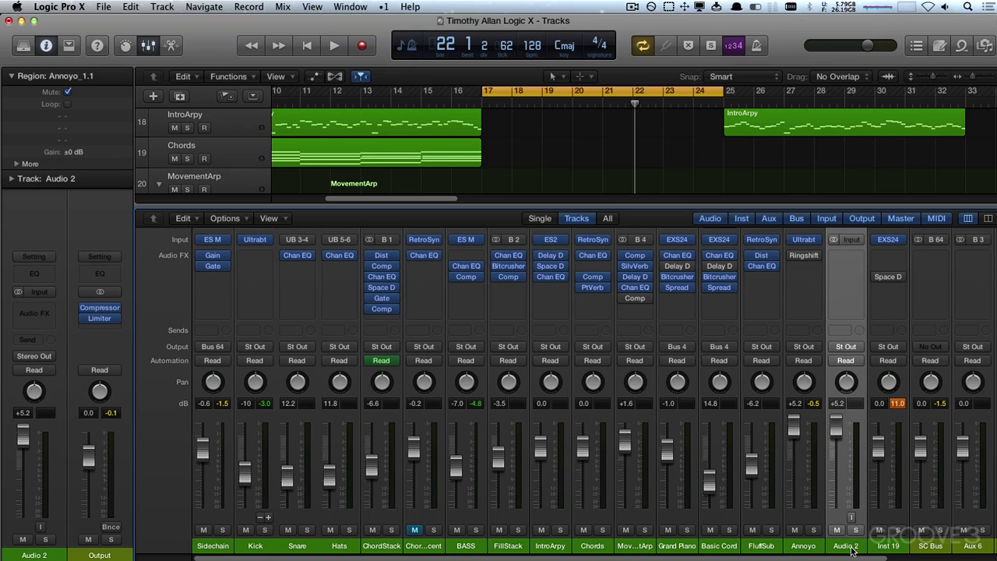
Delete the muted bounced audio region and its Annoyo audio track
scroll(413, 125, down, 5)
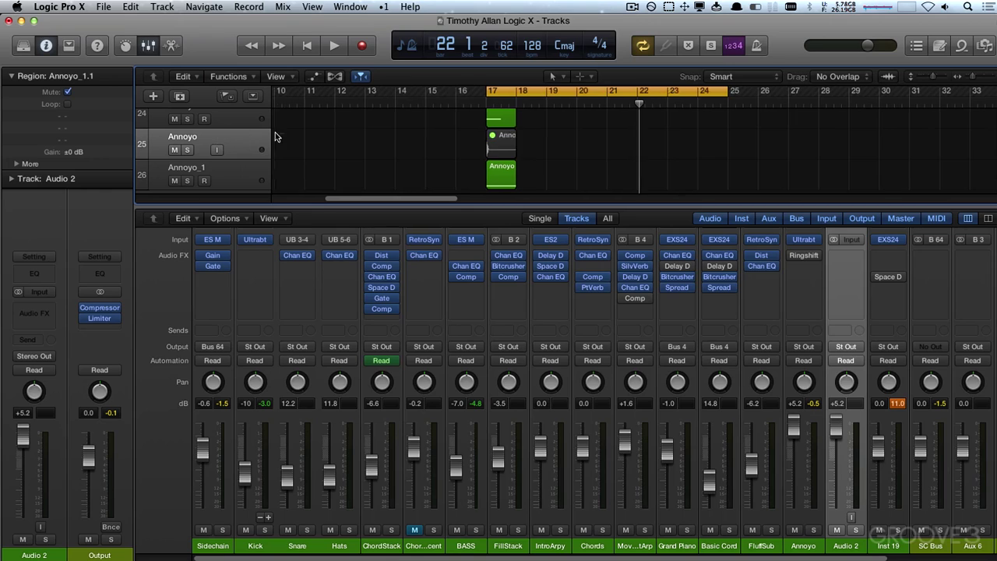
click(253, 140)
click(253, 137)
key(BackSpace)
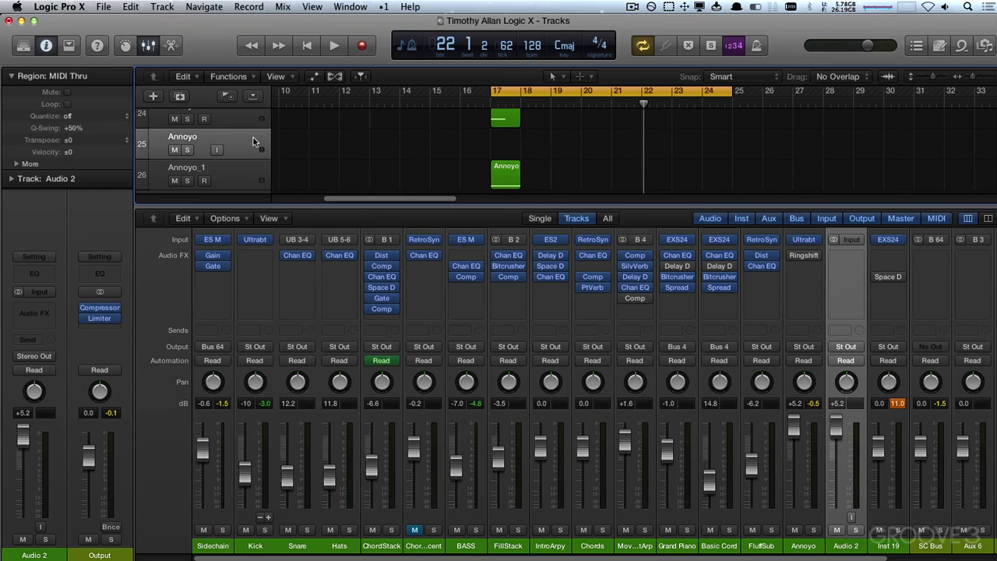
key(super+BackSpace)
Delete the original Ultrabeat Annoyo track together with its region
scroll(370, 144, up, 1)
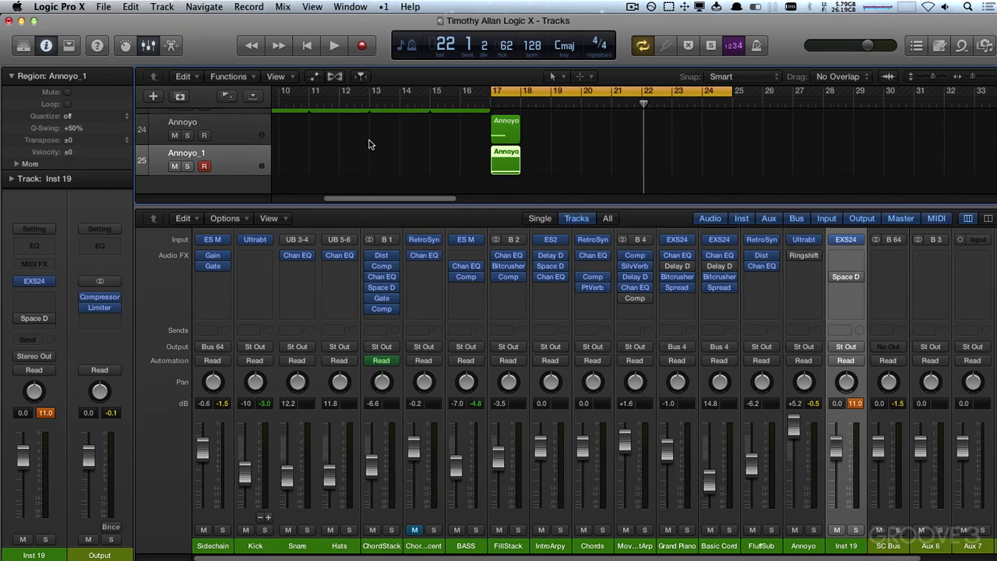
click(235, 131)
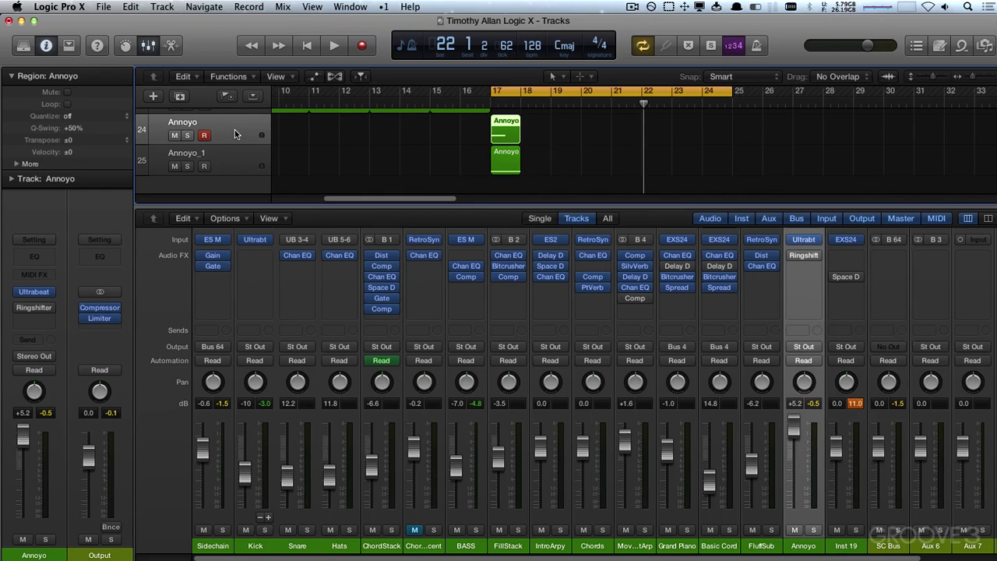
key(BackSpace)
key(super+BackSpace)
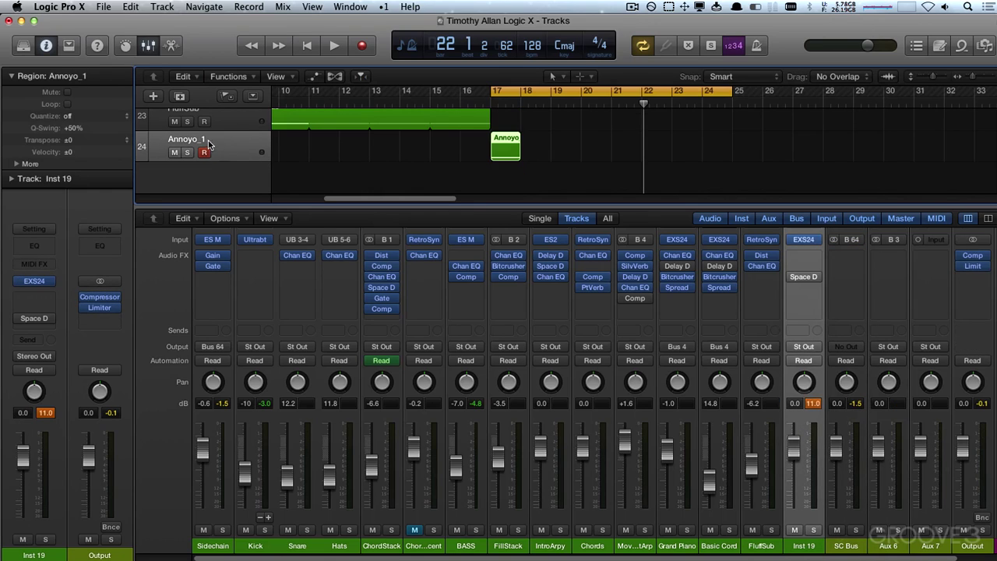
Rename the Annoyo_1 sampler track as Annoyo
double_click(202, 139)
text(Annoyo)
key(Return)
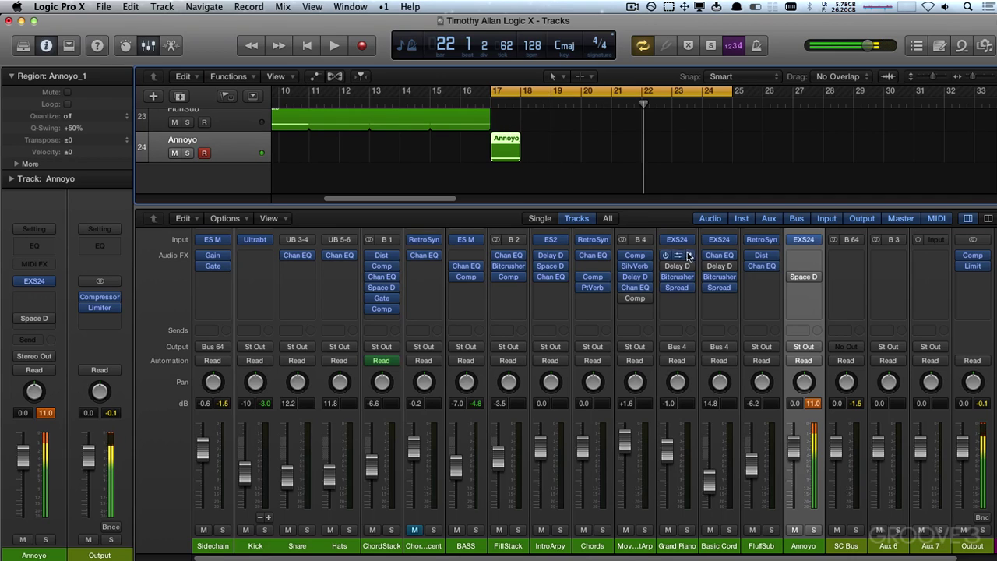
Enable Space Designer on the Annoyo channel and move it up one insert slot
click(792, 279)
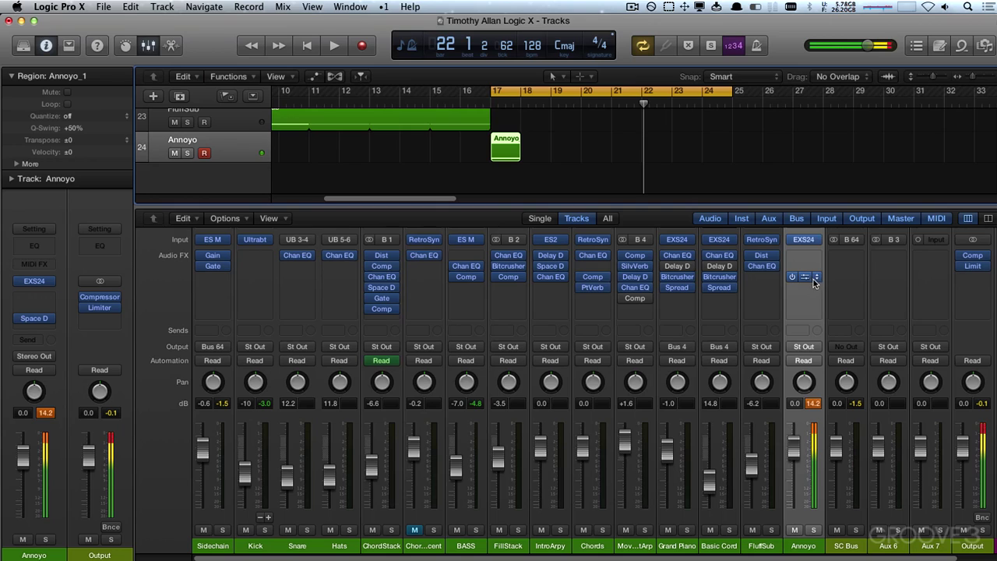
click(816, 281)
drag(805, 277, 807, 267)
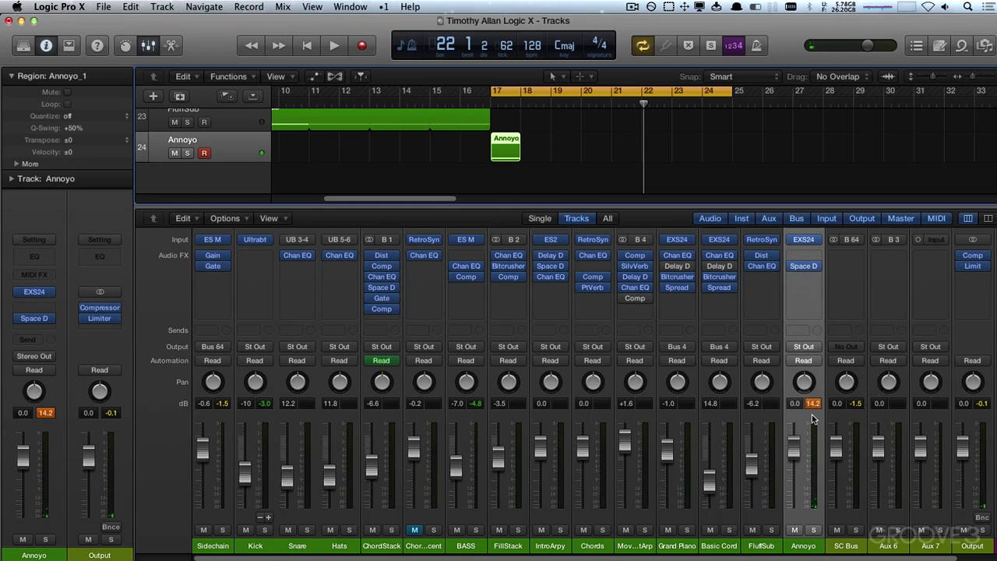
Insert a stereo Bitcrusher below Space Designer on the Annoyo channel and move its window over the mixer
click(802, 283)
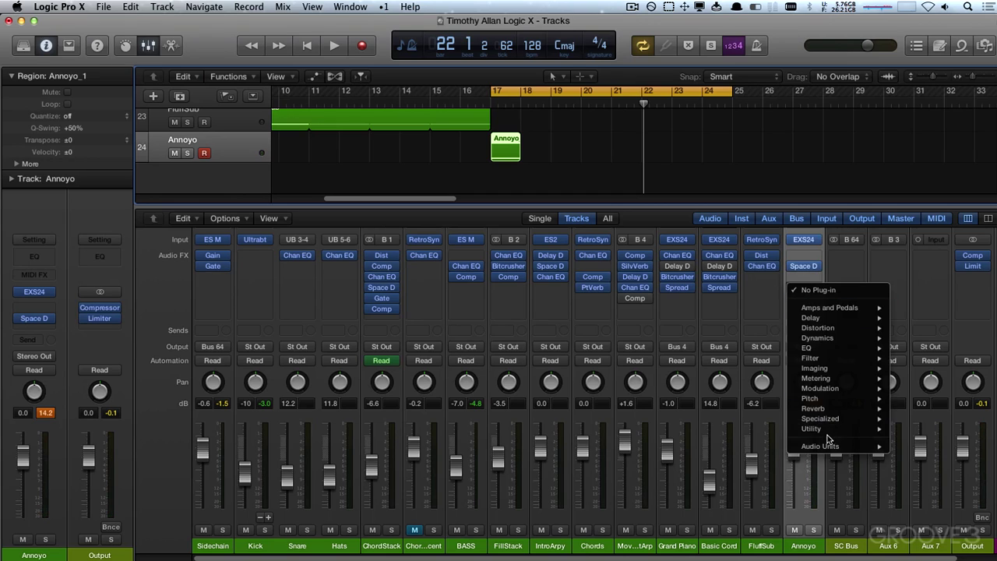
mouse_move(846, 361)
mouse_move(851, 333)
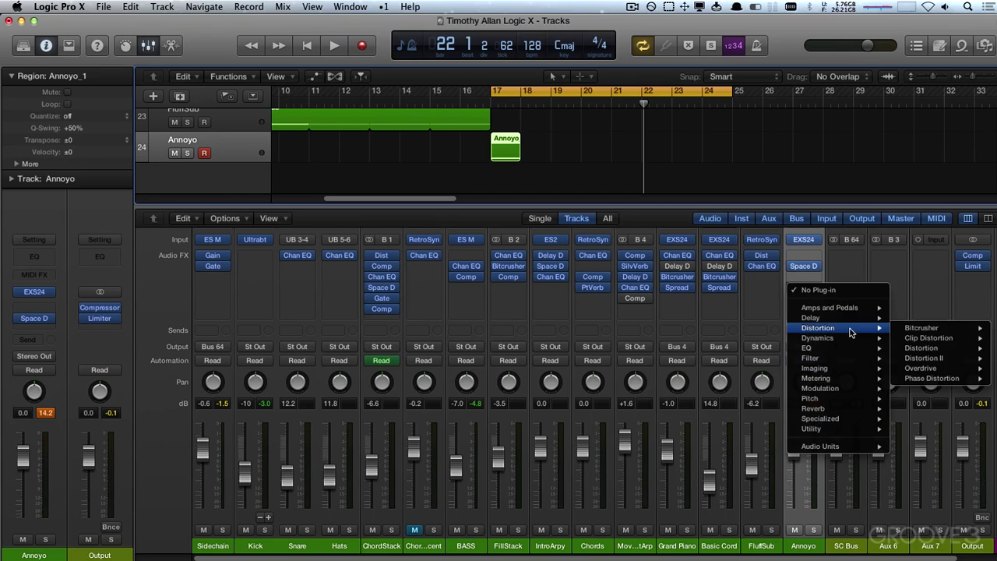
mouse_move(921, 333)
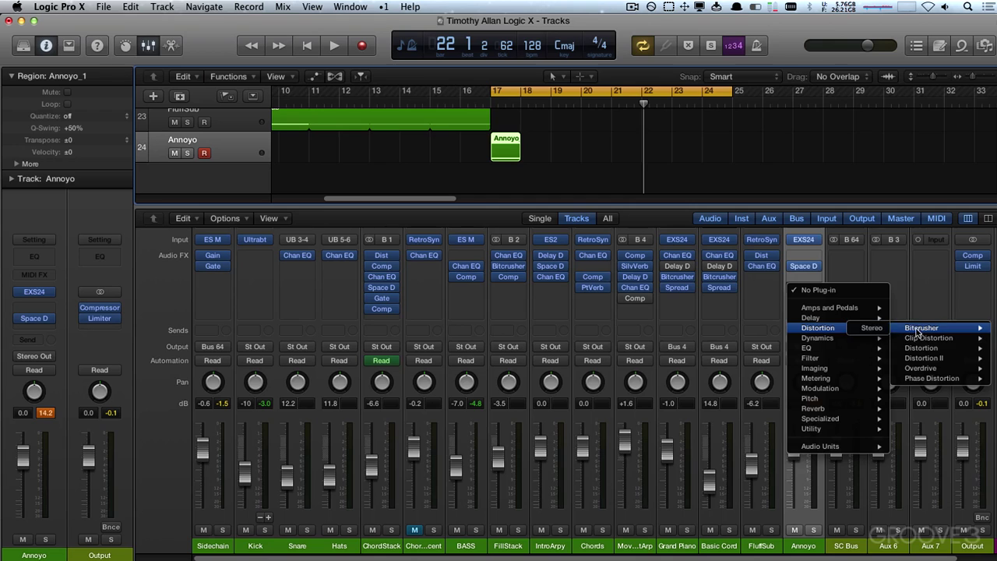
click(921, 331)
drag(235, 81, 455, 298)
Try lower Bitcrusher clip levels, lower the Annoyo channel fader to -2.4 dB, and return the clip level to 0.0 dB
drag(466, 345, 462, 364)
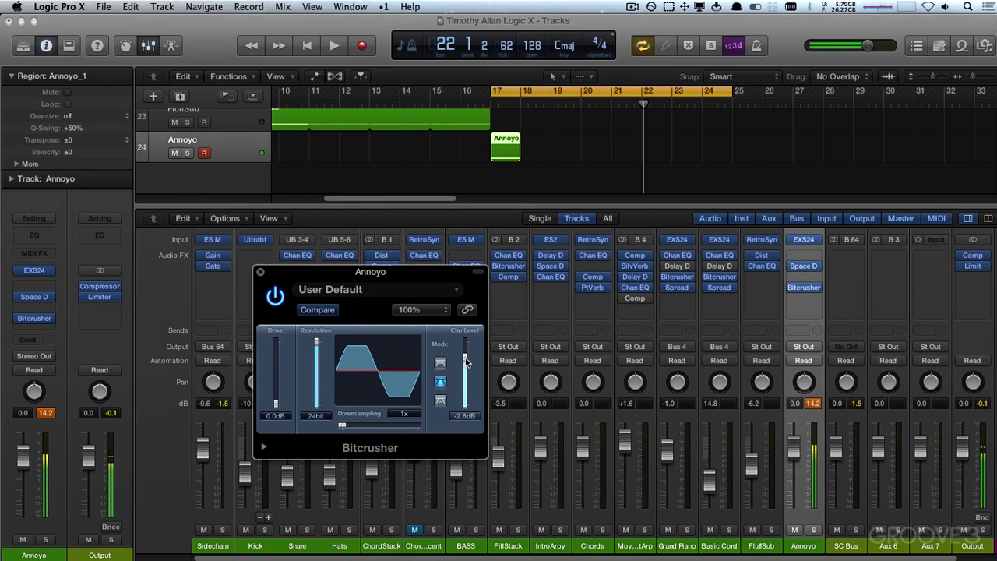
drag(467, 362, 465, 354)
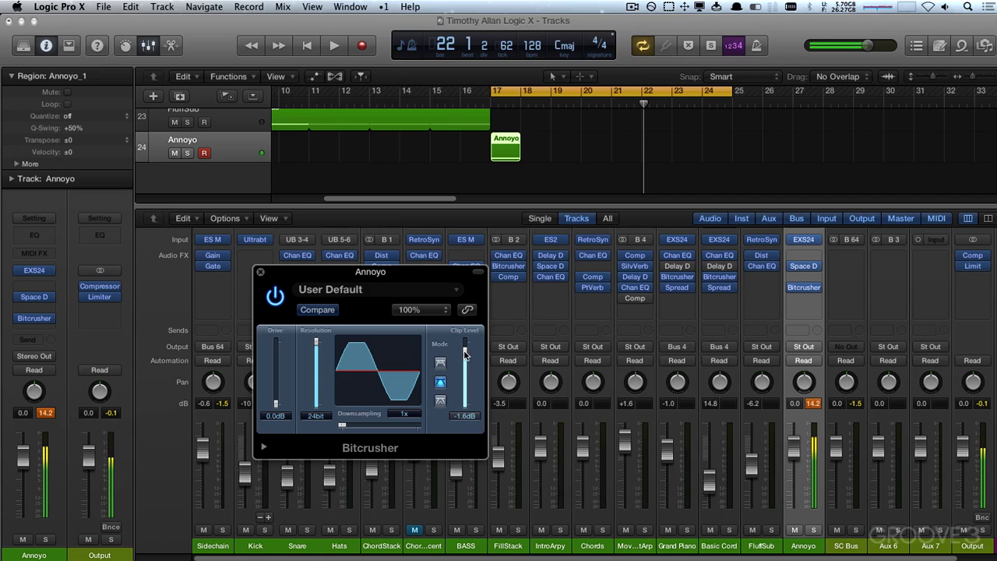
drag(794, 459, 791, 478)
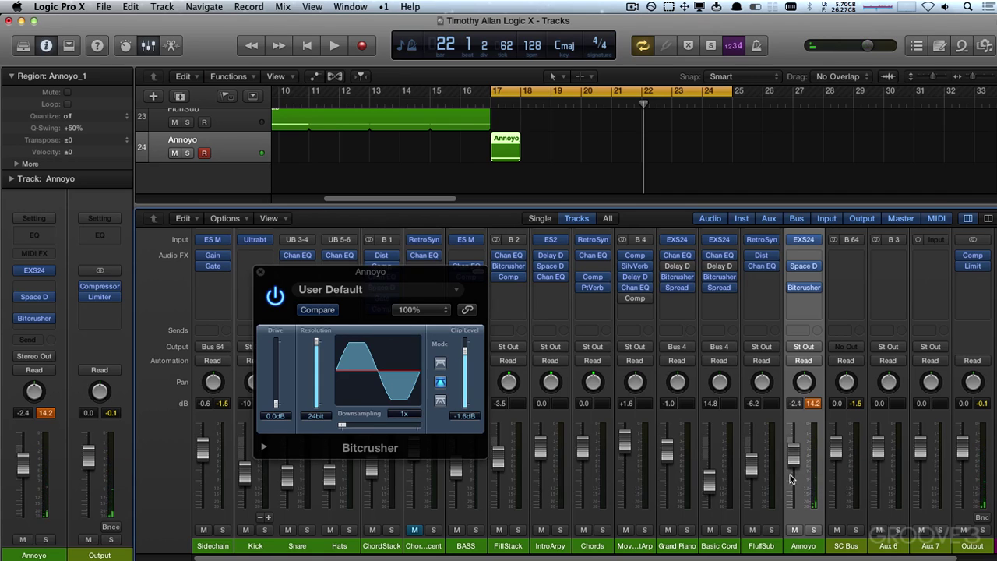
click(467, 355)
drag(467, 354, 467, 344)
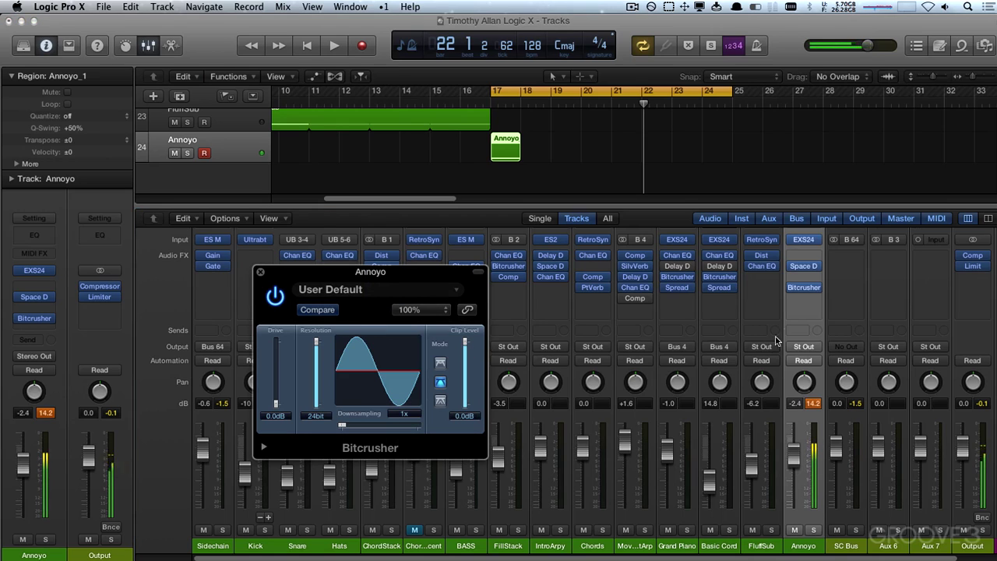
Open the Annoyo channel's EXS24, lower its level to about -11 dB, and set the Bitcrusher clip level to -2.4 dB
click(804, 244)
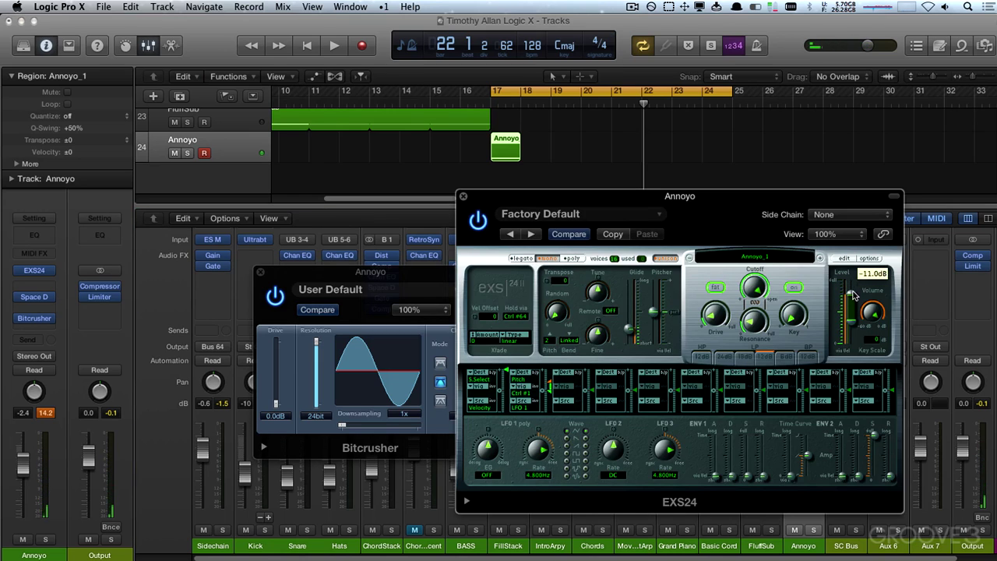
drag(694, 234, 730, 202)
drag(467, 274, 384, 268)
drag(577, 180, 414, 204)
drag(271, 270, 181, 258)
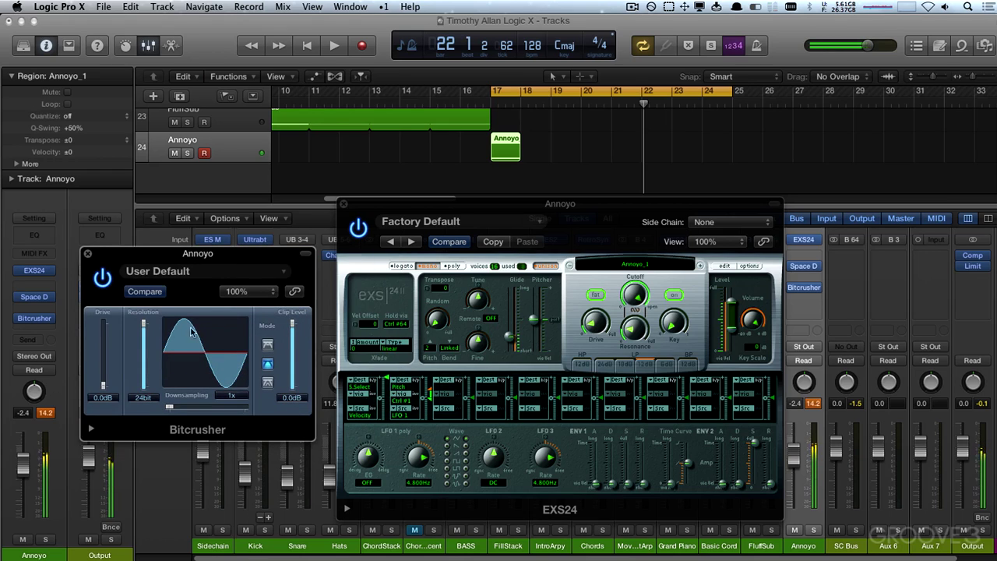
mouse_move(292, 325)
mouse_down()
mouse_move(293, 356)
mouse_move(294, 340)
mouse_up()
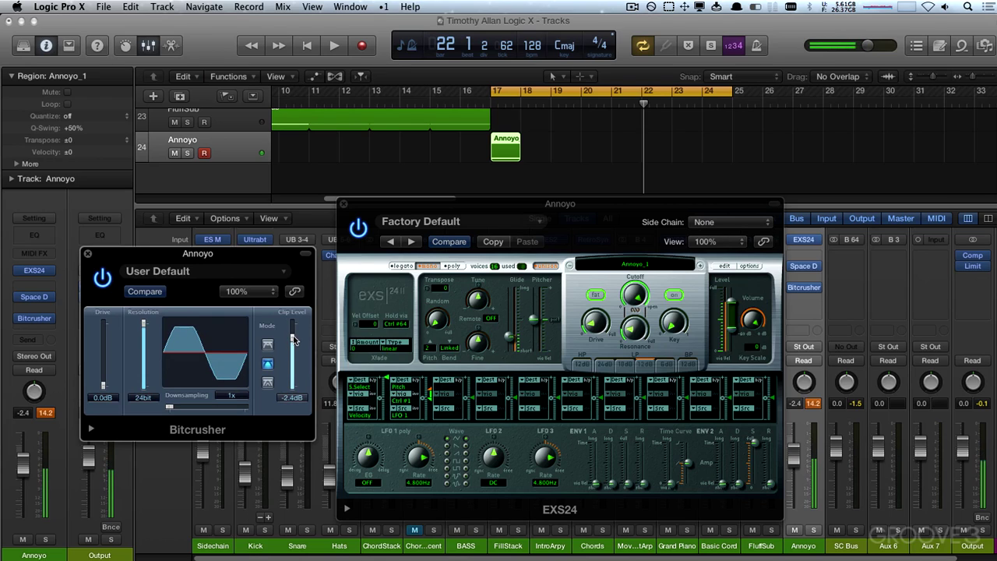
Compare the Annoyo sound with Bitcrusher bypassed and enabled, and set its clip level to -1.6 dB
click(102, 277)
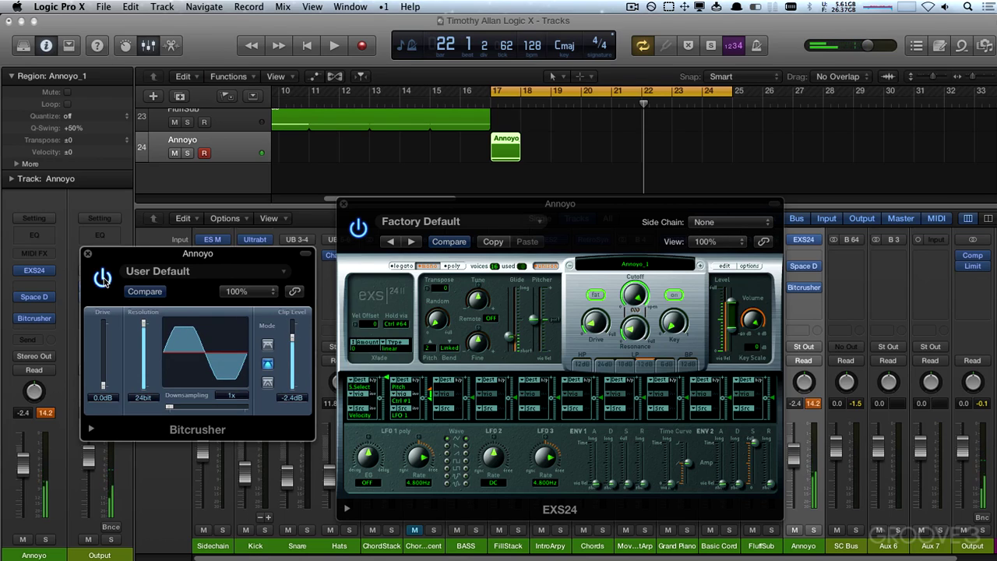
click(102, 277)
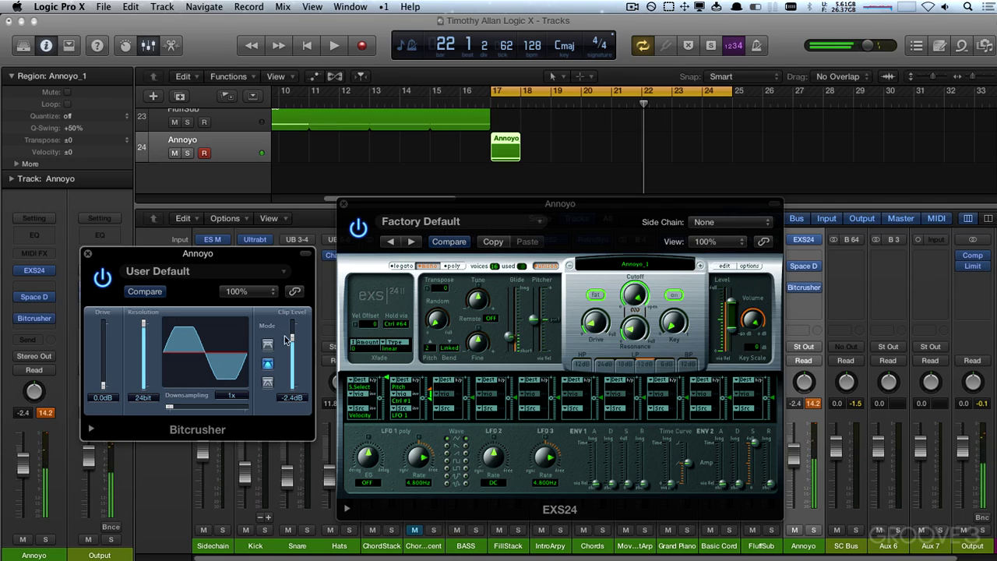
drag(293, 340, 293, 334)
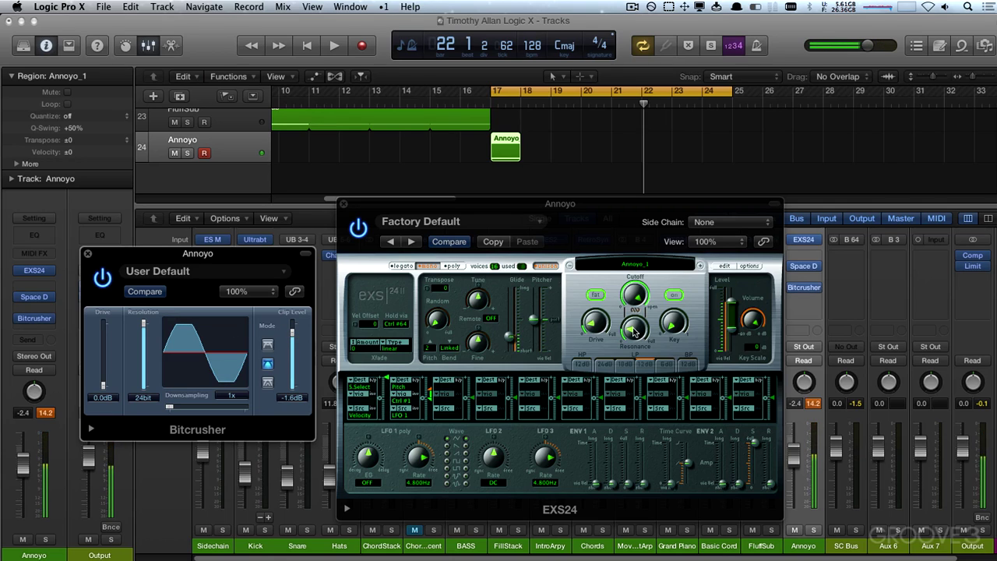
Adjust the filter cutoff in the Annoyo channel's EXS24
click(637, 330)
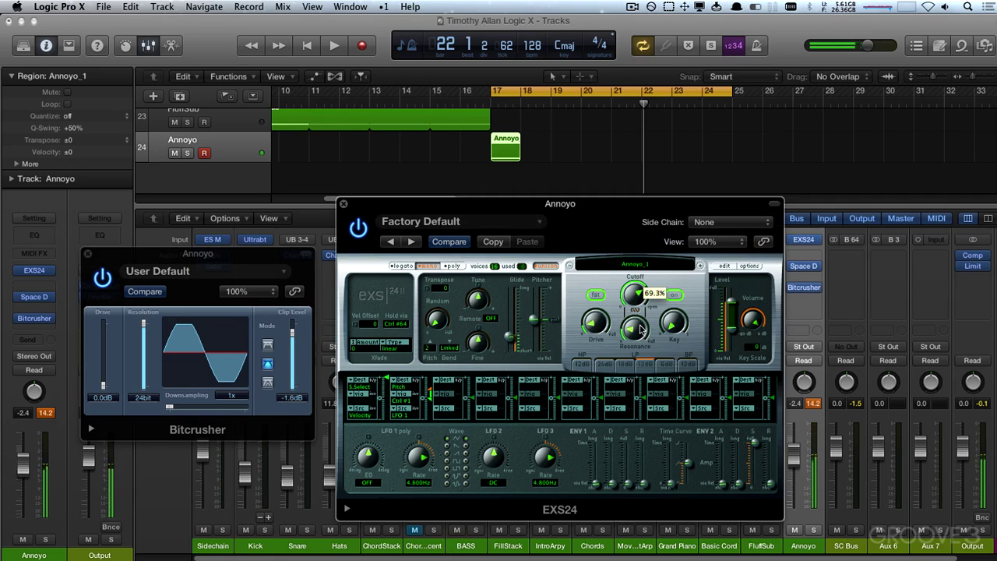
drag(640, 330, 647, 312)
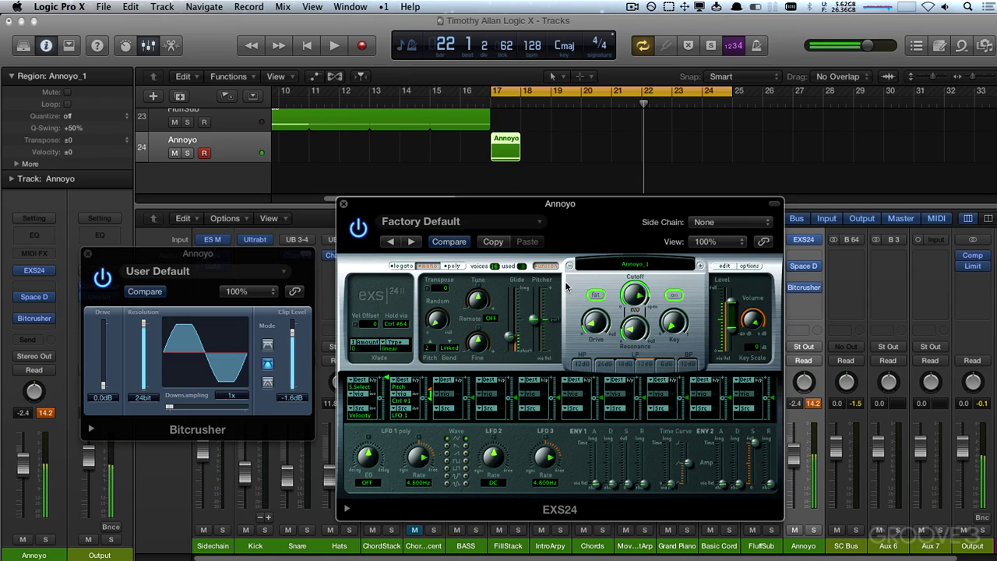
Open the EXS24 Instrument Editor and the waveform of Annoyo_1.wav, and widen the Instrument Editor window beside the waveform
click(724, 266)
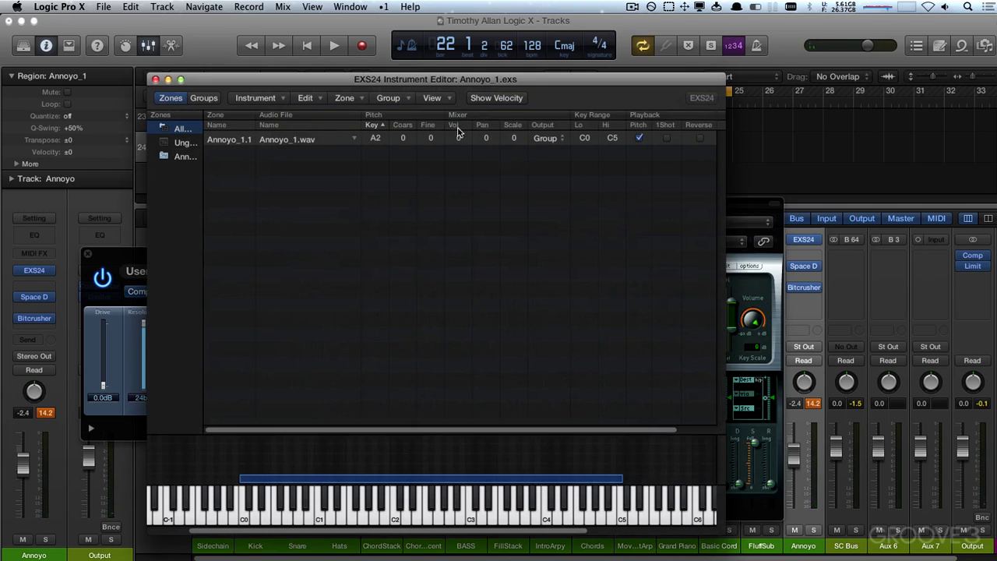
double_click(304, 141)
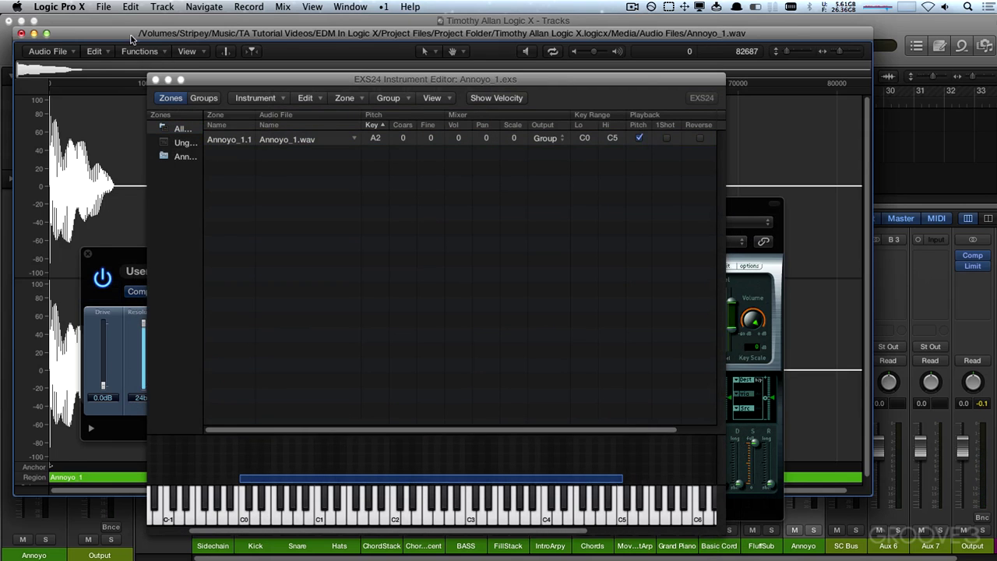
drag(212, 85, 608, 144)
drag(160, 258, 518, 330)
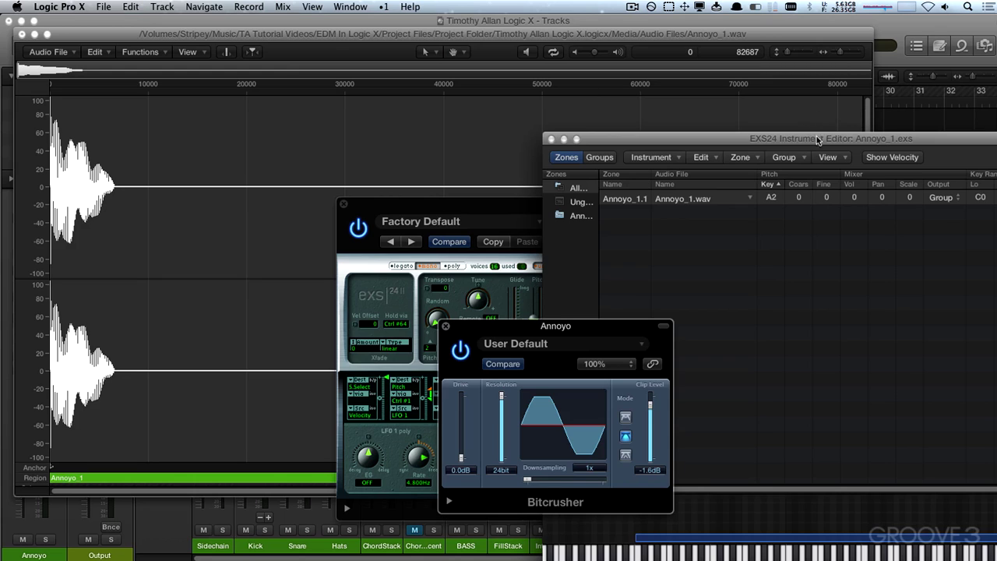
drag(819, 139, 415, 91)
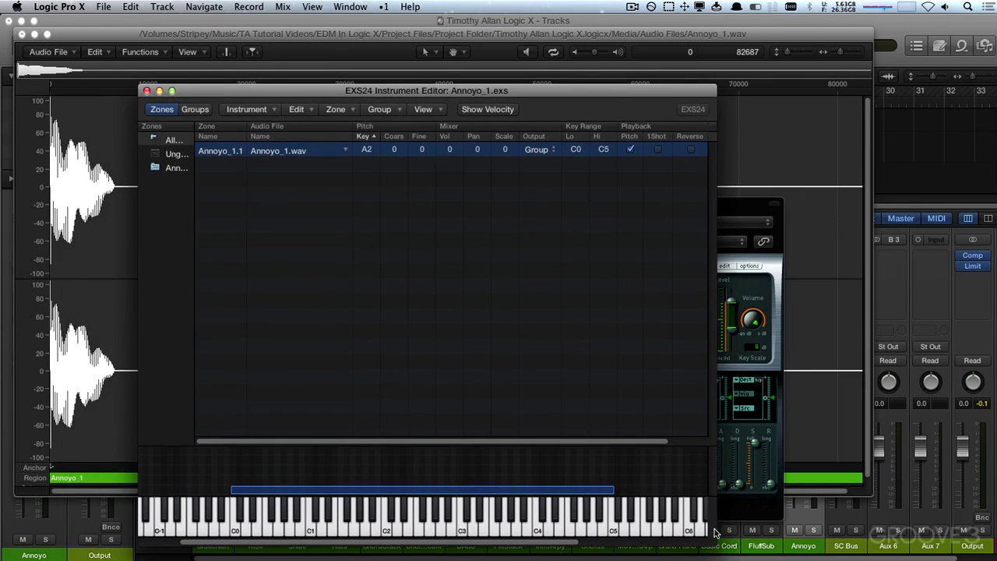
drag(715, 541, 919, 527)
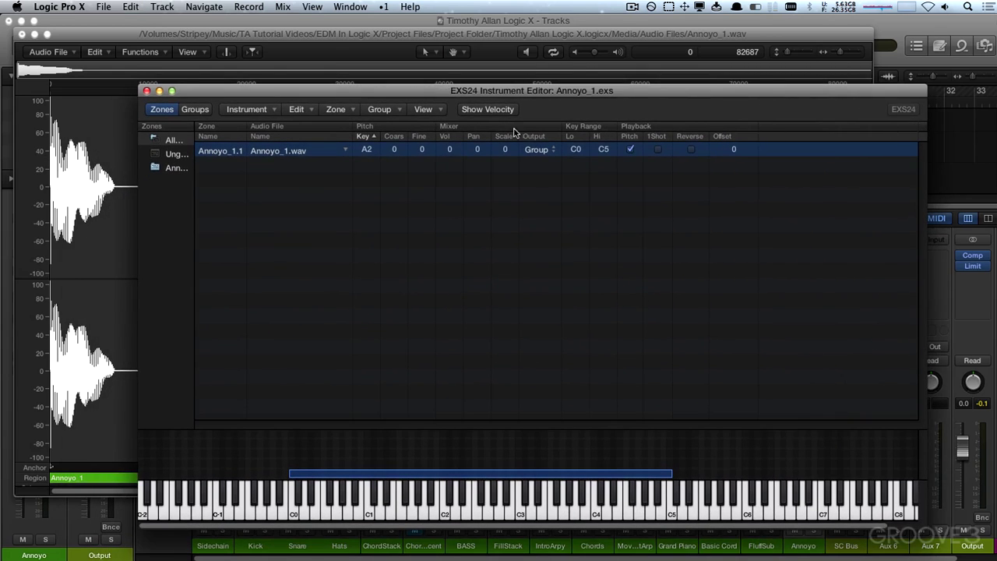
Show the zone's Sample columns in the Instrument Editor and set the Annoyo_1 zone's sample end to 82637
click(424, 109)
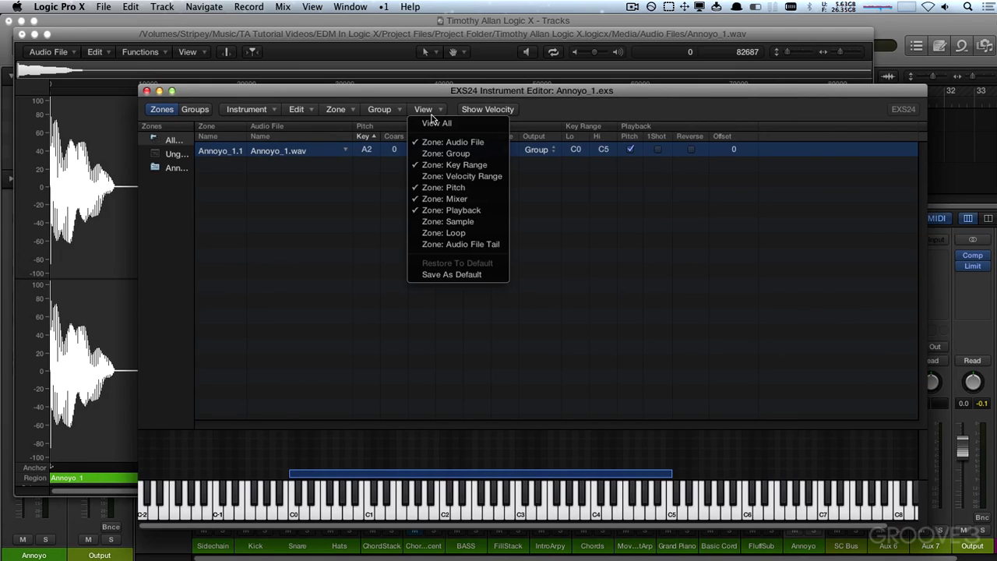
click(441, 223)
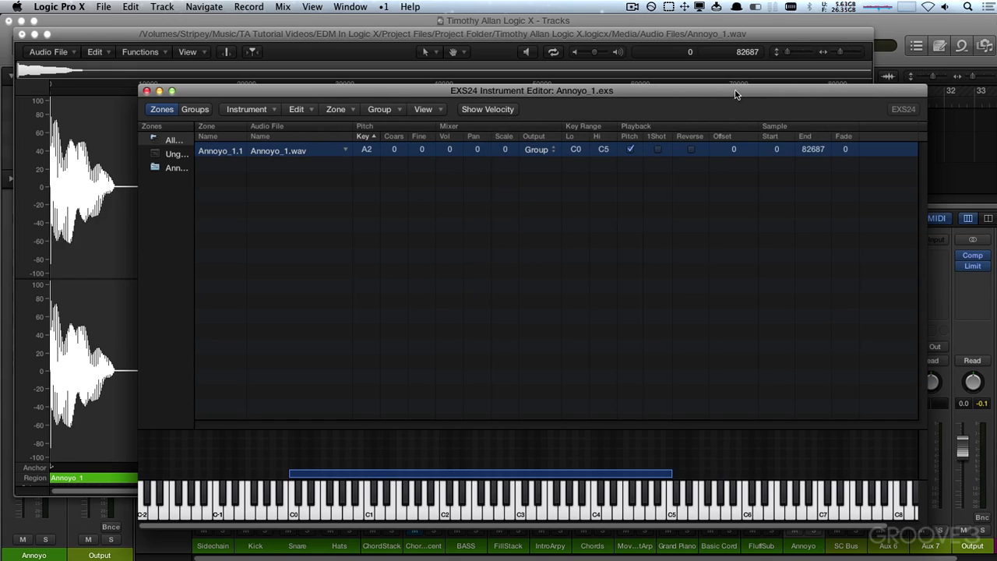
drag(734, 94, 768, 116)
drag(833, 176, 833, 183)
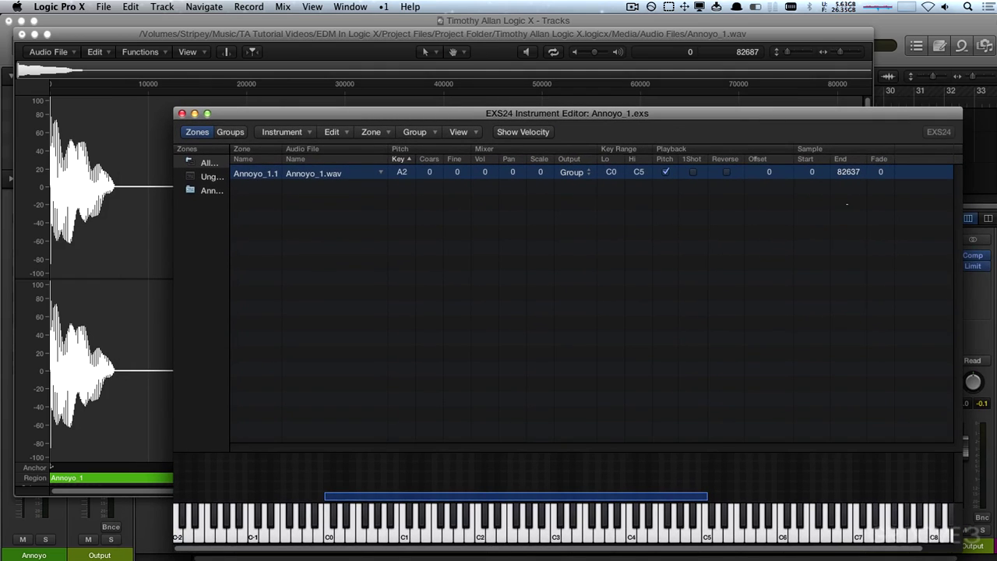
Check the waveform position just past the sound's decay, show the zone's Loop columns, and turn looping on for the Annoyo_1 zone
click(121, 484)
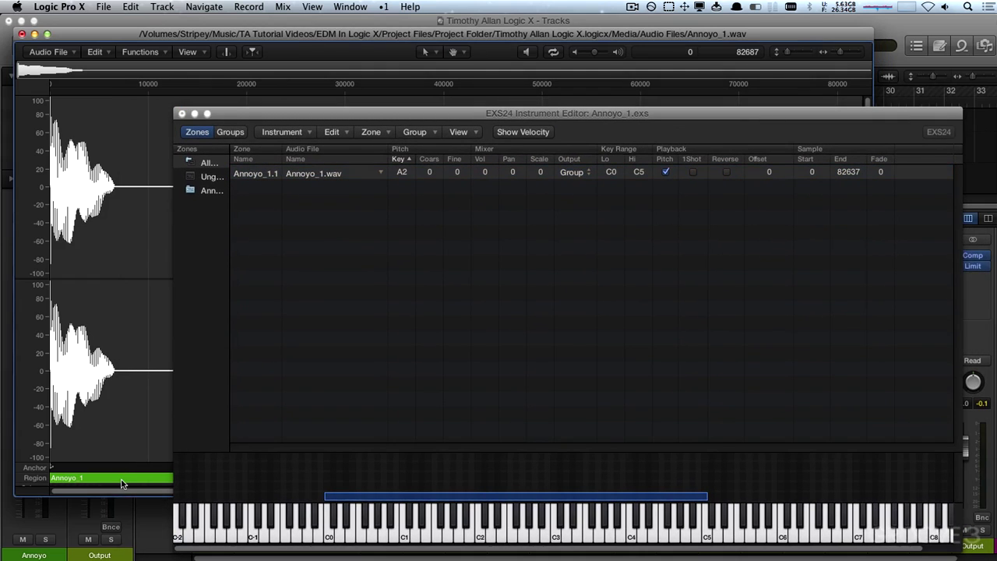
click(120, 466)
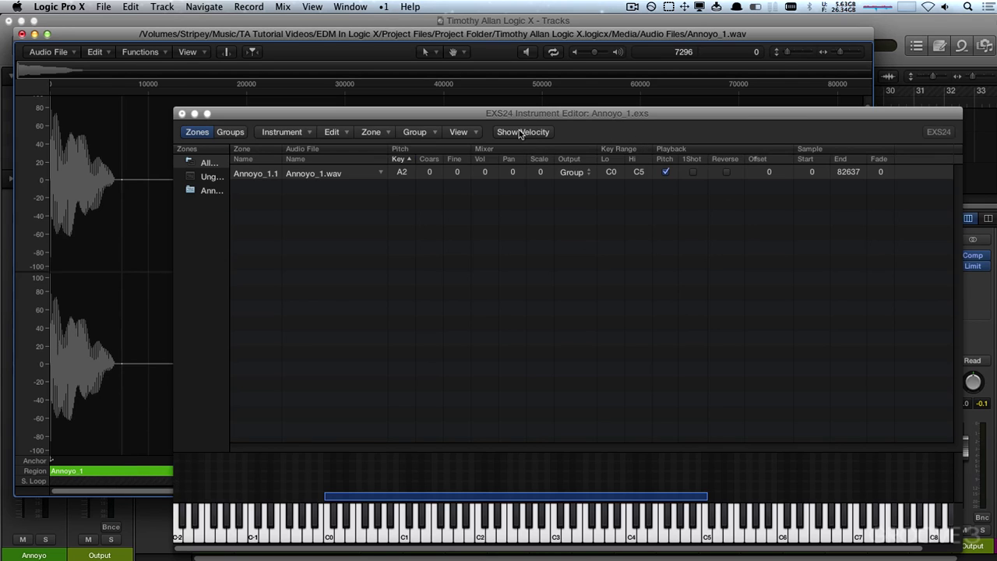
click(470, 132)
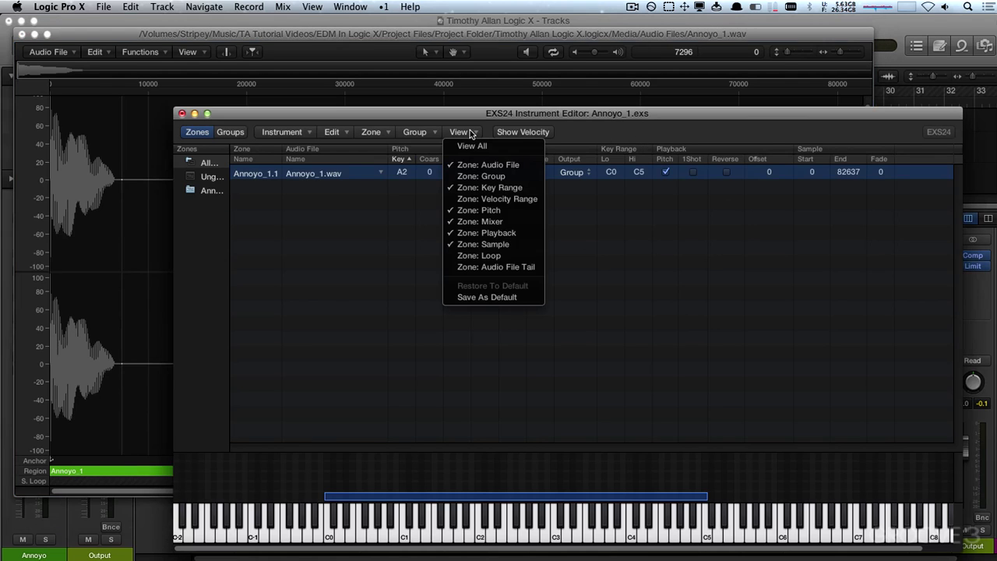
click(481, 255)
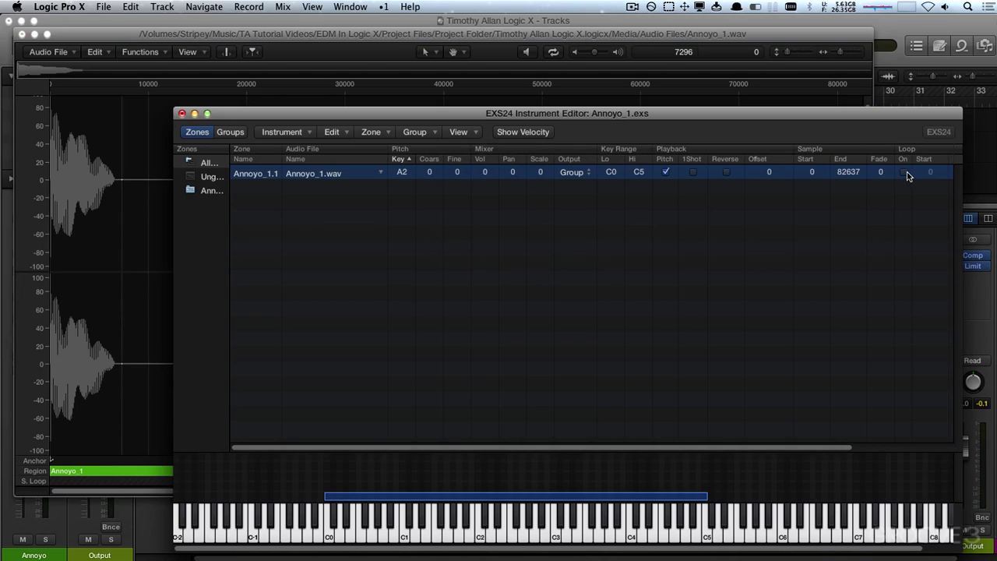
click(138, 420)
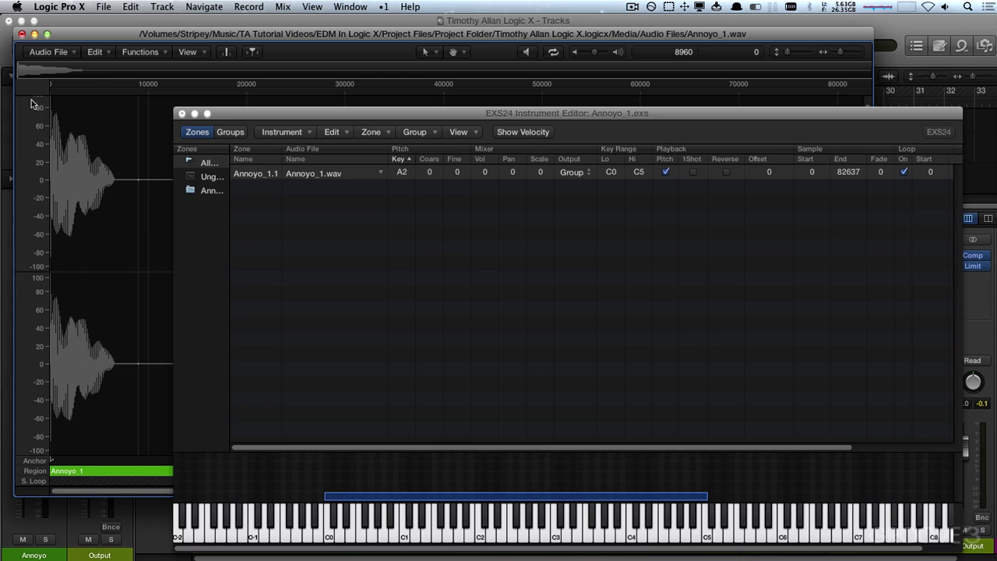
Reopen the Annoyo_1.wav waveform, clear the Instrument Editor, EXS24 and Bitcrusher windows away from it, and widen its window
click(22, 35)
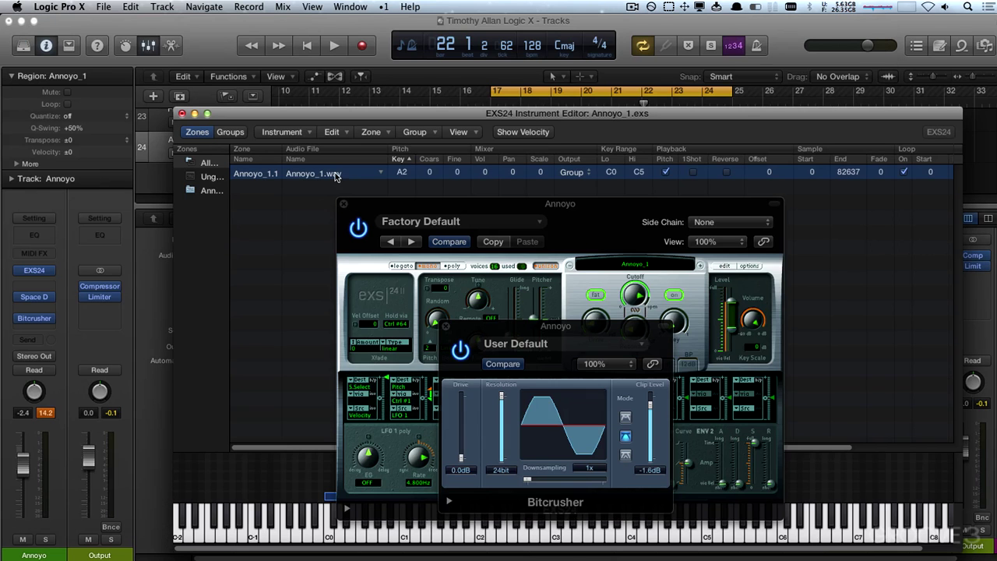
double_click(336, 177)
click(89, 446)
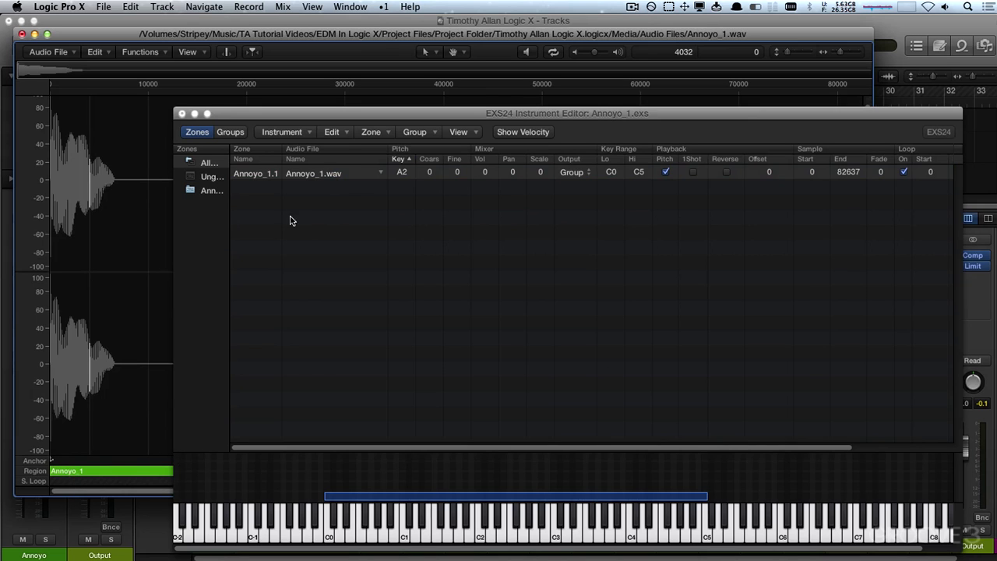
double_click(222, 116)
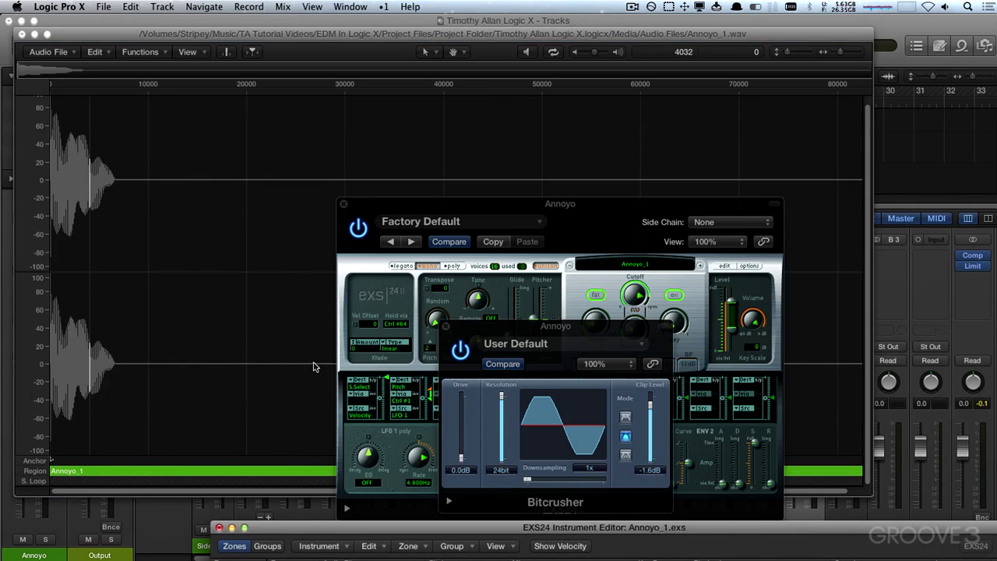
click(343, 203)
click(446, 325)
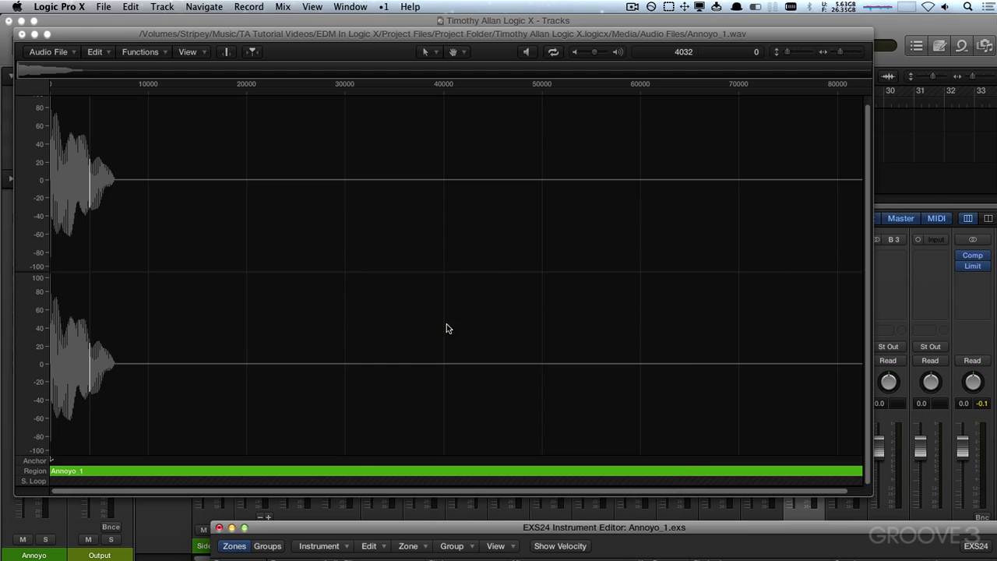
drag(870, 499, 970, 506)
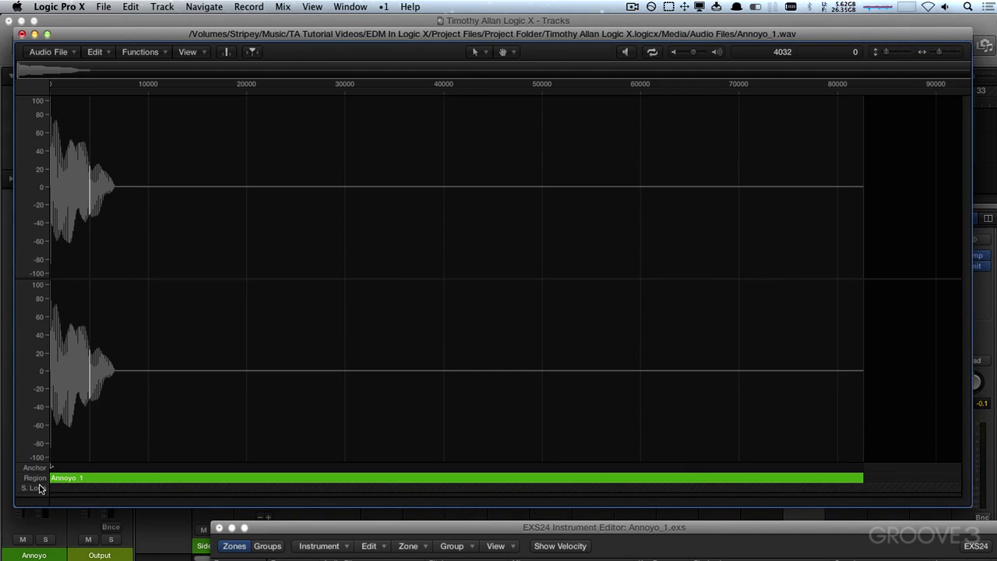
Select a loop candidate in the waveform starting at sample 535 with a length of 2442, and close the waveform window
drag(92, 291, 83, 292)
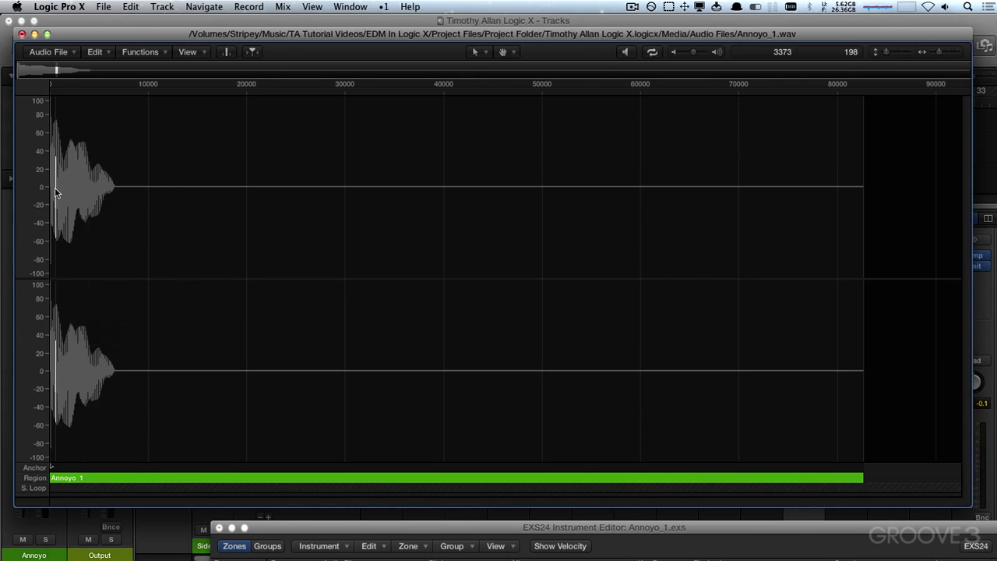
drag(55, 189, 78, 194)
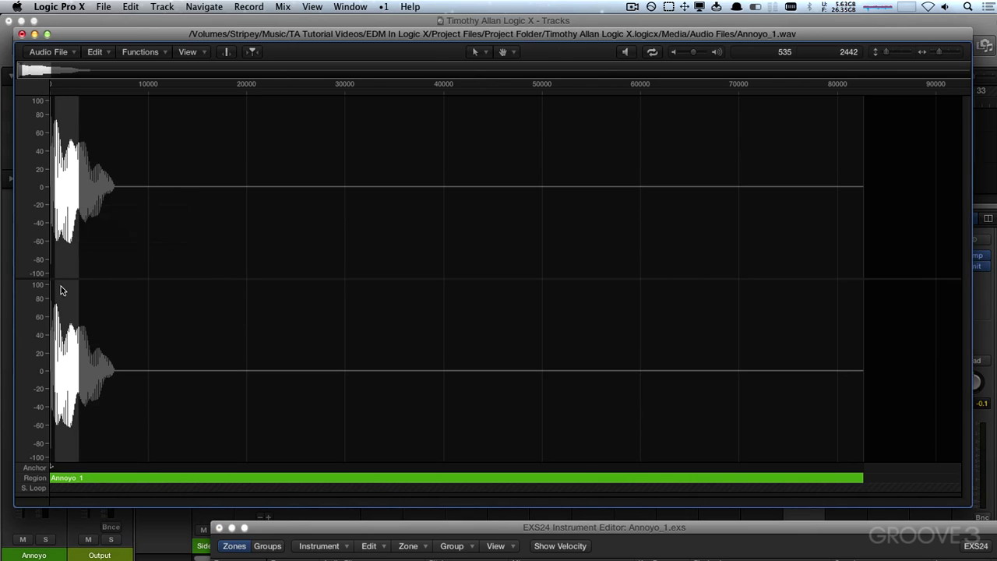
click(22, 34)
Set the Annoyo_1 zone's sample end to 81738, adjust its loop end, and close the Instrument Editor
drag(360, 522, 295, 107)
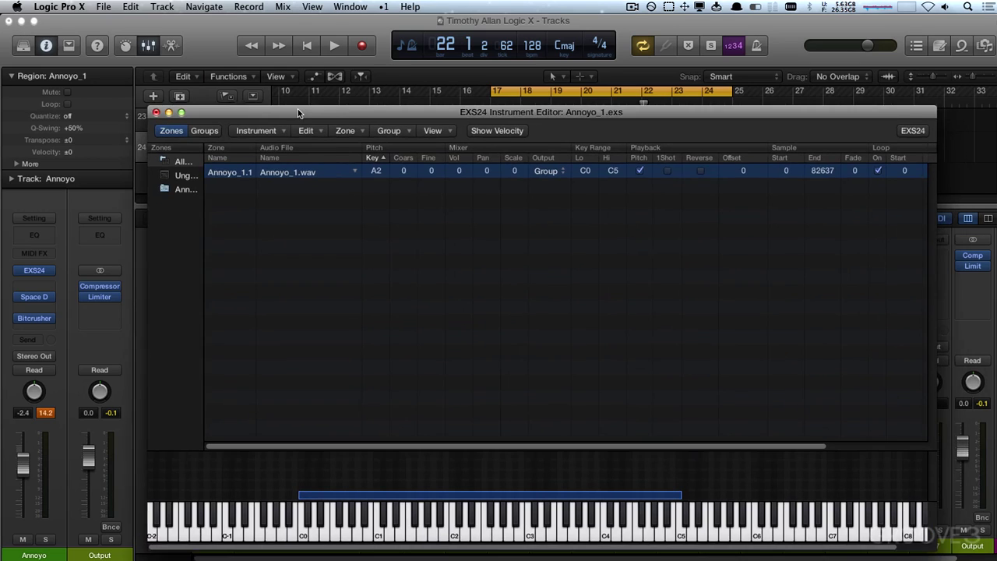
drag(810, 179, 807, 268)
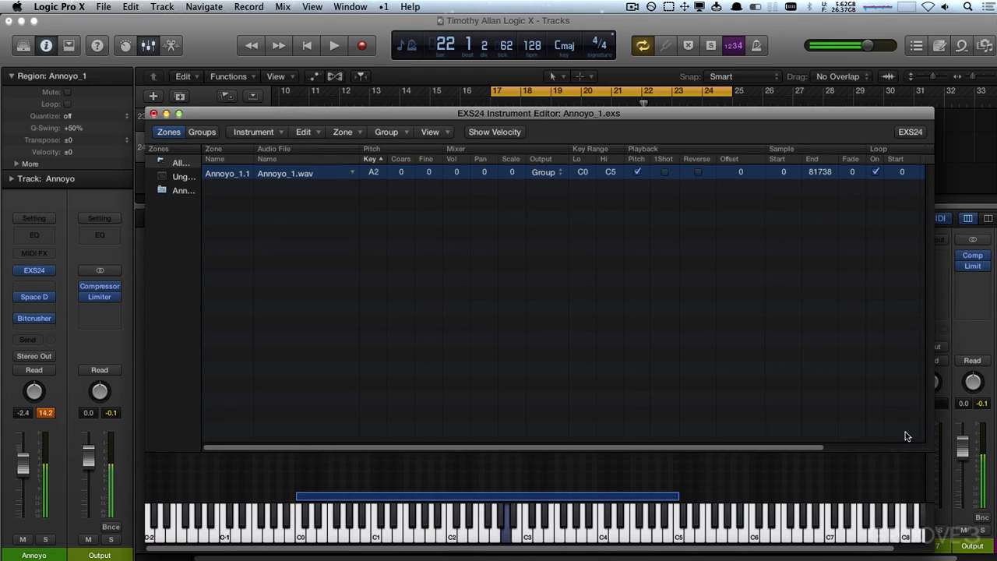
click(836, 448)
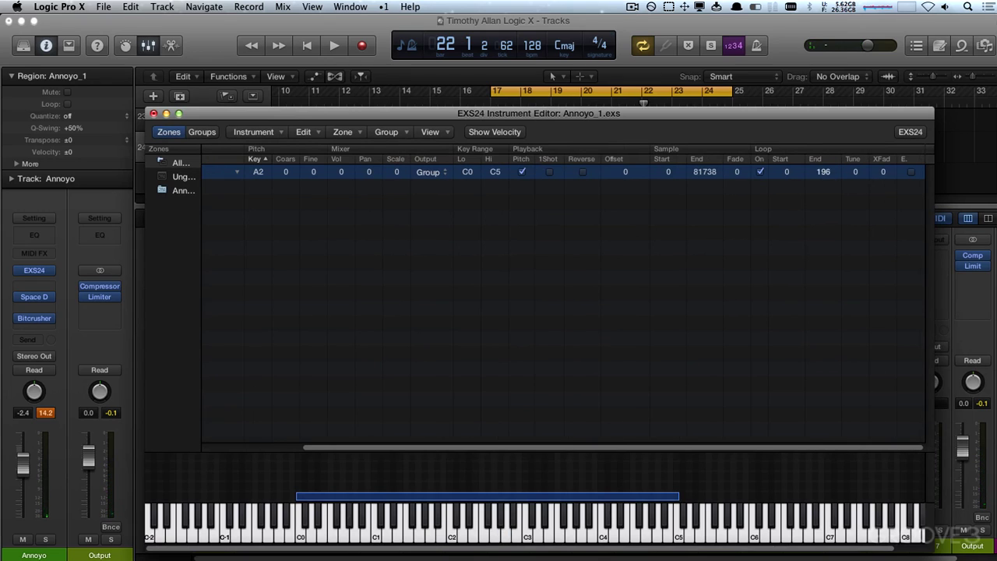
drag(823, 171, 823, 123)
click(154, 114)
click(646, 187)
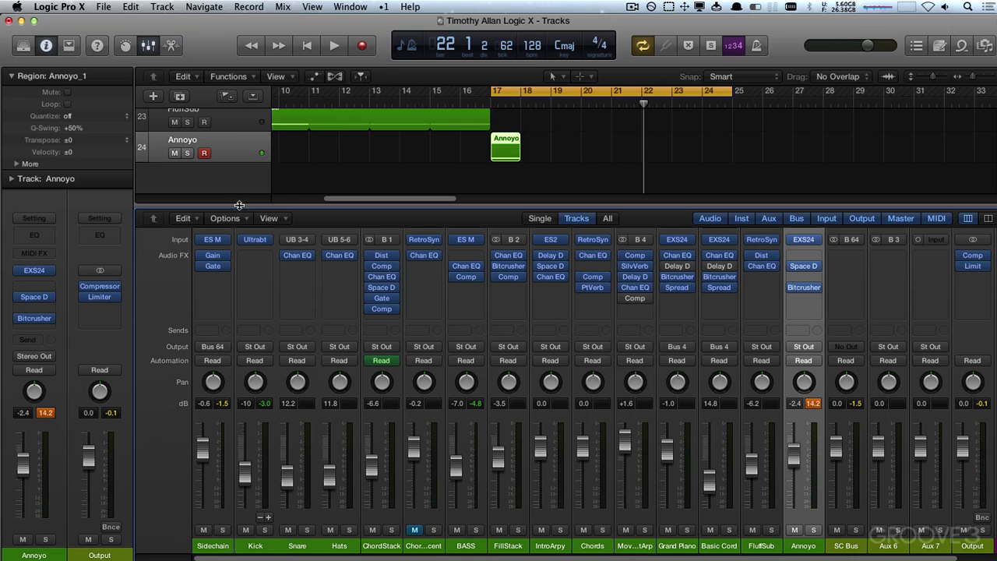
Enlarge the tracks area above the mixer and delete the Annoyo region at bar 17
drag(239, 205, 248, 290)
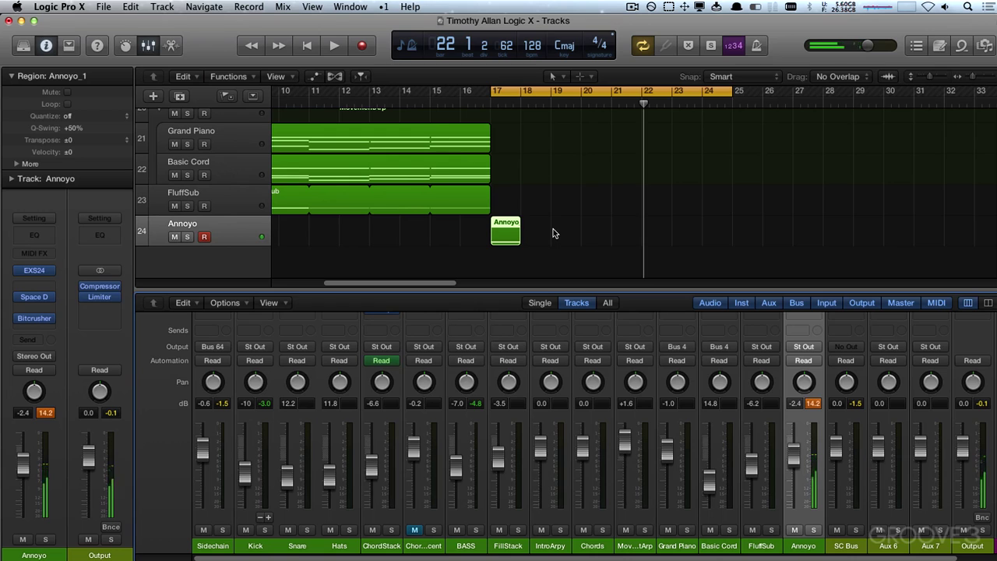
scroll(529, 133, up, 10)
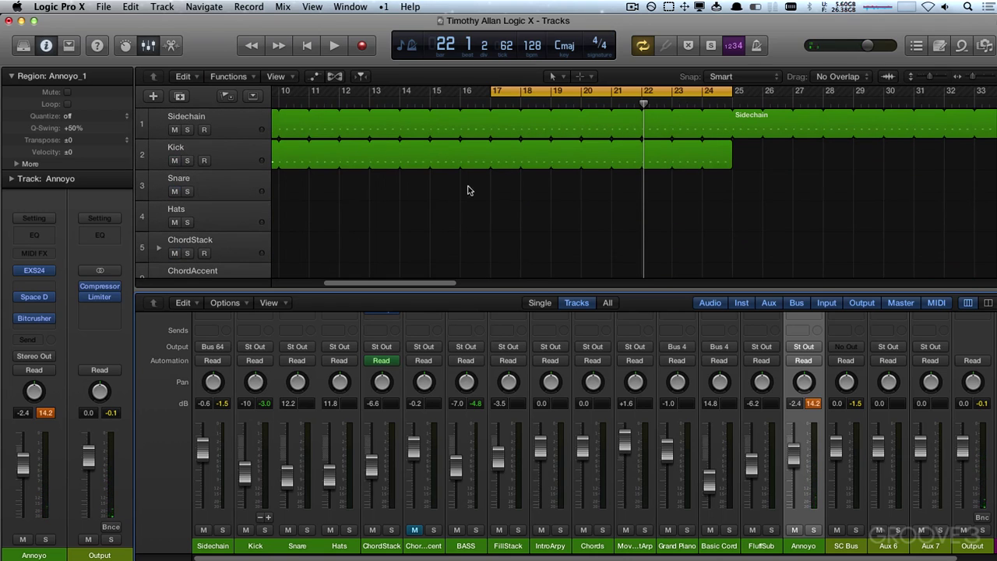
scroll(526, 210, down, 10)
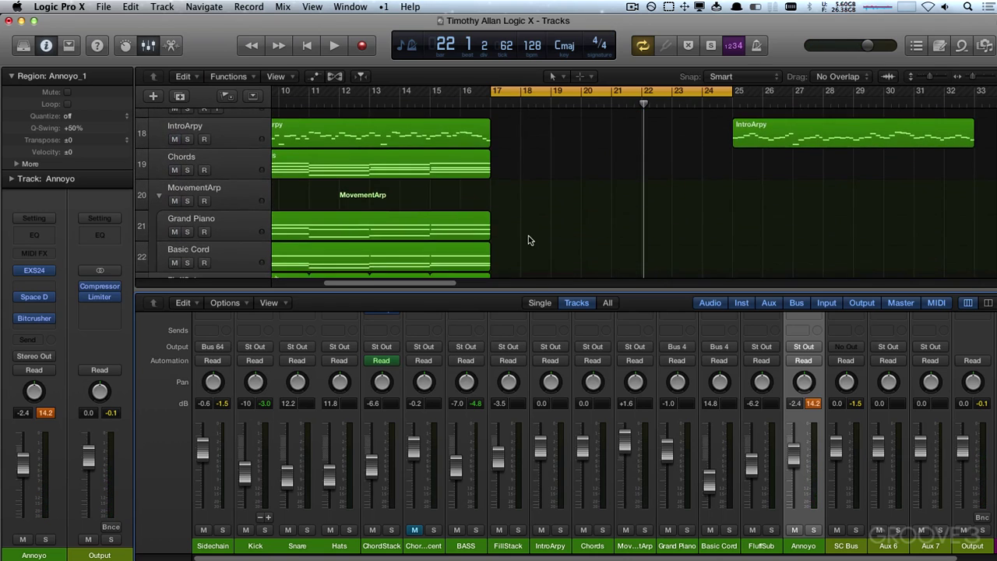
key(Delete)
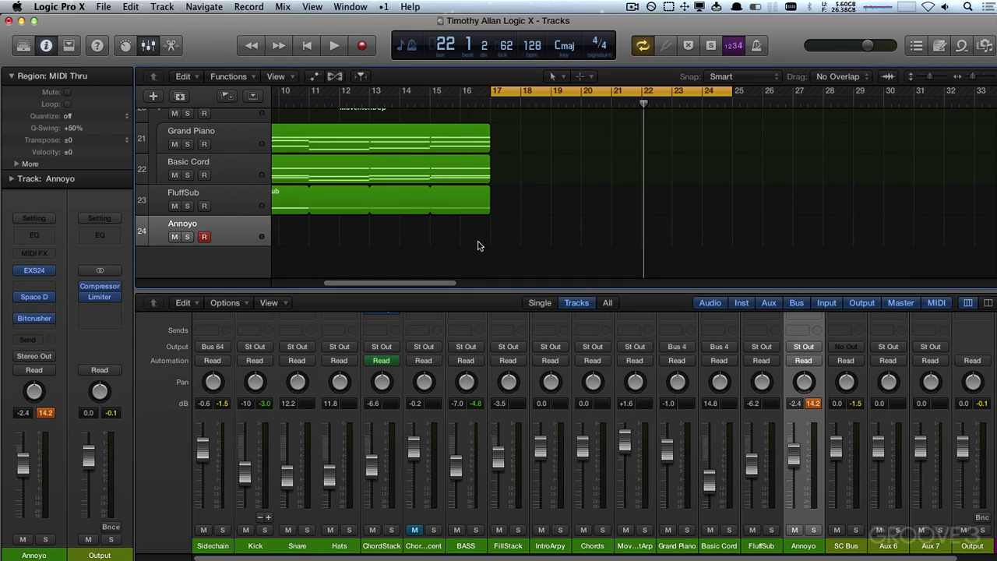
Play the arrangement briefly from bar 17 and lower the Annoyo channel fader to -7.4 dB
click(496, 133)
key(space)
key(space)
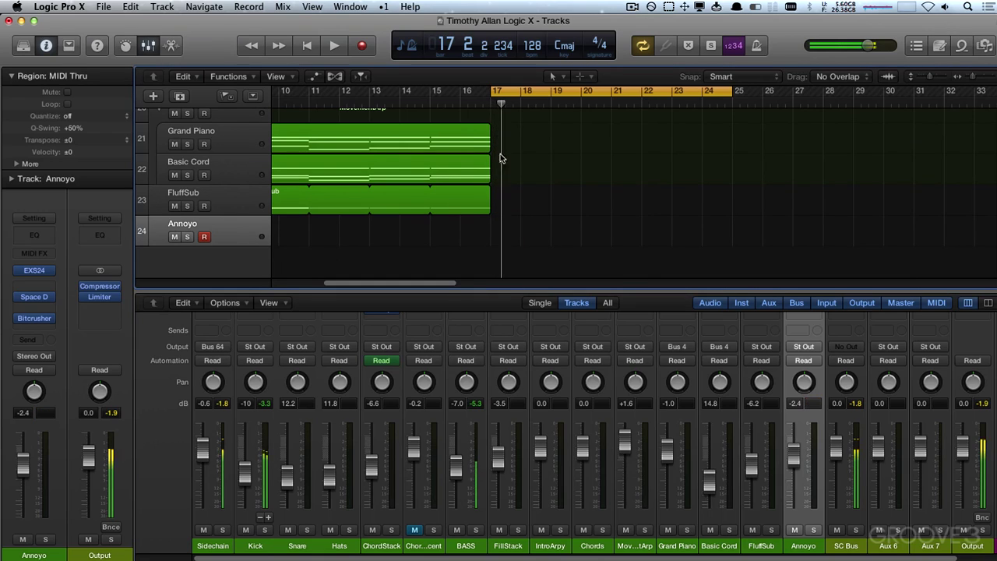
drag(792, 456, 793, 470)
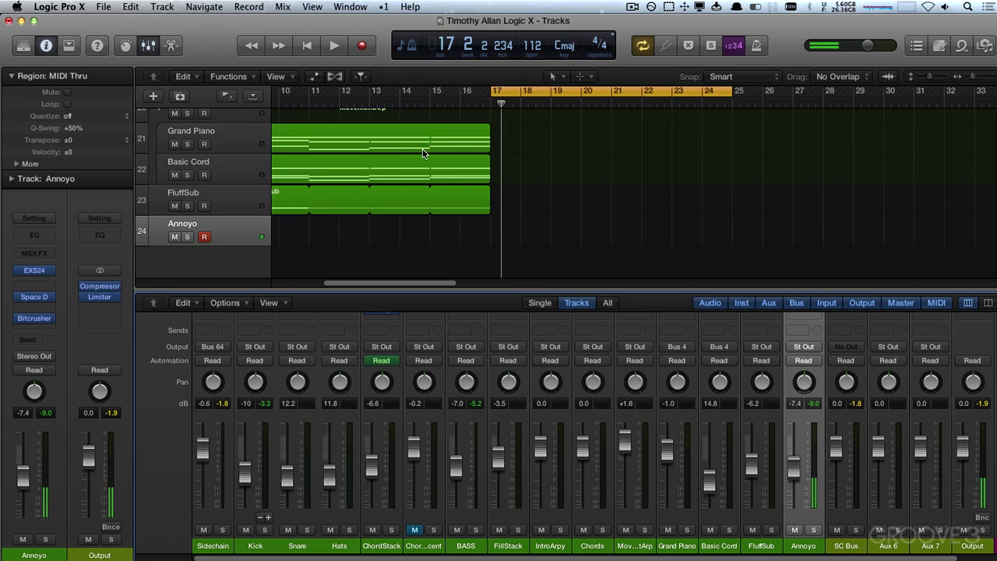
Record a new eight-bar MIDI part on the Annoyo track from bar 17 at 112 BPM
click(362, 46)
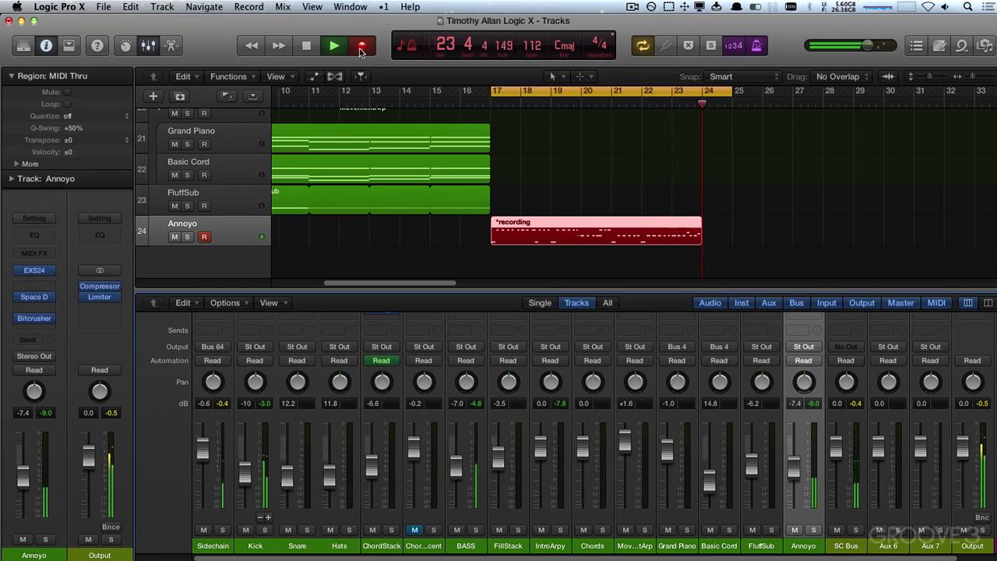
key(space)
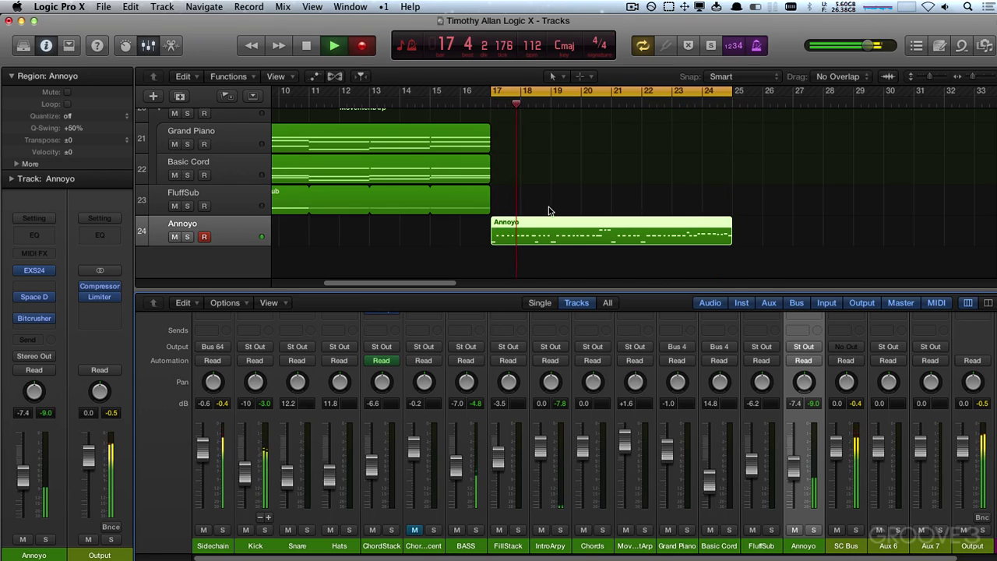
key(space)
Show the Annoyo region enlarged in the Piano Roll and quantize all its notes to 1/16 at strength 100
key(p)
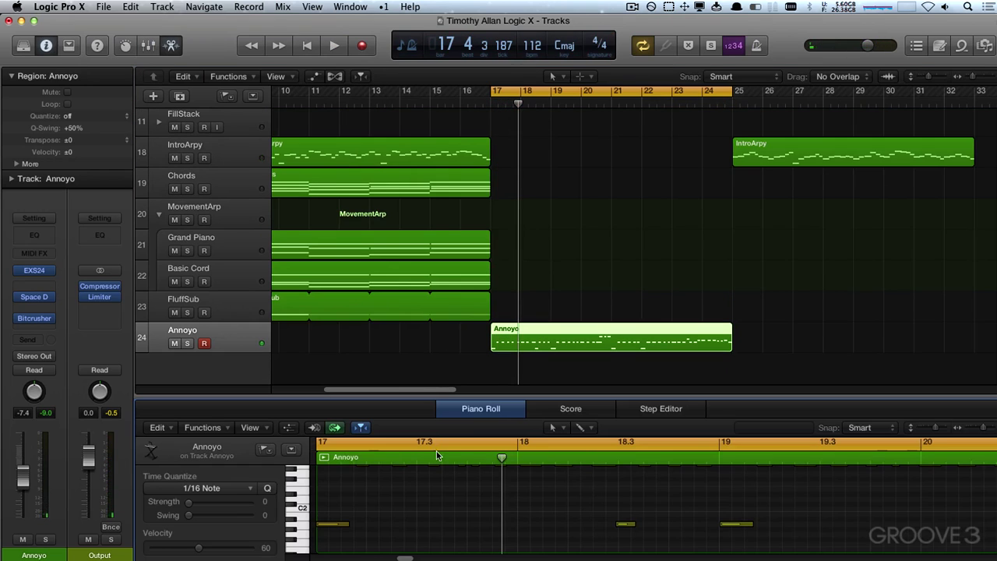
drag(419, 397, 419, 257)
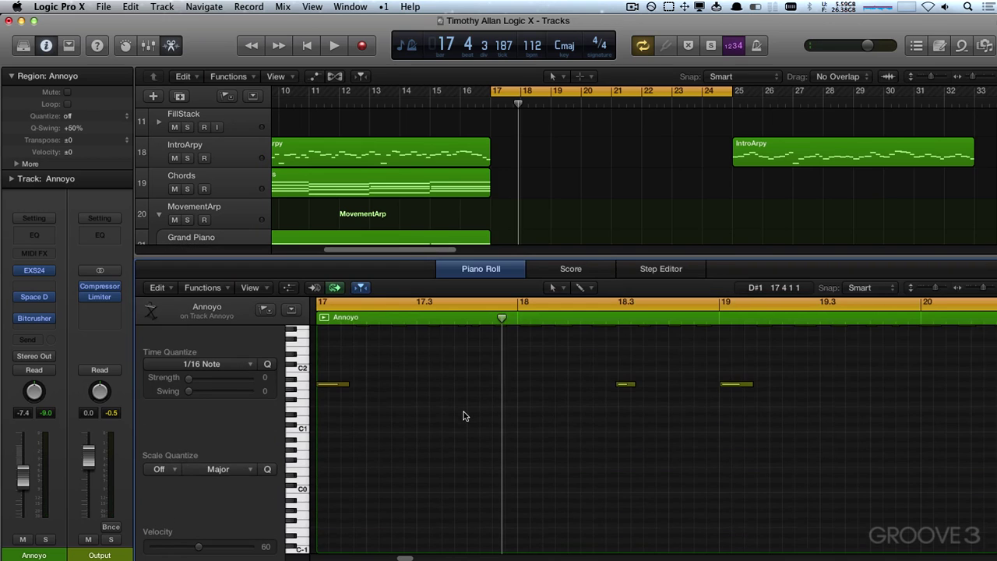
scroll(463, 415, up, 10)
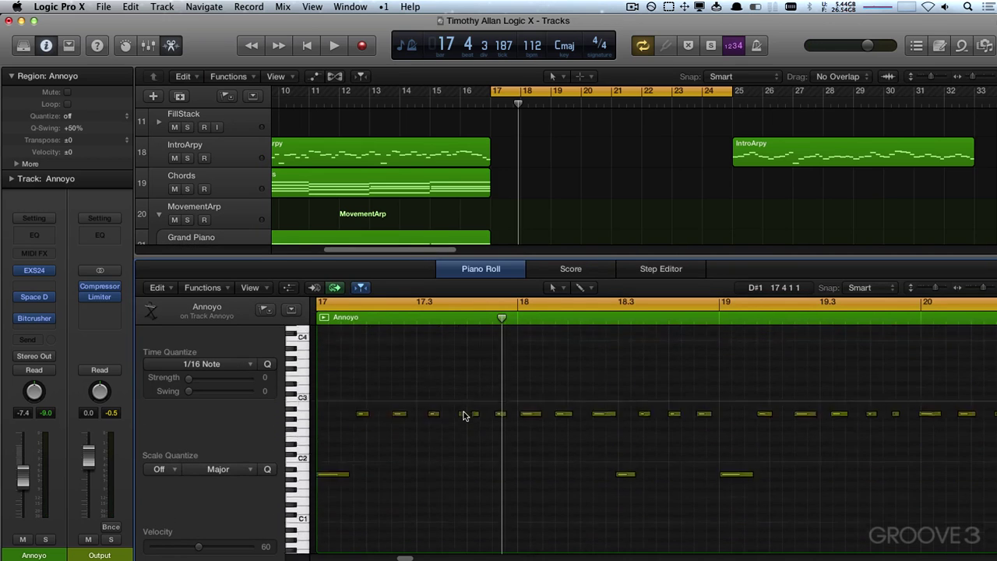
scroll(452, 416, down, 3)
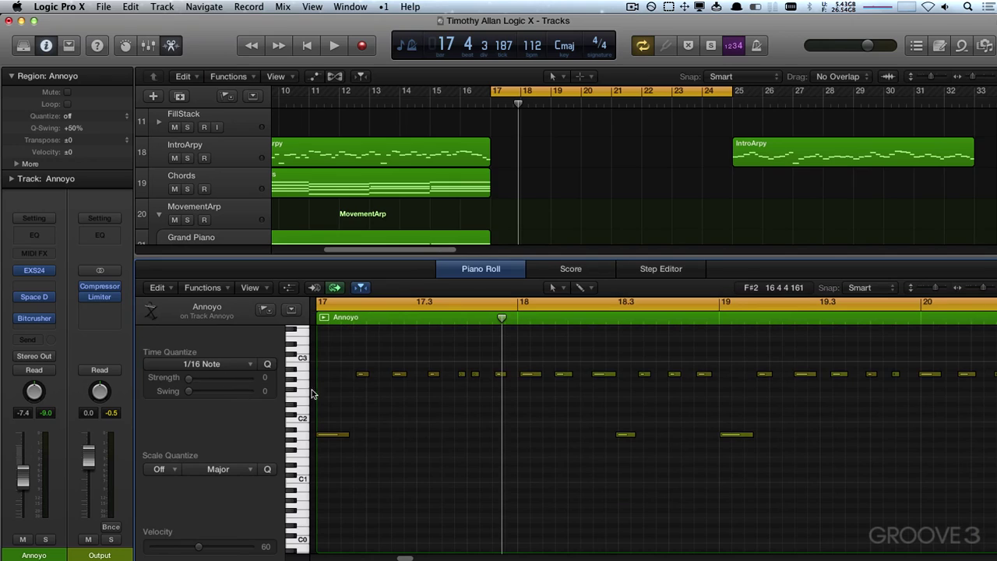
key(super+a)
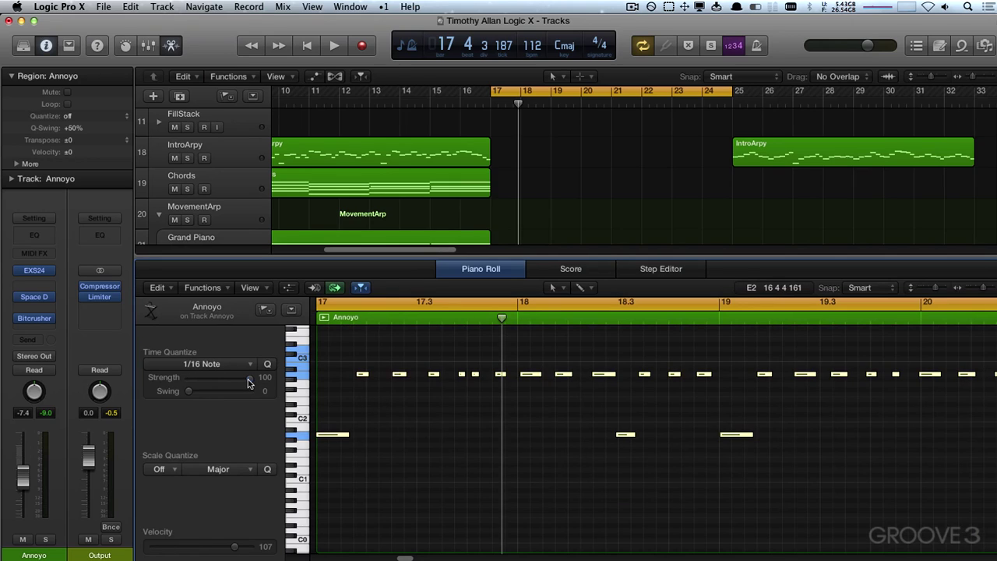
drag(248, 381, 246, 383)
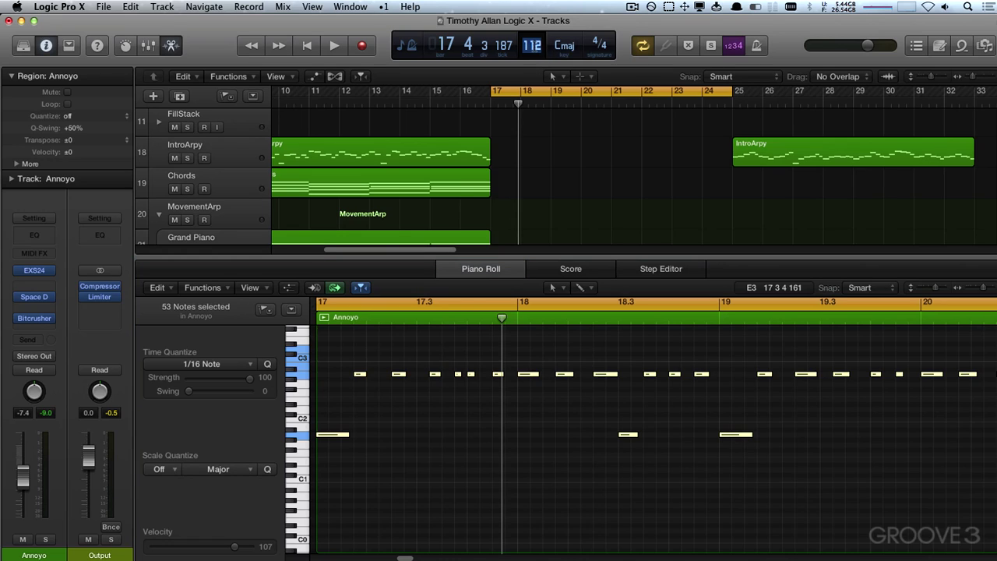
Set the project tempo to 128 BPM and play back the Annoyo part with all its notes fitted in the Piano Roll
text(128)
key(Return)
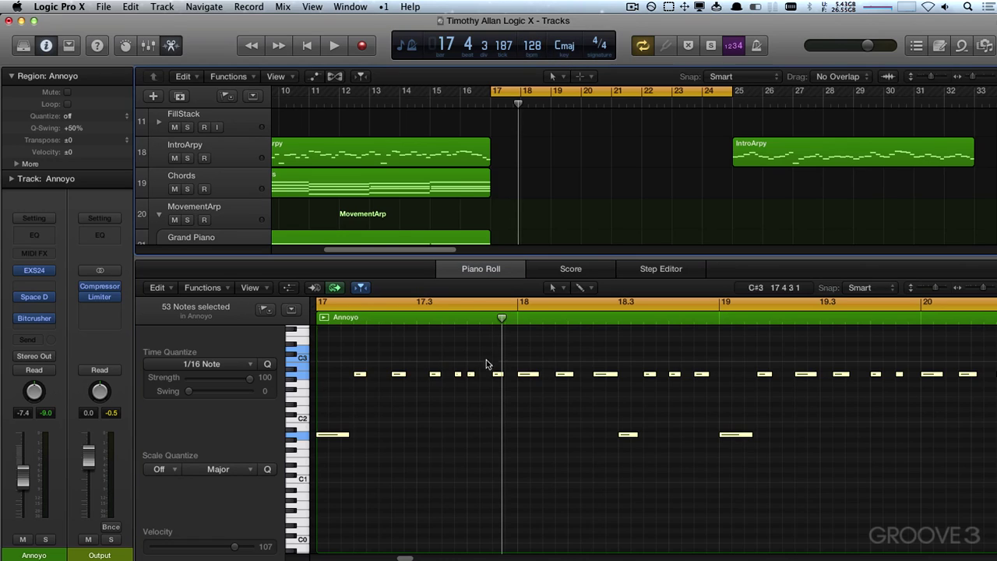
key(space)
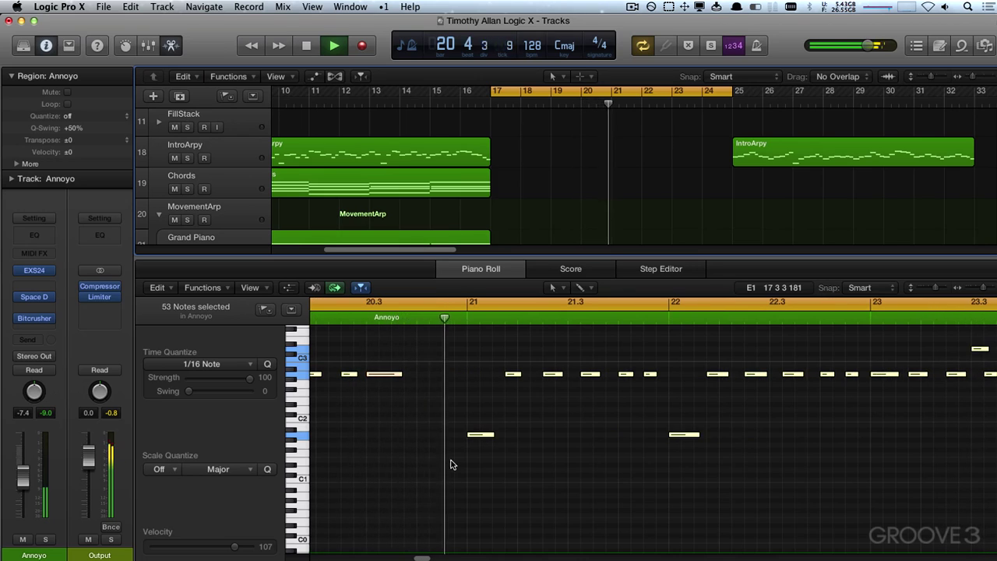
click(407, 434)
key(z)
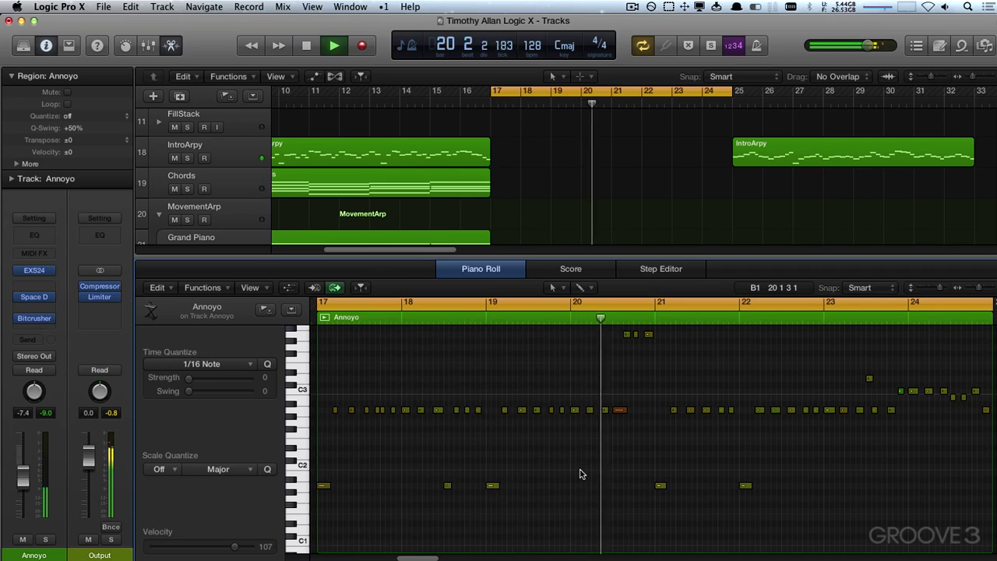
key(space)
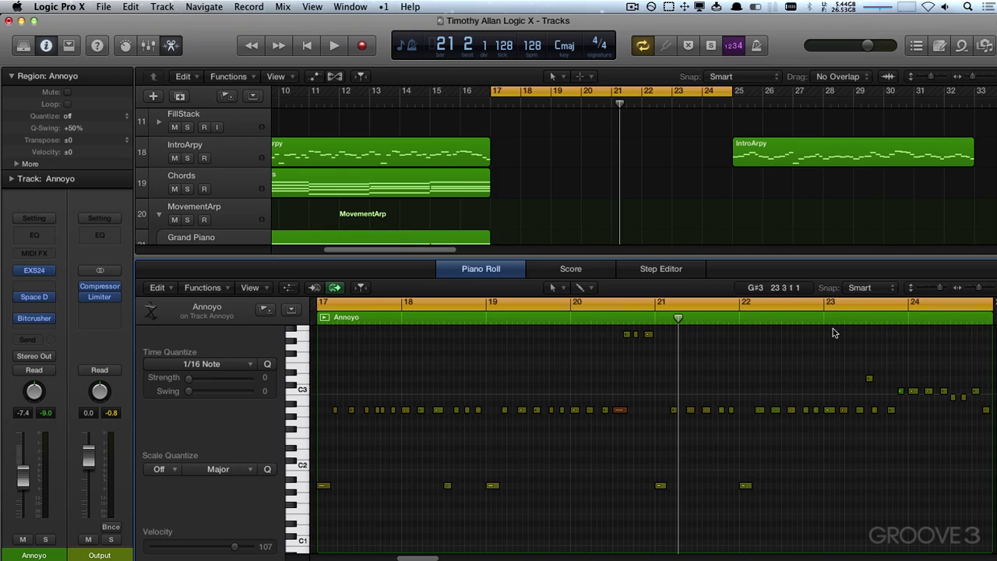
Enlarge the tracks area and move the Annoyo region from bar 17 to bar 25, leaving it deselected
drag(606, 256, 607, 407)
drag(537, 347, 829, 340)
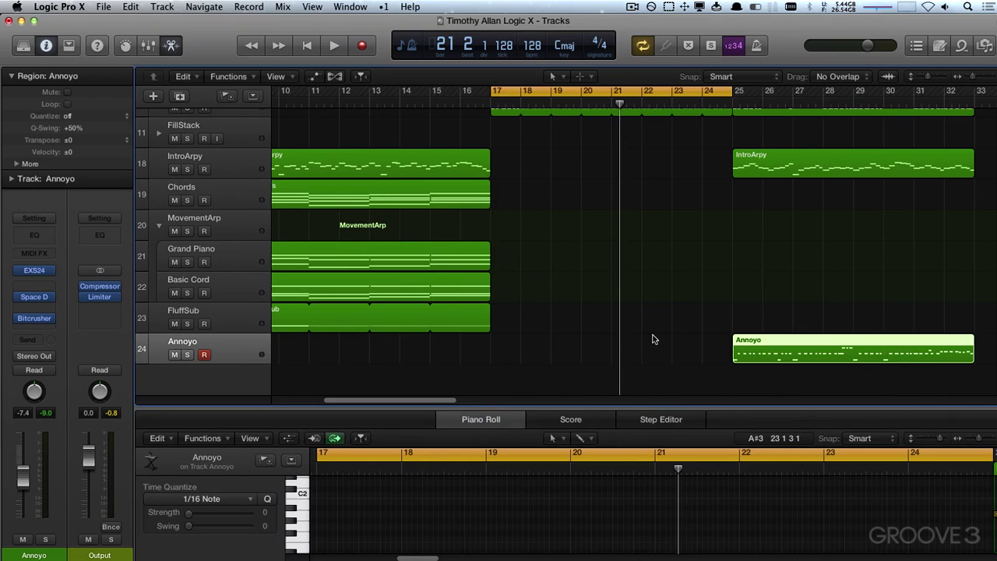
click(492, 357)
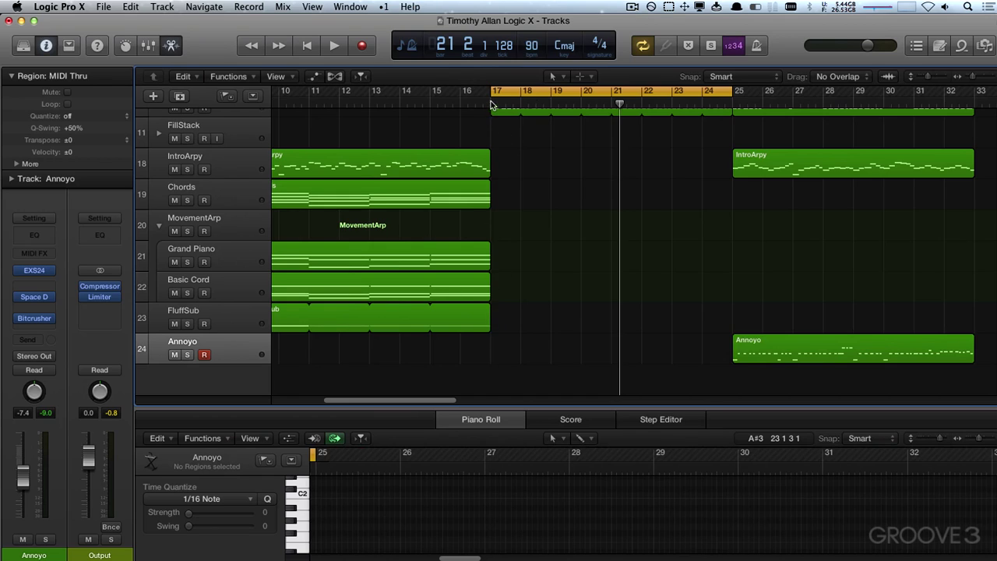
Record another Annoyo take from bar 17 at a tempo of 90 BPM
click(490, 105)
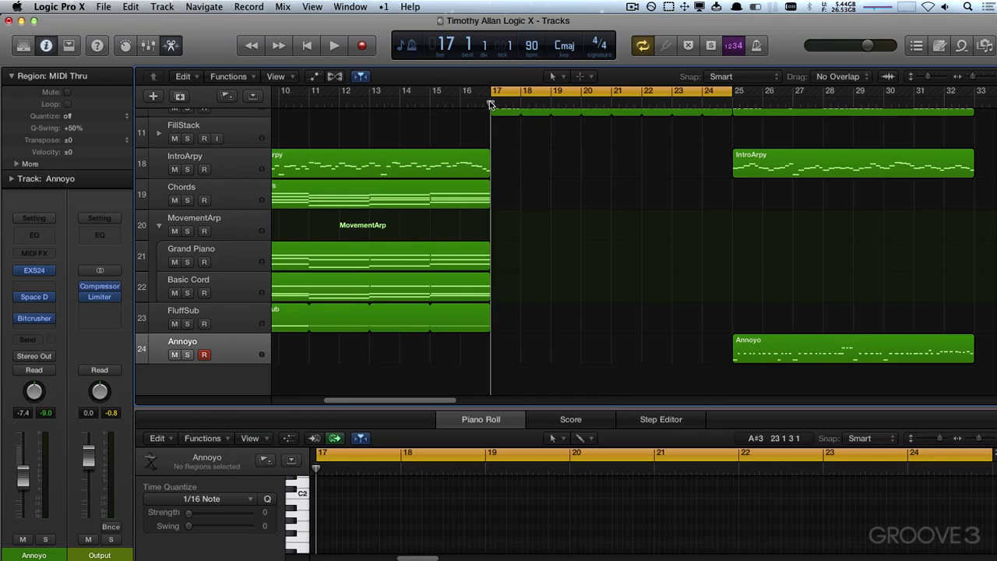
click(361, 47)
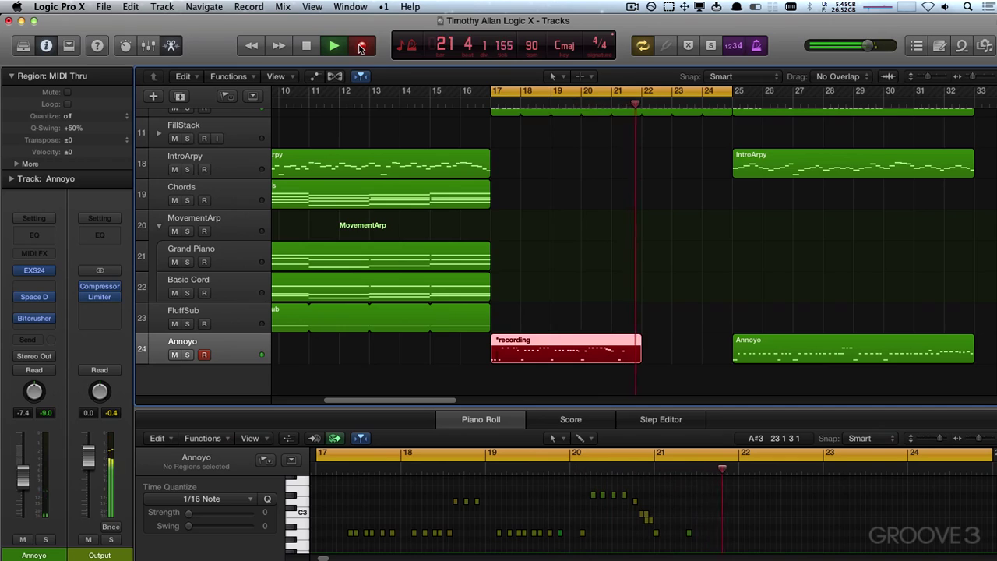
click(362, 48)
key(space)
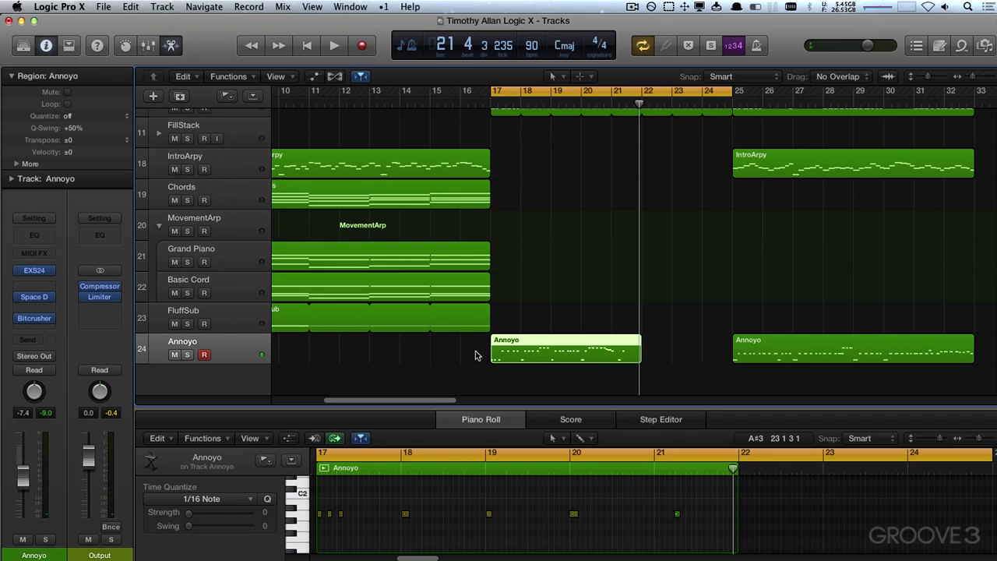
Show the Musical Typing window, switch it to the piano keyboard layout, and shift its range down to start at C0
drag(477, 355, 544, 337)
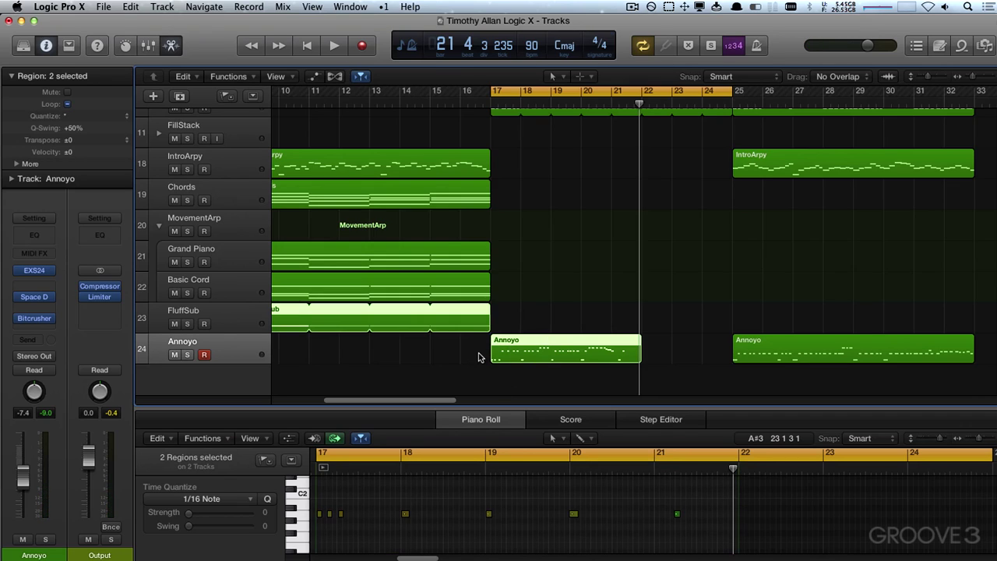
click(350, 7)
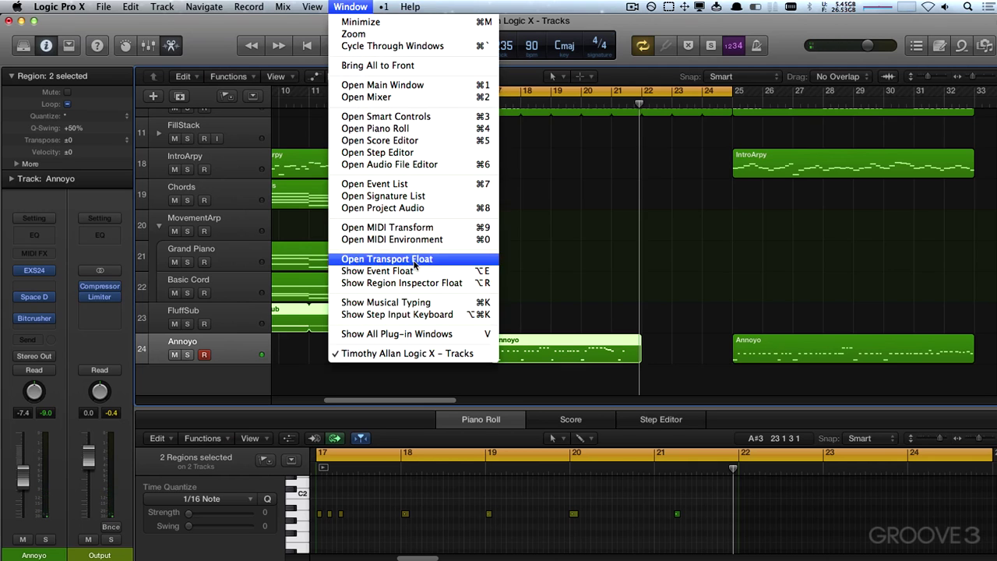
click(418, 304)
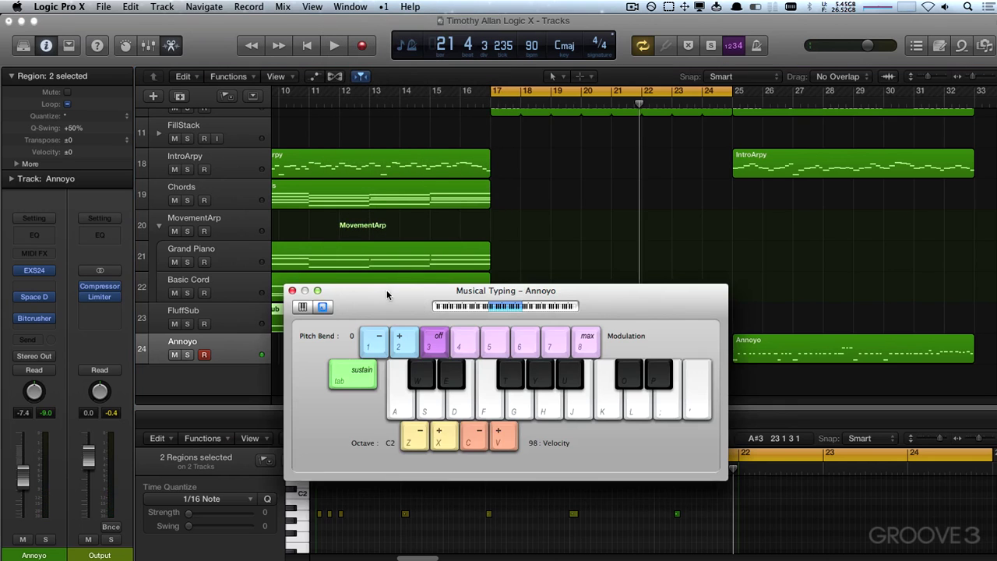
click(113, 395)
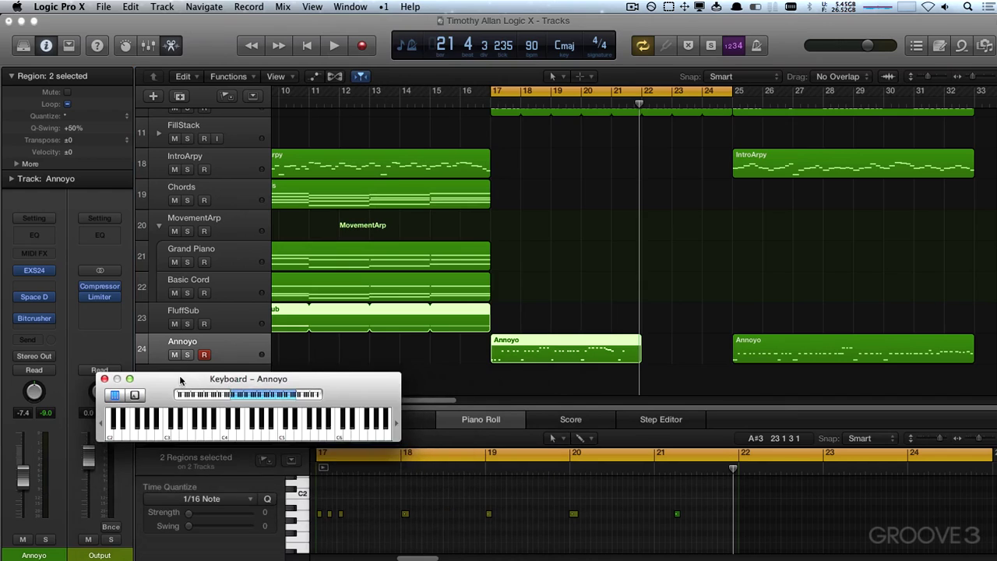
drag(170, 380, 123, 405)
click(163, 423)
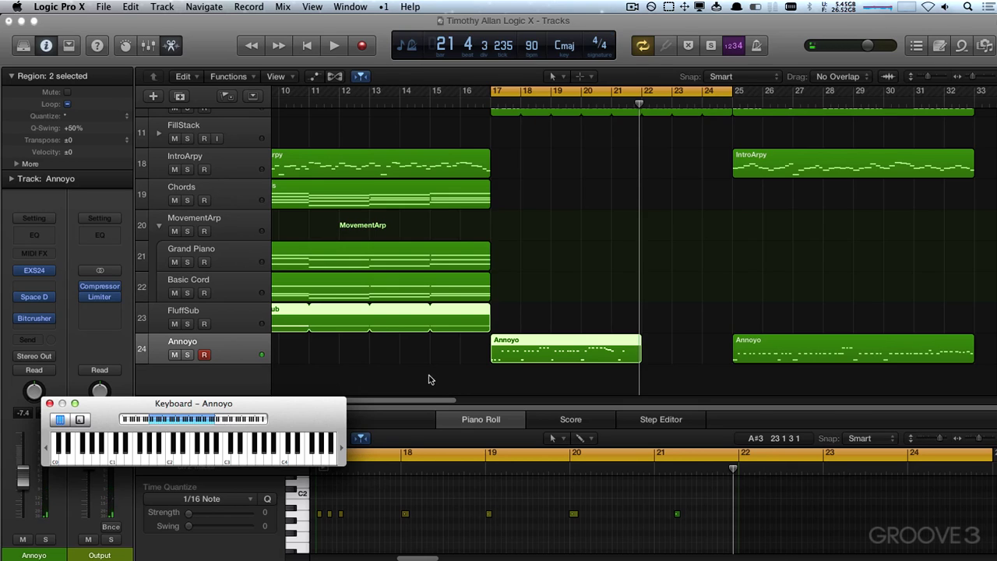
Delete the Annoyo take at bar 17 and record a replacement from the same position
click(524, 340)
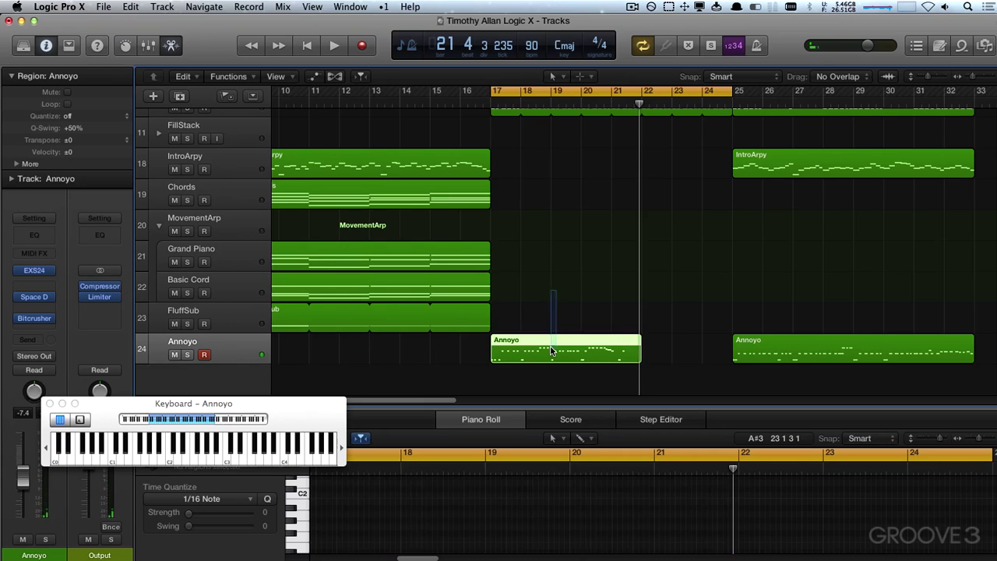
key(Delete)
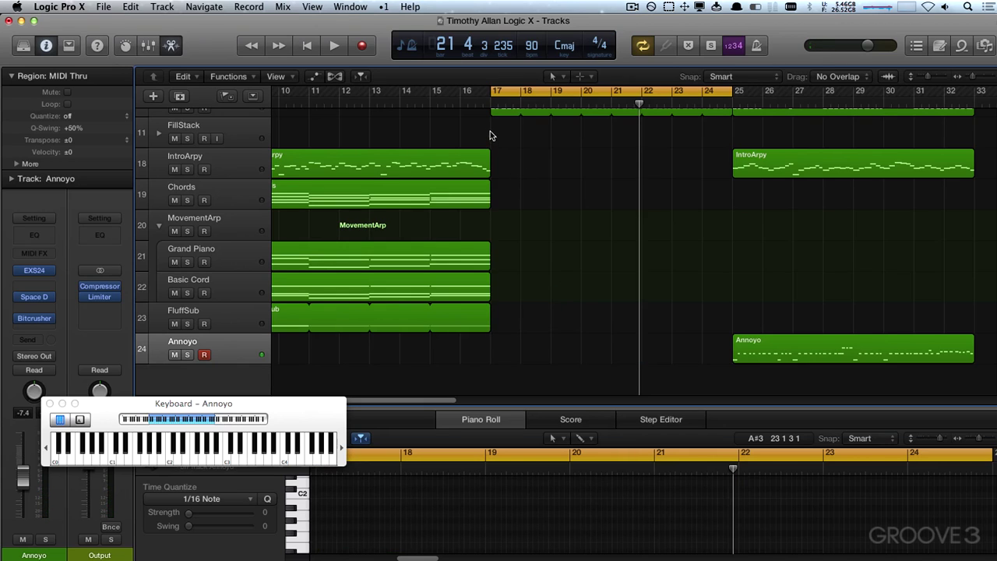
click(493, 105)
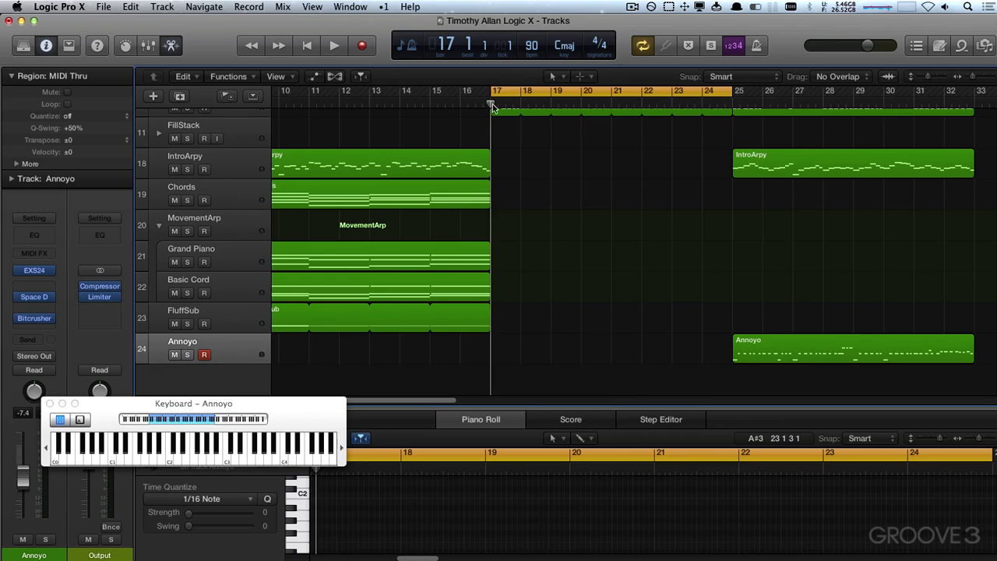
click(361, 47)
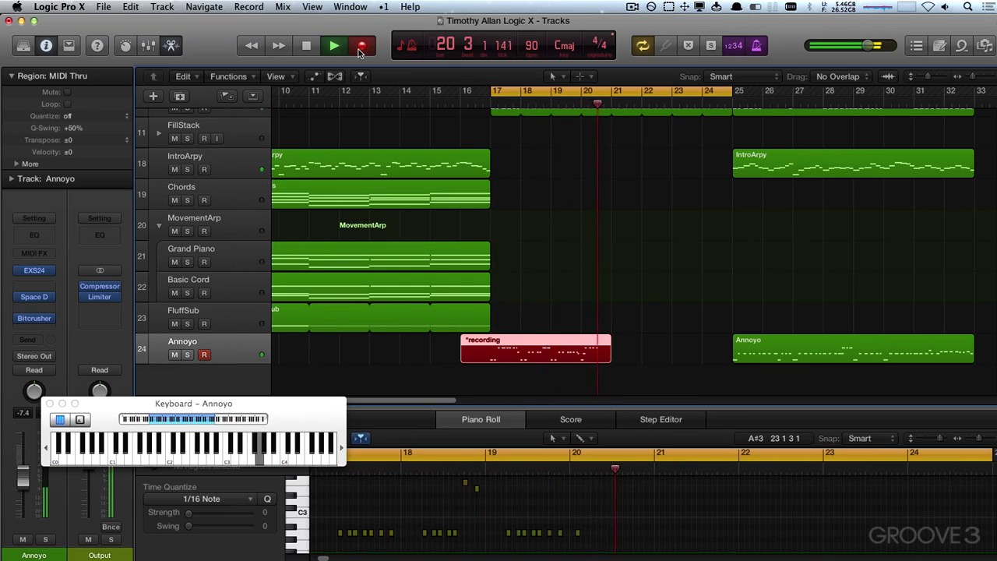
key(space)
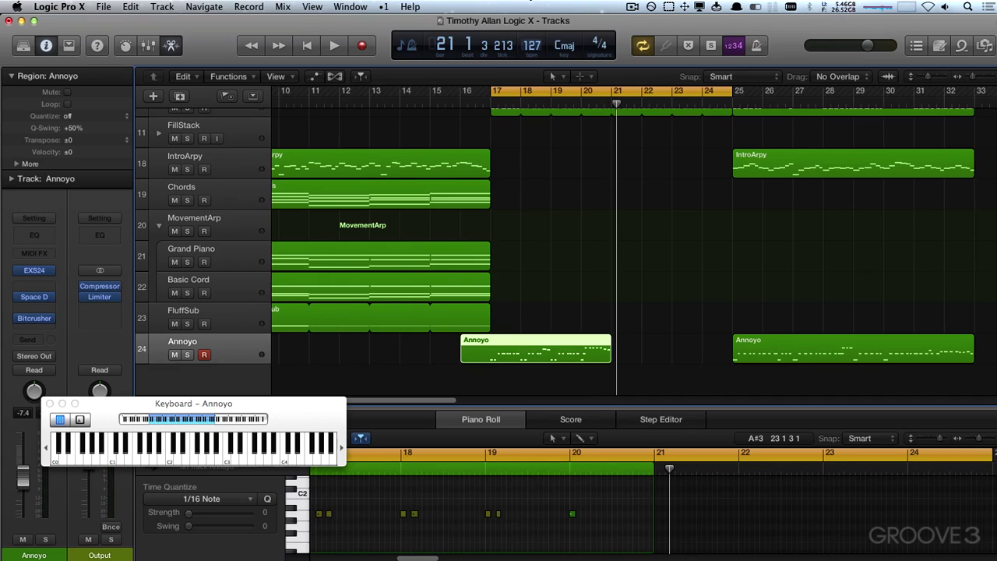
Play the new take at 128 BPM, split its region and overlapping notes at bar 17, and delete the piece before bar 17
key(space)
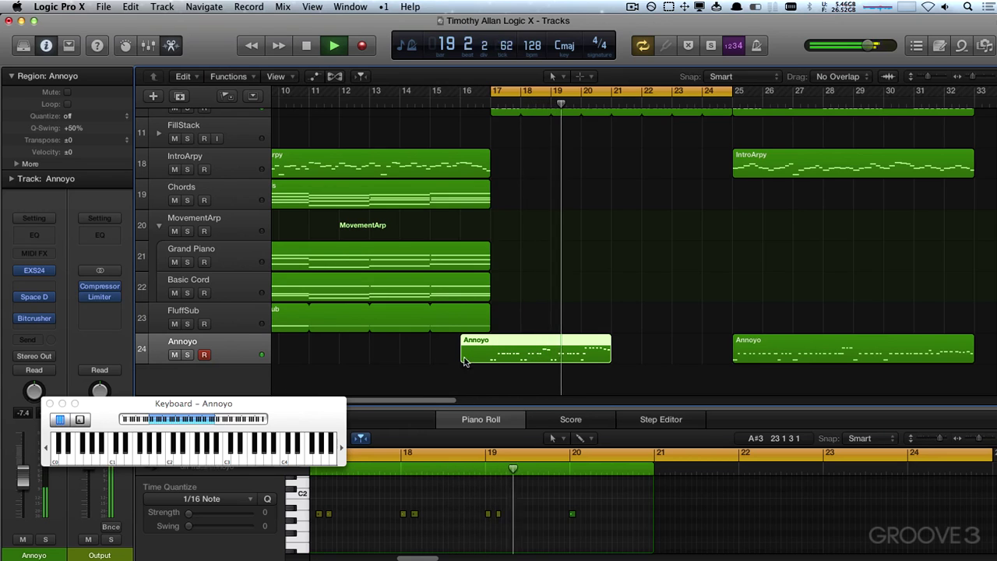
drag(495, 352, 606, 353)
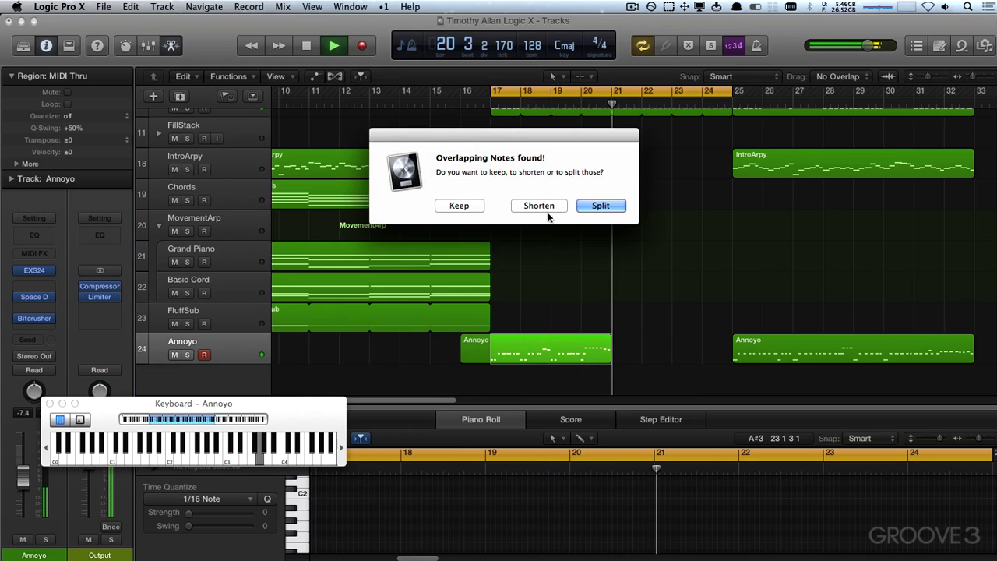
click(579, 210)
click(468, 346)
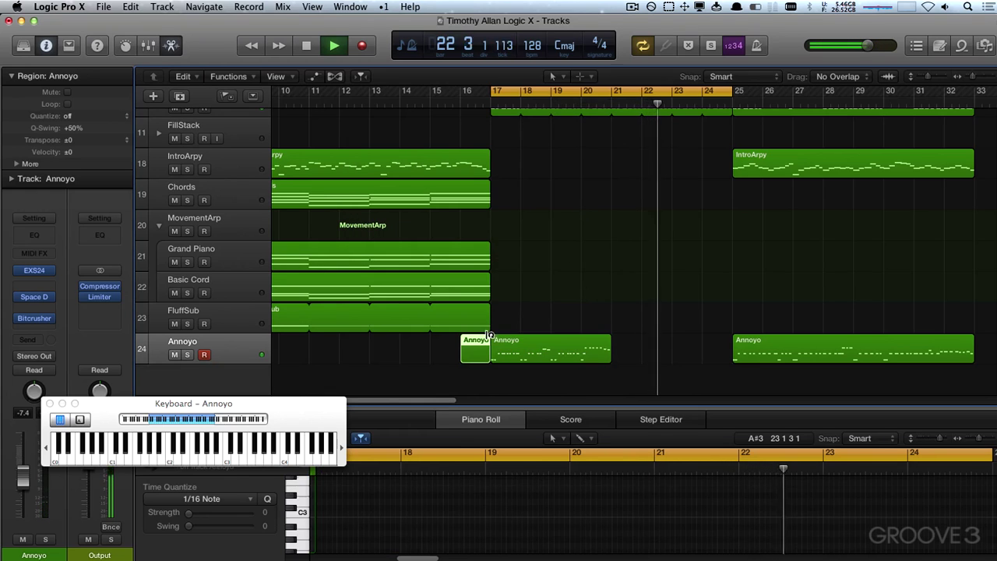
key(Delete)
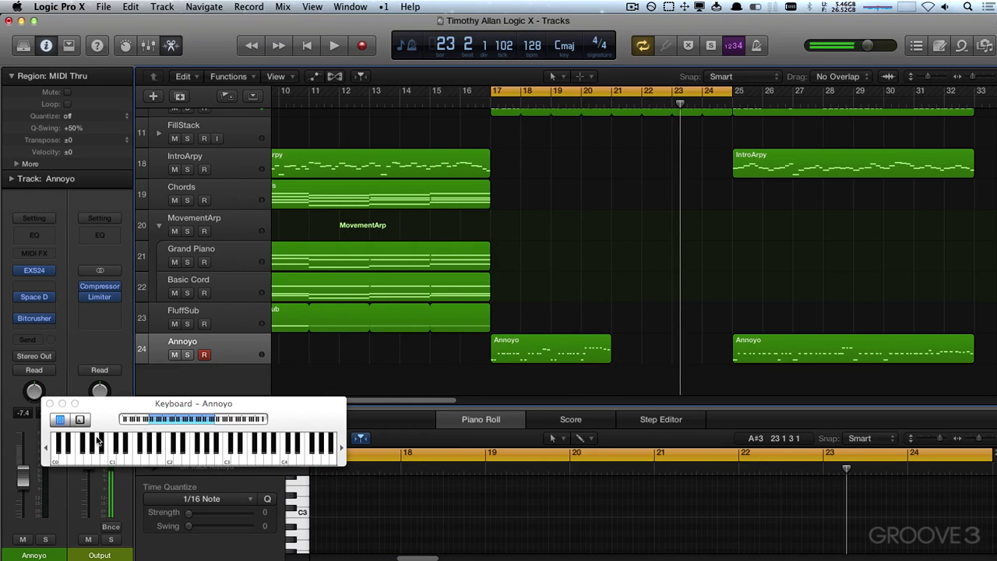
Close the on-screen keyboard window
drag(110, 403, 114, 421)
click(53, 423)
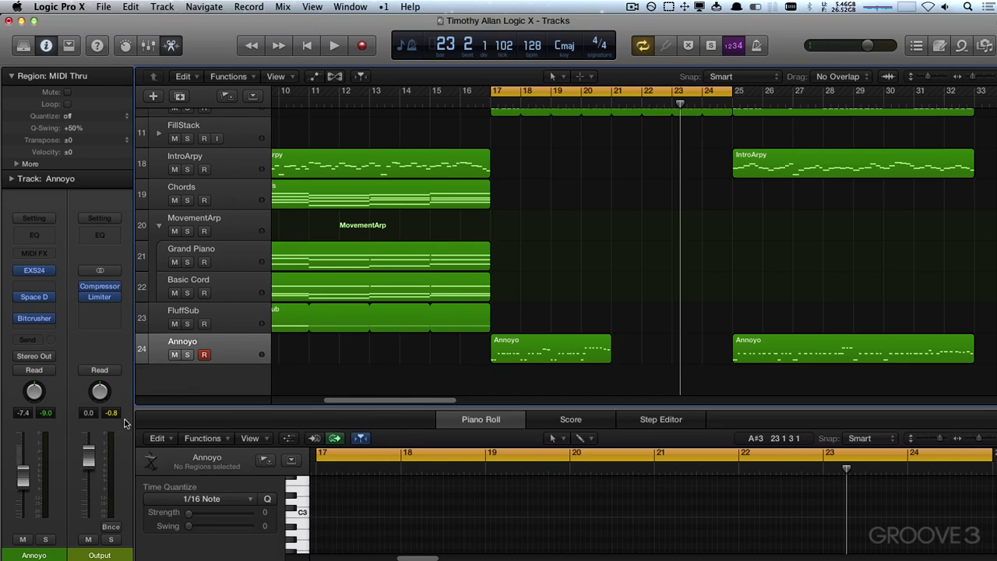
drag(545, 354, 590, 343)
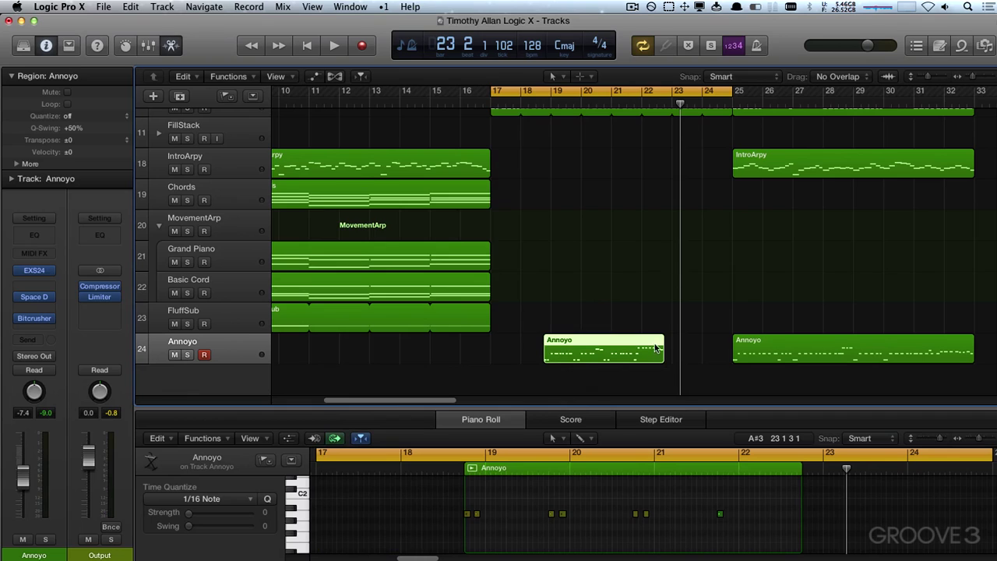
drag(609, 341, 557, 343)
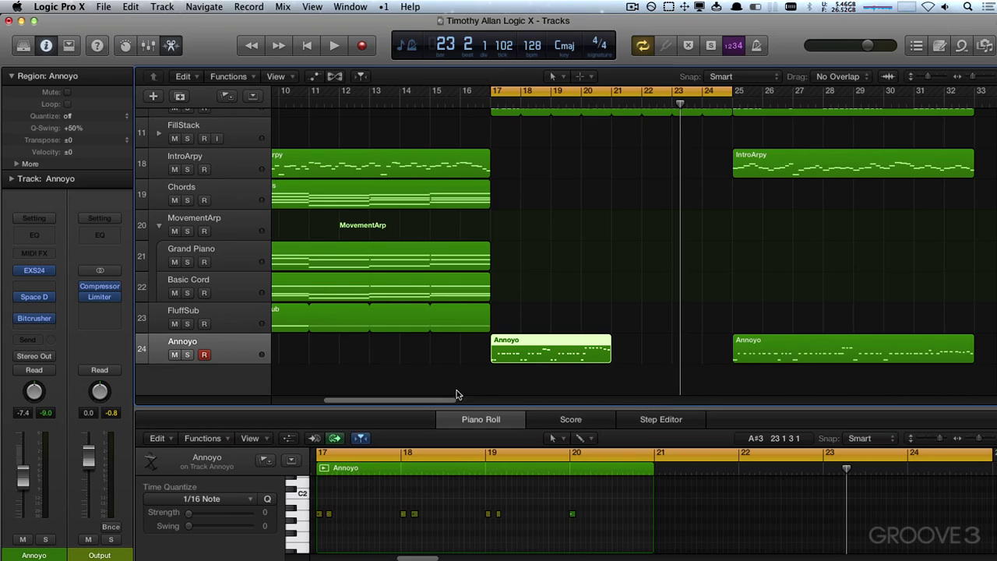
scroll(468, 395, down, 1)
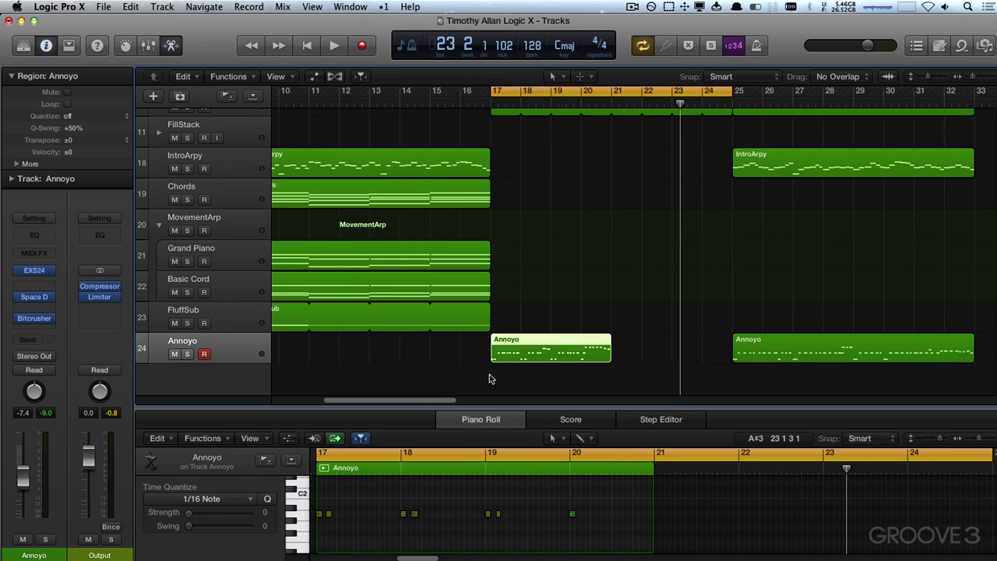
Quantize all notes of the Annoyo region at bar 17 to 1/16 notes with strength 100, and play the result
drag(460, 405, 467, 350)
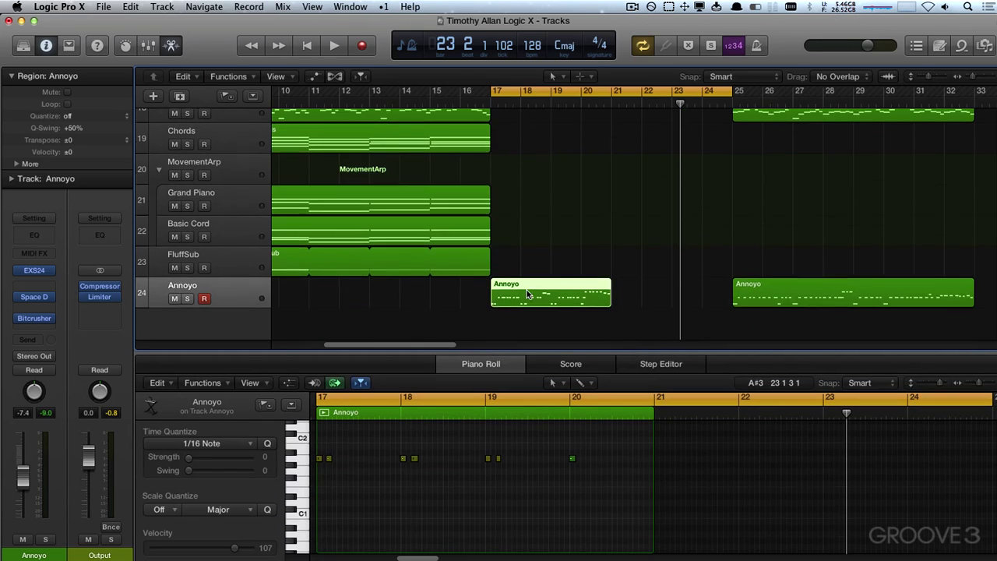
scroll(440, 463, up, 4)
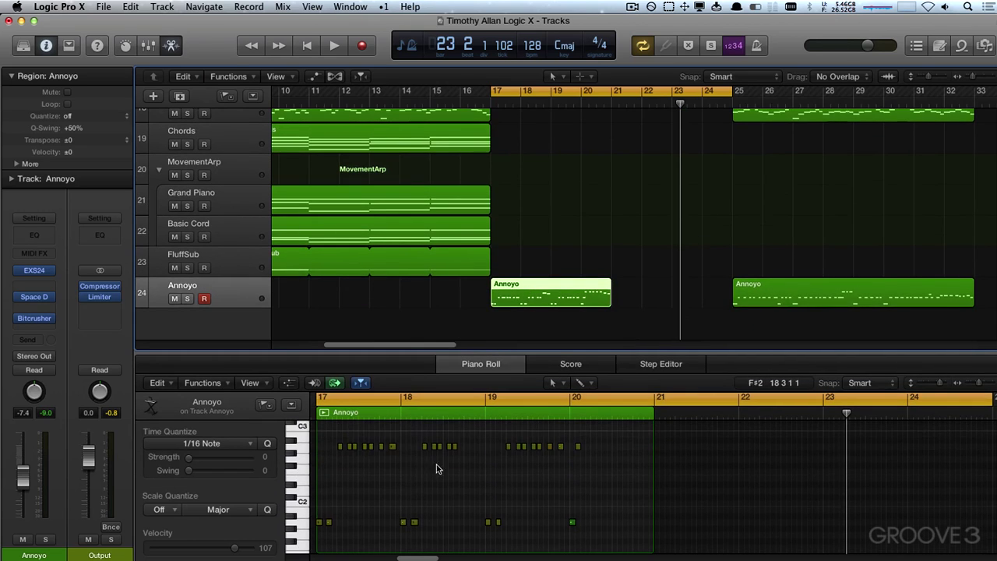
click(382, 488)
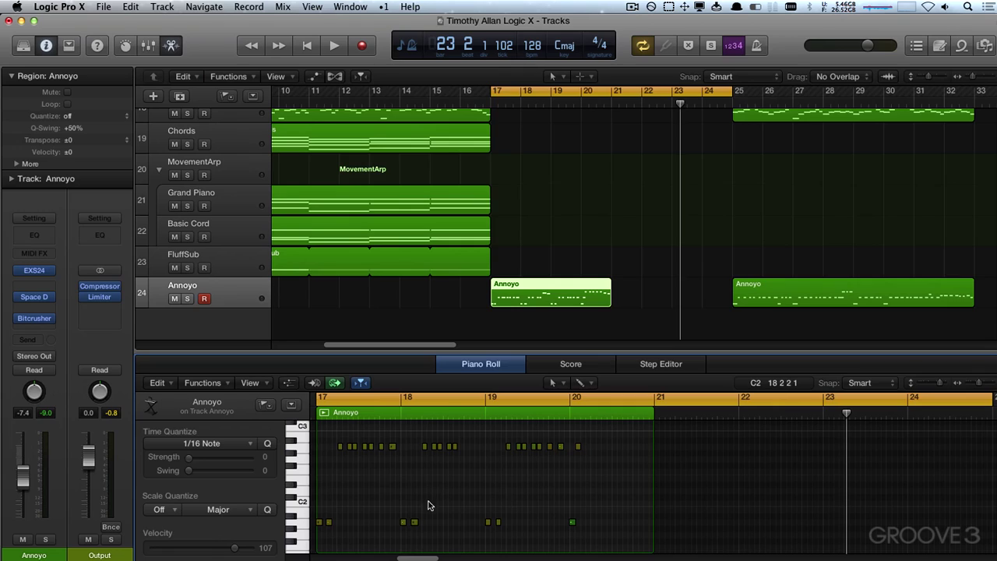
key(super+a)
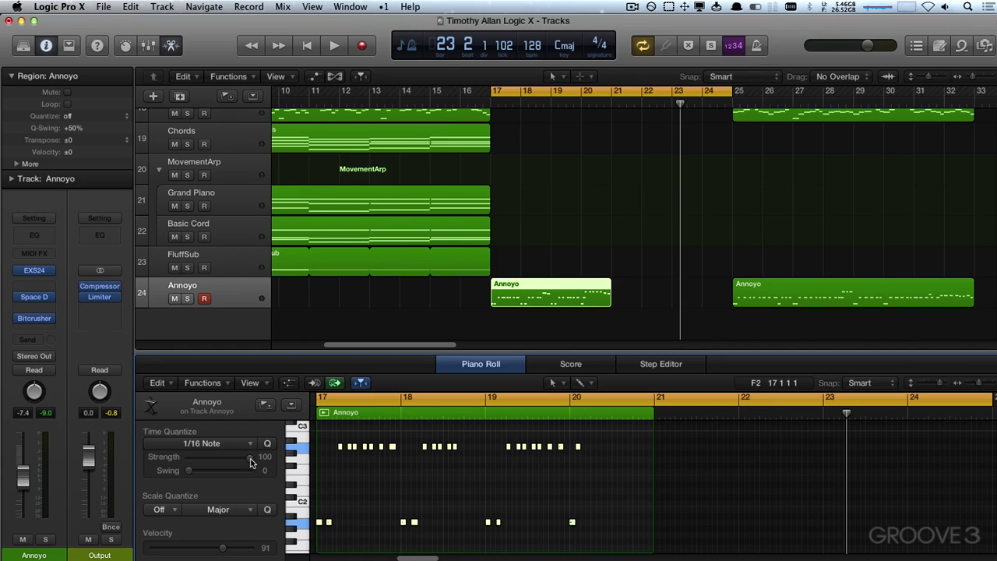
drag(249, 463, 252, 462)
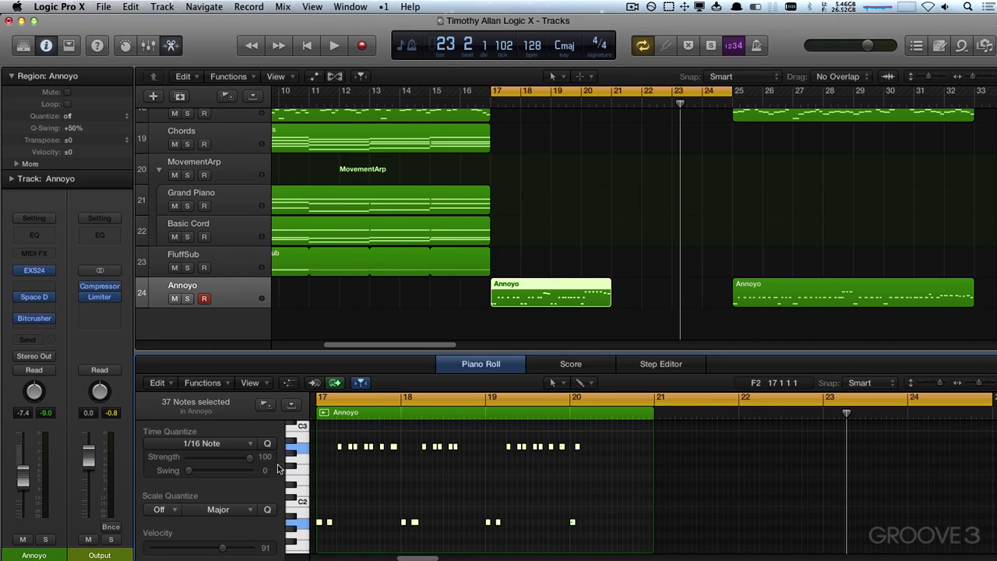
key(space)
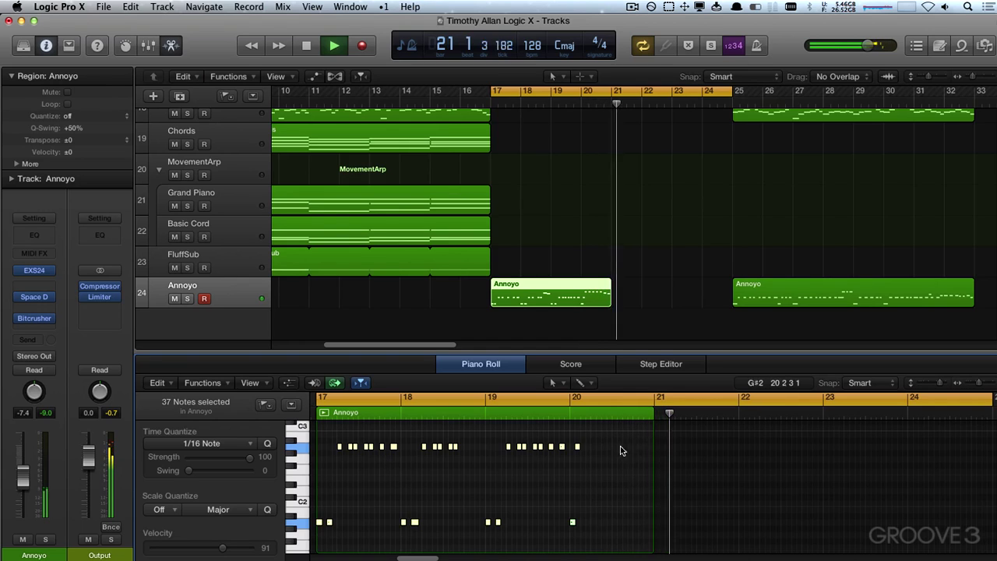
key(space)
Try out the eight-bar Annoyo region from bar 25 at bar 21 in playback, and return it to bar 25
drag(749, 292, 638, 293)
key(space)
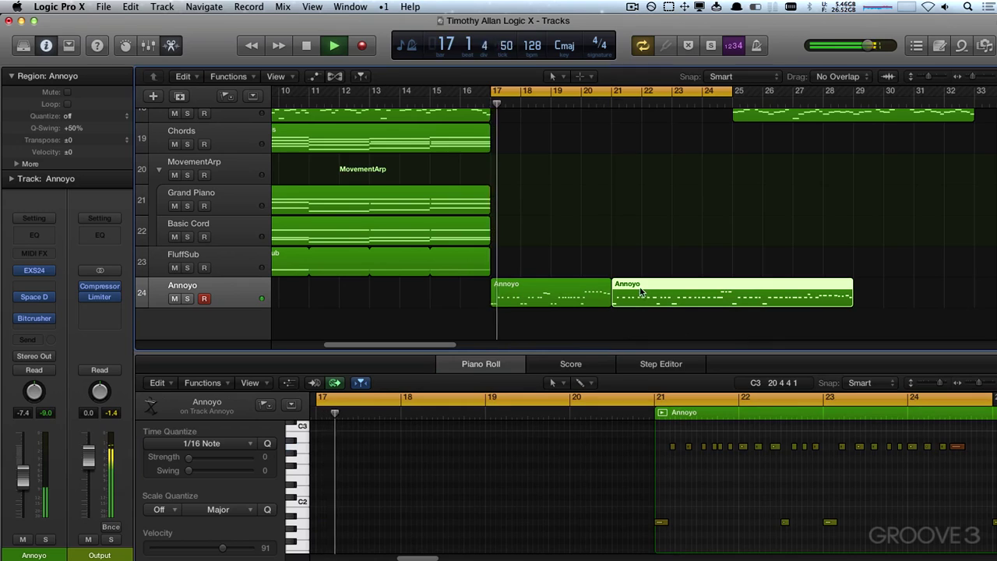
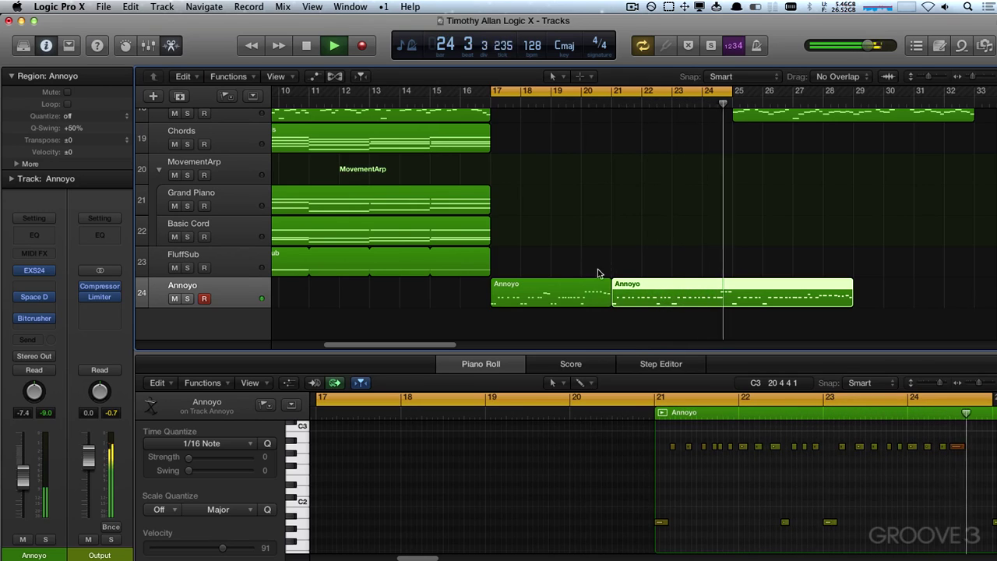
key(space)
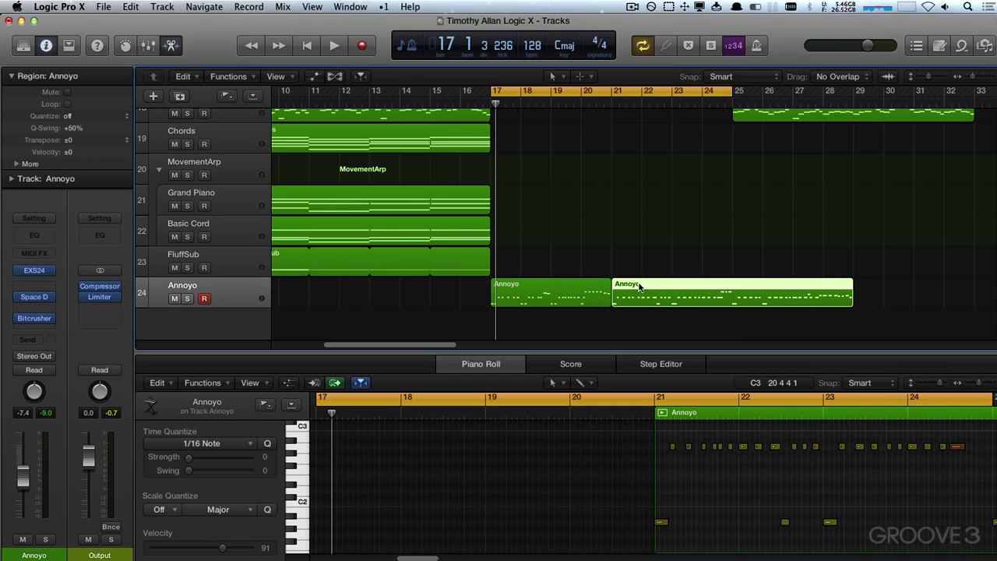
drag(643, 289, 763, 302)
Split the Annoyo region at bar 18, move its remainder to bar 20, and put the first bar of the bar 25 region at bar 18
drag(525, 289, 651, 301)
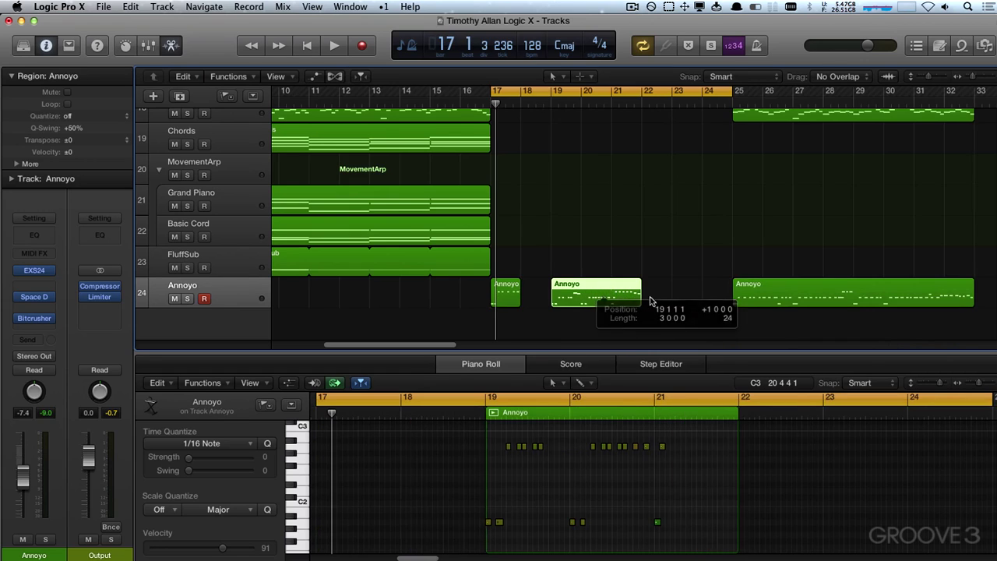
drag(723, 304, 543, 287)
key(space)
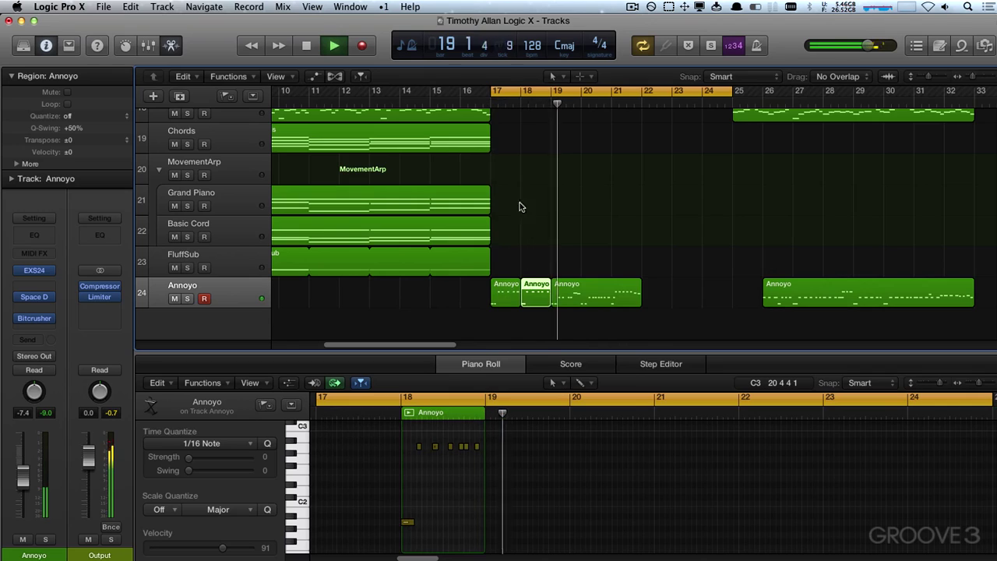
key(space)
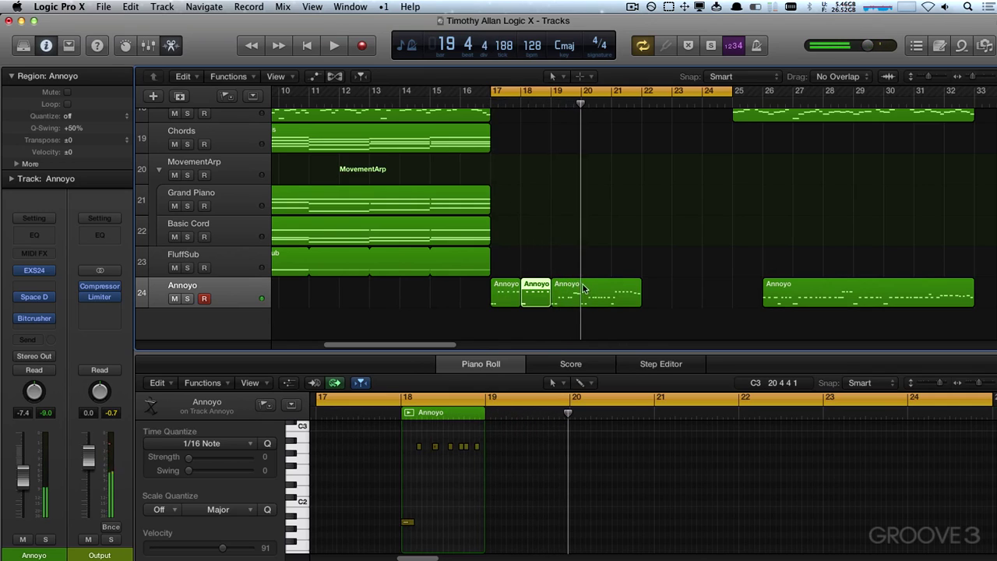
drag(592, 287, 589, 290)
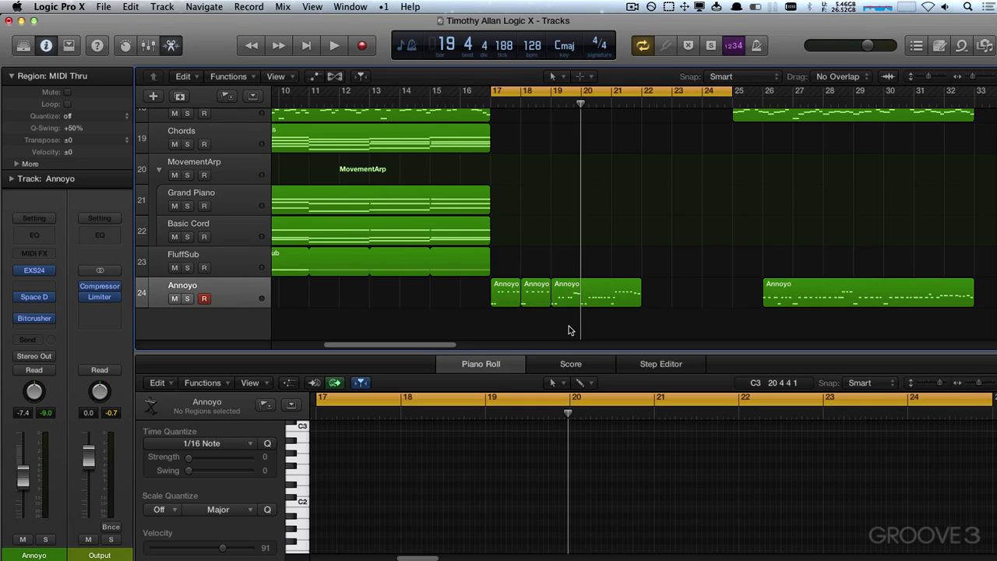
drag(575, 289, 604, 283)
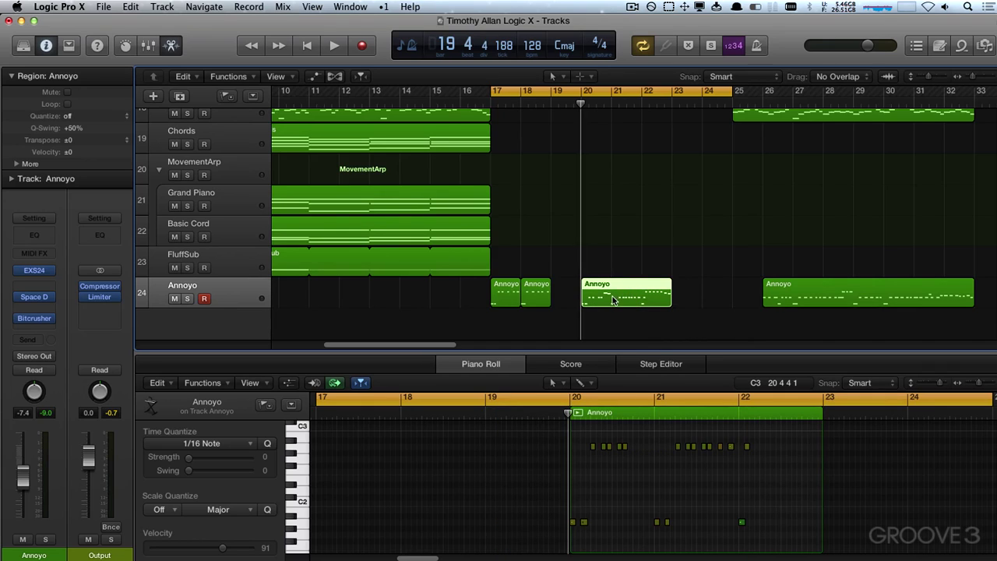
Try one-bar pieces of the bar 20 Annoyo region at bars 19, 20 and 22, with a piece of the bar 26 region near bar 23
drag(621, 299, 571, 286)
click(636, 292)
click(630, 285)
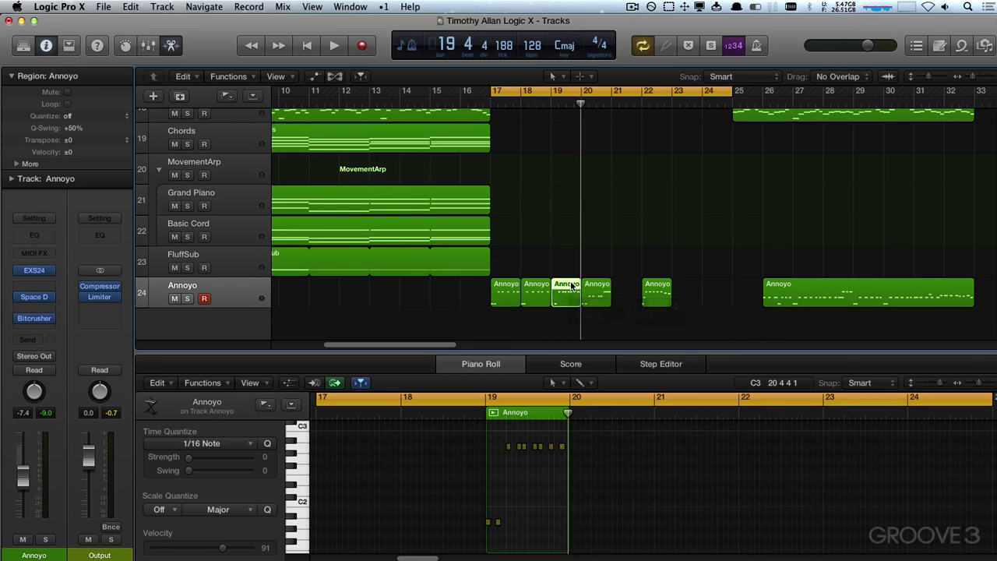
click(535, 285)
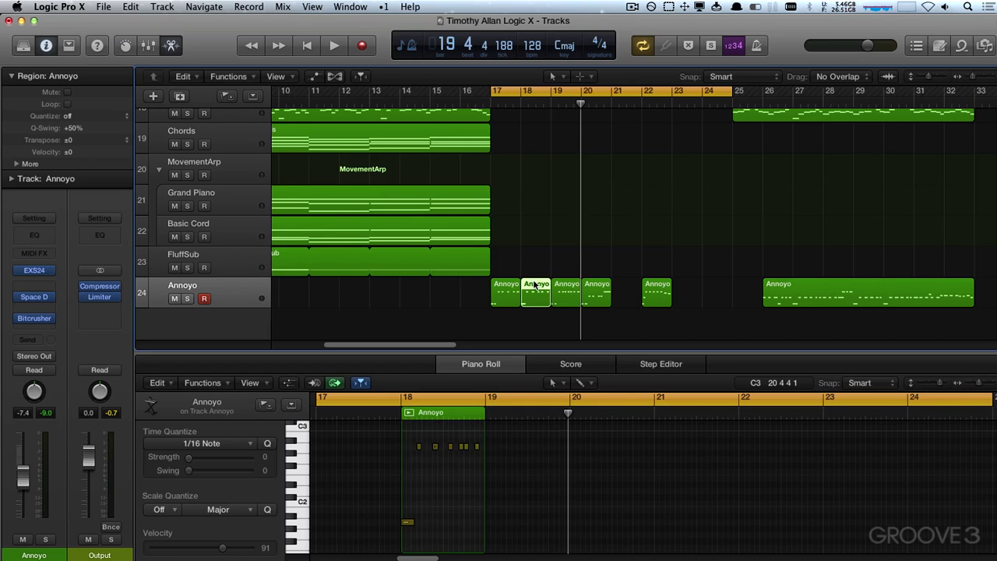
key(space)
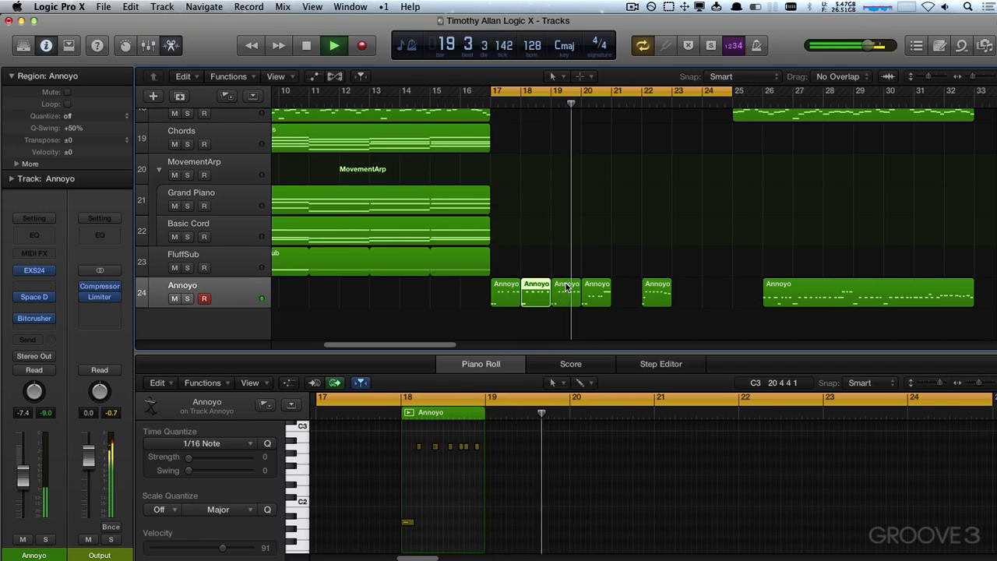
key(space)
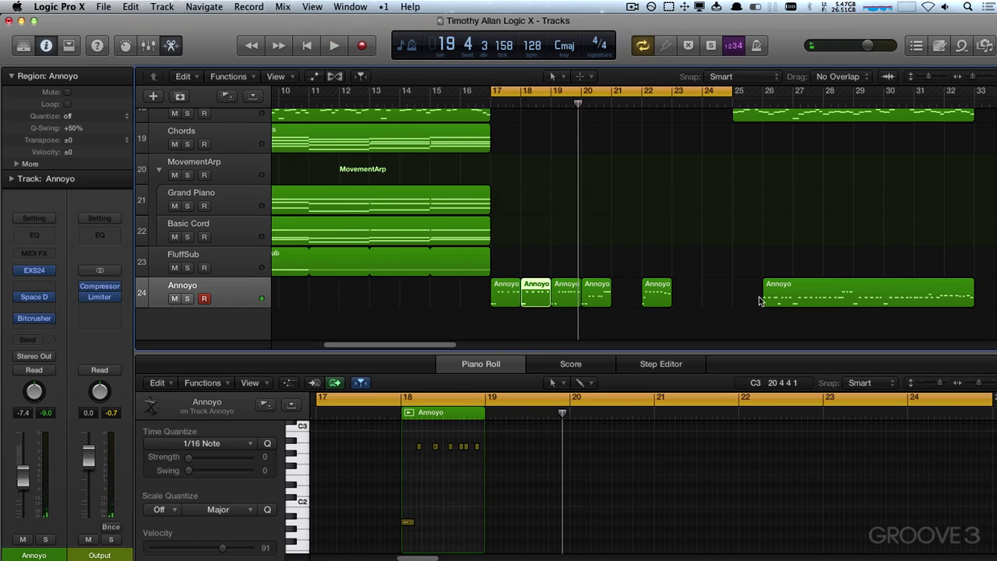
drag(762, 298, 706, 289)
key(space)
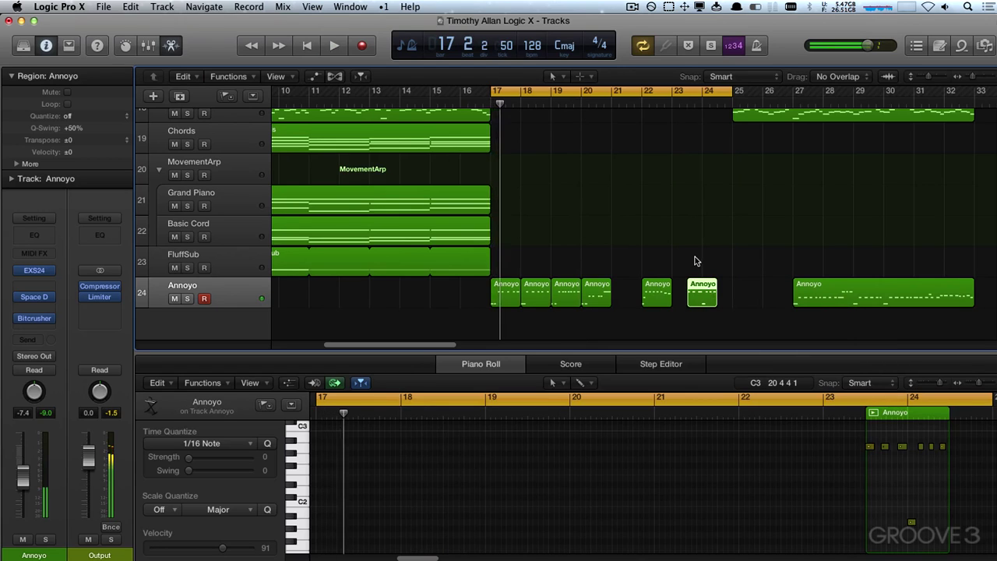
Undo the last splits and moves of the Annoyo regions, back to the three-bar region at bar 20, and stop playback
key(super+z)
key(super+z)
key(super+z)
key(super+z)
key(space)
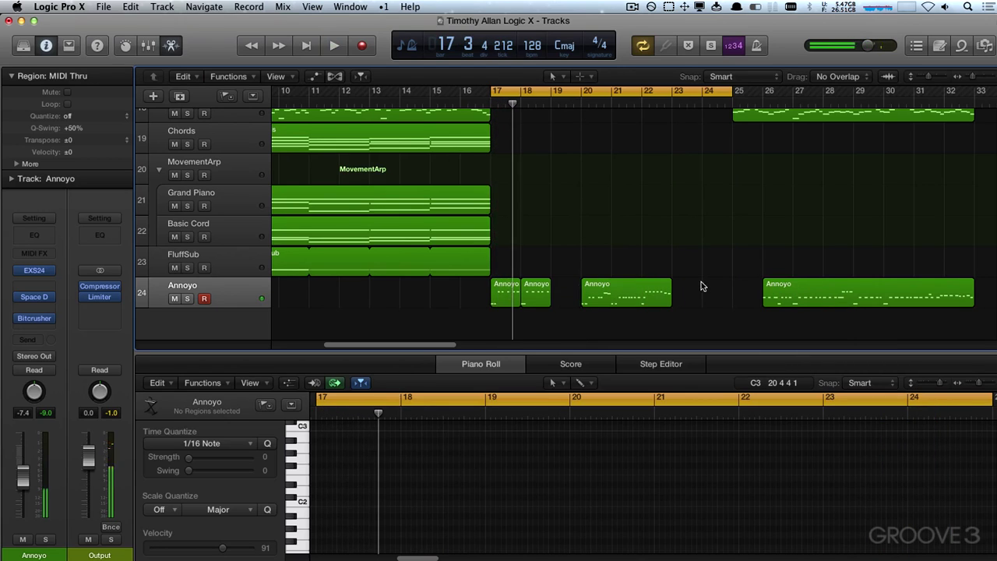
Rename the Annoyo region at bar 26 as AnnoyoNormal and the one at bar 20 as AnnoyoSkippy
click(772, 295)
key(shift+n)
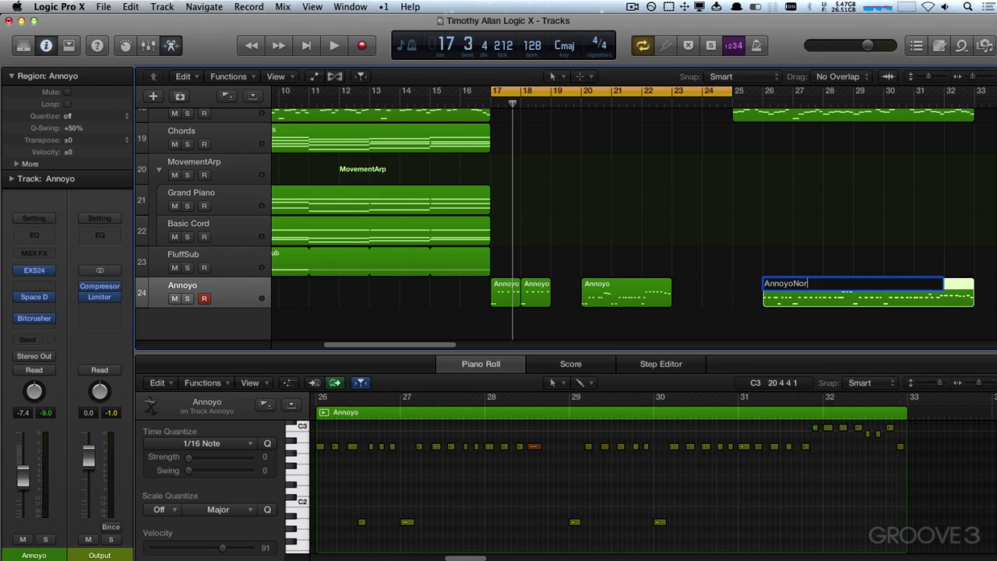
text(Normal)
key(Return)
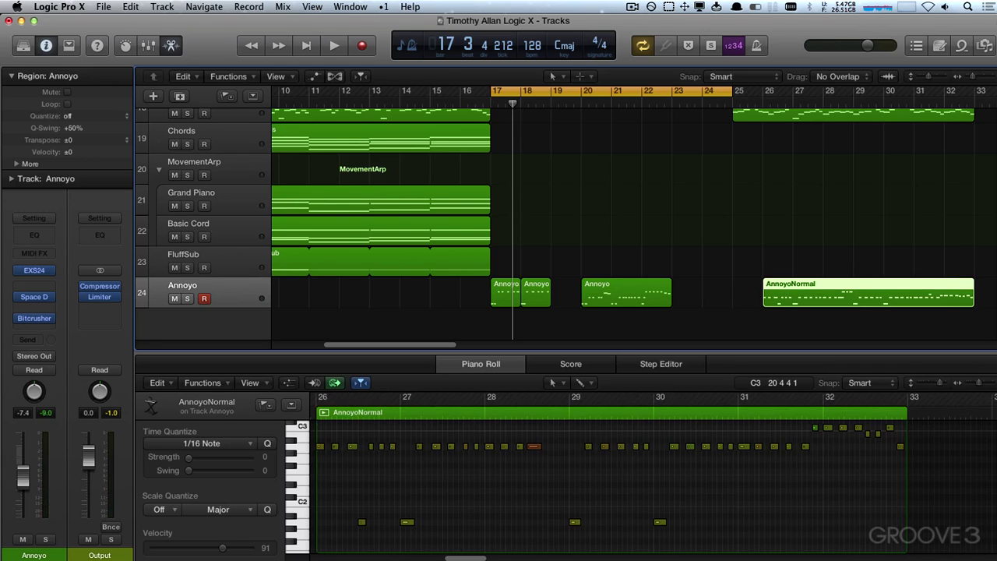
click(612, 288)
key(shift+n)
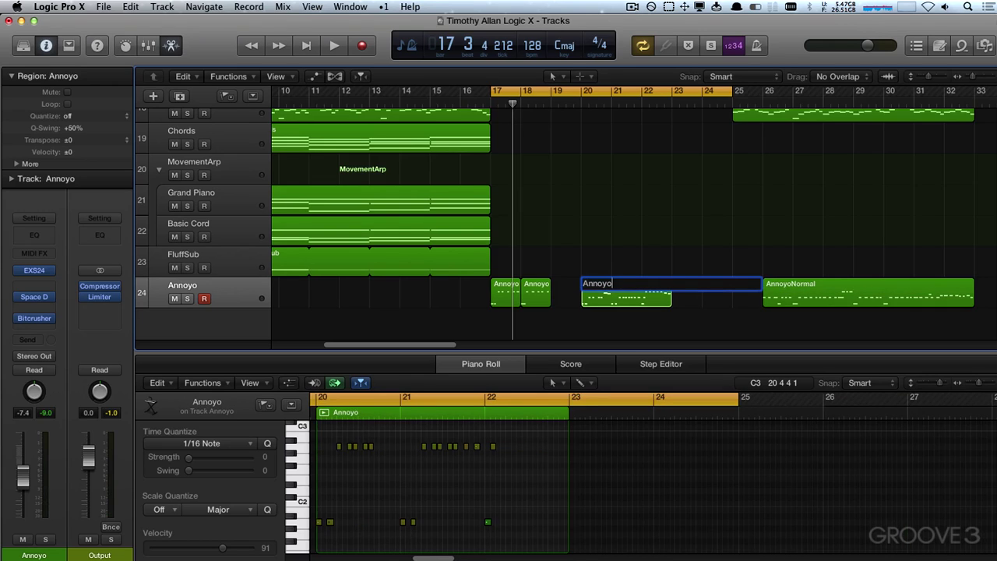
text(Skippy)
key(Return)
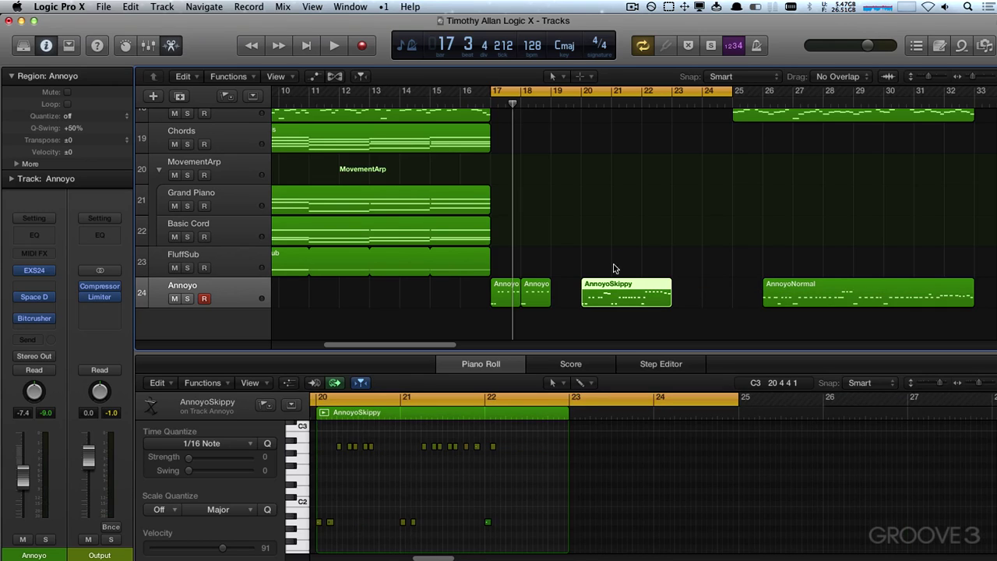
Split AnnoyoSkippy into one-bar pieces at bars 19, 22 and 24, place the first bar of AnnoyoNormal at bar 20, and play the arrangement
key(space)
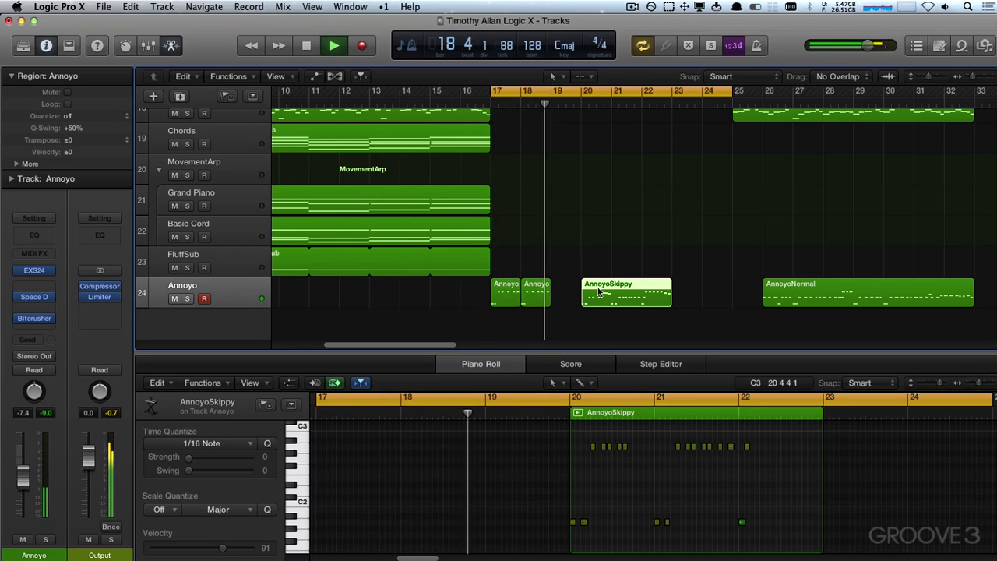
key(space)
drag(614, 302, 658, 285)
mouse_move(759, 270)
mouse_down()
mouse_move(793, 302)
mouse_move(596, 285)
mouse_up()
click(779, 285)
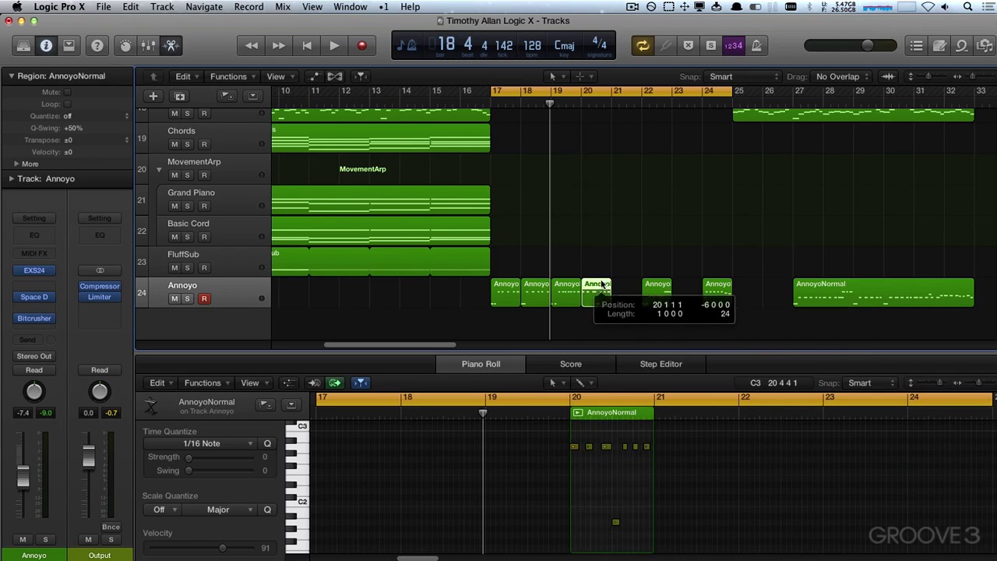
key(space)
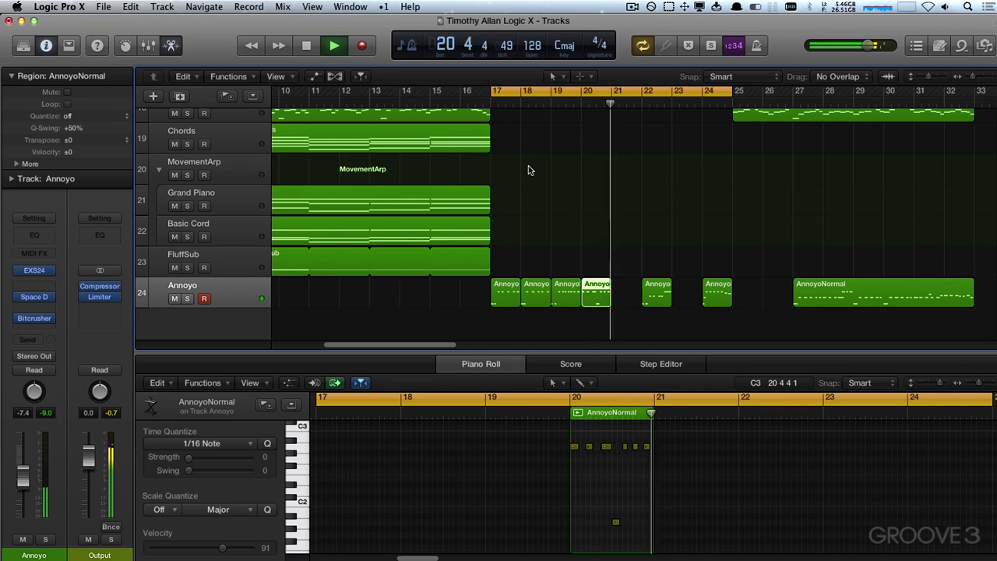
key(space)
Move the AnnoyoSkippy piece from bar 22 to bar 20 and the AnnoyoNormal piece to bar 21, and play from bar 20
drag(643, 269, 684, 259)
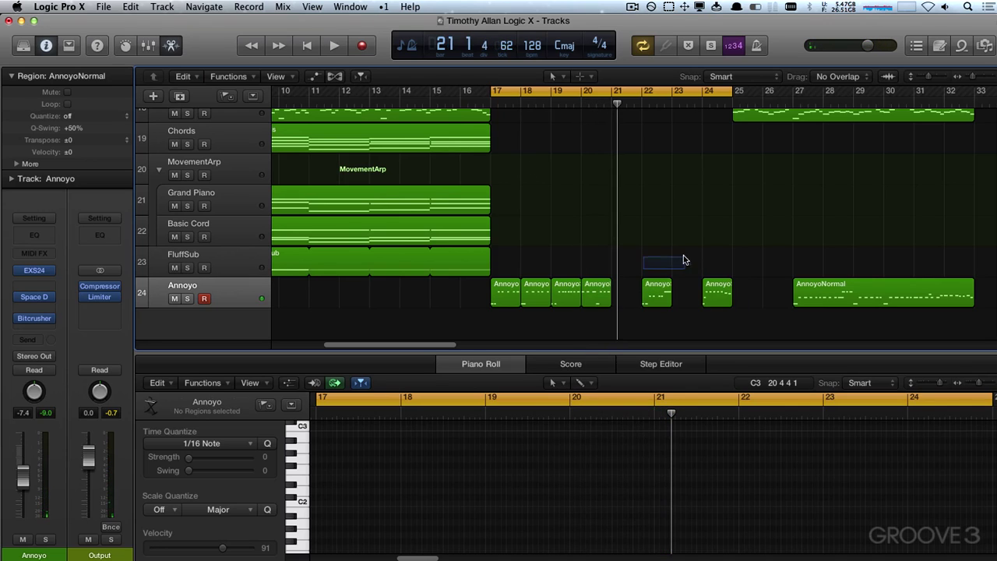
click(661, 289)
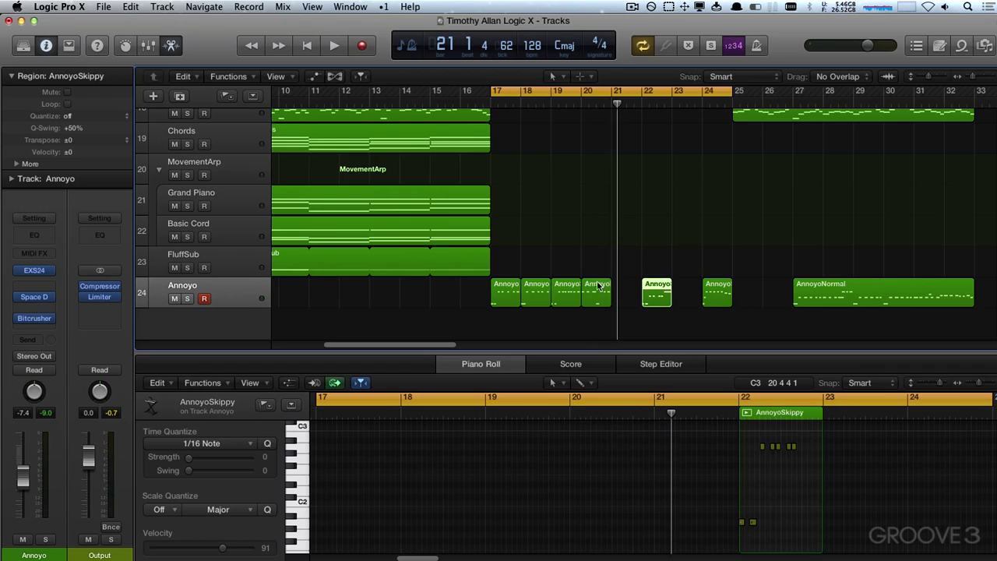
mouse_move(599, 285)
mouse_down()
mouse_move(627, 287)
mouse_move(596, 285)
mouse_up()
key(space)
click(580, 107)
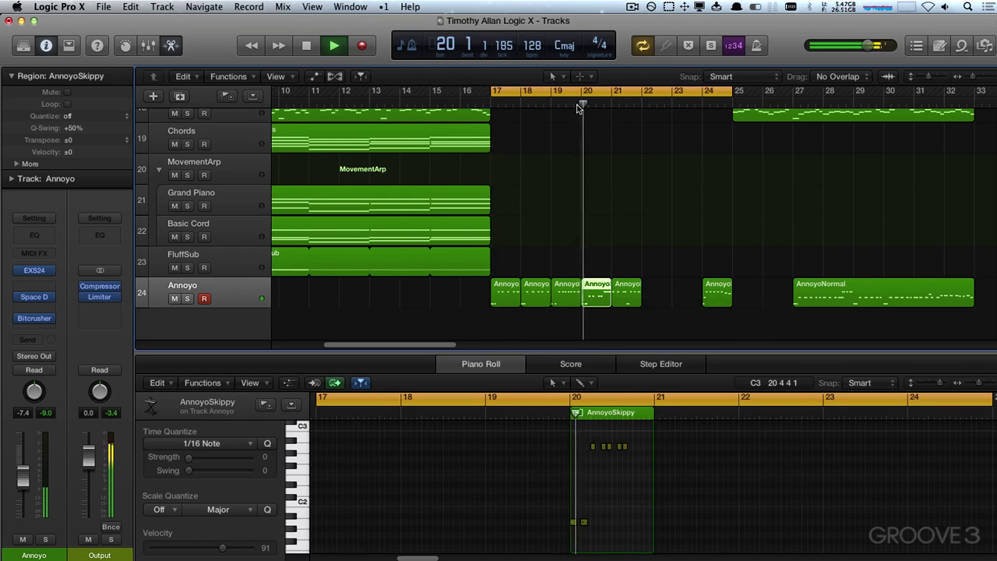
key(space)
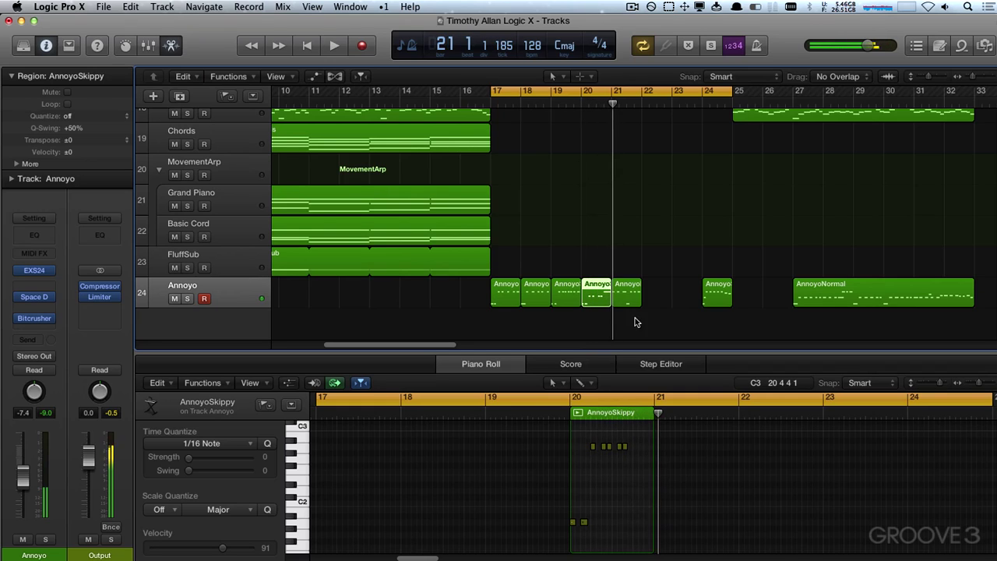
Move the AnnoyoNormal piece from bar 21 to bar 22 and the AnnoyoSkippy piece from bar 24 to bar 21
click(627, 285)
drag(627, 285, 656, 294)
key(super+Right)
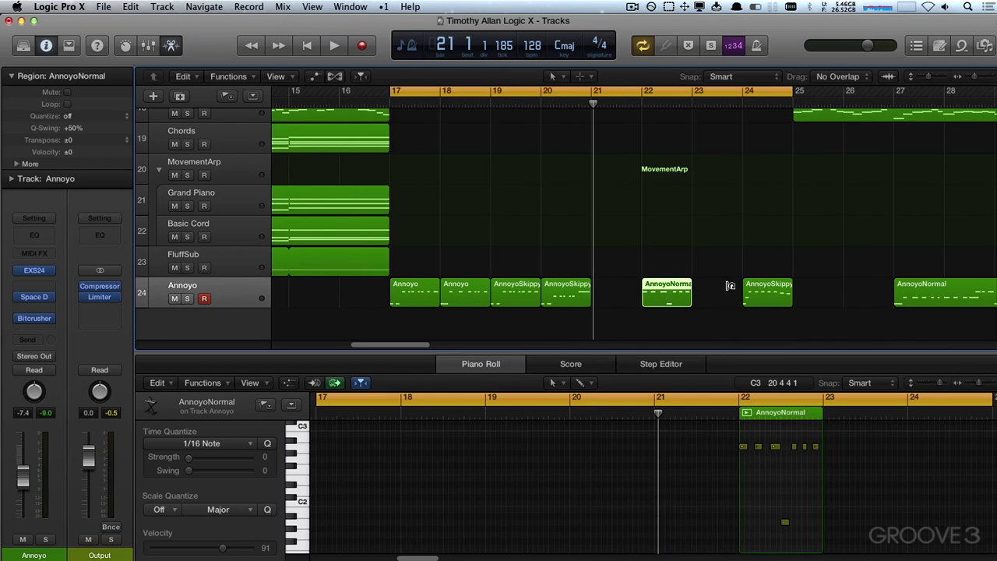
drag(752, 290, 602, 290)
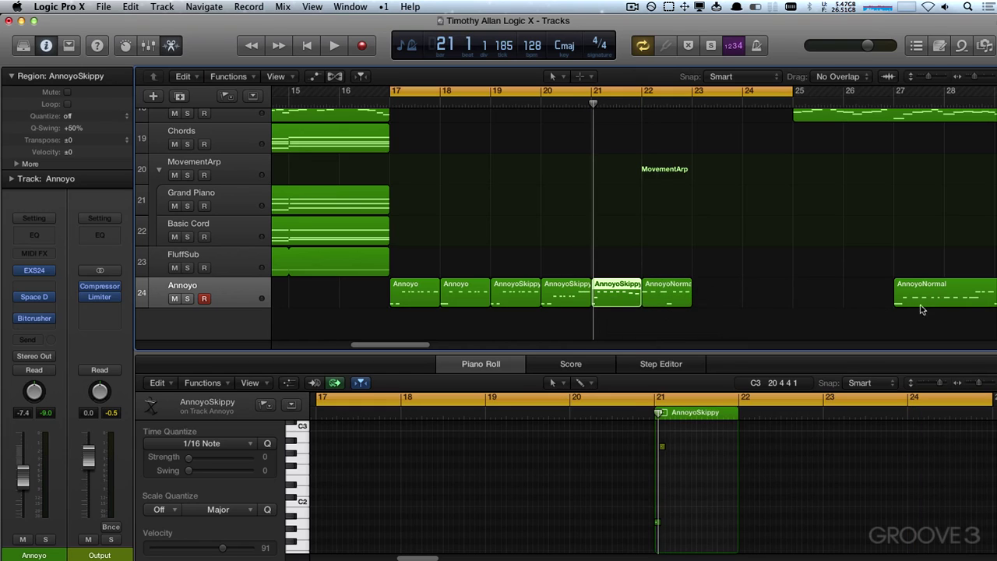
Copy the bar 19 AnnoyoSkippy piece to bar 23, put a one-bar AnnoyoNormal piece at bar 24, and play the part from bar 21
drag(927, 286, 780, 286)
drag(510, 292, 711, 301)
drag(803, 286, 790, 286)
mouse_move(792, 294)
mouse_down()
mouse_move(843, 294)
mouse_move(780, 283)
mouse_up()
click(831, 288)
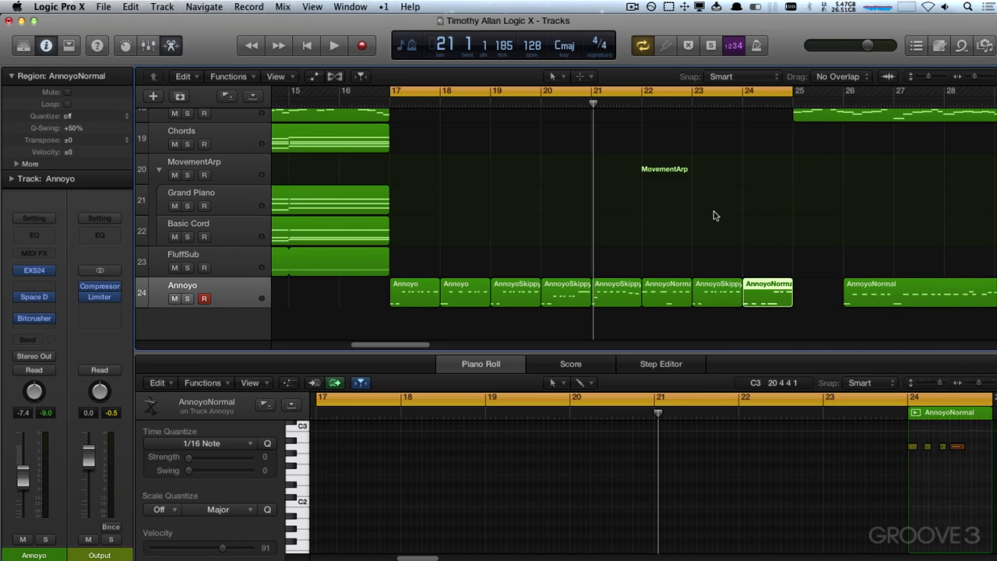
key(space)
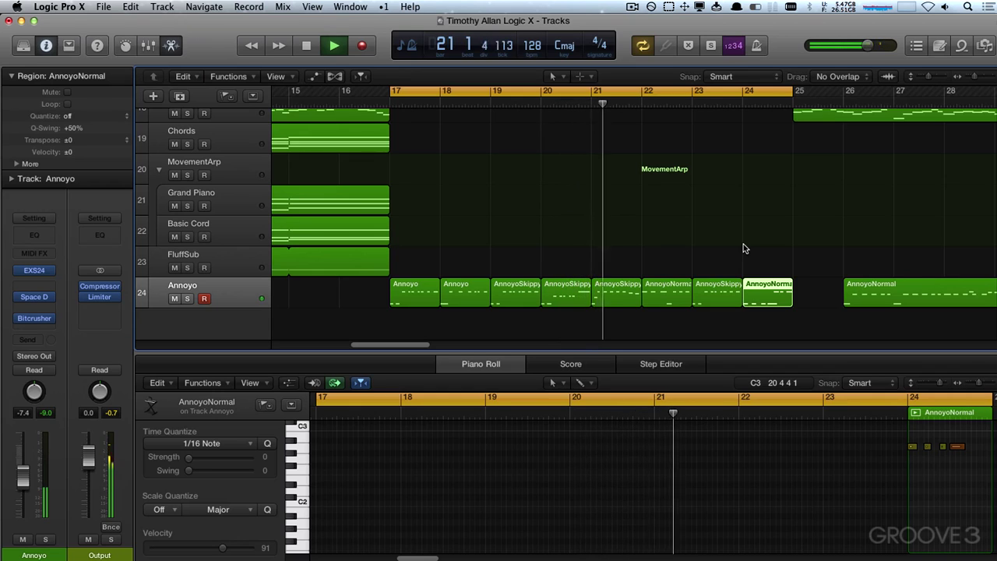
Move the AnnoyoSkippy piece from bar 21 to bar 25, copy the bar 17 Annoyo piece to bar 21, and play
click(611, 289)
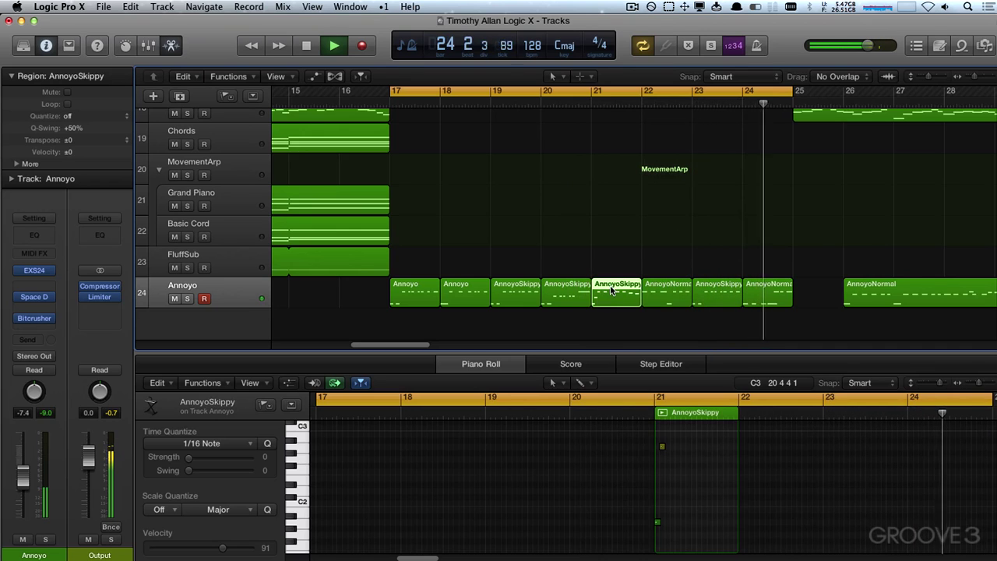
drag(613, 290, 810, 292)
key(space)
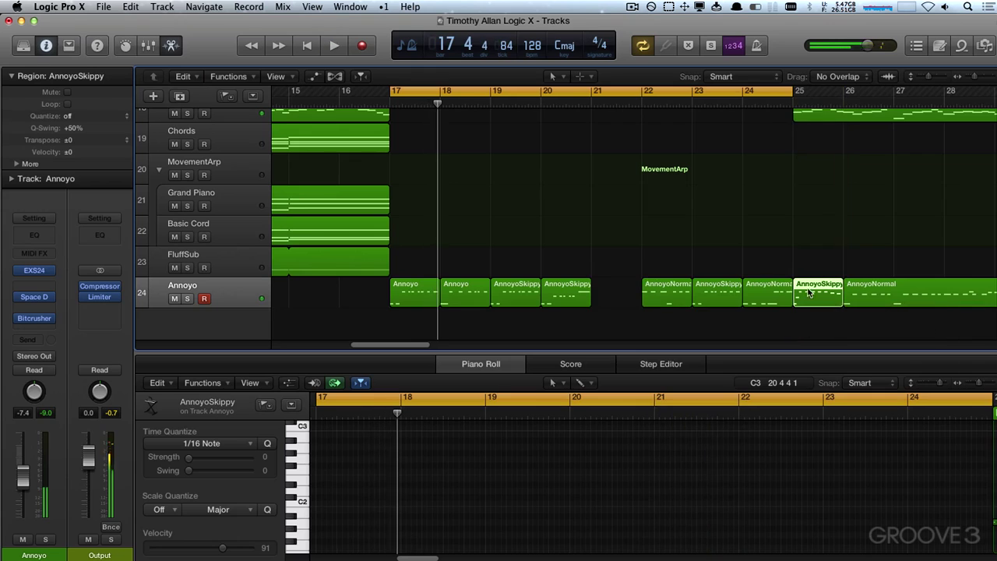
click(420, 287)
drag(416, 287, 619, 292)
key(space)
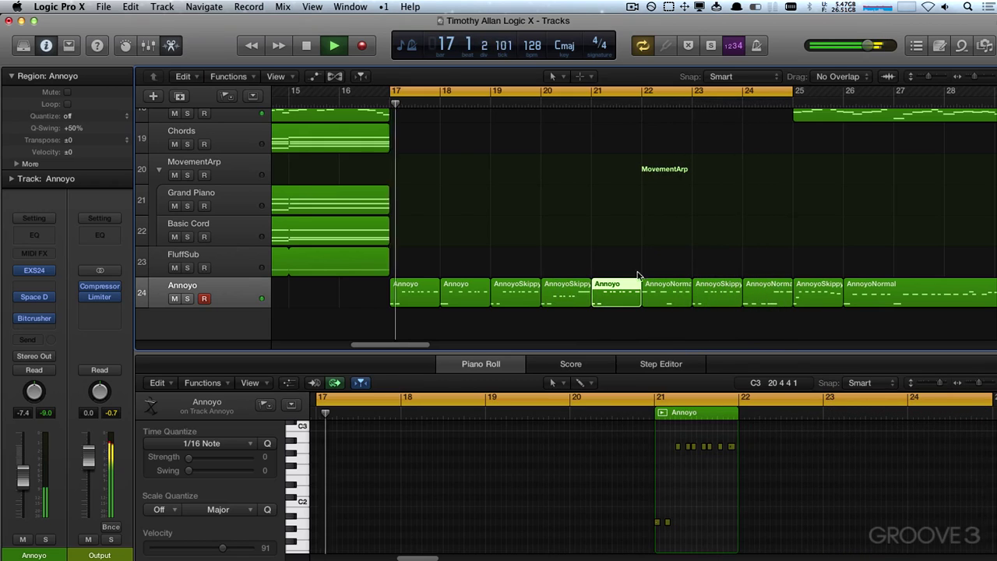
Replace the AnnoyoNormal piece at bar 22 with a copy of the bar 18 Annoyo piece, and play the arrangement
key(space)
click(665, 284)
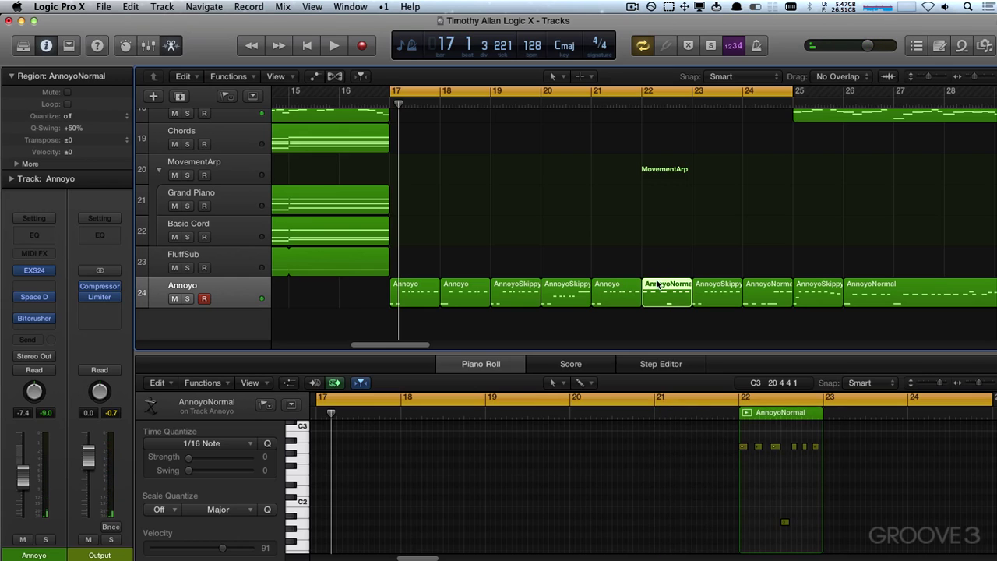
key(Delete)
drag(467, 284, 668, 287)
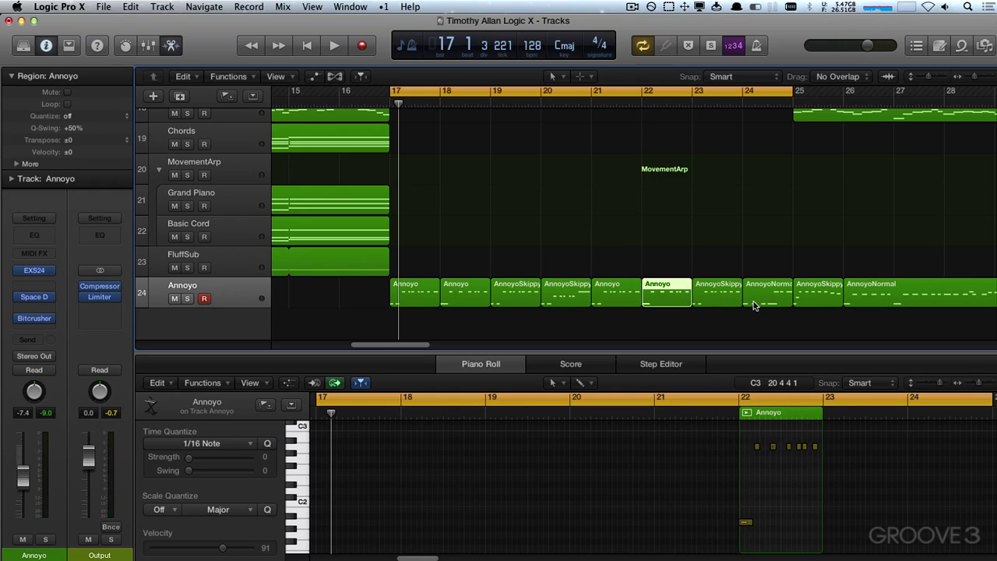
click(529, 236)
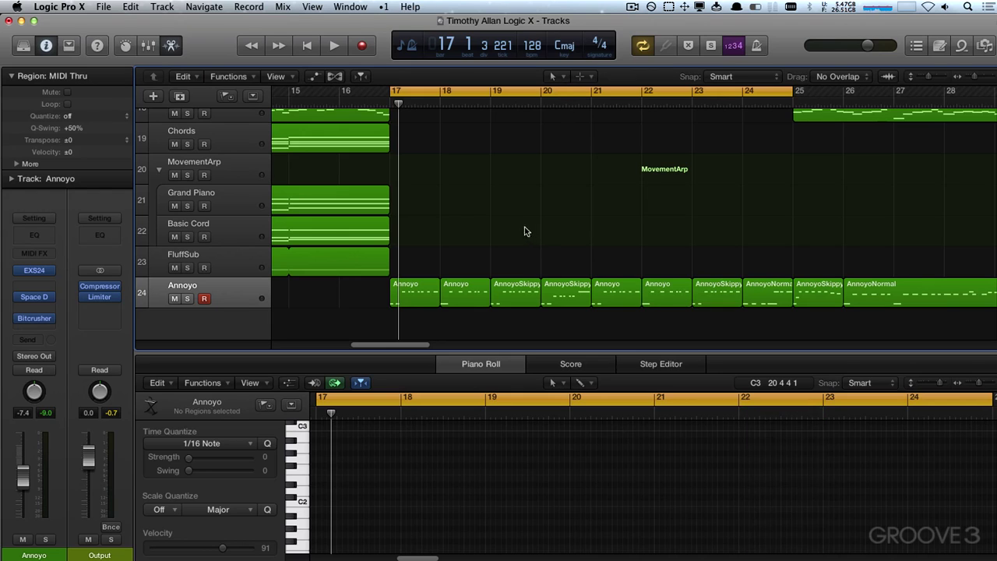
key(space)
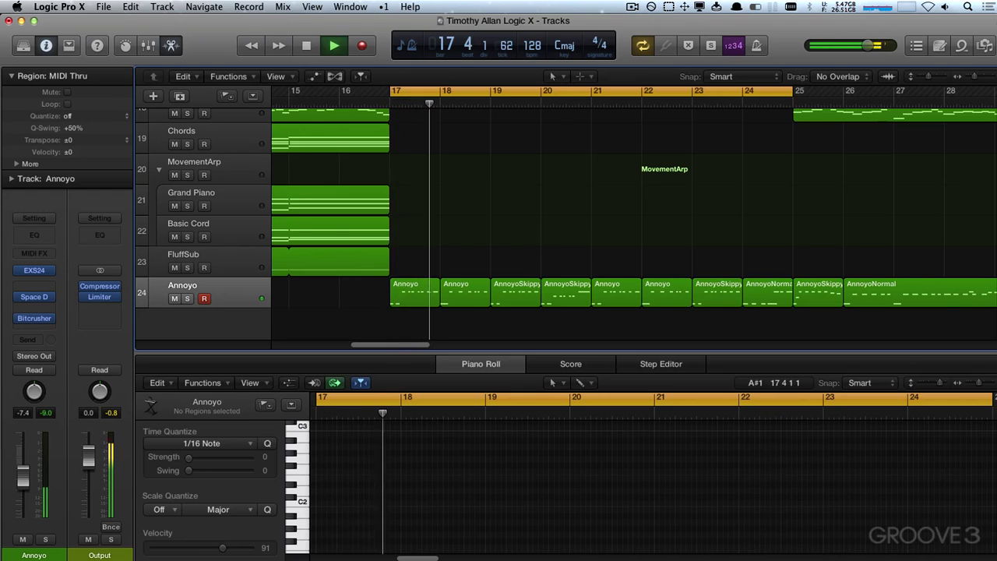
Insert a Compressor after the Bitcrusher on the Annoyo channel and set its side chain to Bus 64
mouse_move(370, 538)
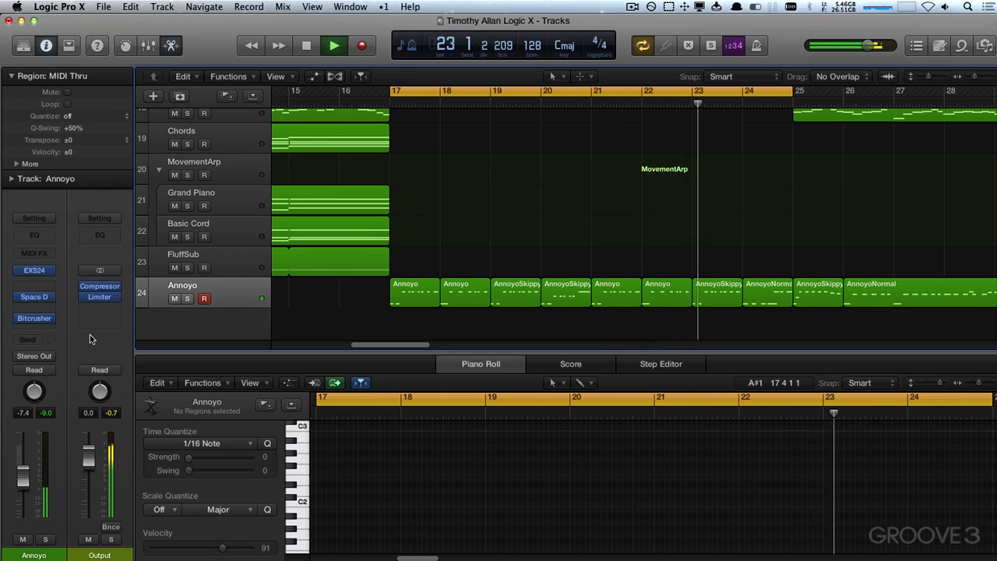
click(38, 328)
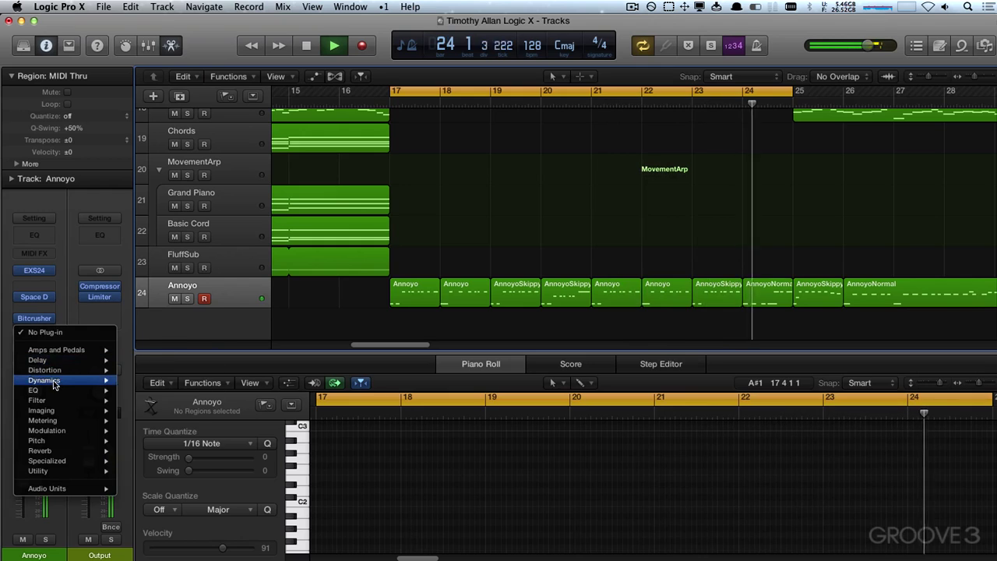
mouse_move(70, 380)
mouse_move(155, 390)
click(232, 392)
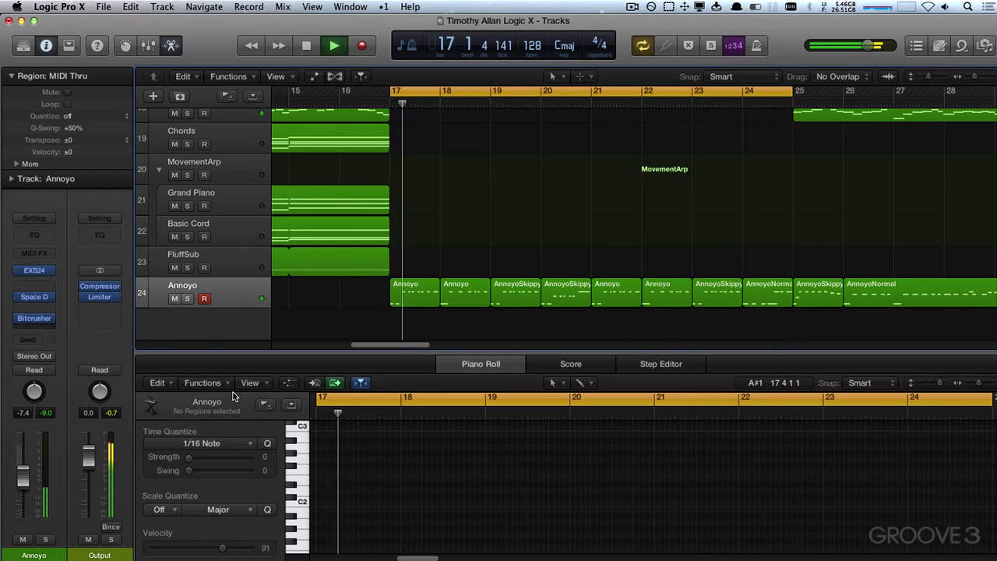
click(308, 71)
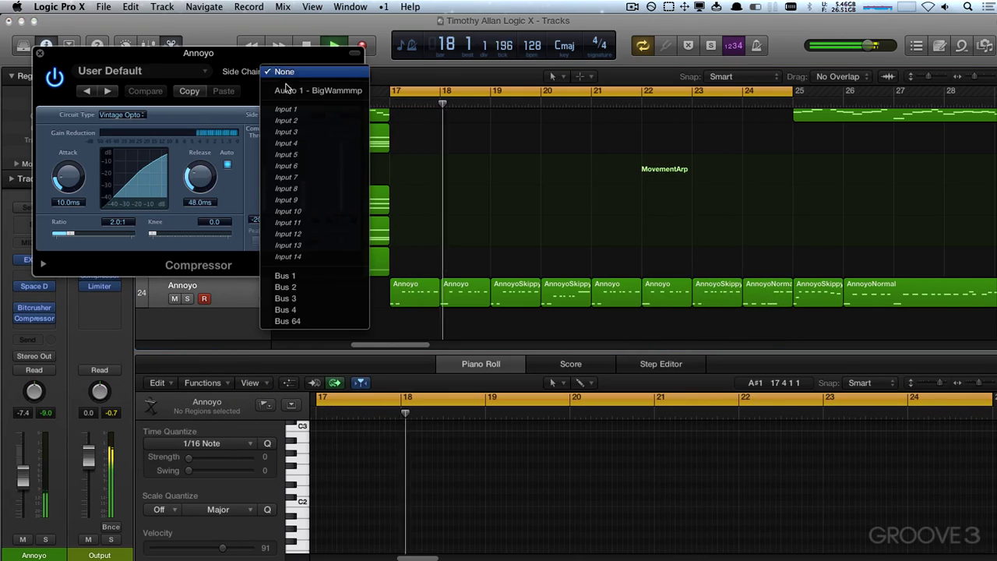
click(294, 321)
Set the Annoyo compressor to 0 ms attack, -42.5 dB threshold and 6.3:1 ratio, with automatic release off
drag(199, 55, 447, 189)
drag(316, 312, 316, 343)
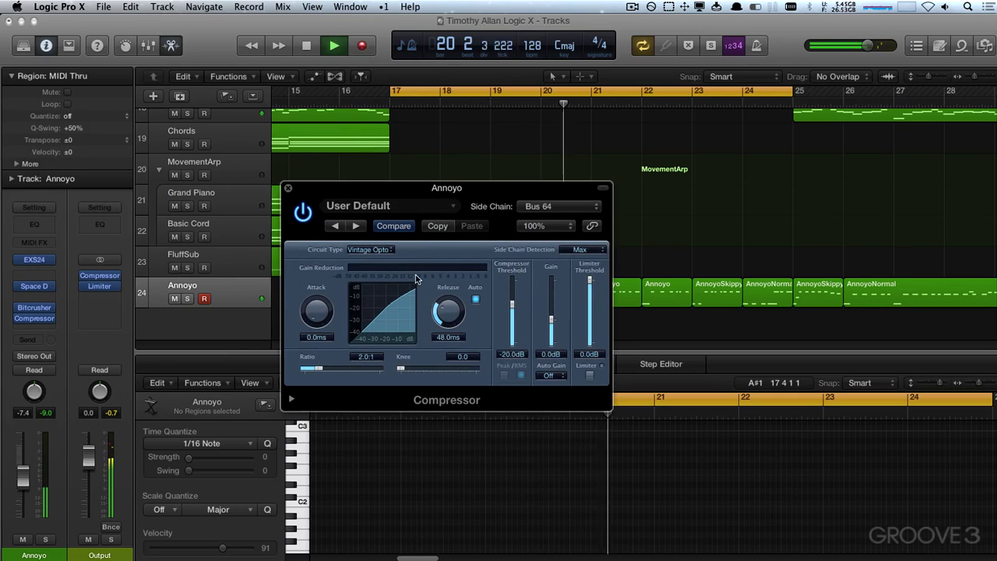
drag(512, 304, 511, 335)
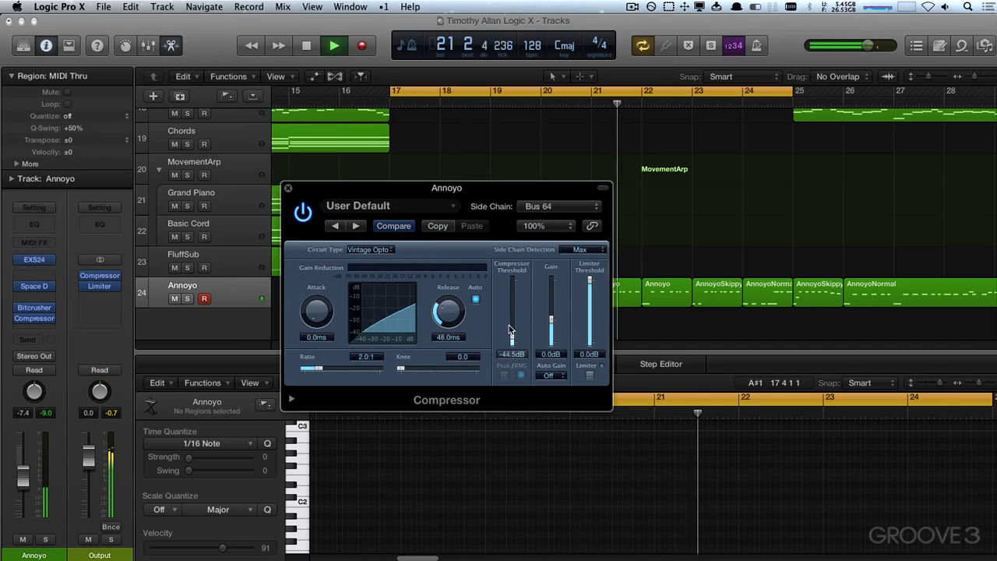
click(475, 299)
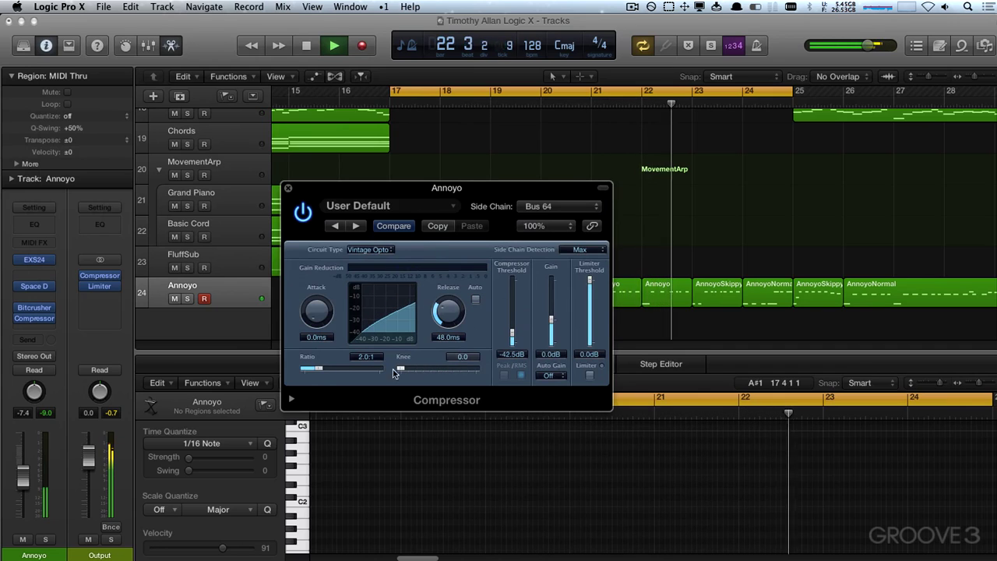
mouse_move(335, 376)
mouse_down()
mouse_move(327, 372)
mouse_move(344, 368)
mouse_up()
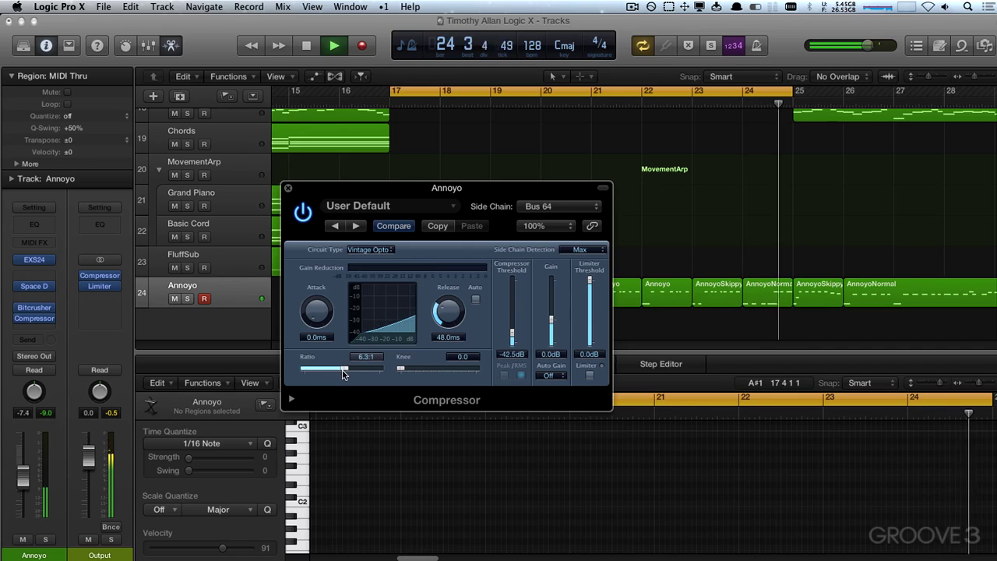
Change the compressor's circuit type to Studio VCA and set its release to 210 ms
click(367, 249)
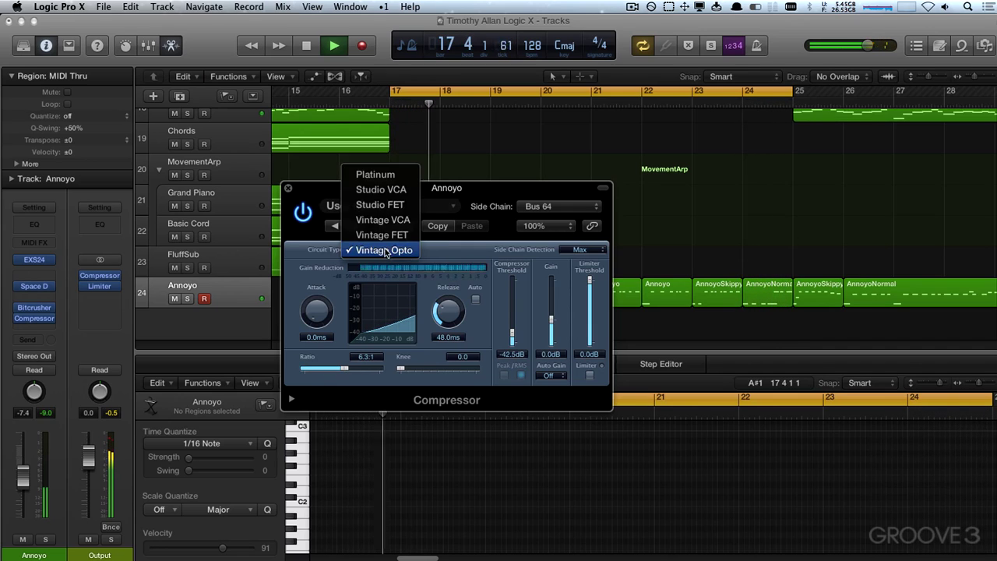
click(389, 190)
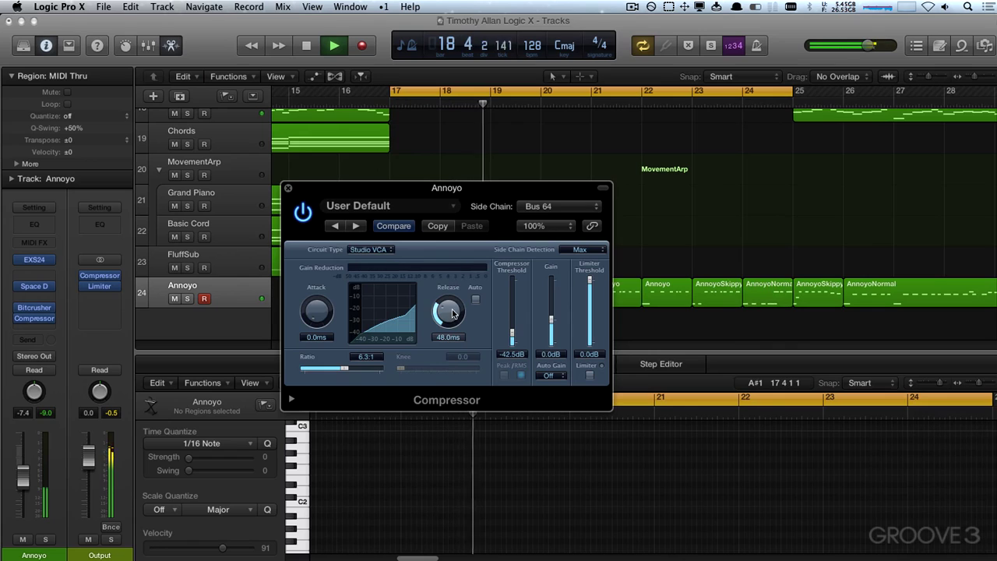
drag(451, 302, 451, 291)
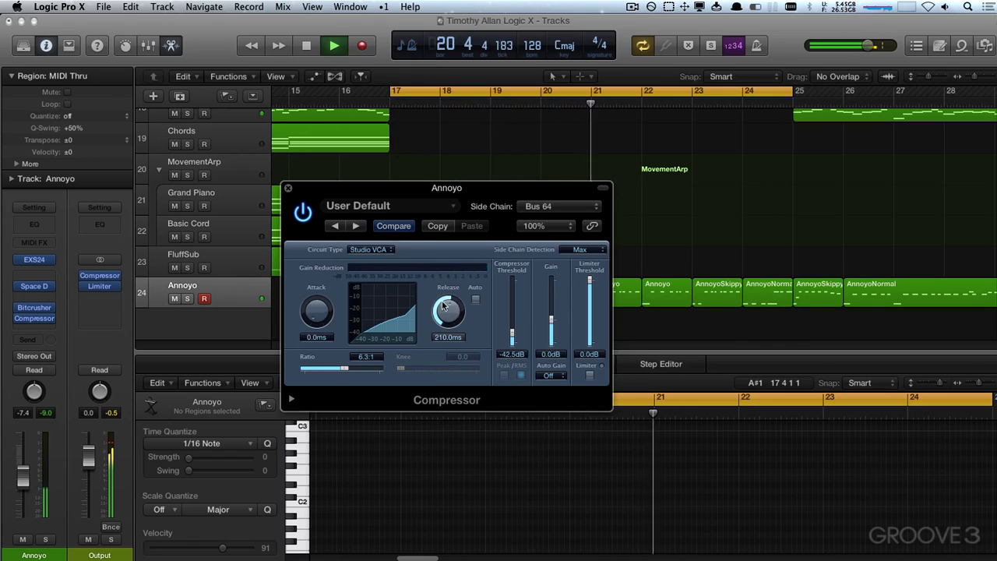
Try the Platinum circuit type with a release of 240 ms, and return the compressor to Studio VCA
click(383, 250)
click(375, 234)
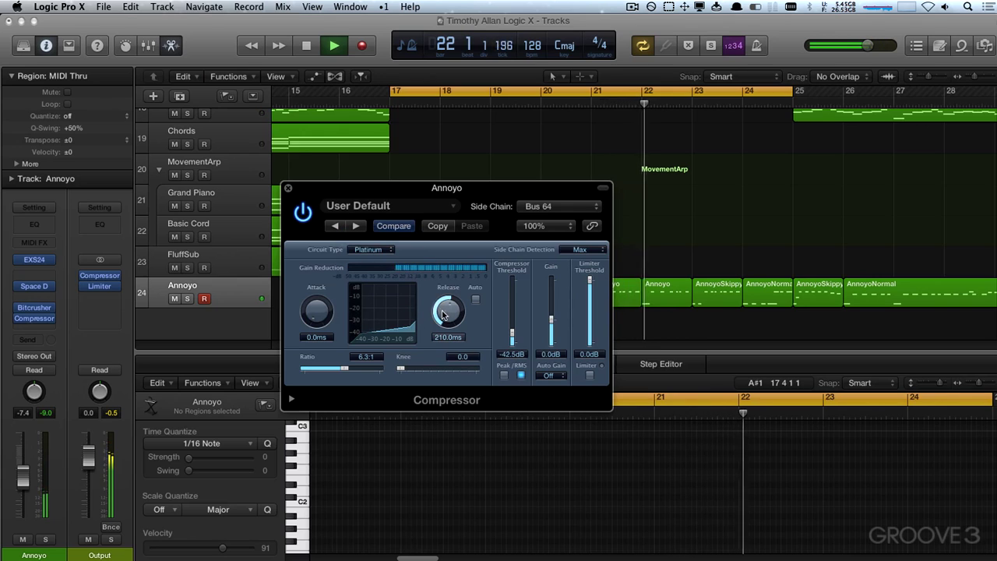
drag(448, 315, 450, 290)
click(368, 250)
click(368, 266)
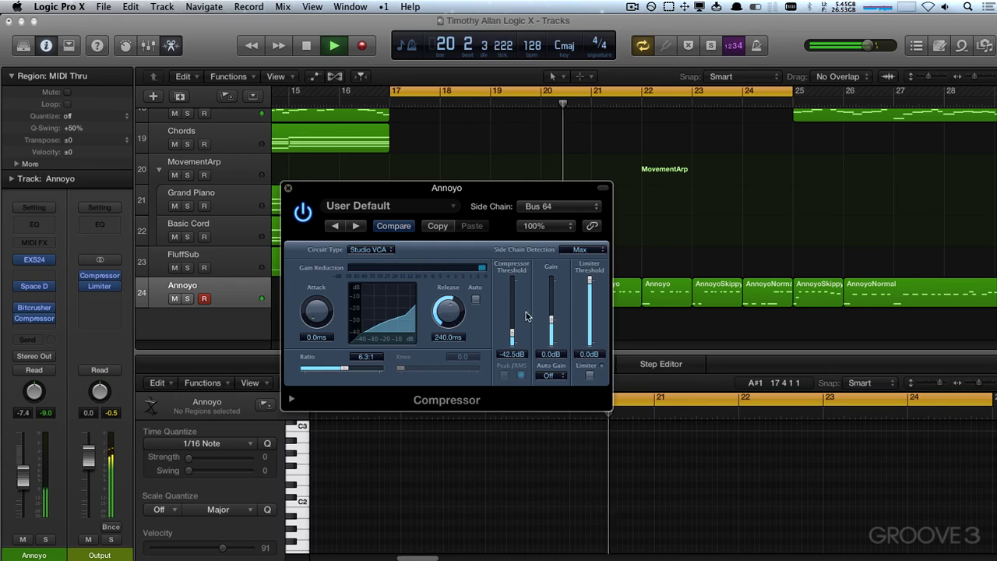
Set the compressor's threshold to -49.5 dB and release to 210 ms, and compare the sound with the plug-in bypassed
drag(512, 333, 512, 350)
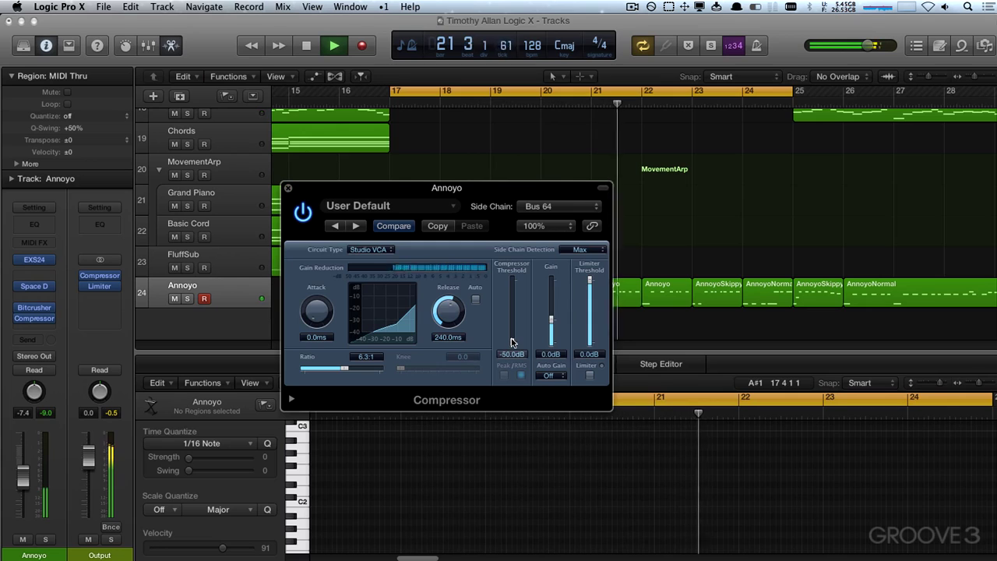
drag(463, 318, 462, 325)
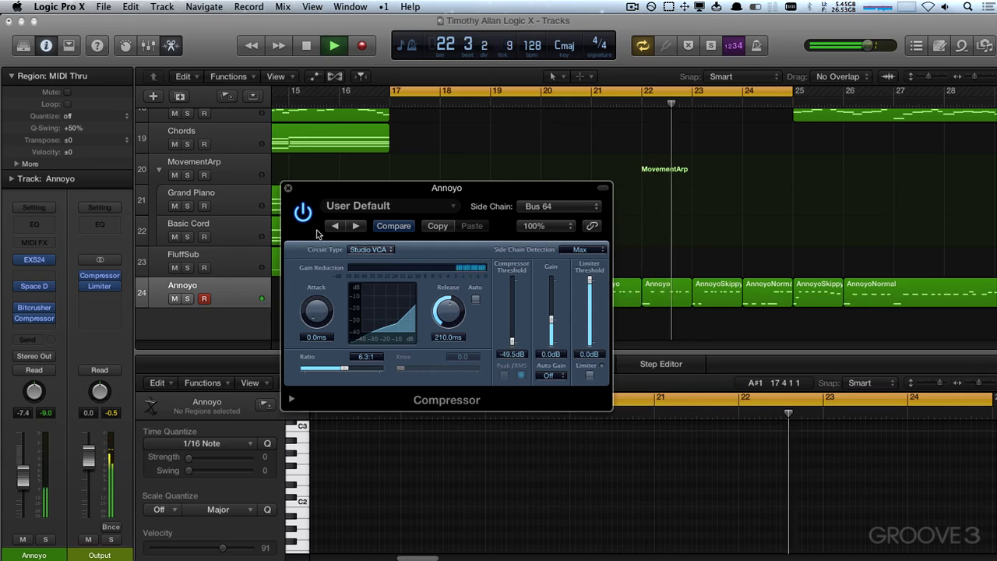
click(303, 213)
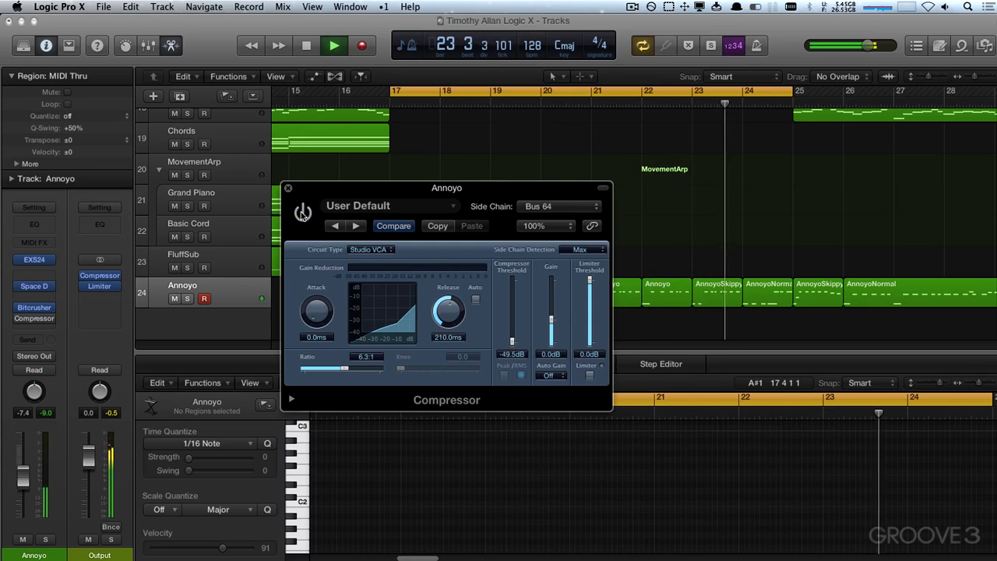
click(302, 213)
click(288, 190)
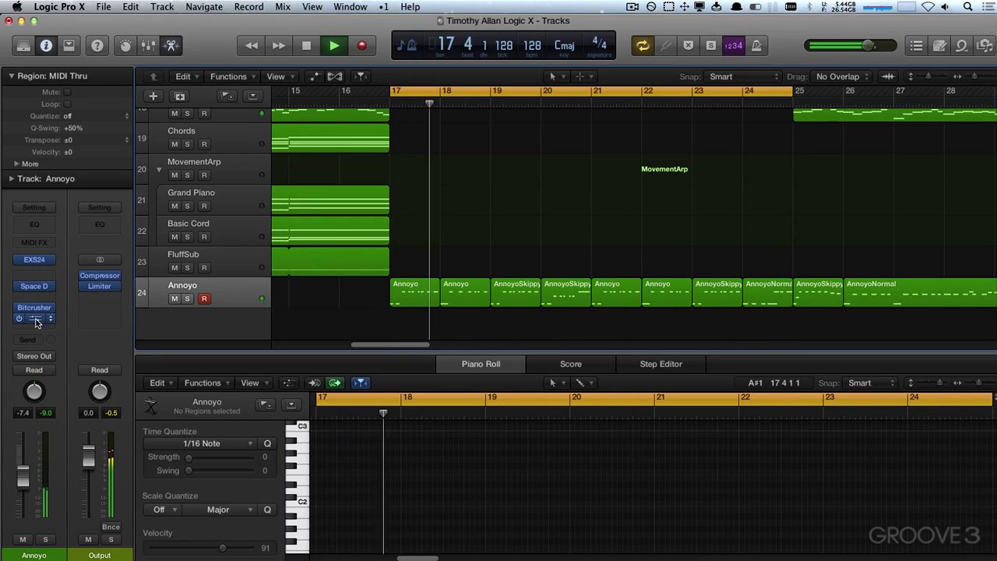
Duplicate the Annoyo channel's Compressor into the next insert slot, and play with the channel volume raised to -5.0 dB
drag(33, 317, 35, 326)
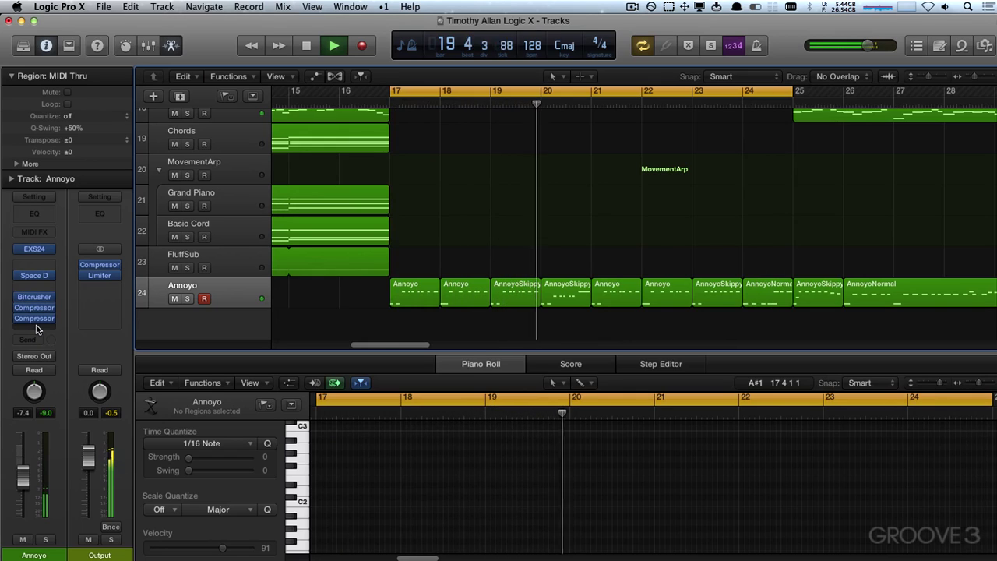
key(space)
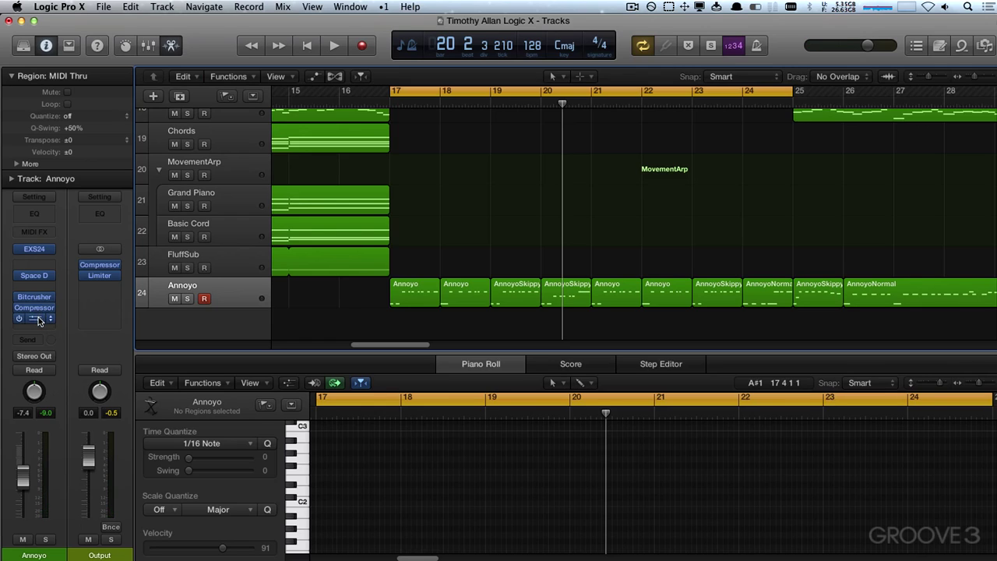
click(41, 308)
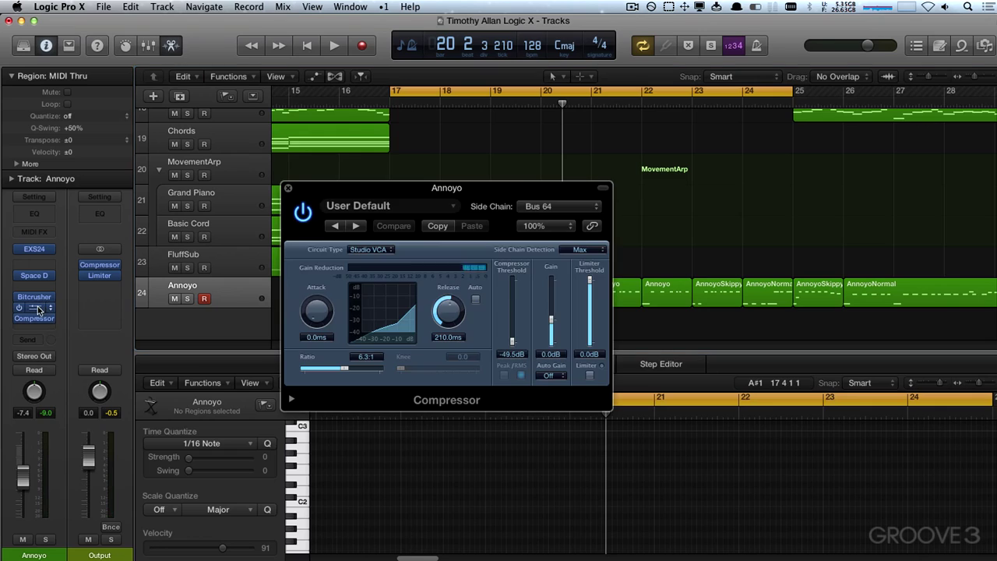
drag(407, 188, 358, 185)
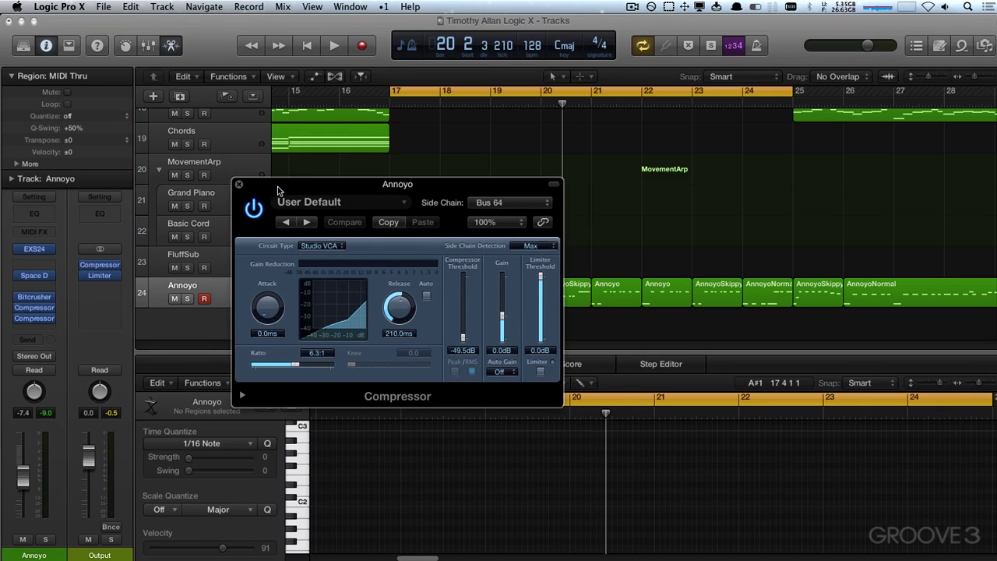
click(240, 186)
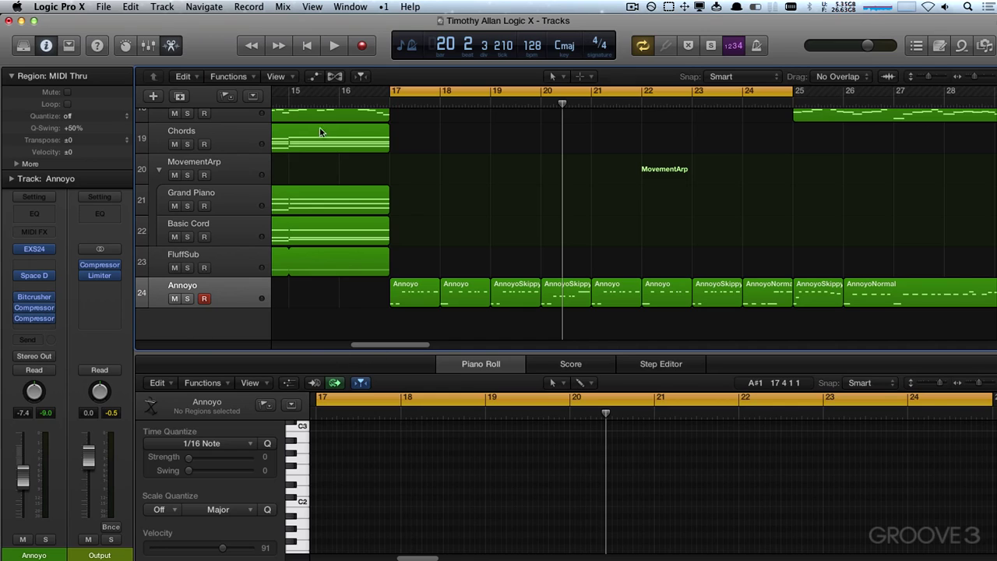
key(space)
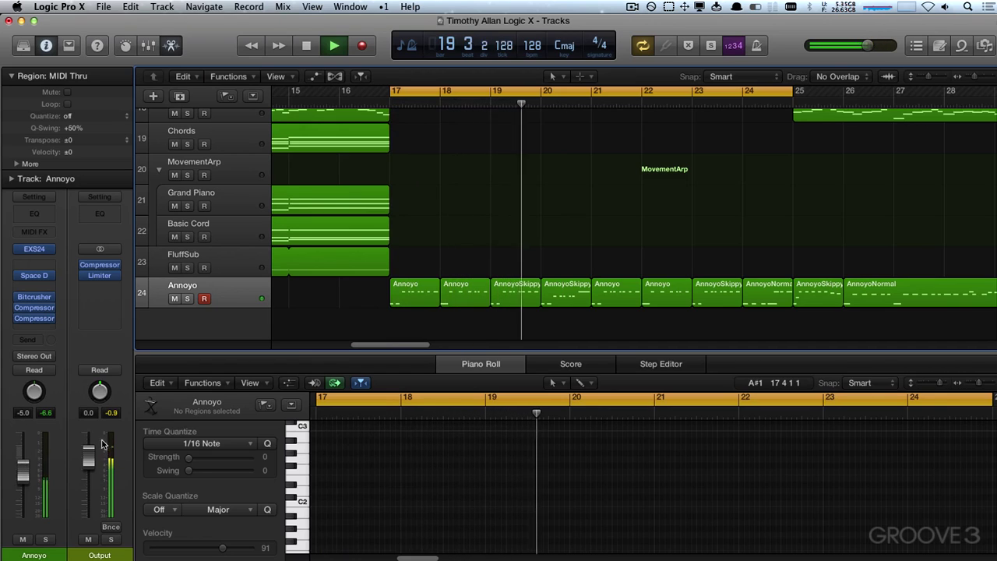
Set the first of the two Annoyo compressors to -42.0 dB threshold, 4.8:1 ratio and 210 ms release
click(34, 307)
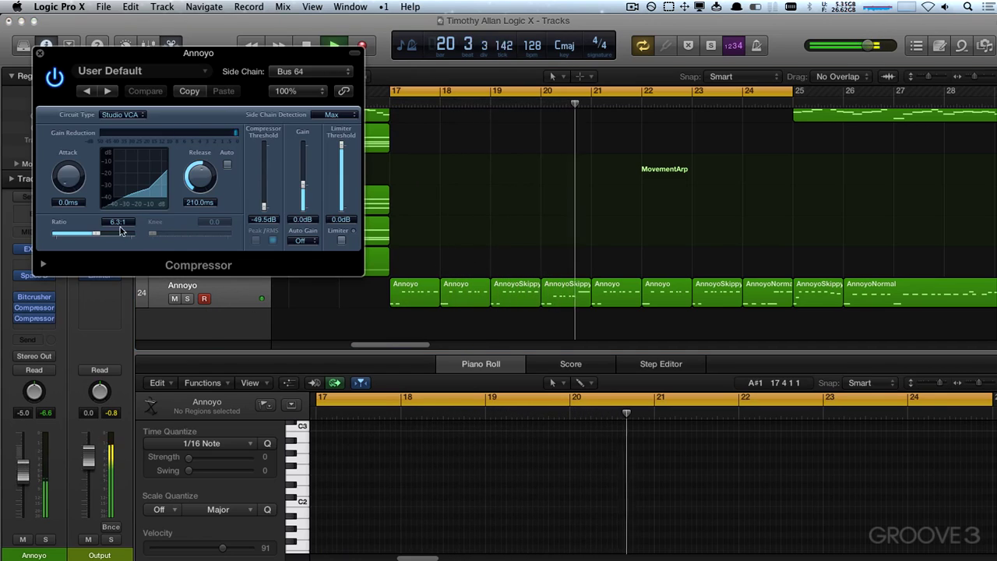
drag(263, 206, 263, 200)
drag(201, 178, 208, 180)
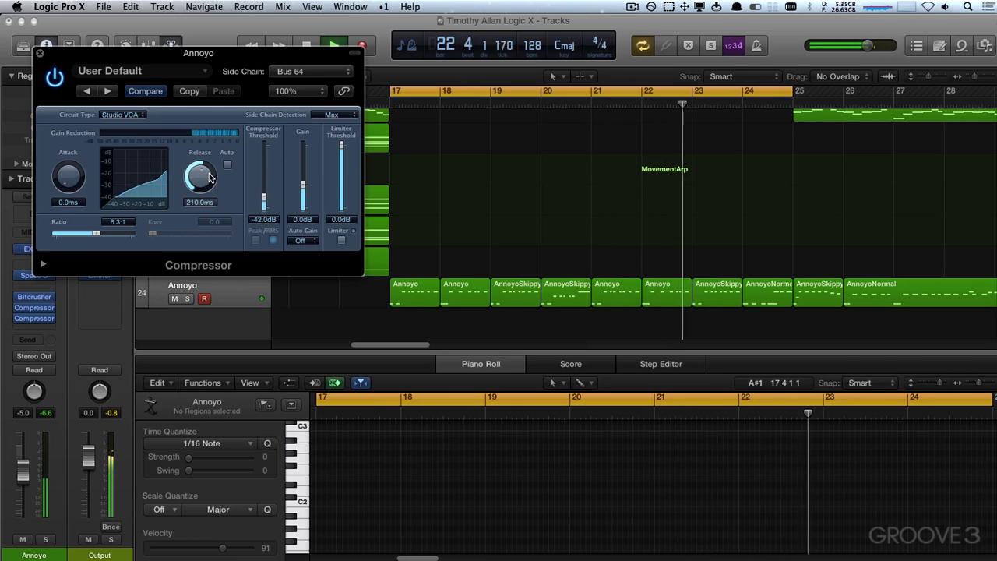
scroll(208, 178, up, 3)
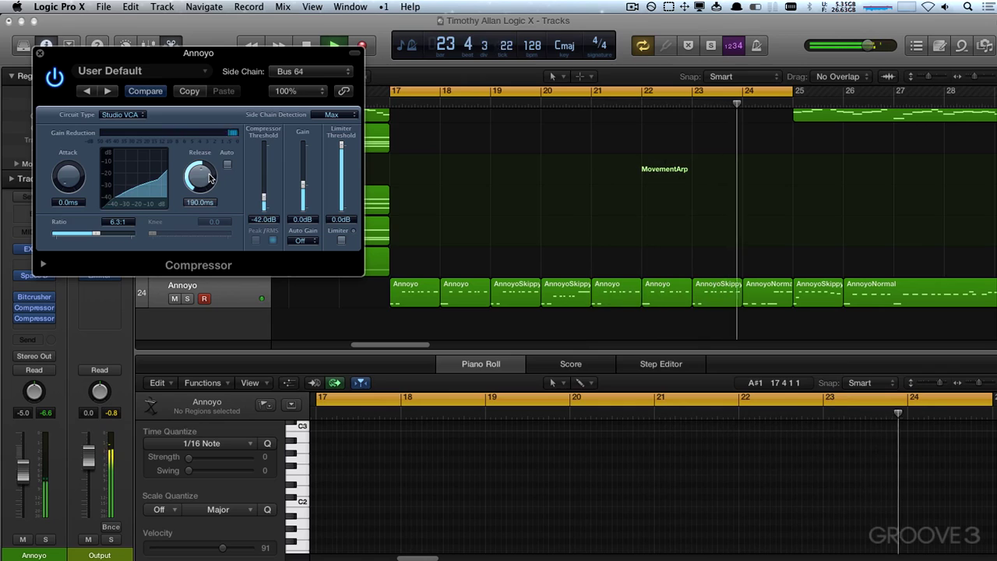
drag(97, 233, 91, 234)
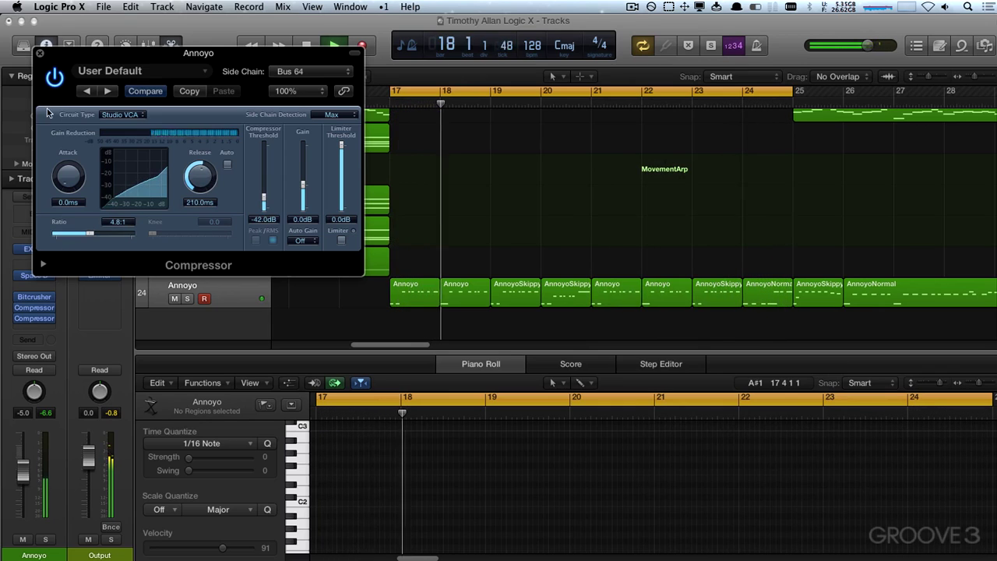
click(39, 54)
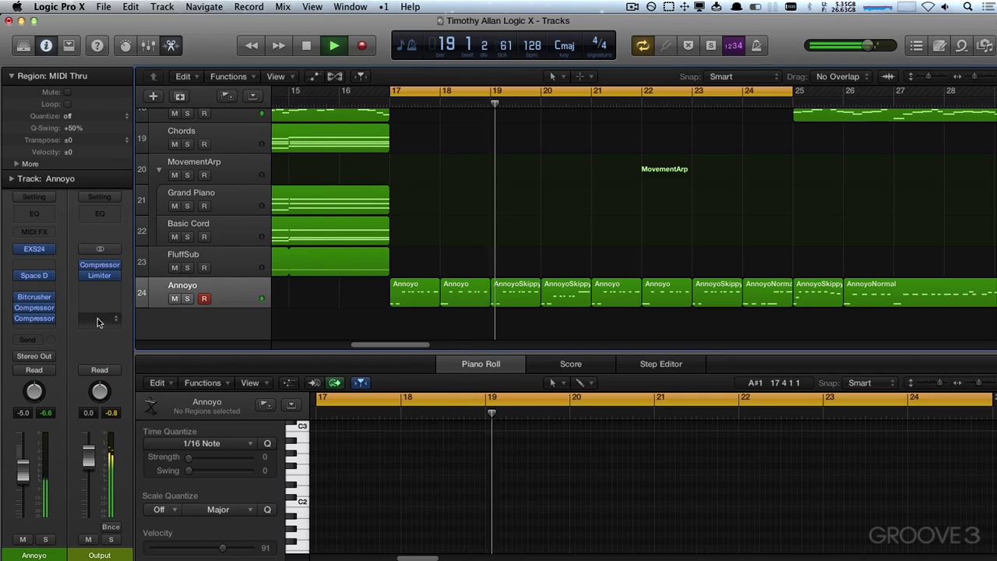
Fine-tune the reverb output level in the Annoyo channel's Space Designer during playback, and close the plug-in
click(34, 275)
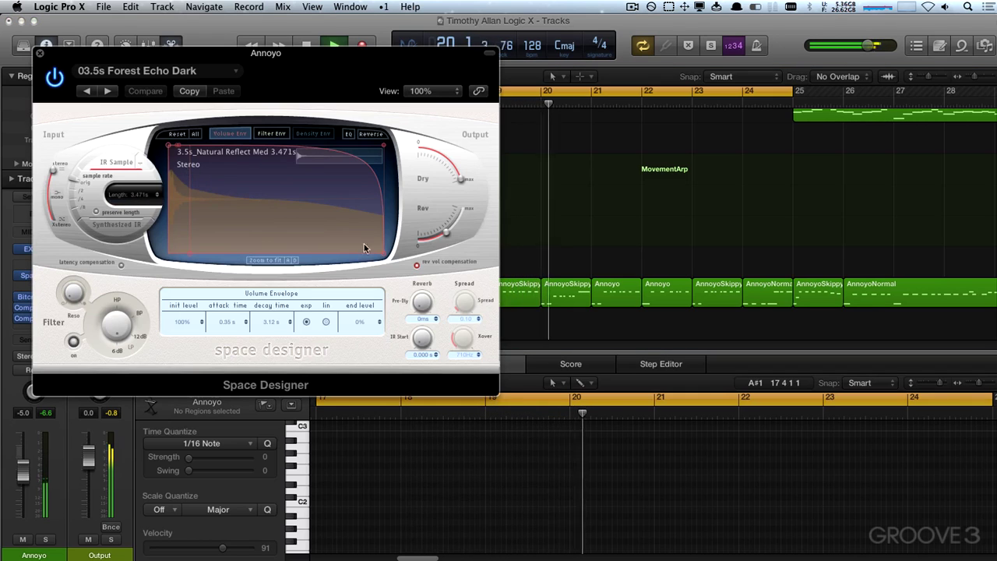
drag(442, 247, 451, 236)
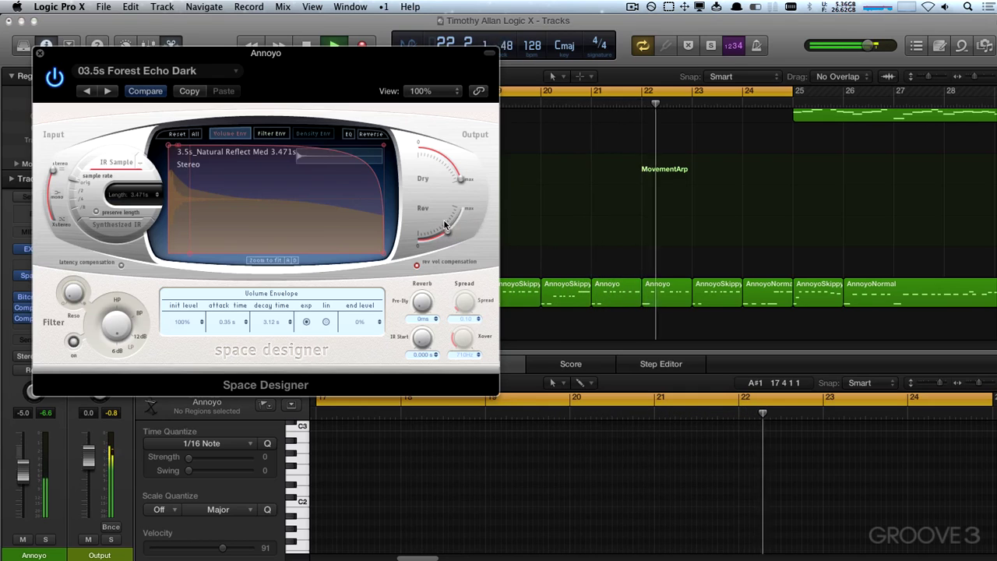
drag(402, 53, 640, 105)
click(278, 104)
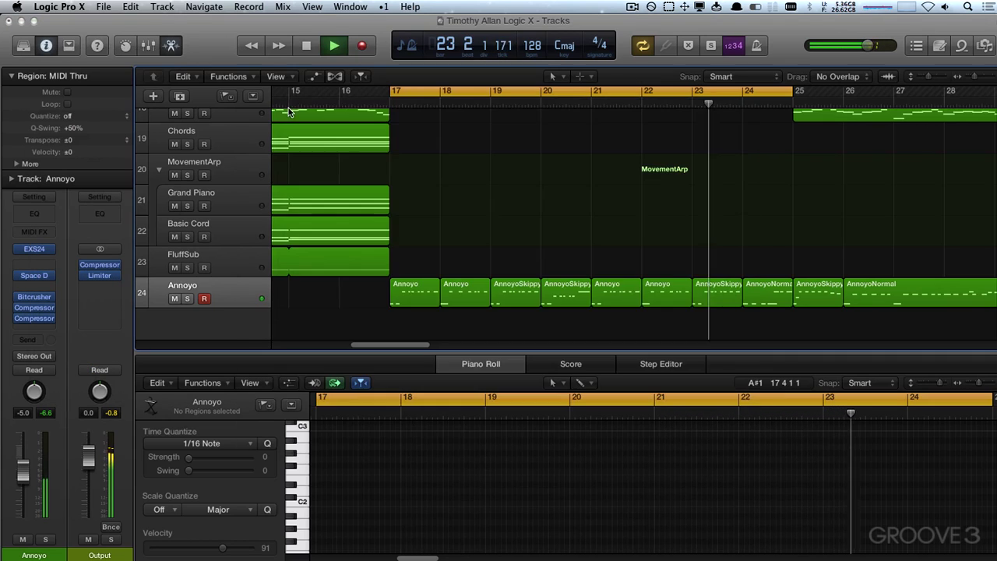
Insert a Channel EQ on the Annoyo channel between Space Designer and Bitcrusher
click(34, 266)
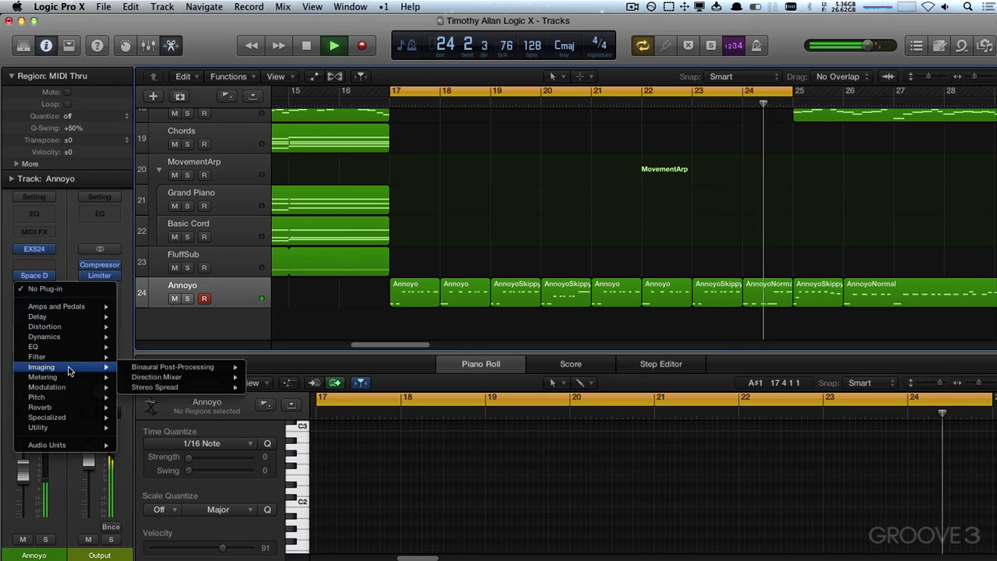
mouse_move(74, 350)
mouse_move(187, 346)
click(233, 345)
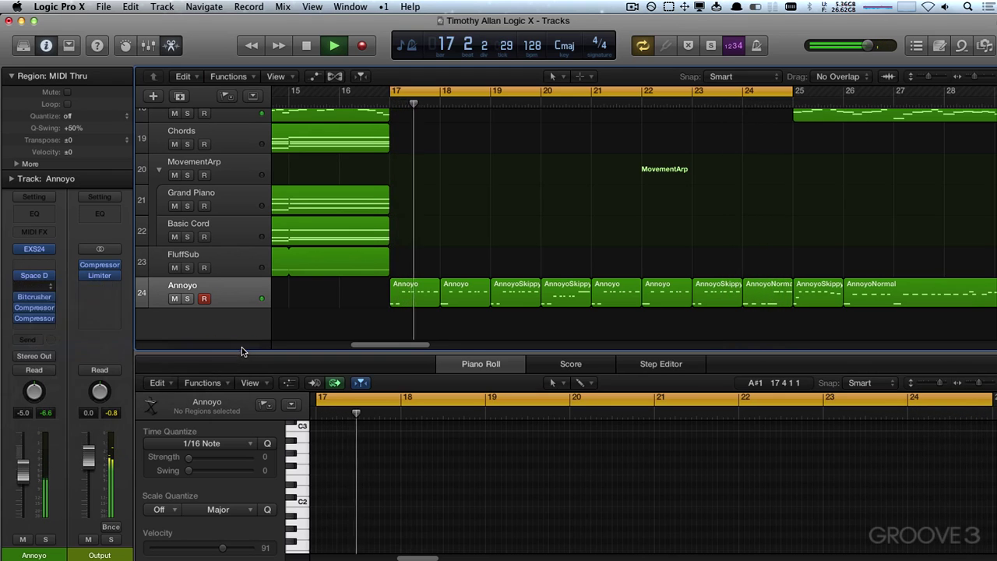
drag(256, 53, 425, 74)
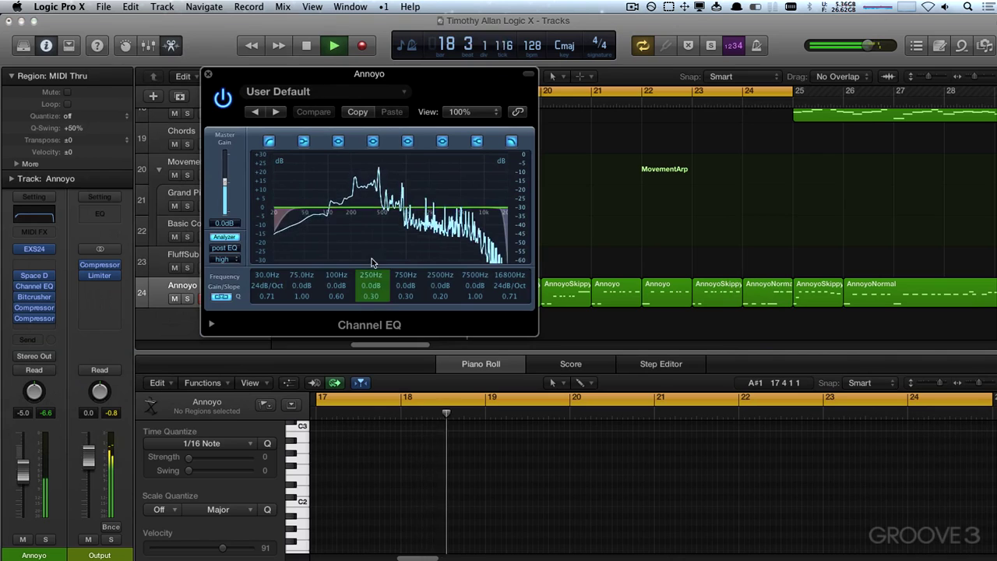
Set the EQ's low cut to 186 Hz, high cut to 12000 Hz, high shelf to -3.0 dB at 10200 Hz and upper bell to -2.5 dB at 6800 Hz
mouse_move(271, 227)
mouse_down()
mouse_move(382, 229)
mouse_move(345, 229)
mouse_up()
drag(502, 216, 483, 222)
mouse_move(356, 234)
mouse_down()
mouse_move(429, 246)
mouse_move(337, 232)
mouse_up()
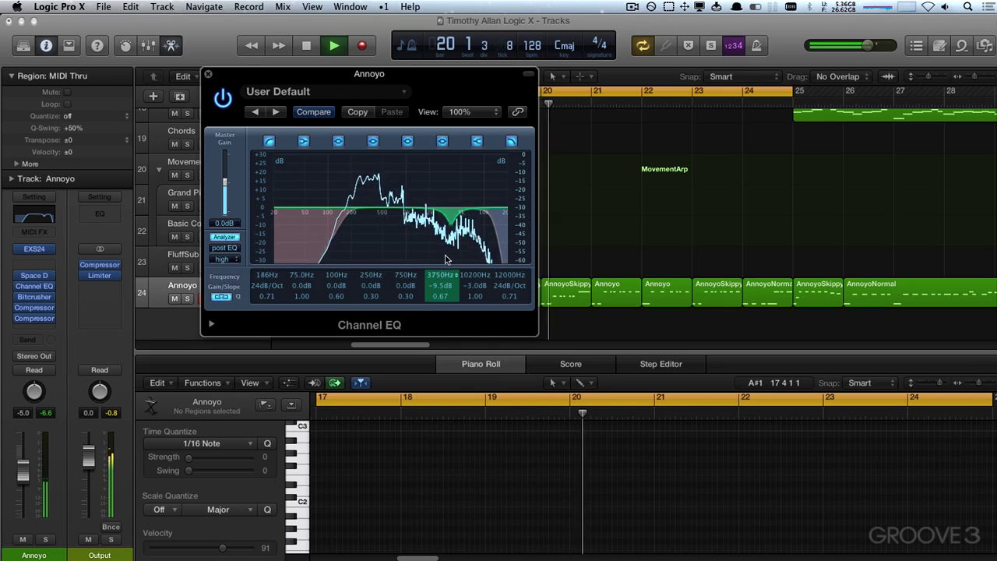
drag(446, 260, 466, 246)
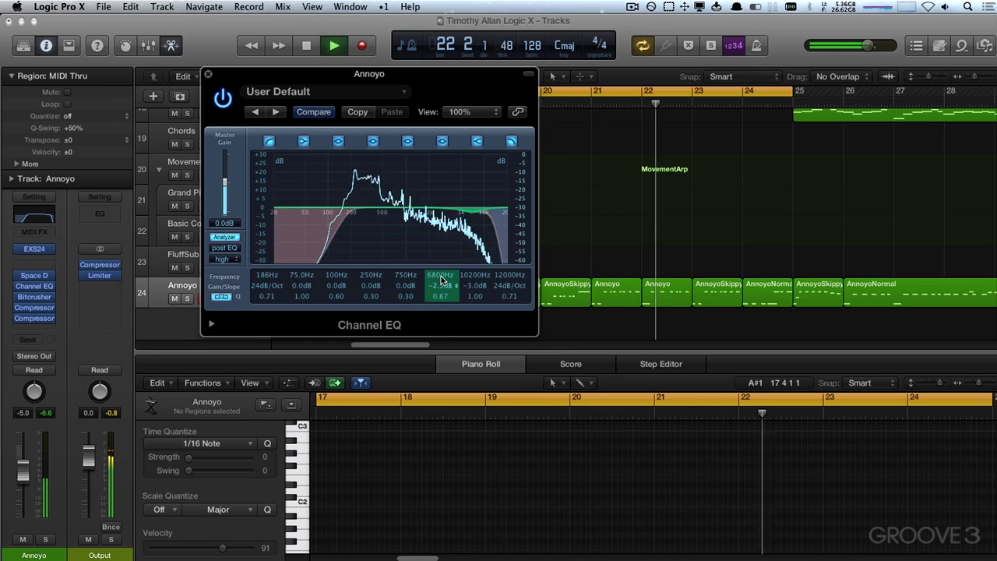
drag(441, 281, 441, 282)
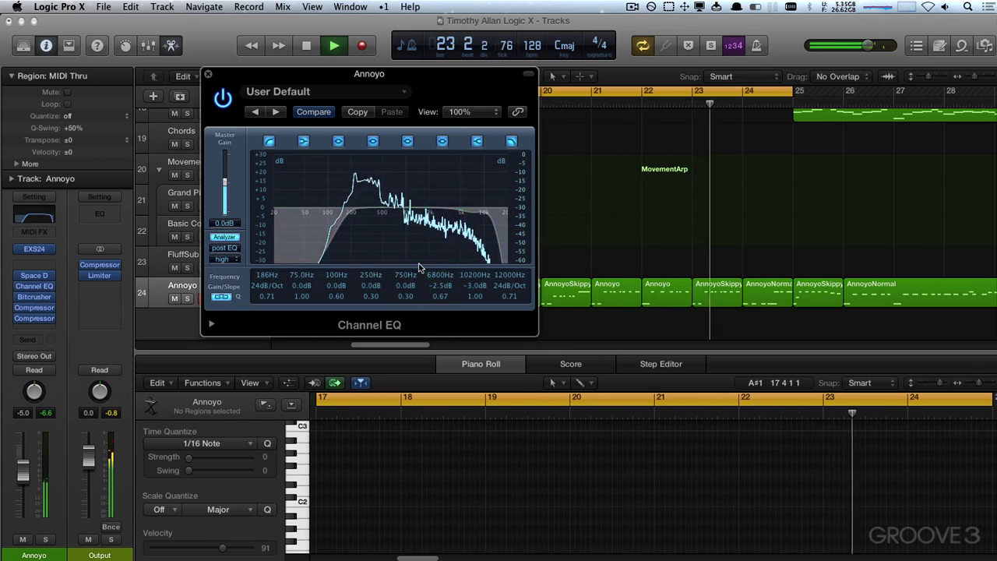
Sweep the EQ's 750 Hz band as a boost, set it to 415 Hz, -8.5 dB and Q 0.64, and close the EQ
drag(407, 204, 416, 192)
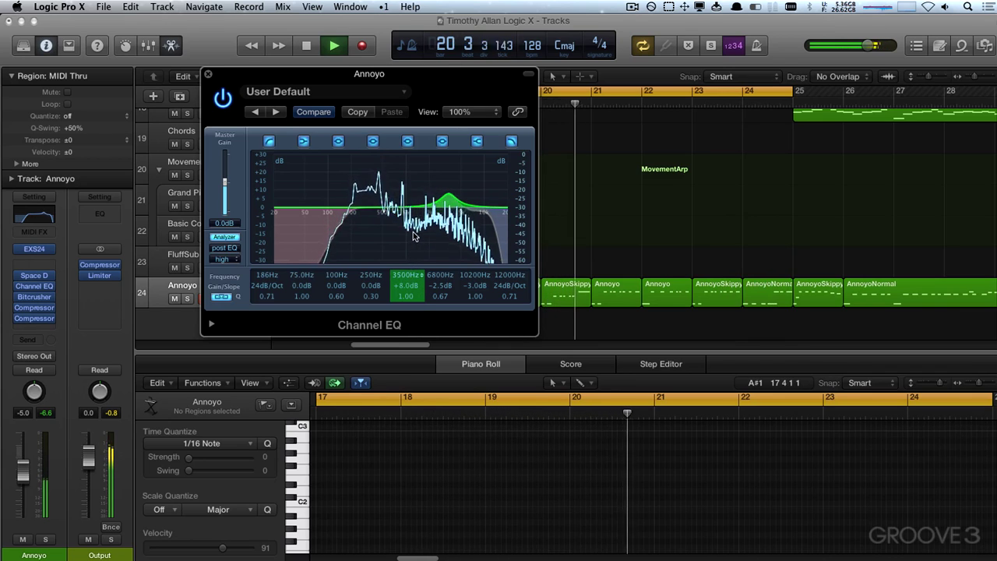
drag(413, 236, 415, 226)
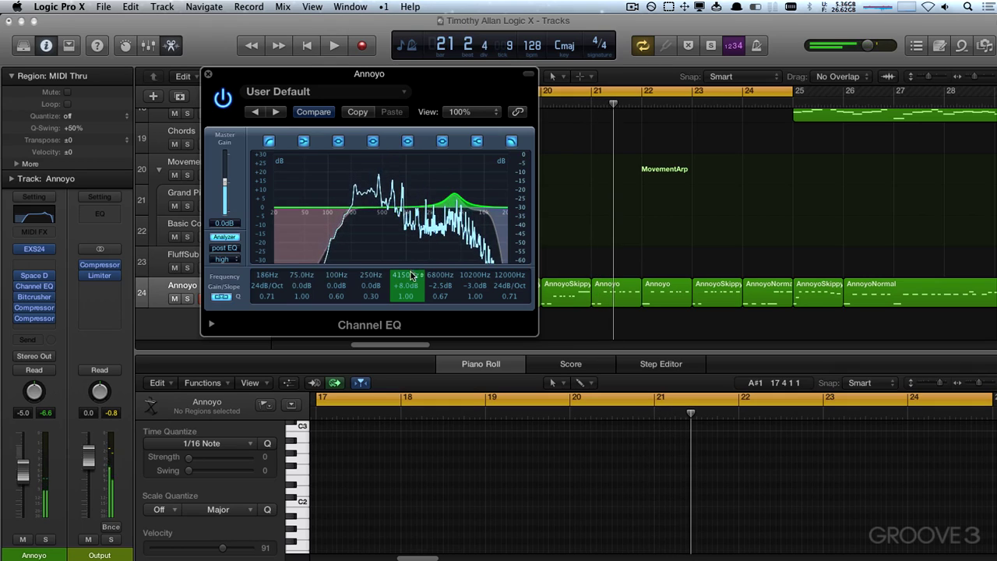
scroll(413, 289, up, 1)
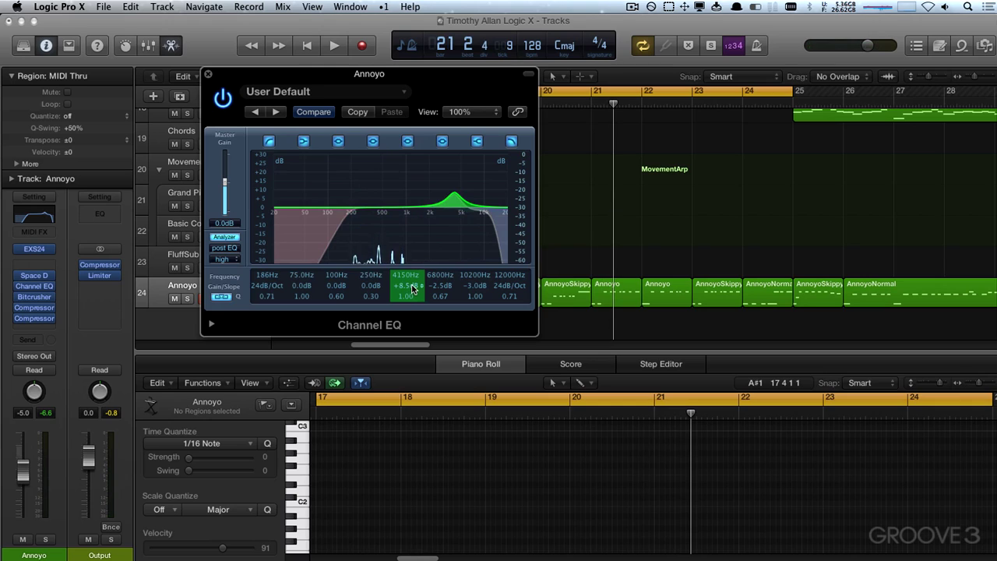
key(space)
drag(412, 280, 392, 377)
mouse_move(405, 285)
mouse_down()
mouse_move(402, 313)
mouse_move(404, 301)
mouse_up()
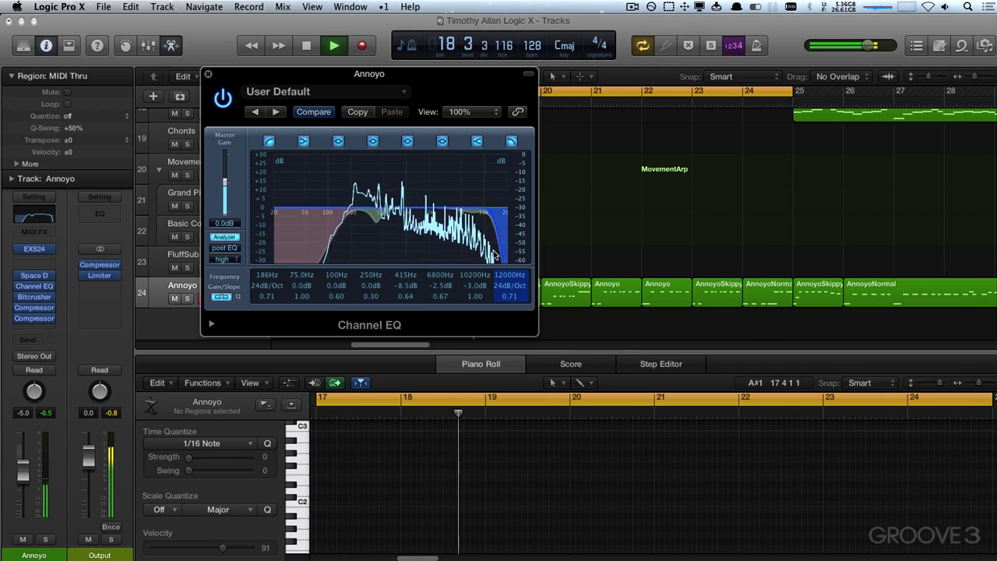
click(35, 286)
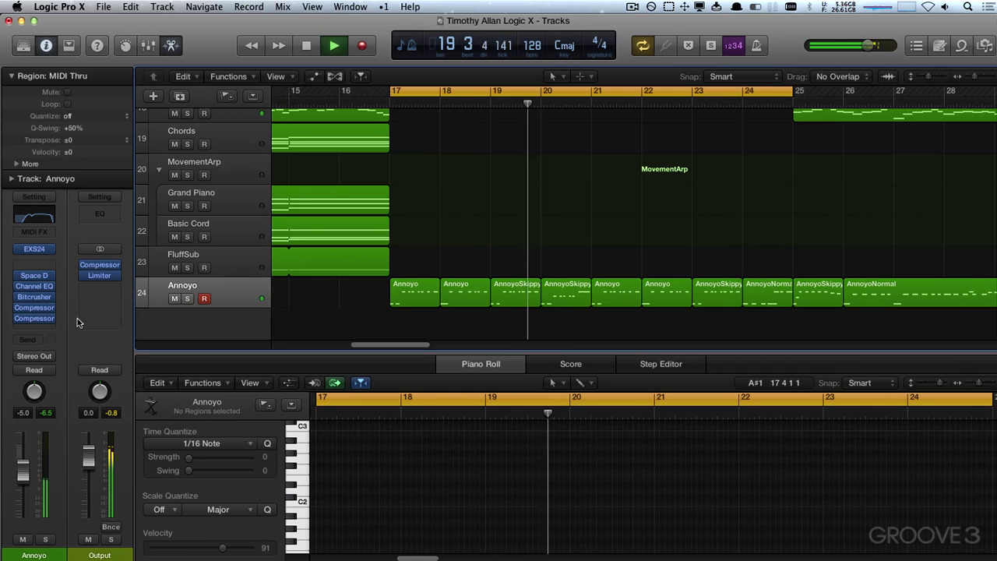
click(34, 327)
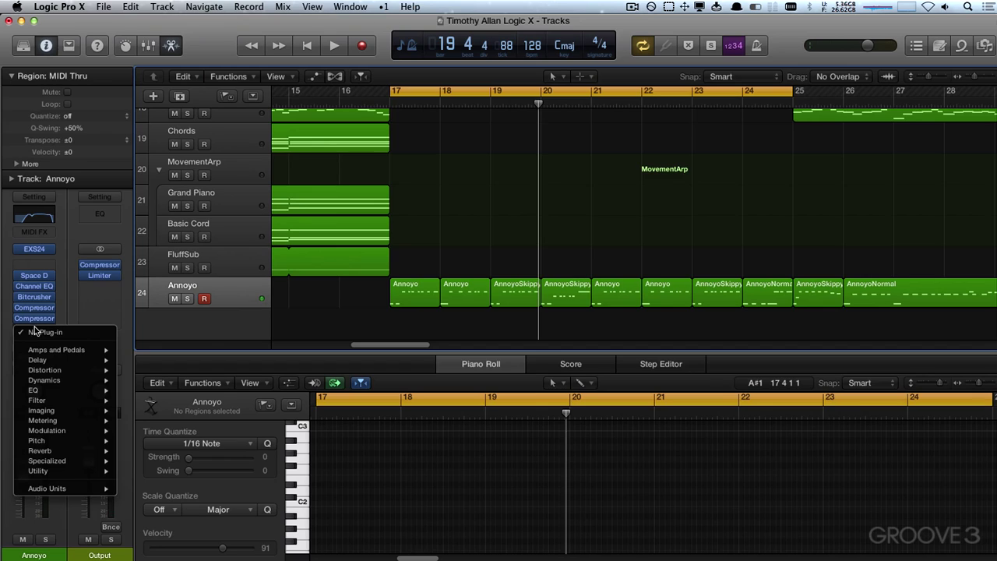
mouse_move(64, 384)
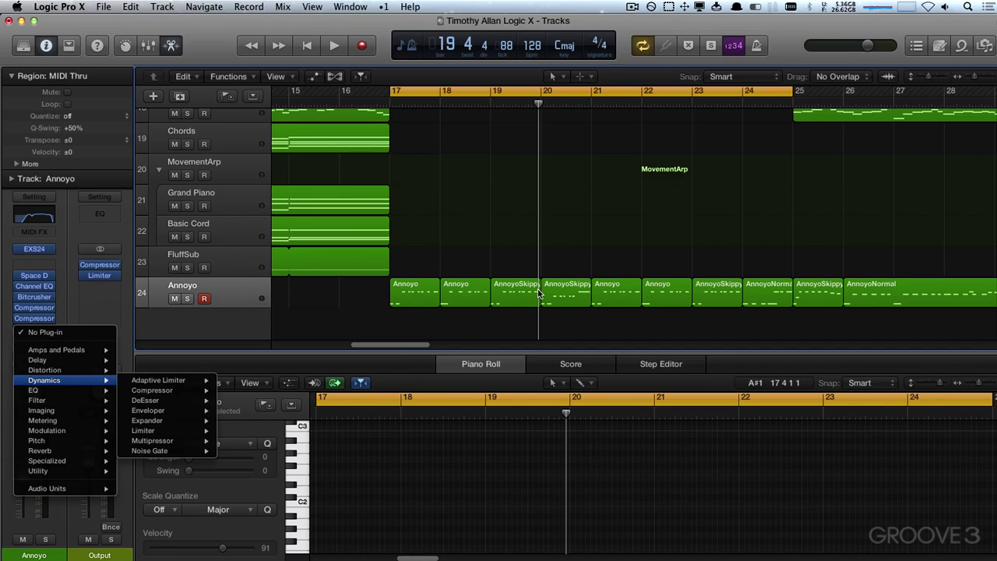
click(34, 250)
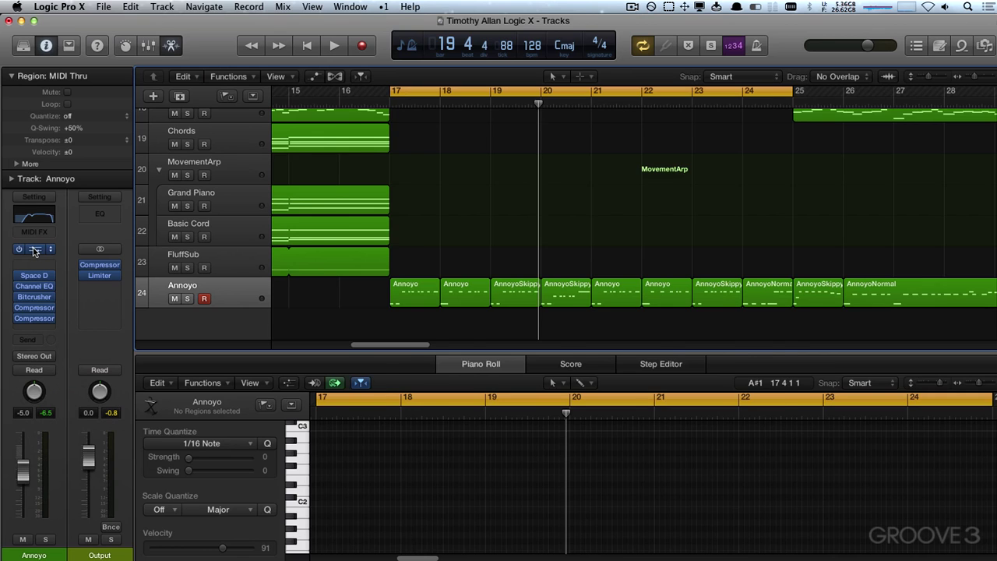
Open the Annoyo channel's EXS24 sampler and place its window clear of the bar ruler
click(35, 249)
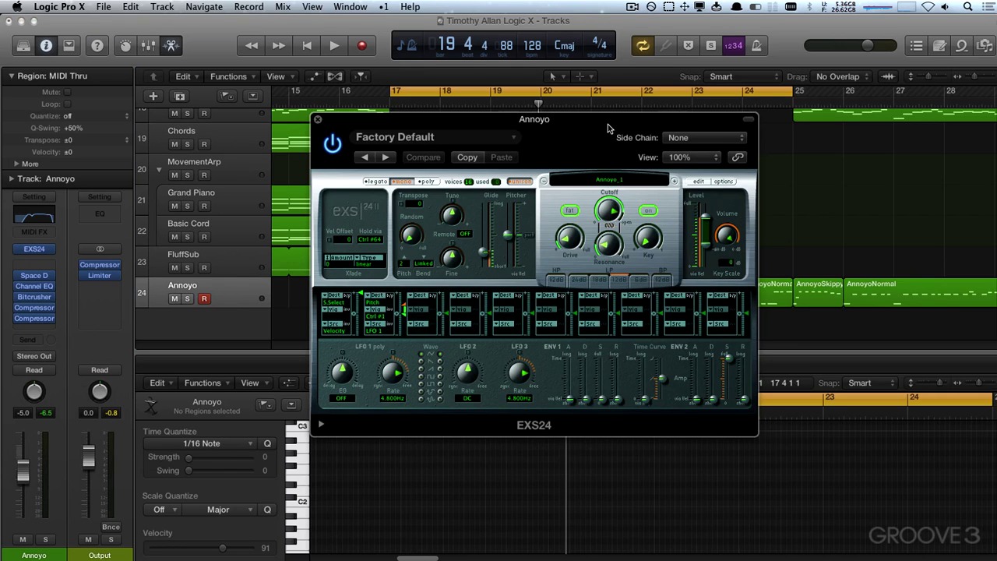
drag(607, 128, 447, 216)
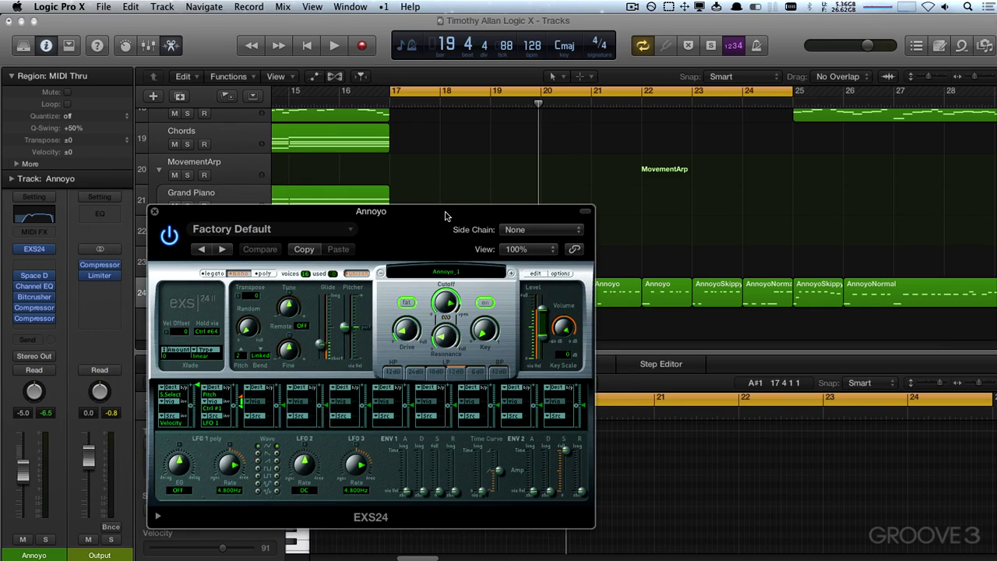
drag(446, 216, 304, 204)
Restrict the cycle range to bar 20 and play it with the EXS24 window open
key(space)
key(space)
click(534, 234)
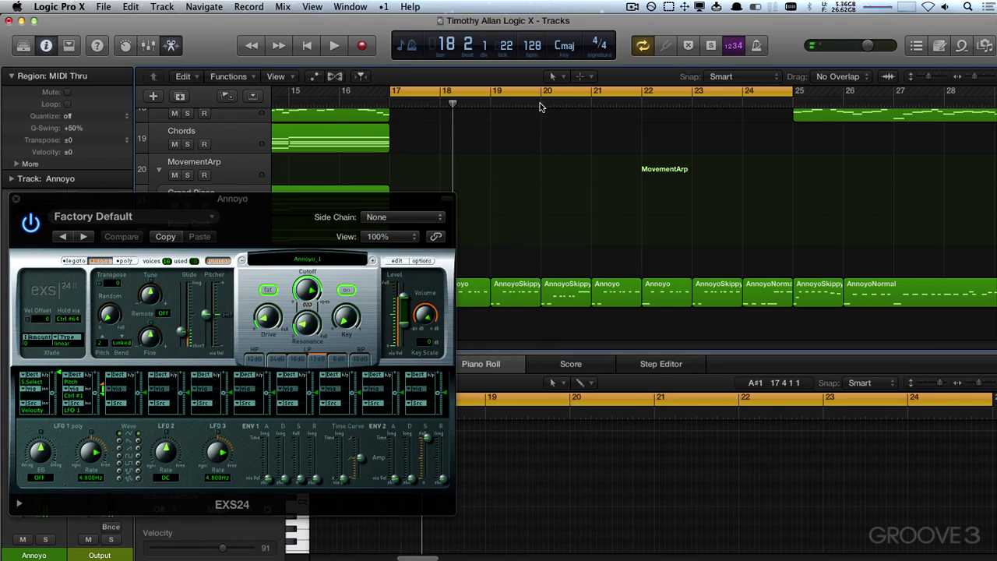
drag(543, 92, 577, 131)
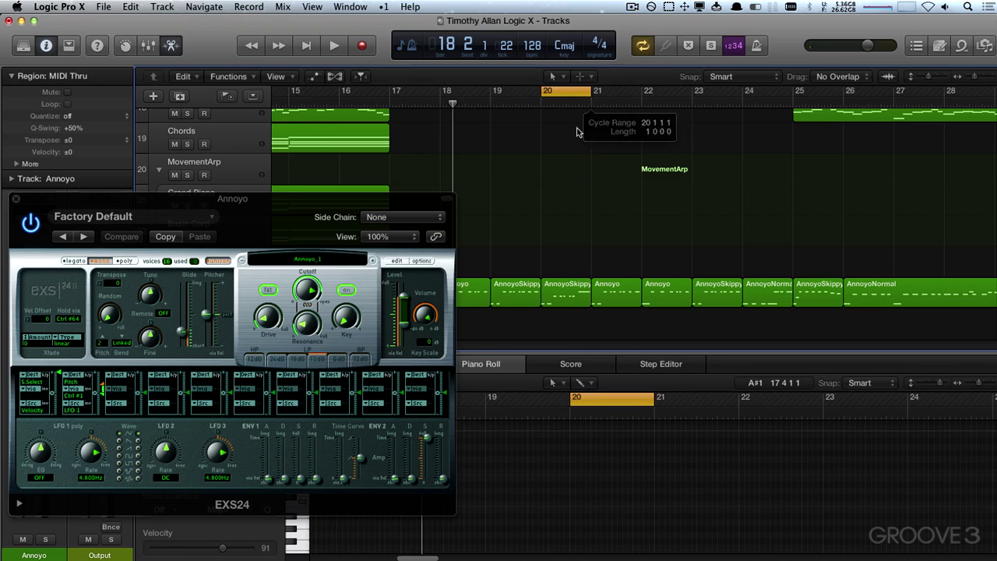
key(space)
drag(360, 199, 456, 209)
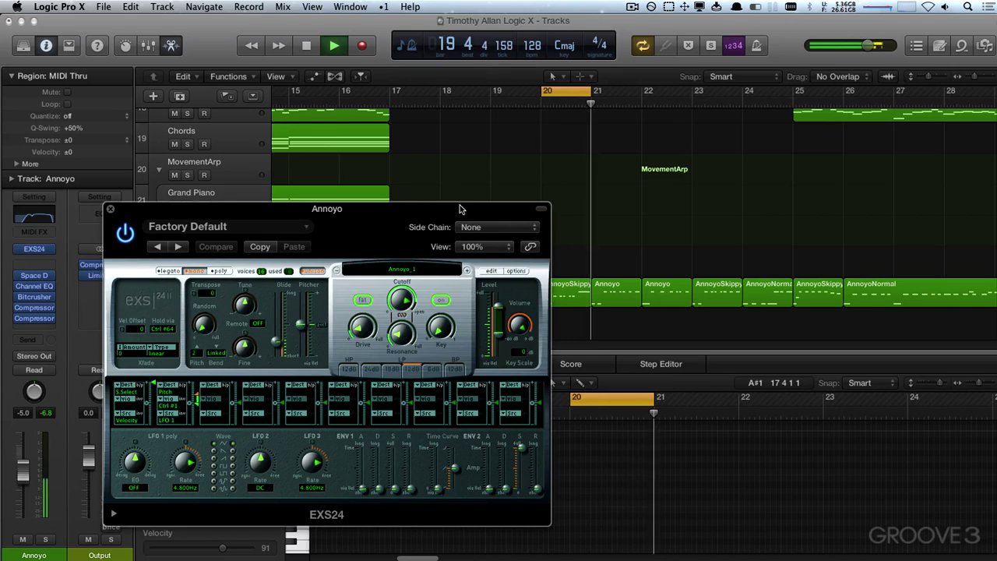
drag(460, 209, 300, 214)
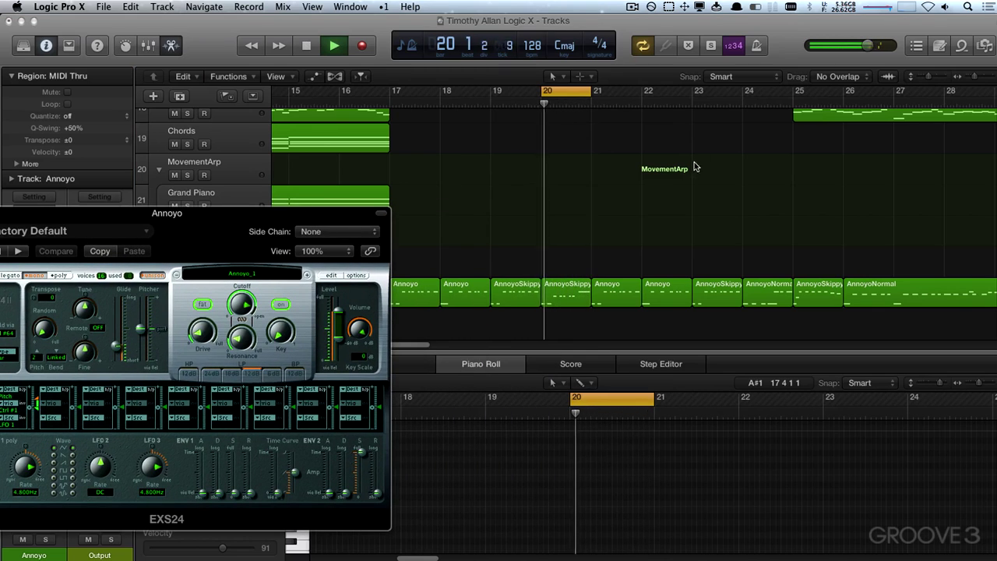
Shift the one-bar cycle range to bar 24 and loop it with the EXS24's filter controls in view
click(748, 105)
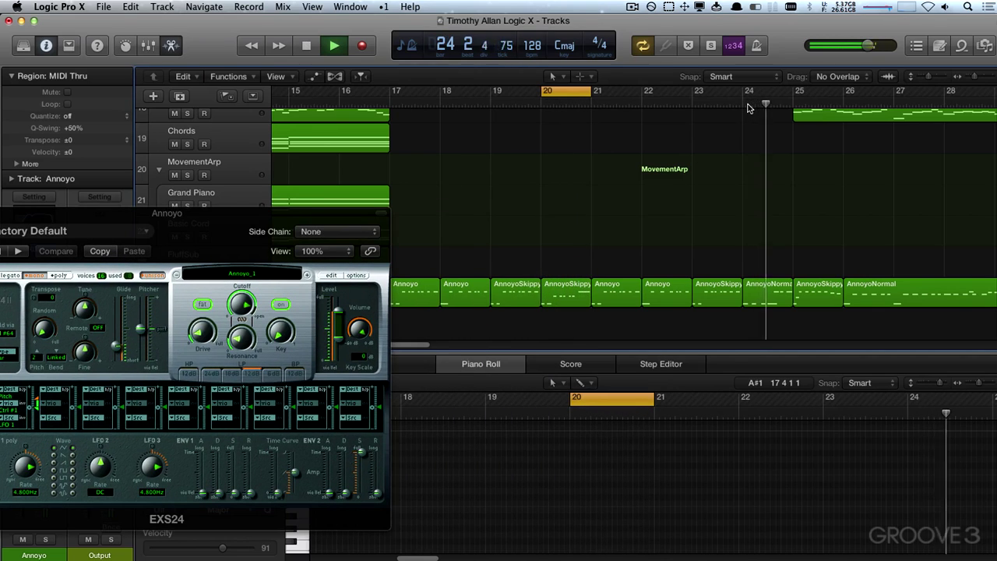
drag(565, 91, 771, 94)
drag(306, 214, 604, 155)
key(space)
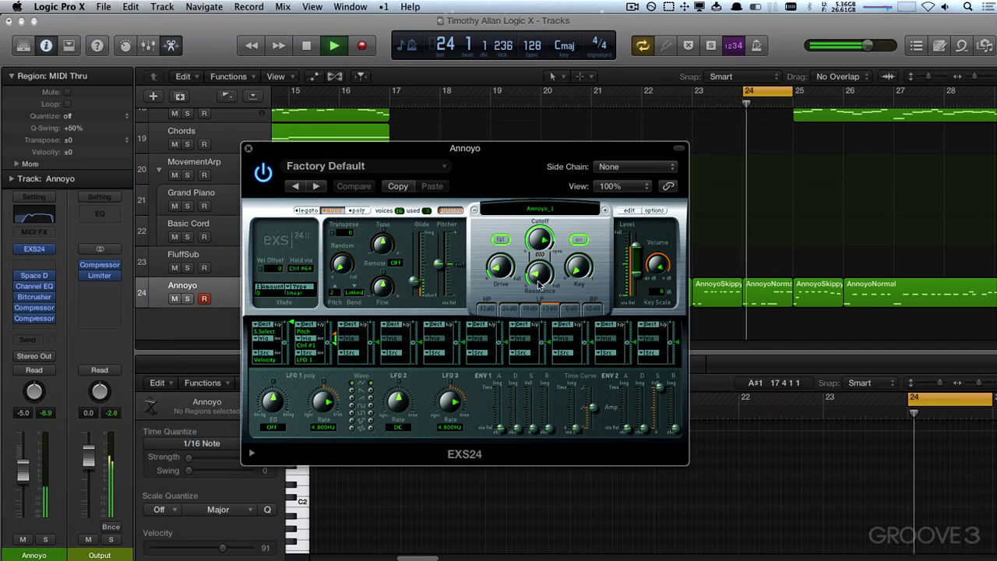
Try more filter resonance in the EXS24, raise the filter's key tracking and lower its cutoff while bar 24 loops
drag(550, 267, 549, 238)
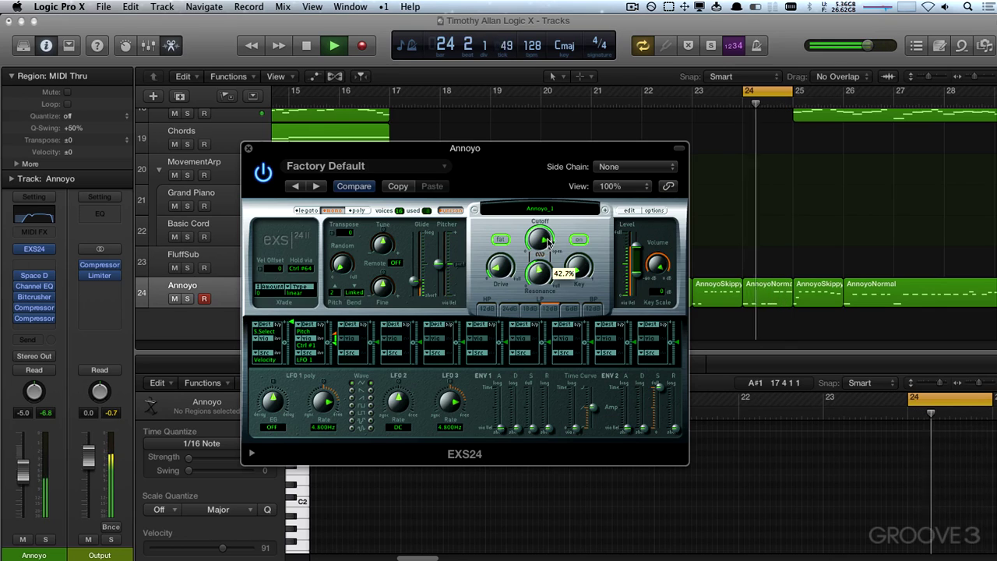
click(580, 266)
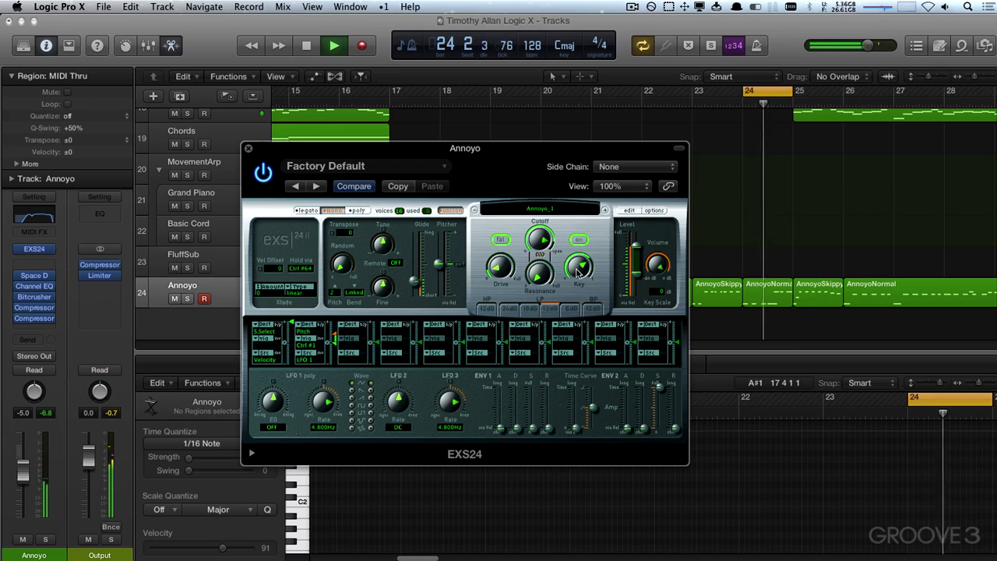
click(540, 238)
drag(540, 238, 540, 256)
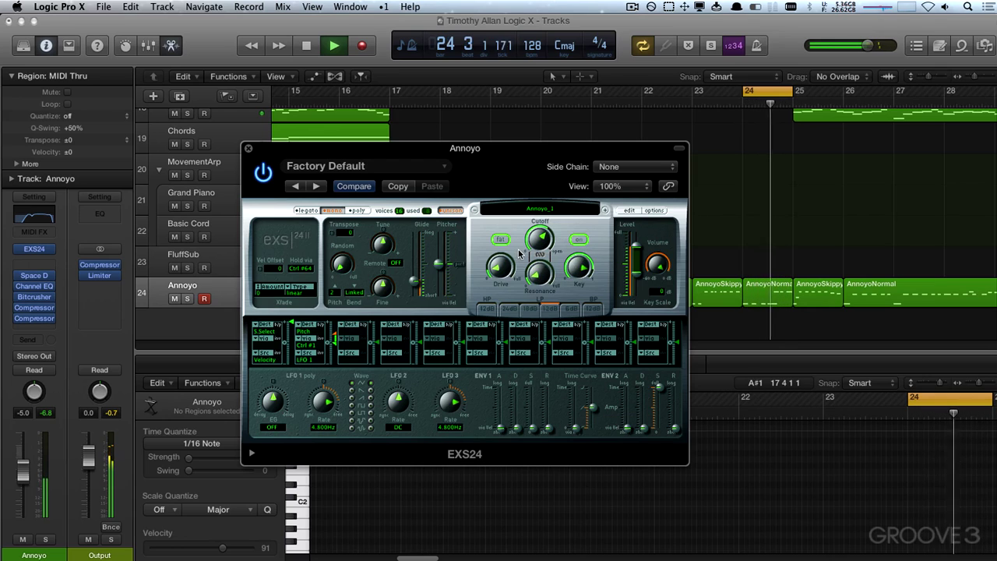
Bypass the Bitcrusher on the Annoyo channel, stop playback and clear the sampler window away from the bar 23–24 regions
mouse_move(19, 298)
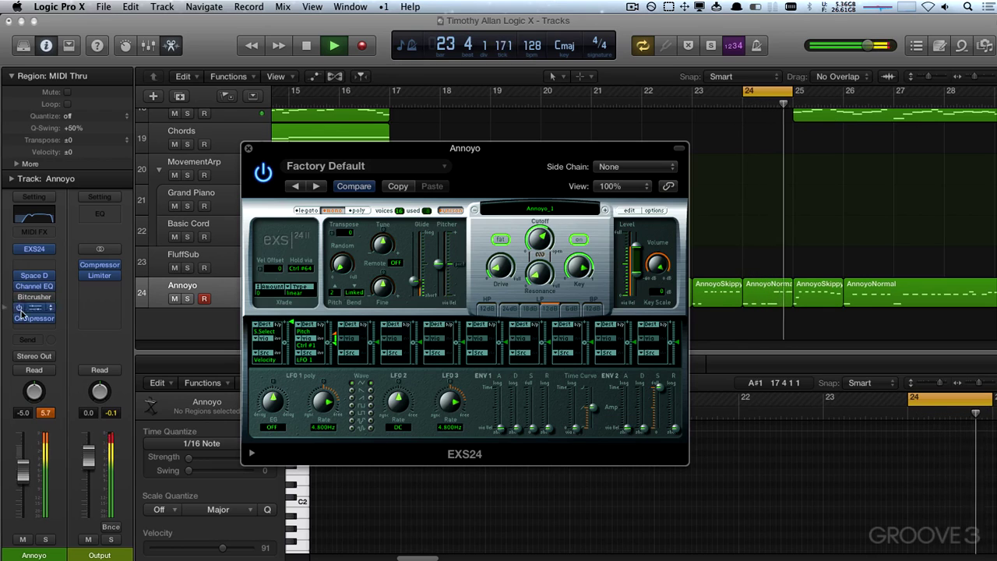
key(space)
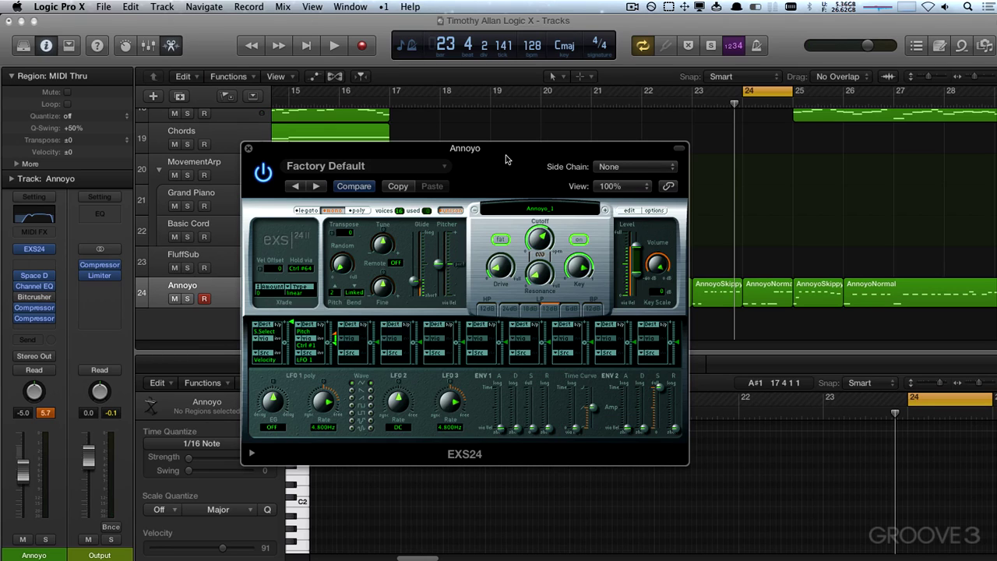
drag(505, 159, 504, 156)
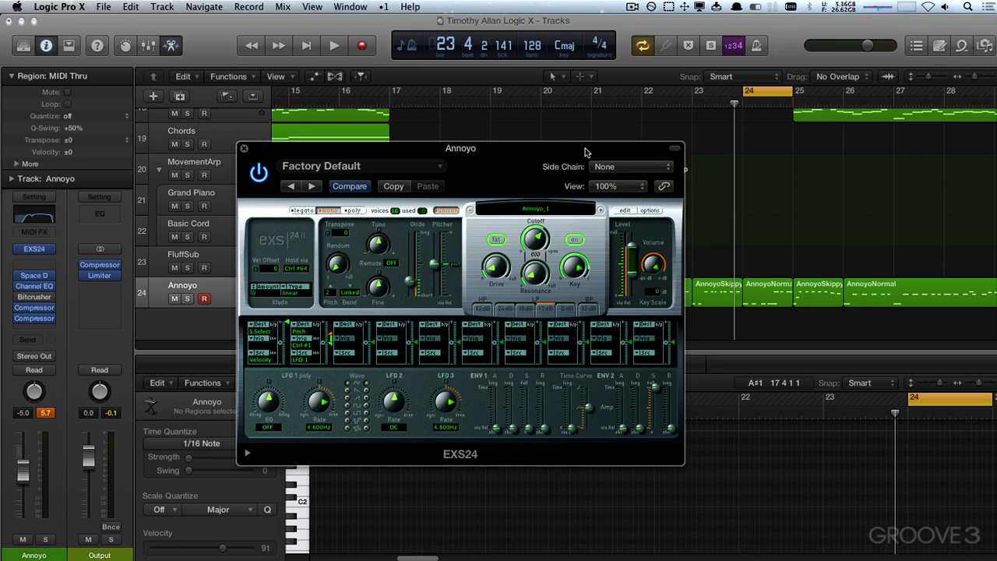
drag(585, 151, 525, 148)
Select the three notes in the AnnoyoNormal region at bar 24, keeping the EXS24 window accessible
click(716, 287)
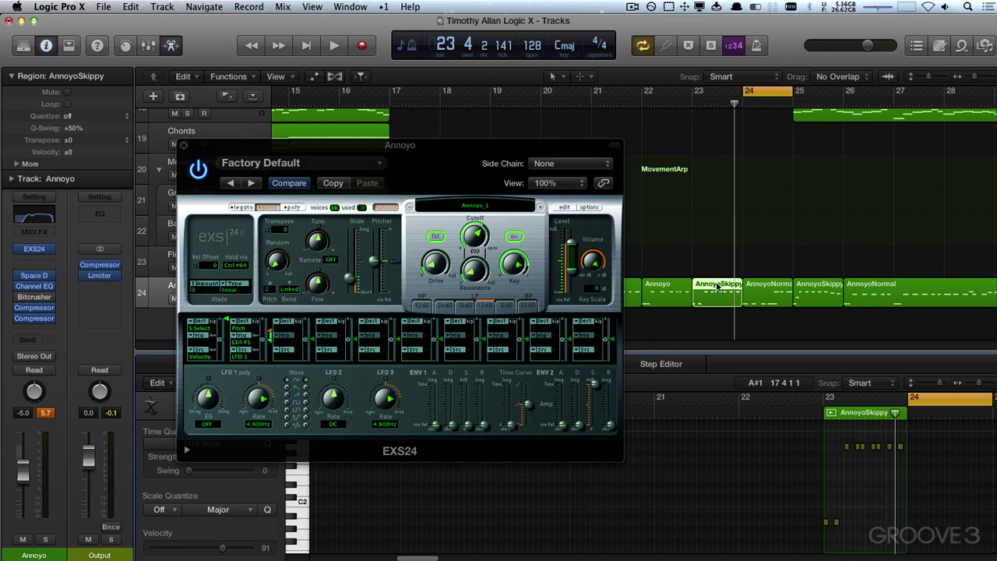
click(767, 288)
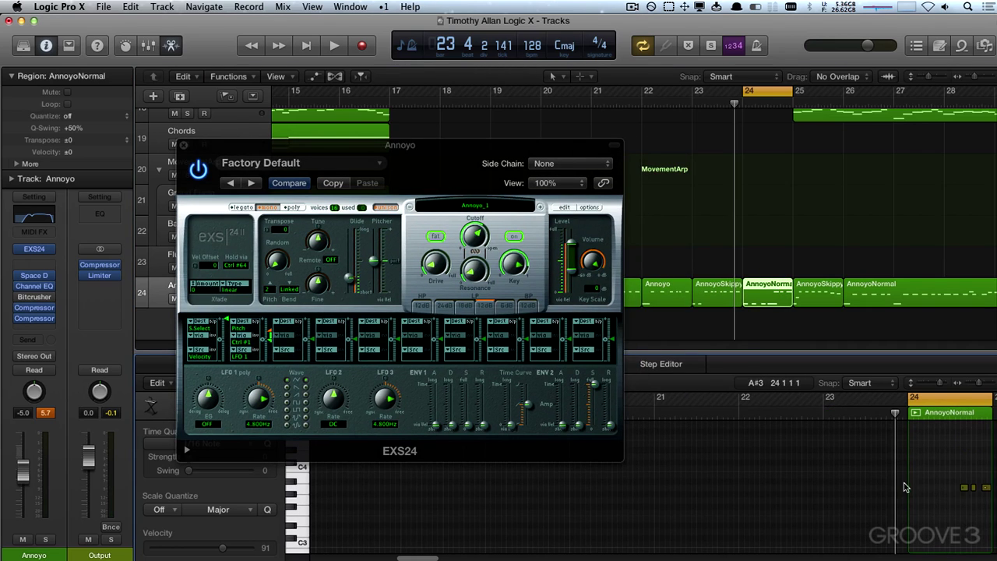
drag(938, 478, 989, 498)
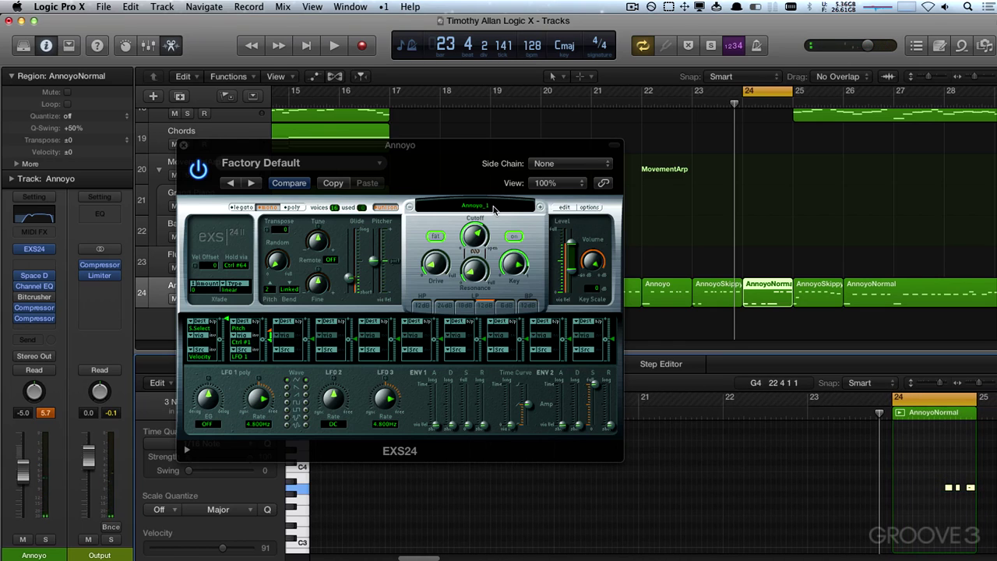
drag(469, 150, 539, 150)
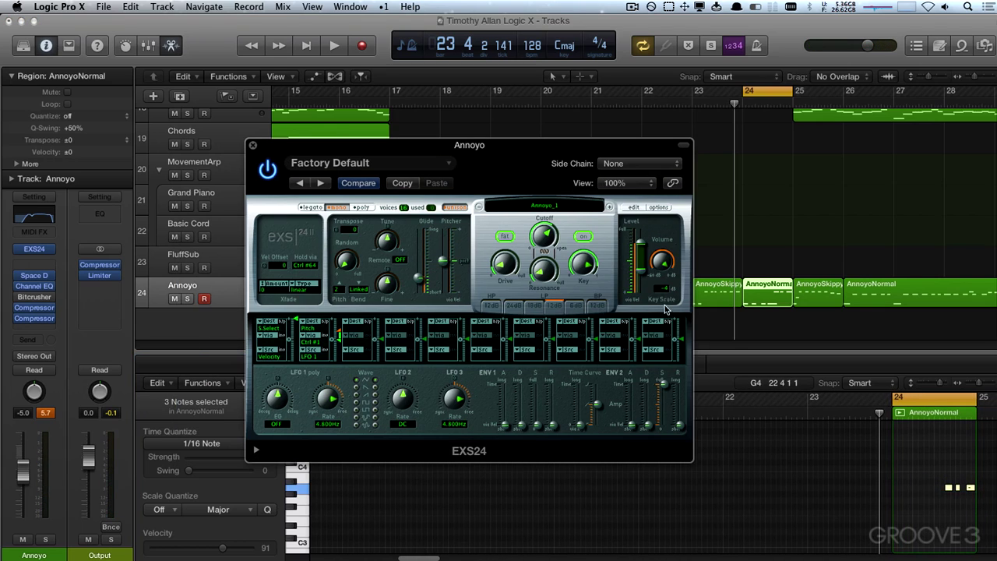
Set the EXS24's Key Scale to 0 and lower its filter key tracking while bar 24 loops
key(space)
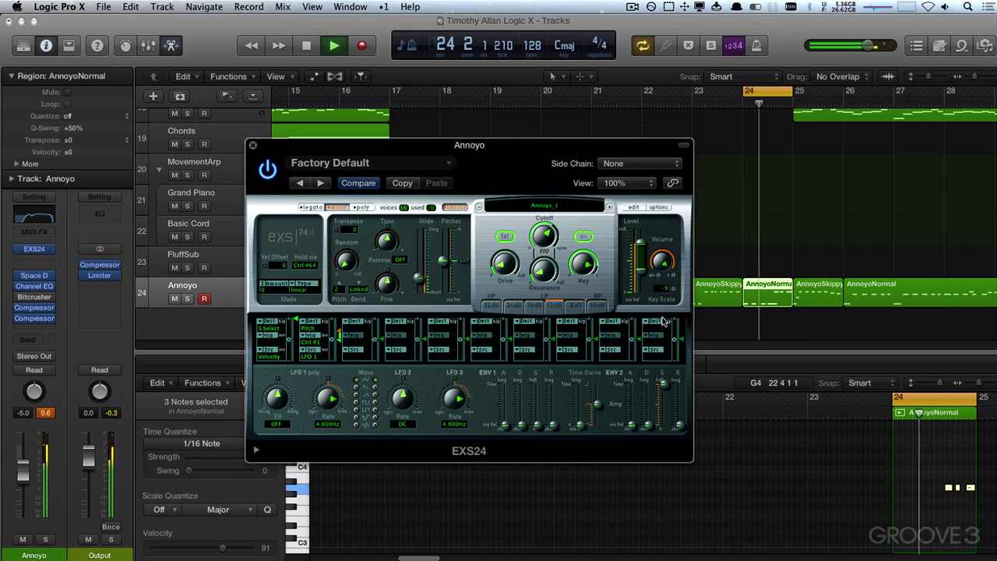
drag(661, 306, 657, 368)
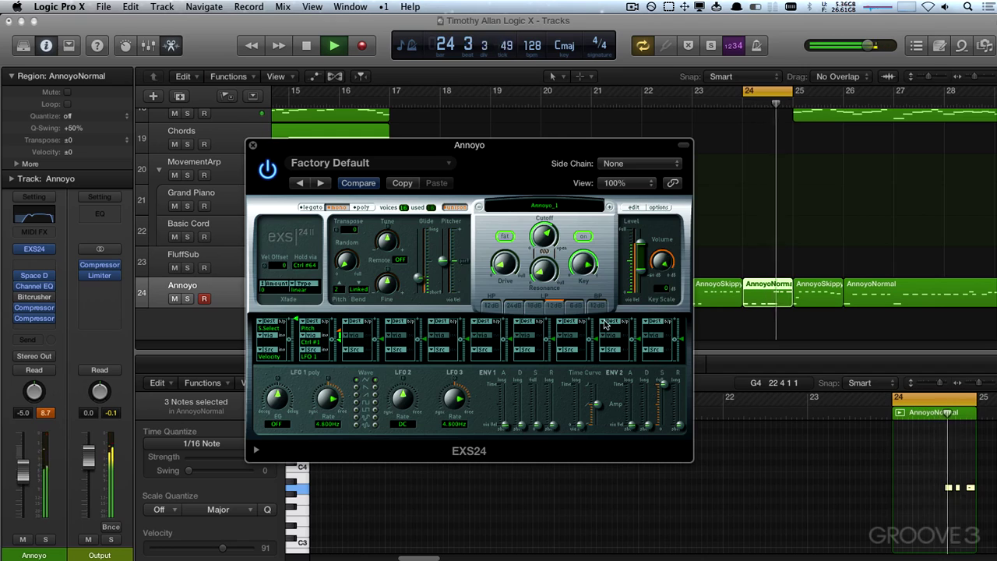
mouse_move(584, 277)
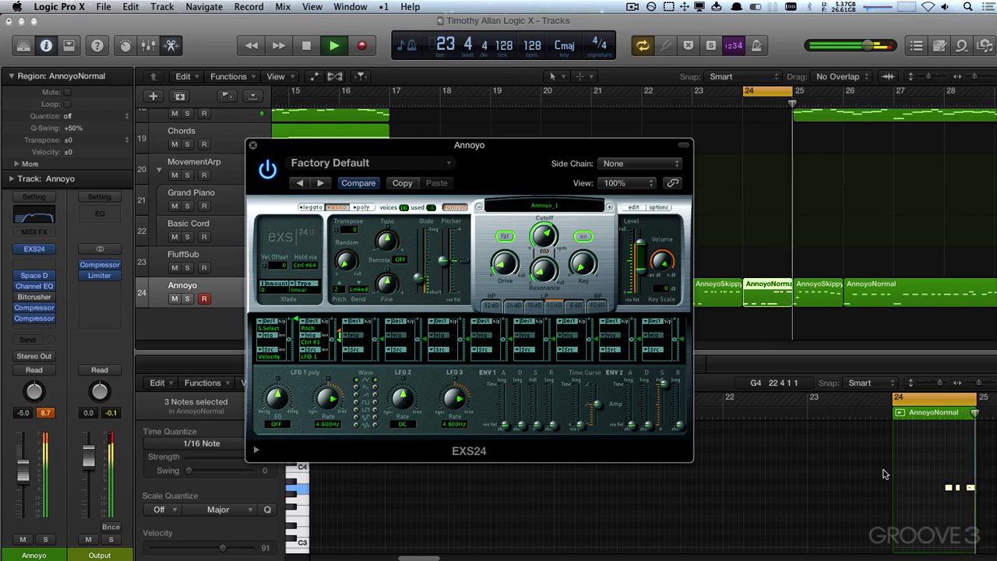
Show the Note Velocity lane beneath the bar 24 notes in the Piano Roll, with the EXS24 window moved clear of it
click(885, 473)
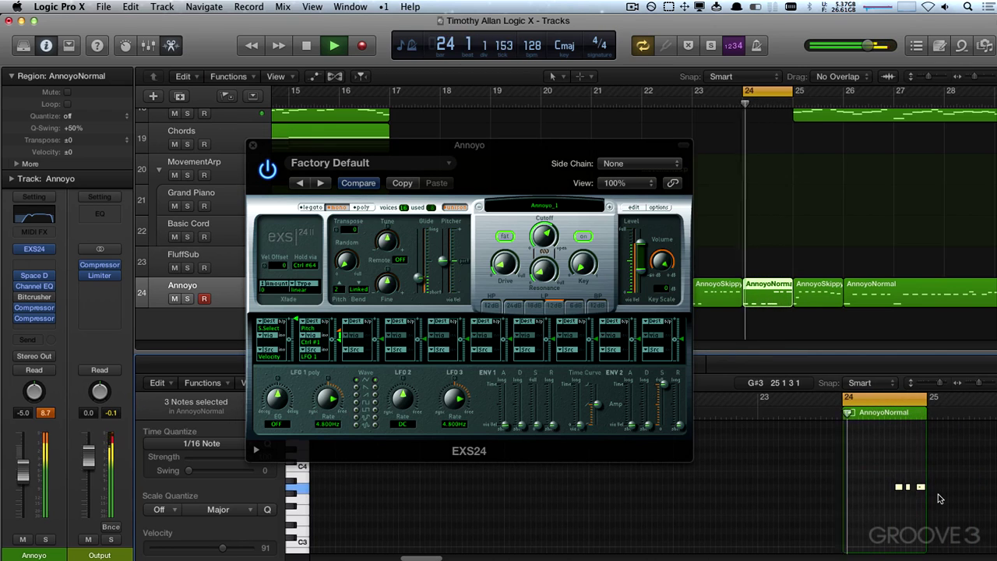
scroll(939, 499, down, 1)
drag(415, 150, 496, 74)
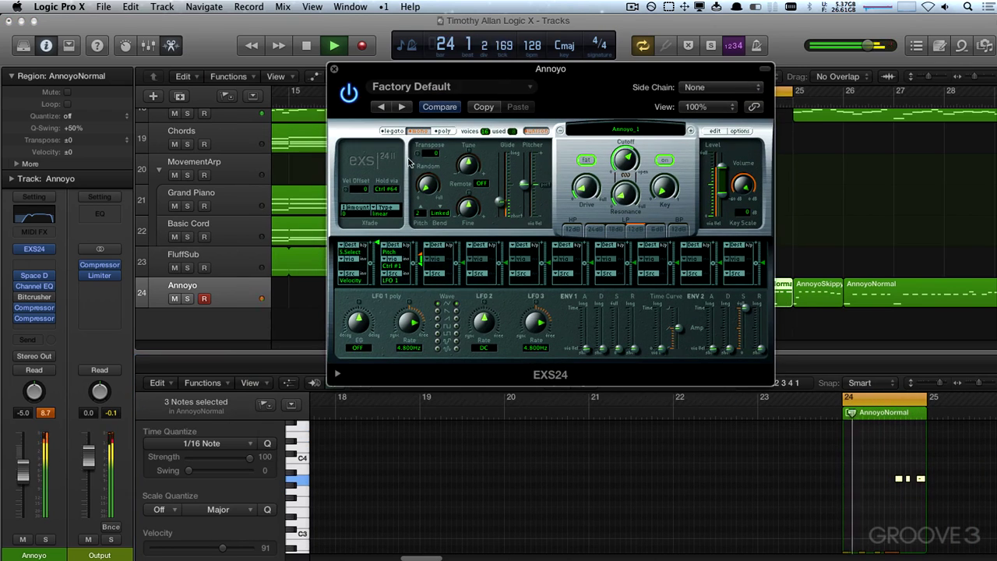
click(289, 382)
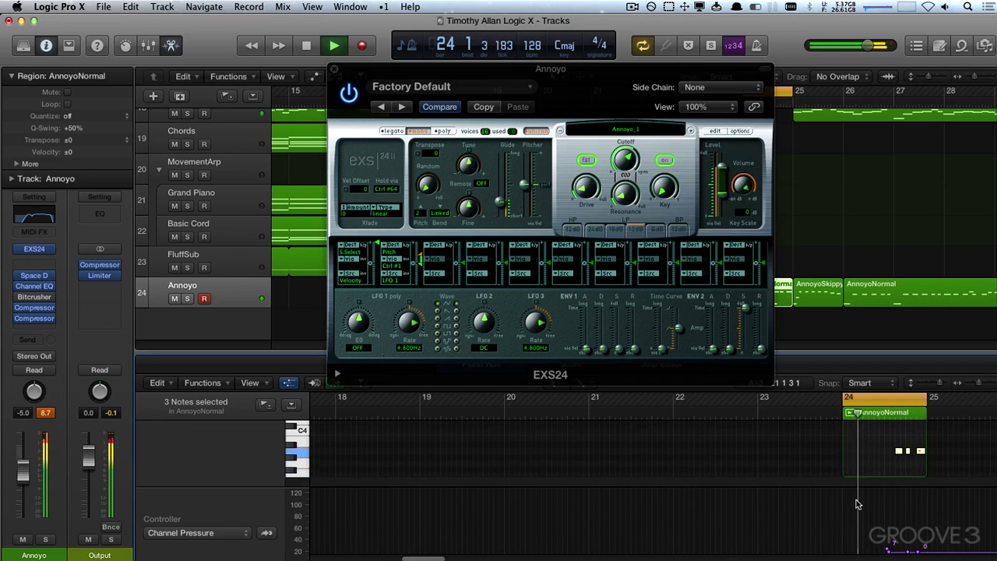
scroll(872, 505, up, 3)
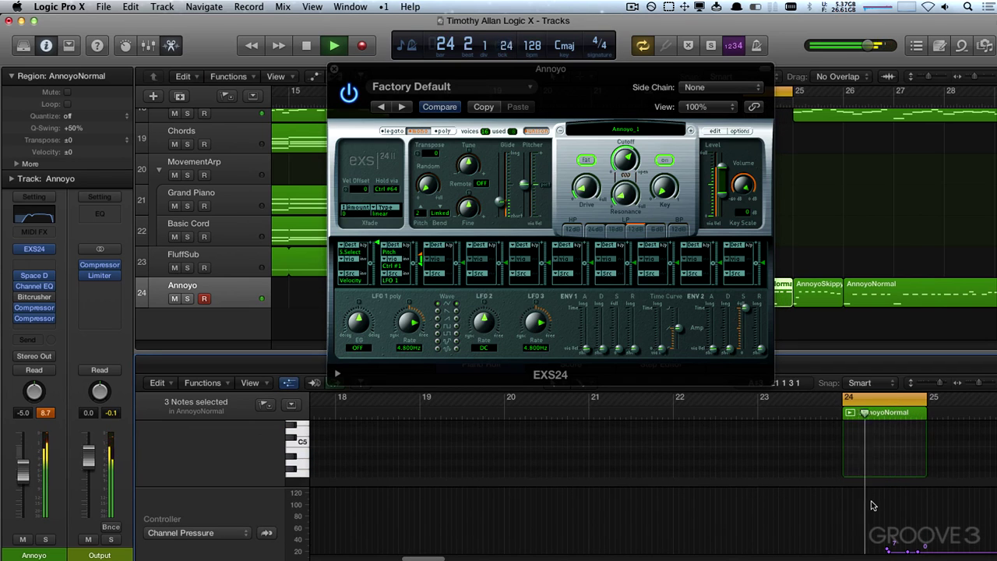
click(267, 534)
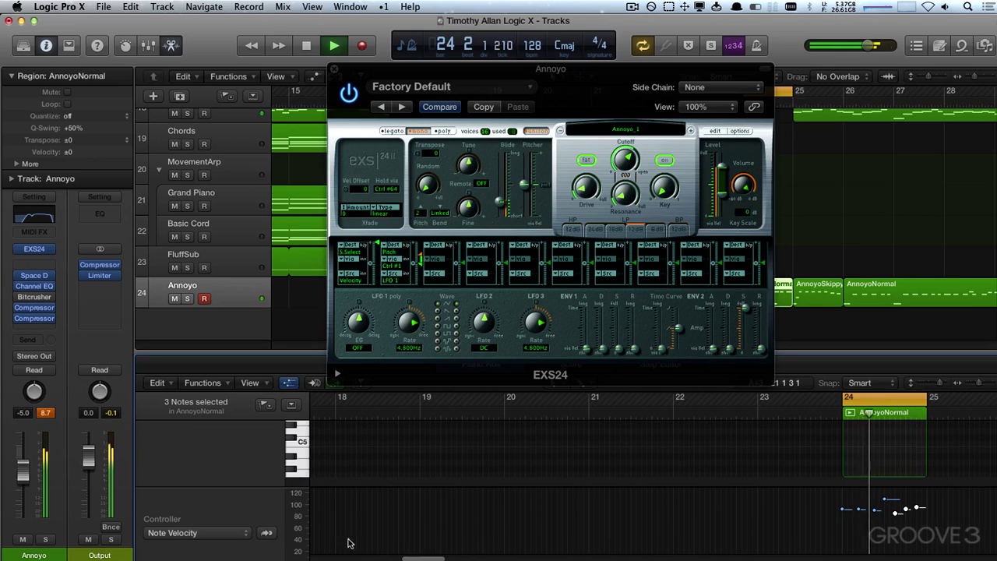
Lower the three selected notes' velocities in two passes, bringing the A3 note to 51, and adjust the EXS24's Level velocity range
mouse_move(897, 521)
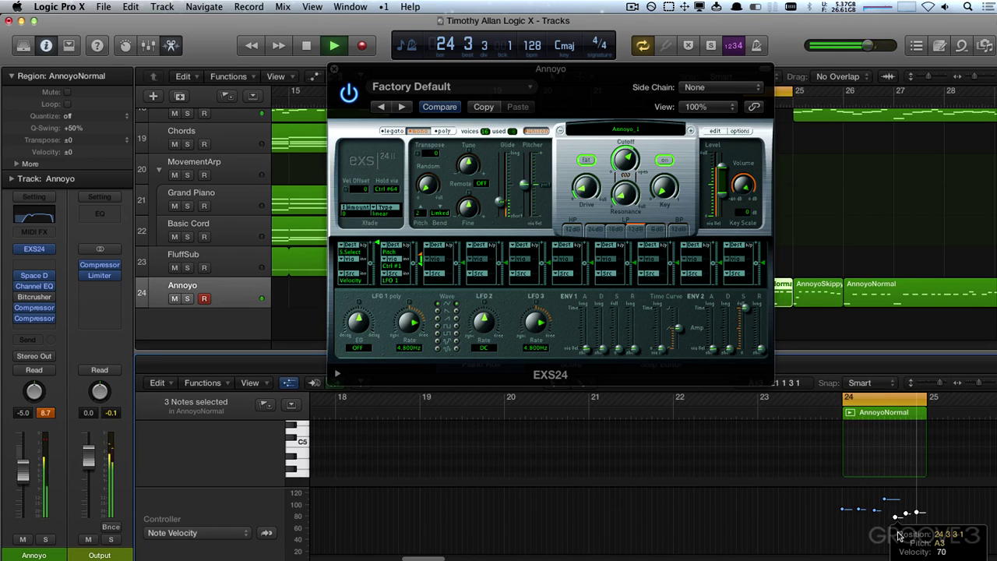
drag(895, 523, 897, 554)
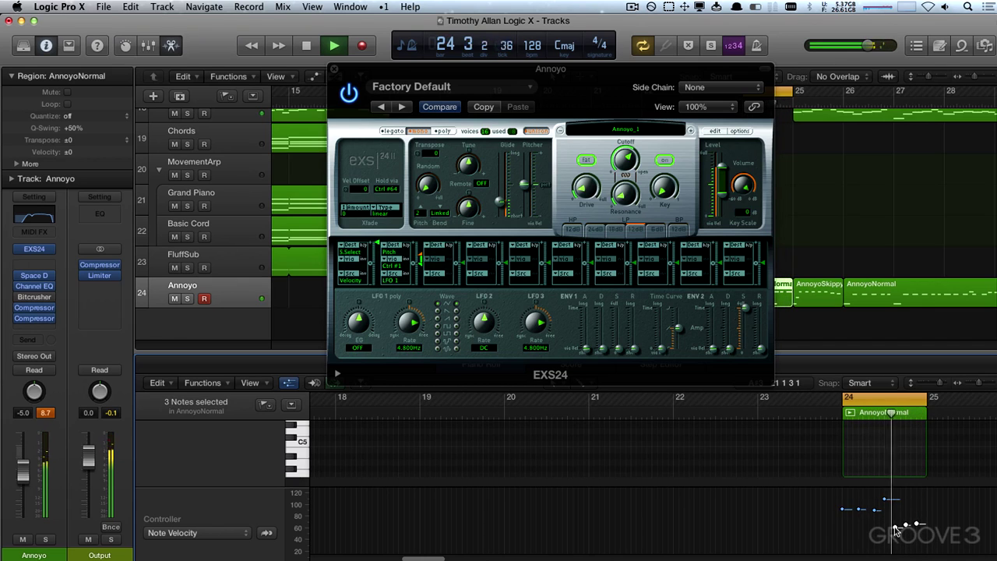
mouse_move(896, 527)
mouse_down()
mouse_move(895, 557)
mouse_move(895, 538)
mouse_up()
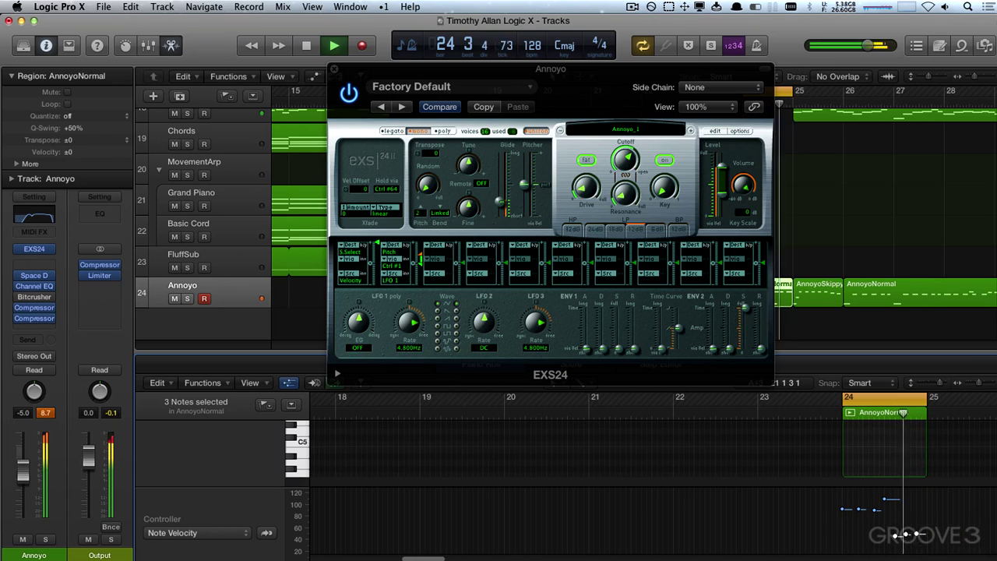
drag(723, 198, 722, 205)
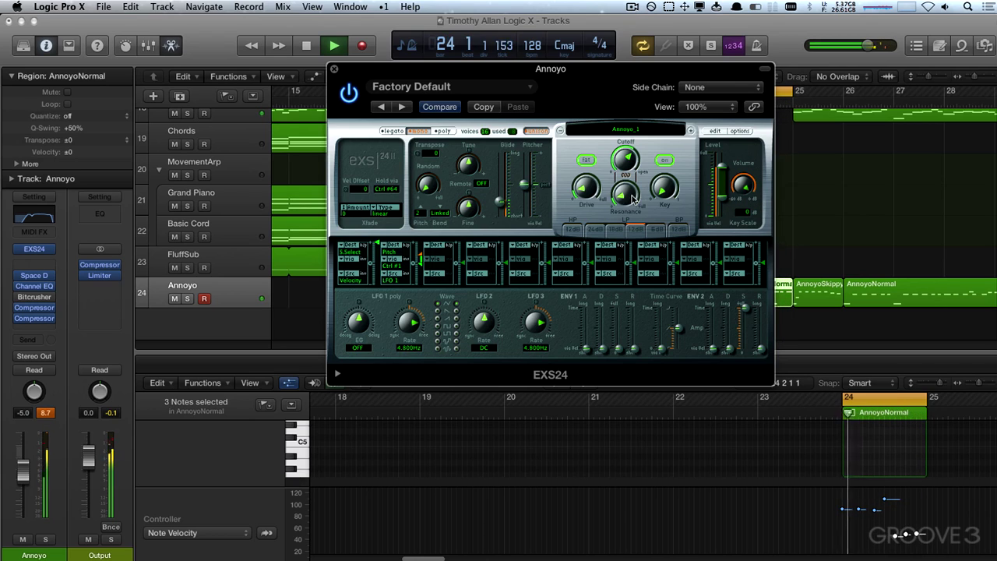
Raise the Annoyo channel's Bitcrusher clip level to 0.0 dB and toggle its bypass to compare
mouse_move(22, 300)
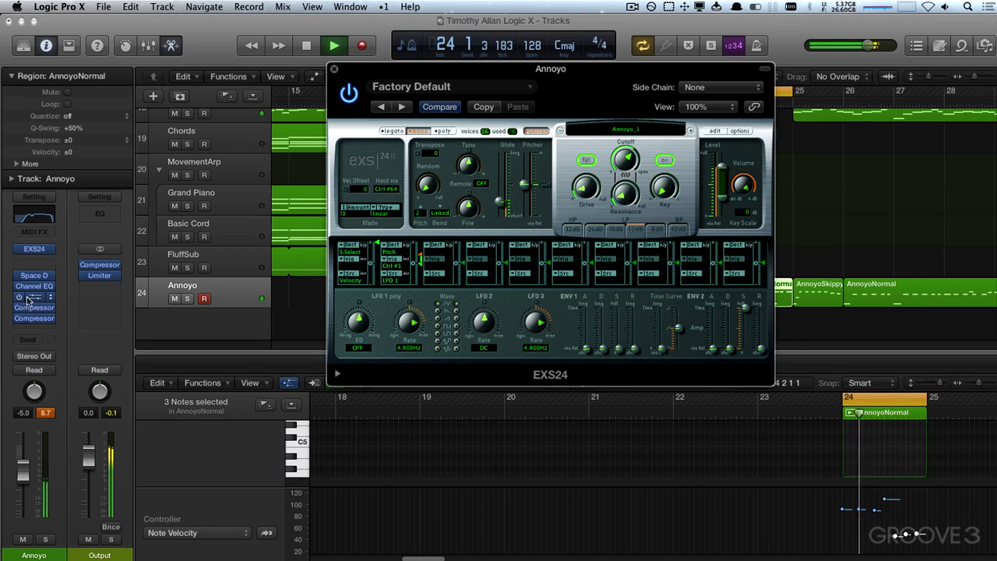
click(35, 299)
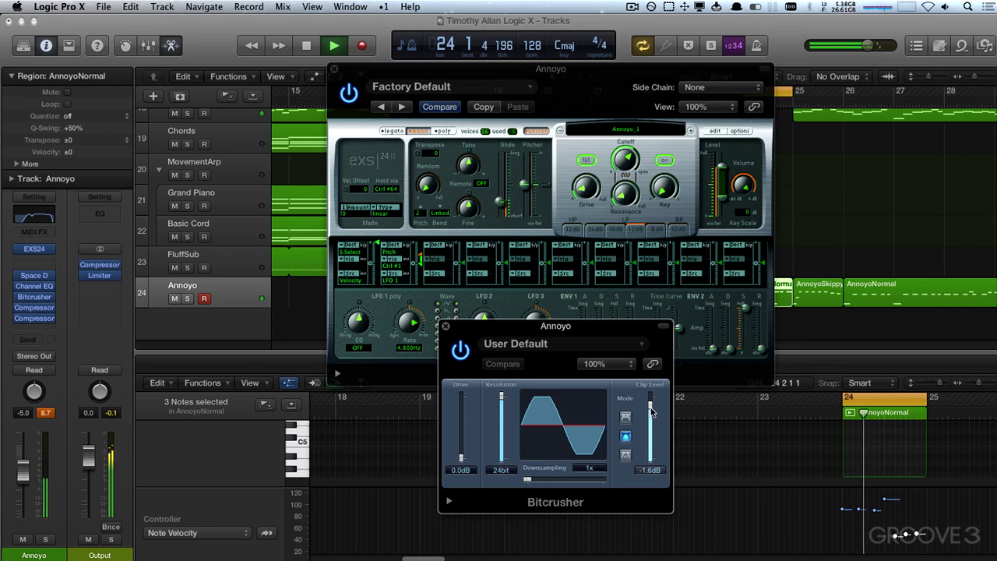
drag(650, 403, 650, 393)
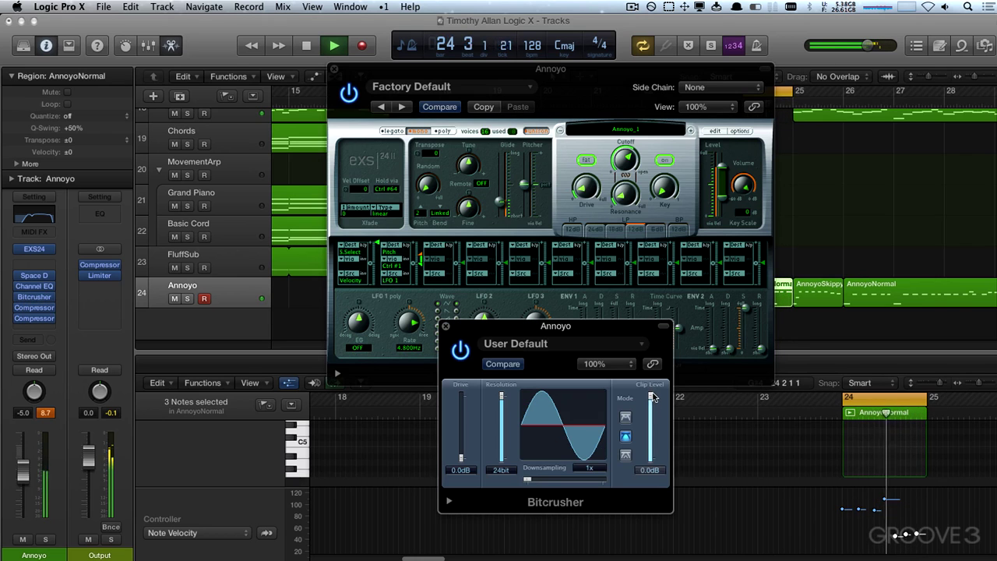
click(21, 298)
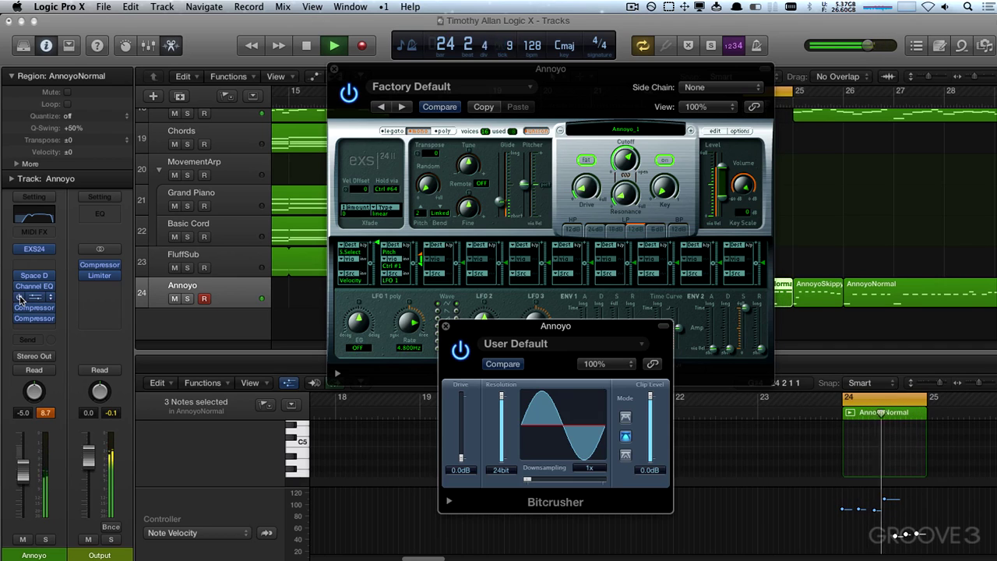
Replace the Bitcrusher on the Annoyo channel with a stereo Limiter
click(53, 299)
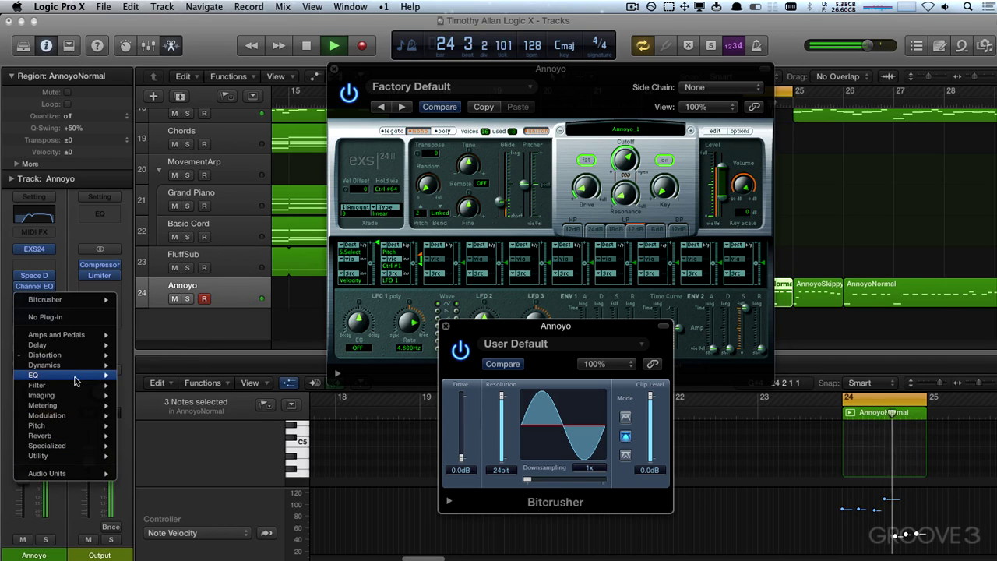
mouse_move(72, 356)
mouse_move(186, 415)
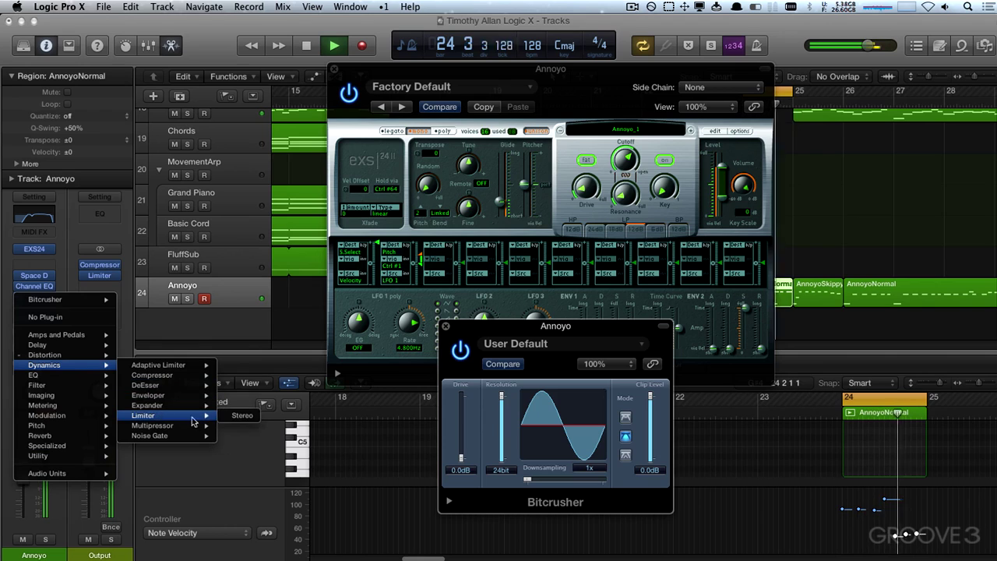
click(242, 415)
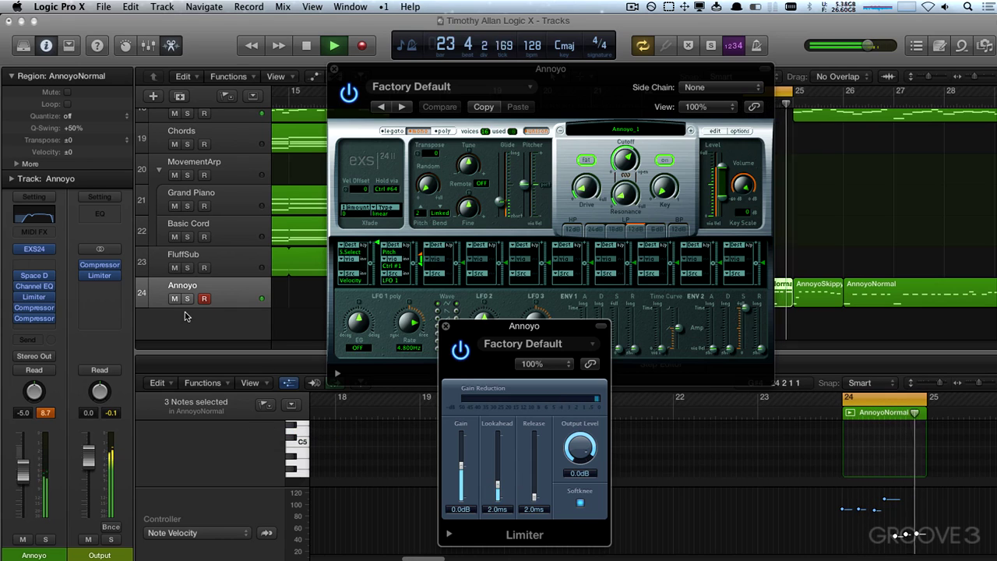
Move the Limiter to the insert slot above Space D and open it beside the EXS24 window
mouse_move(33, 297)
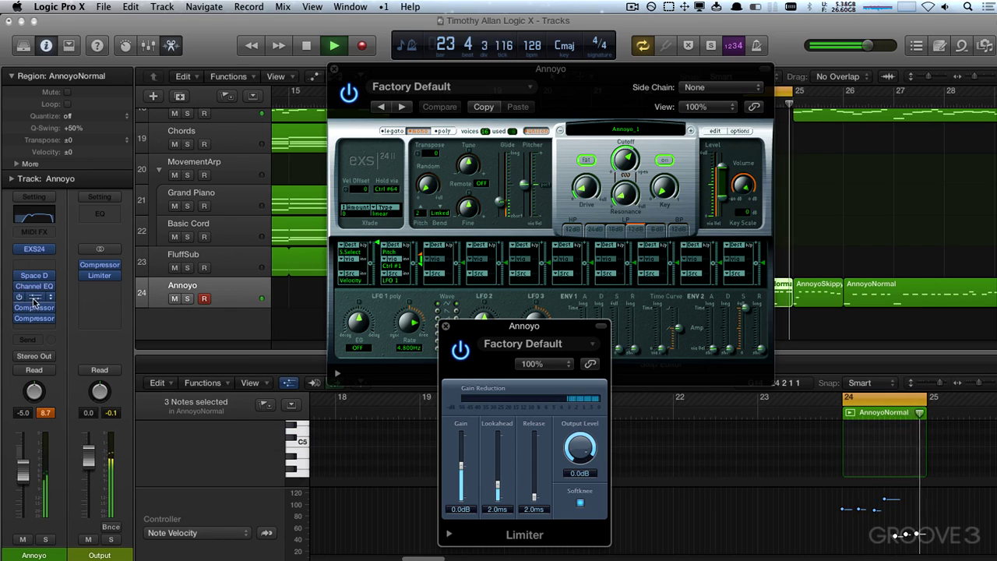
drag(34, 300, 34, 266)
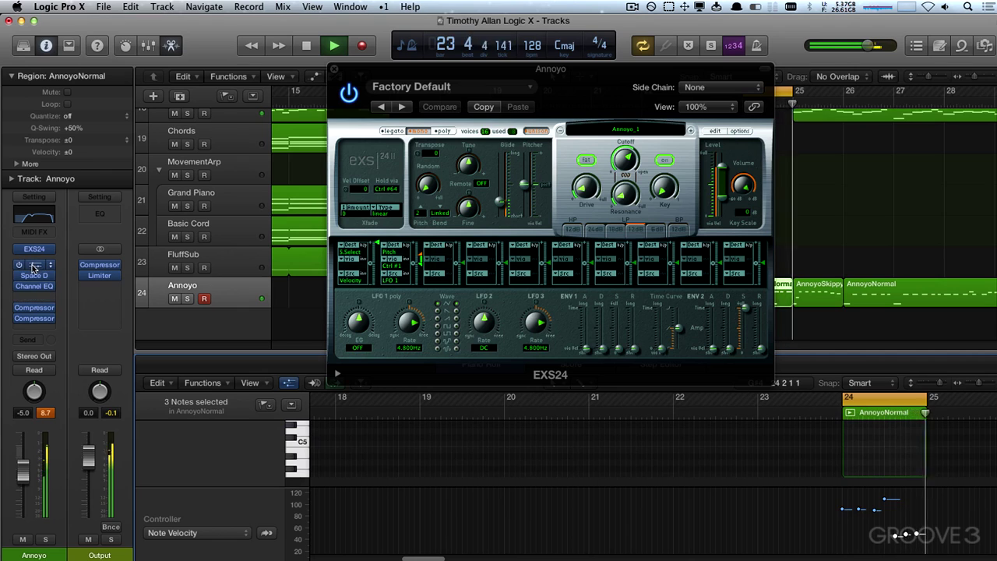
click(41, 266)
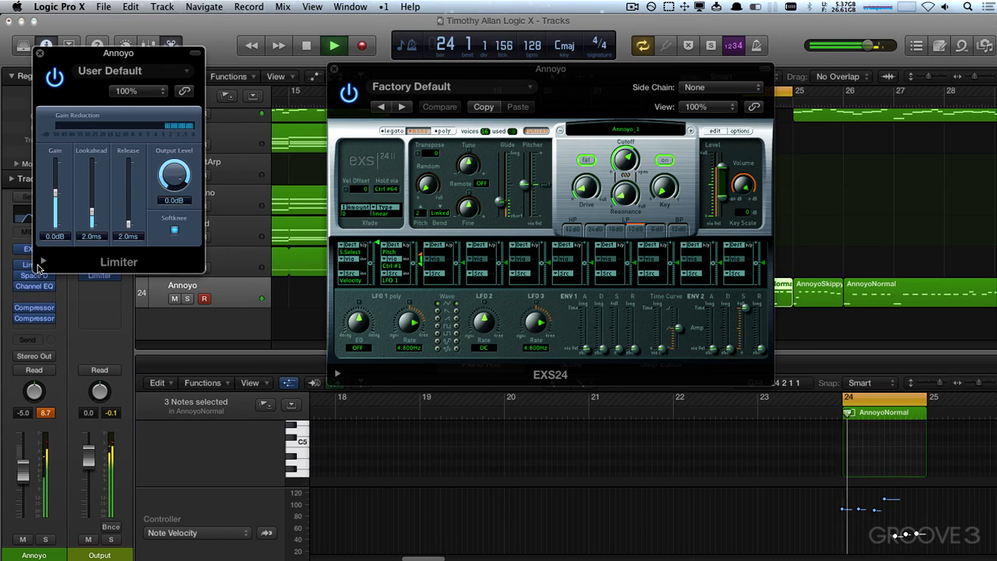
drag(78, 56, 223, 109)
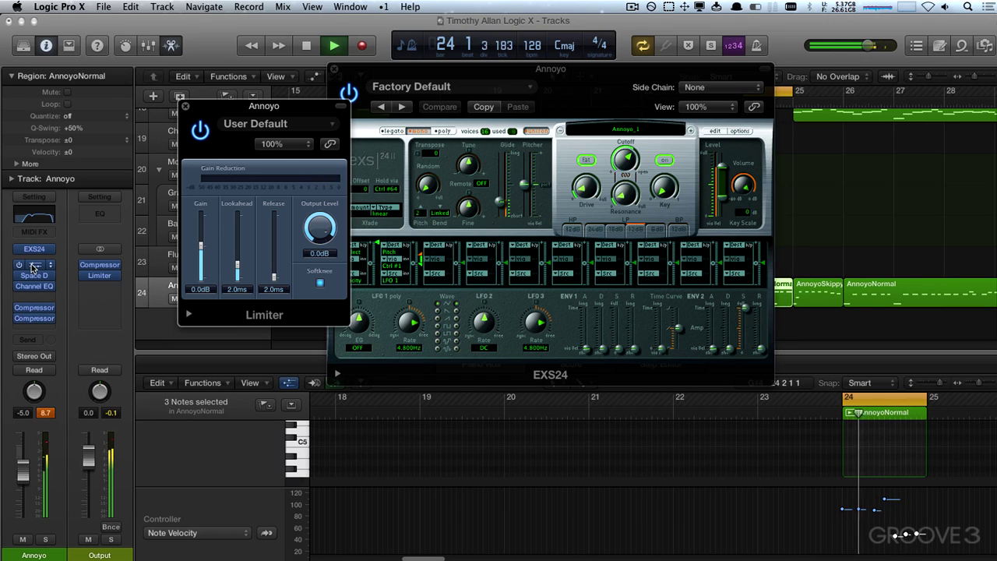
Copy the Limiter into the empty slot below Channel EQ and open it below the first Limiter's window
drag(31, 298, 34, 299)
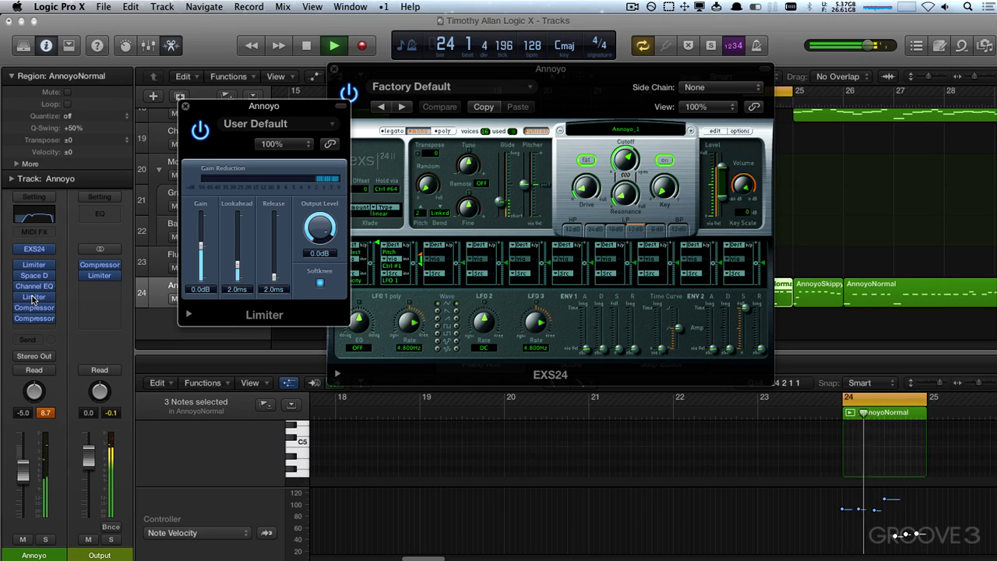
click(33, 297)
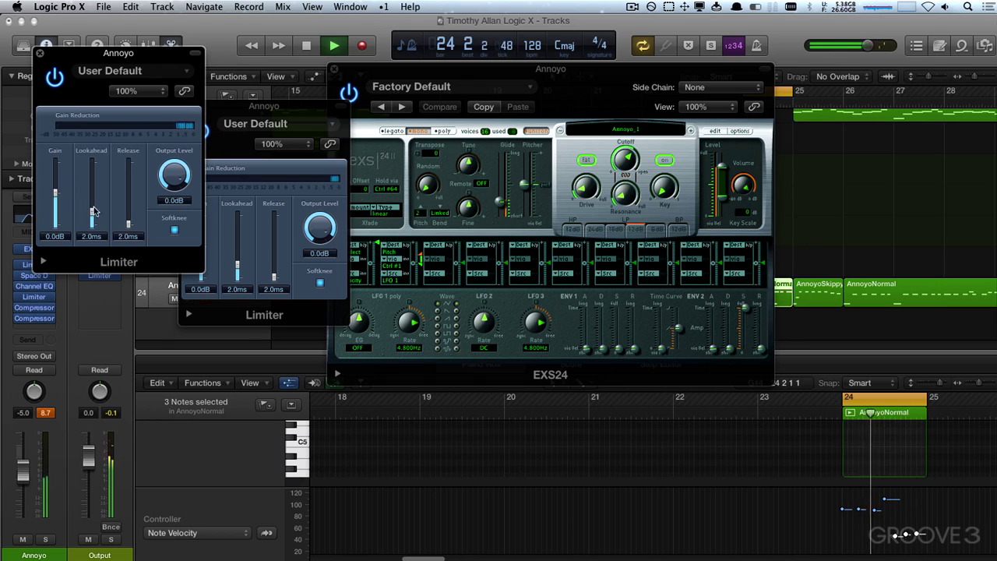
drag(111, 45, 351, 311)
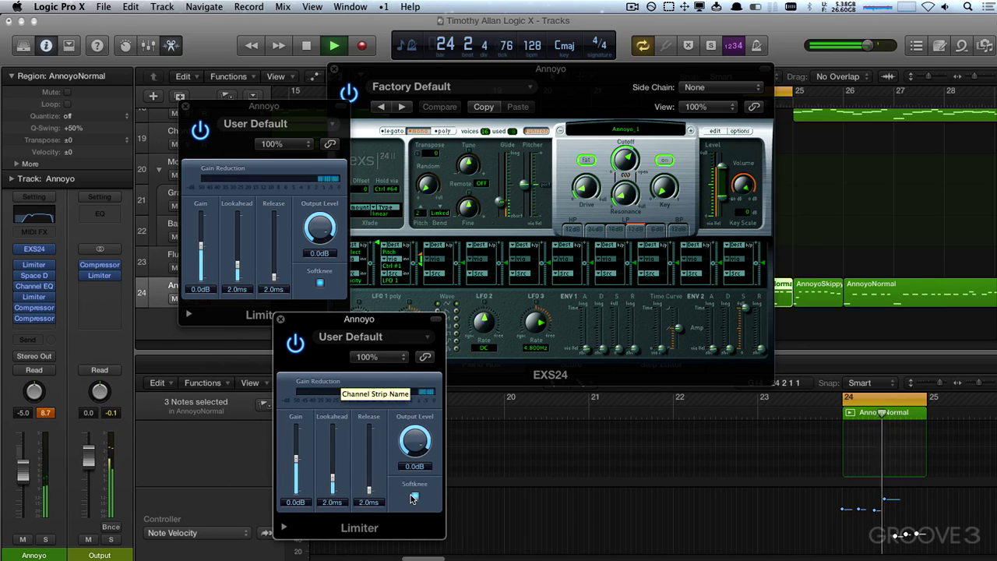
Raise the velocities of the three selected notes in bar 24, listen to the loop and stop playback
mouse_move(897, 506)
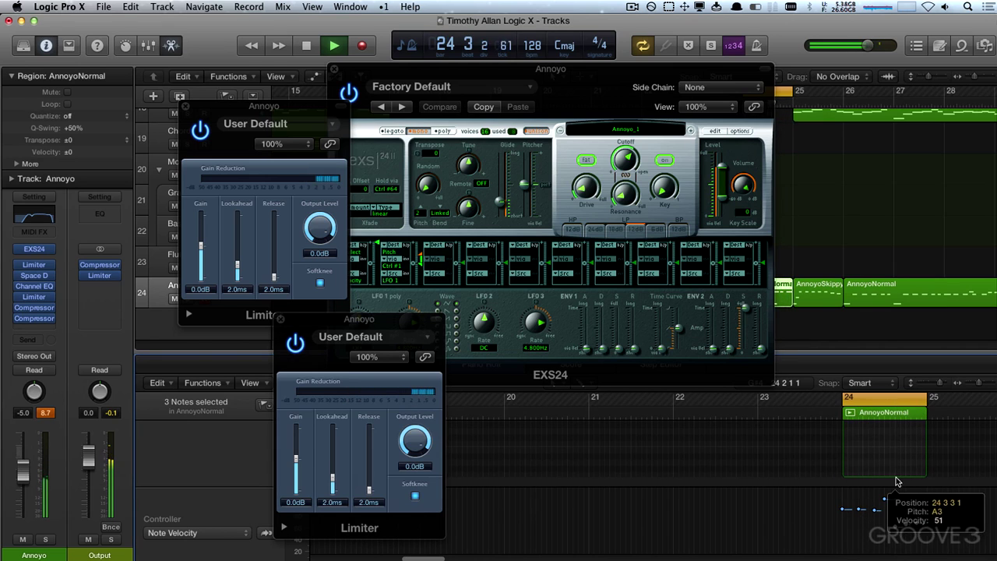
drag(895, 530, 891, 515)
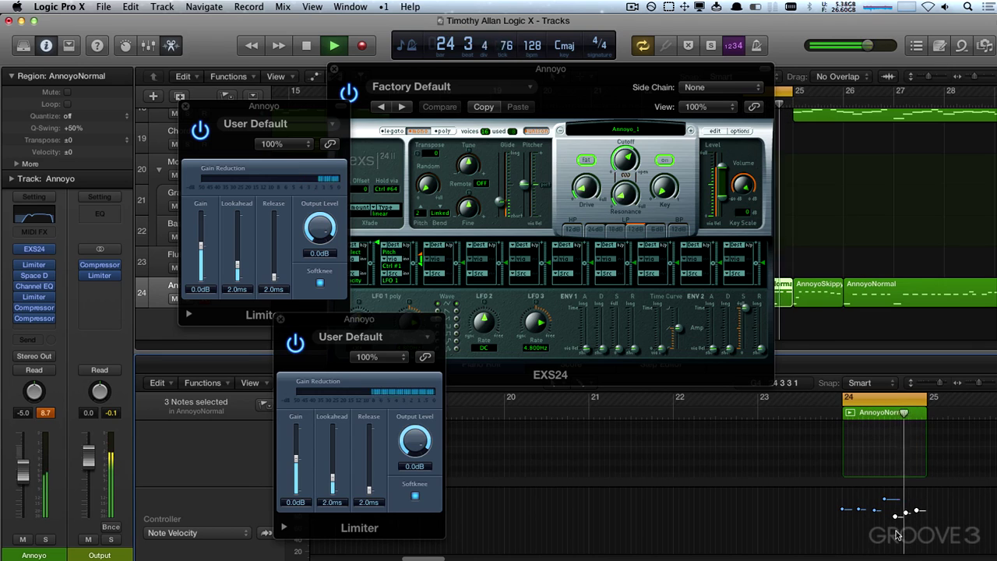
key(space)
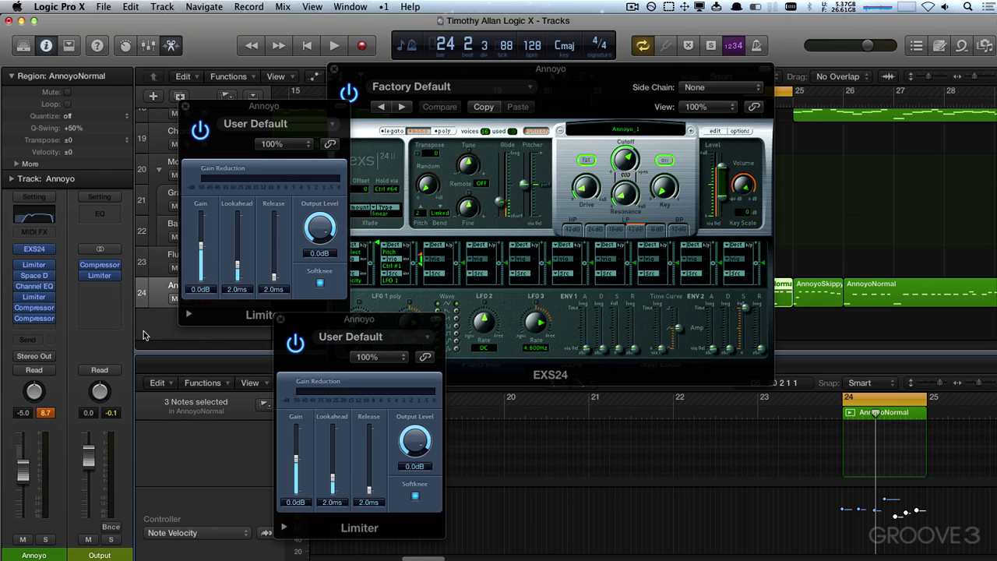
Check the Annoyo channel's Channel EQ and close all open plug-in windows
click(34, 286)
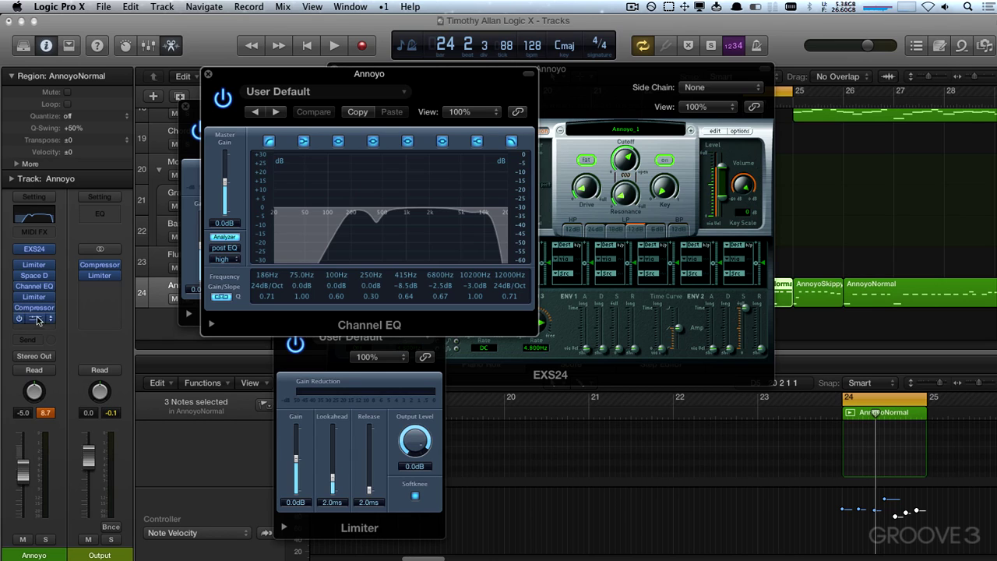
click(208, 75)
click(186, 107)
click(333, 70)
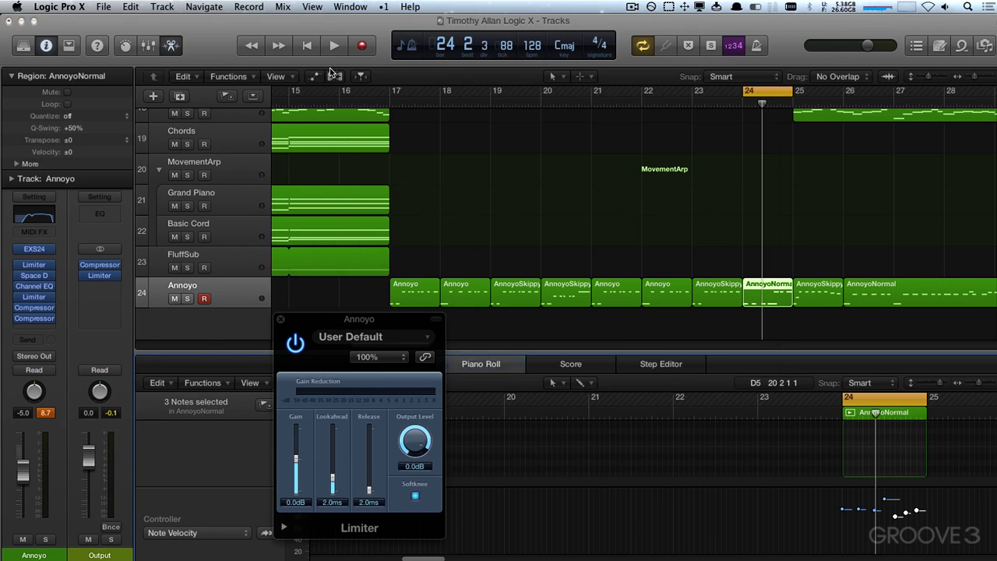
click(281, 320)
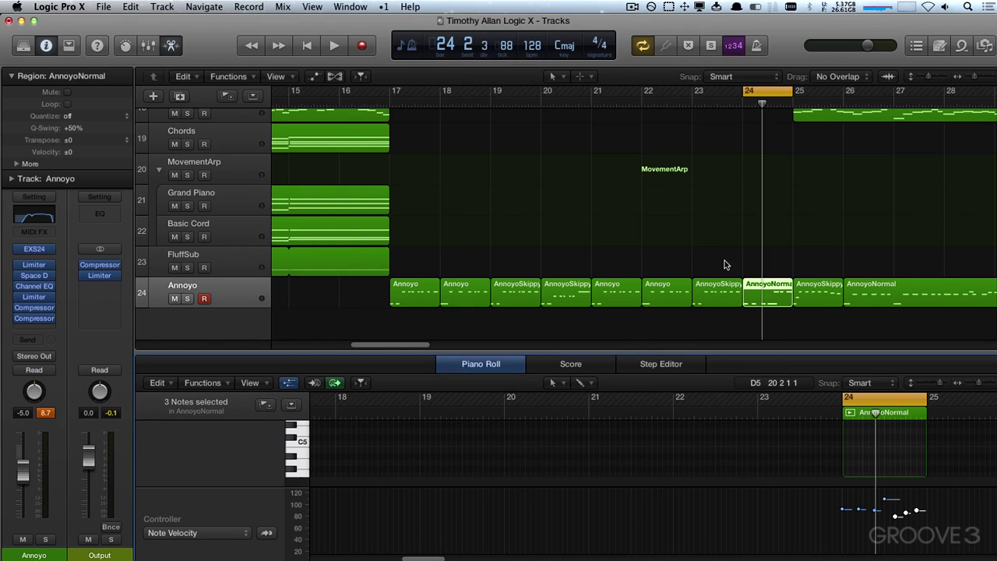
Extend the cycle range back to bar 17 and raise the Annoyo channel fader to -2.9 dB while auditioning the section
drag(742, 92, 395, 92)
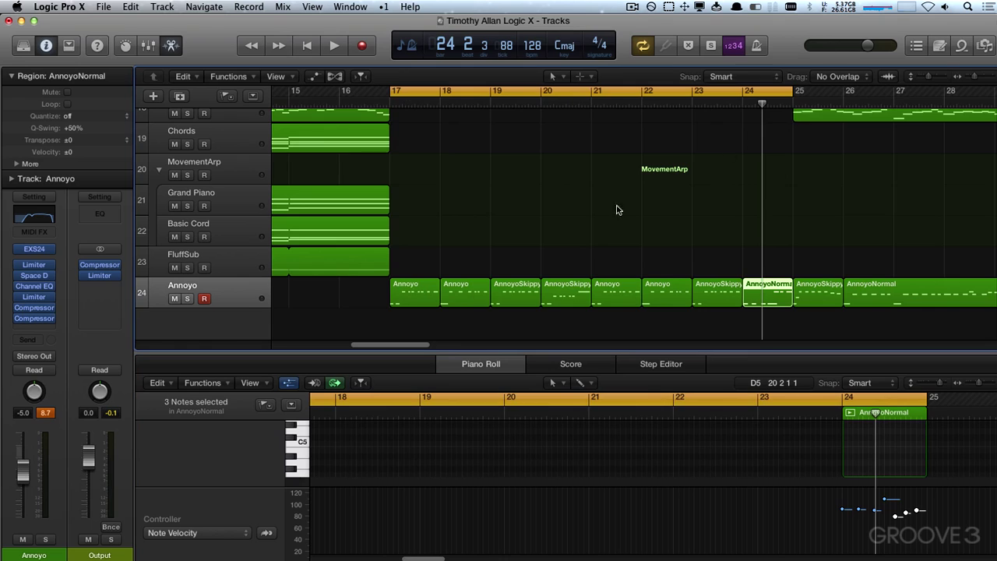
key(space)
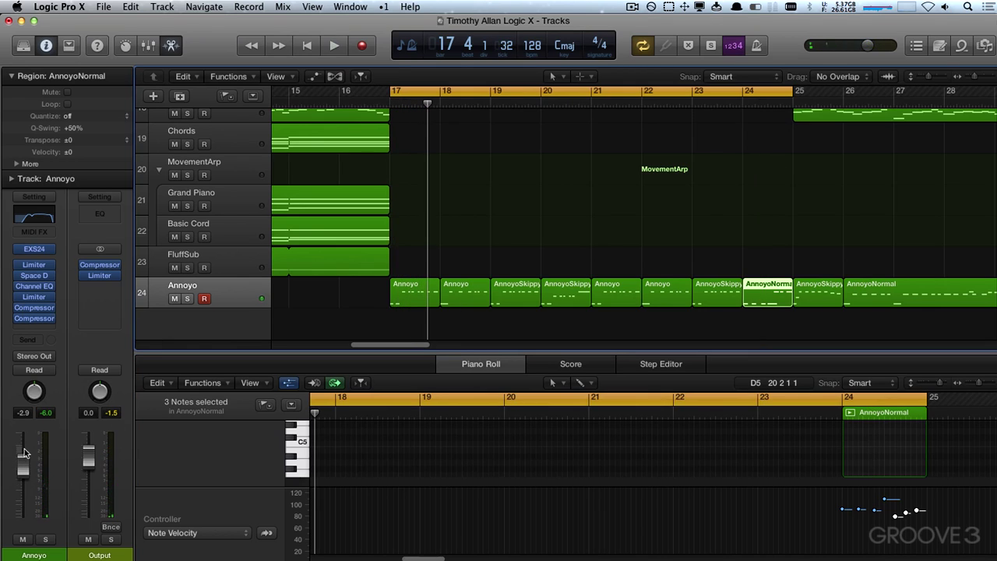
key(space)
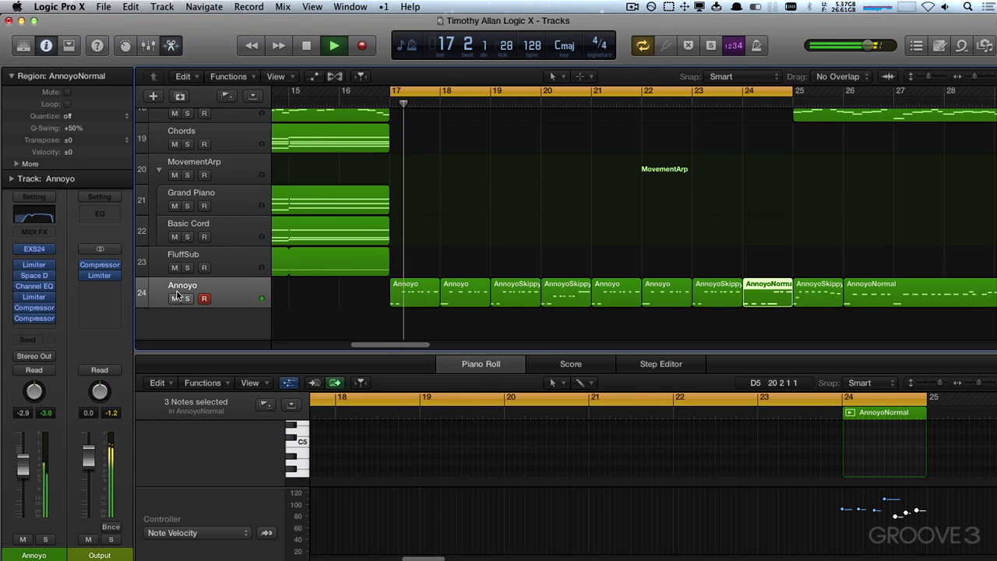
Set the Annoyo EXS24 filter cutoff to 100% and close the instrument window
click(34, 249)
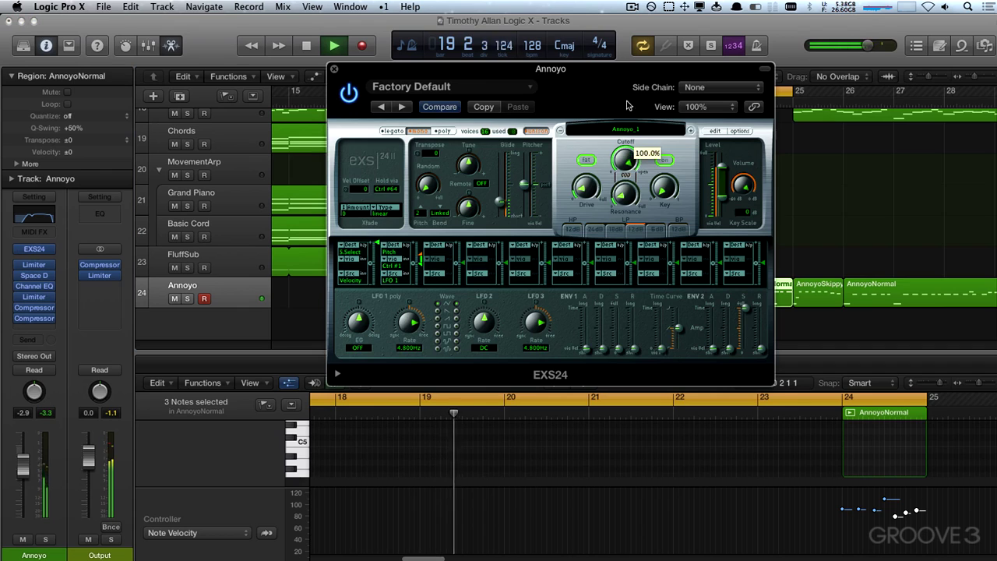
click(334, 70)
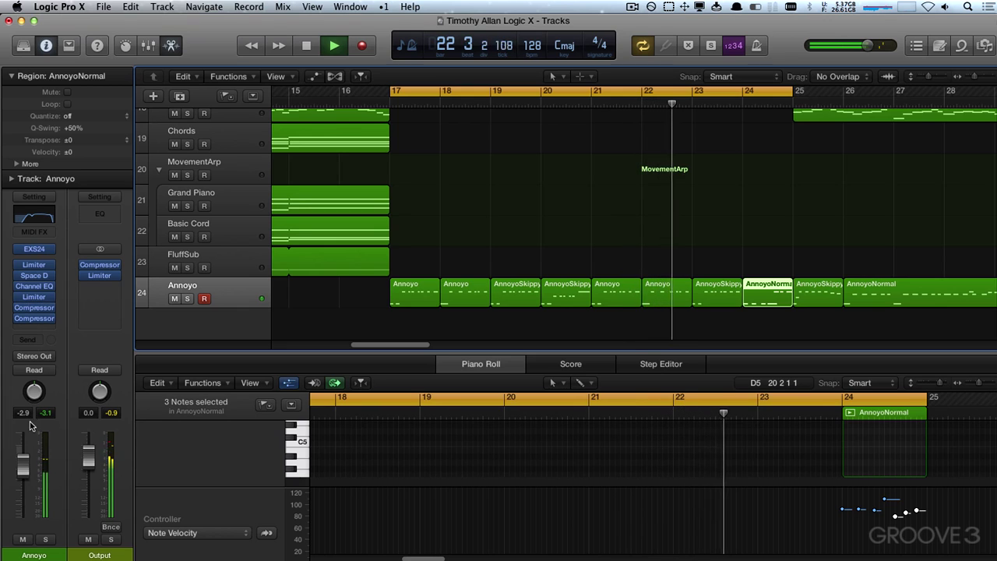
Check the Limiter below Channel EQ on the Annoyo channel and bypass the last Compressor
click(30, 298)
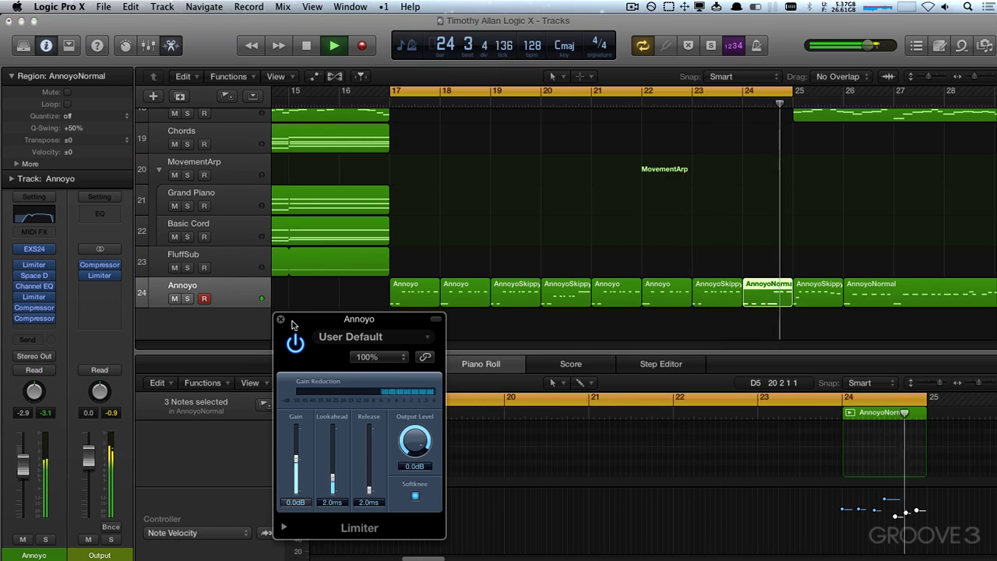
click(281, 319)
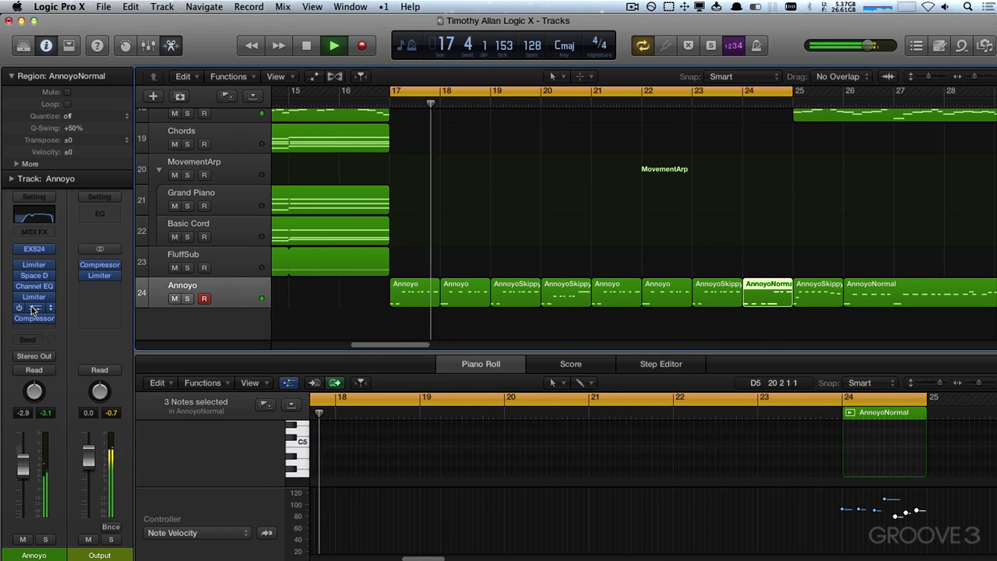
mouse_move(23, 320)
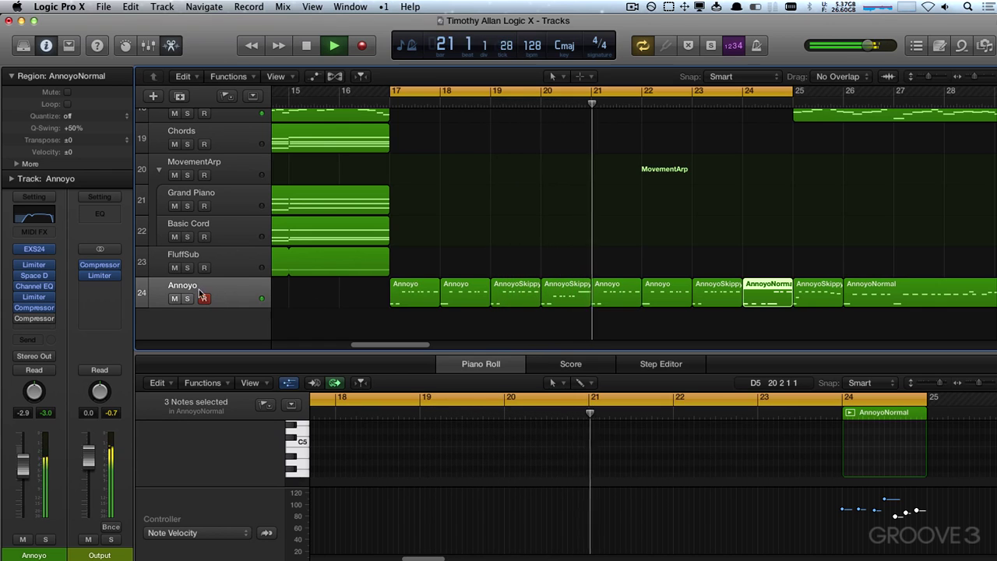
In Annoyo's Channel EQ, set the high shelf to 4950 Hz at +4.0 dB and the high cut to 14000 Hz
click(37, 288)
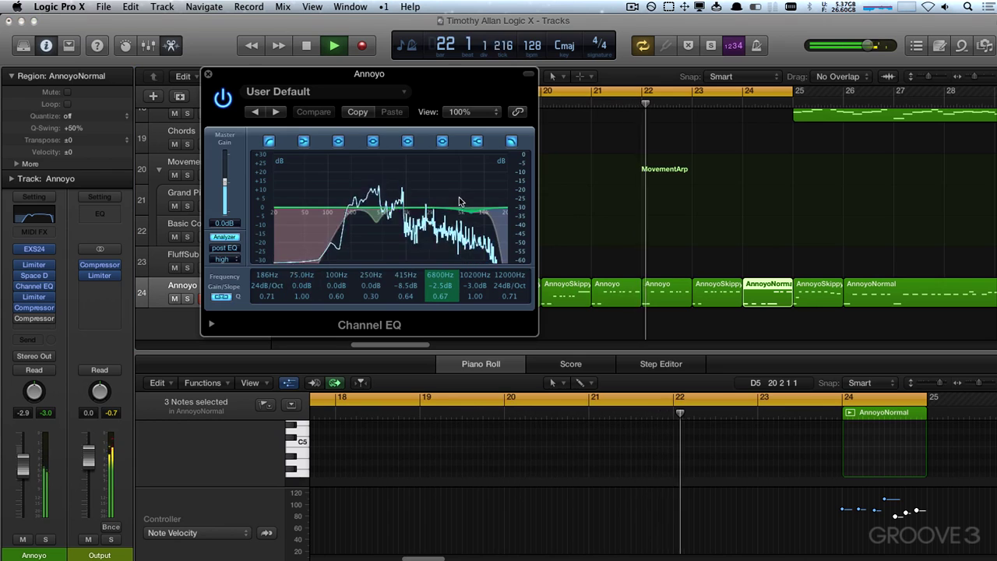
mouse_move(475, 286)
mouse_down()
mouse_move(480, 276)
mouse_move(471, 289)
mouse_up()
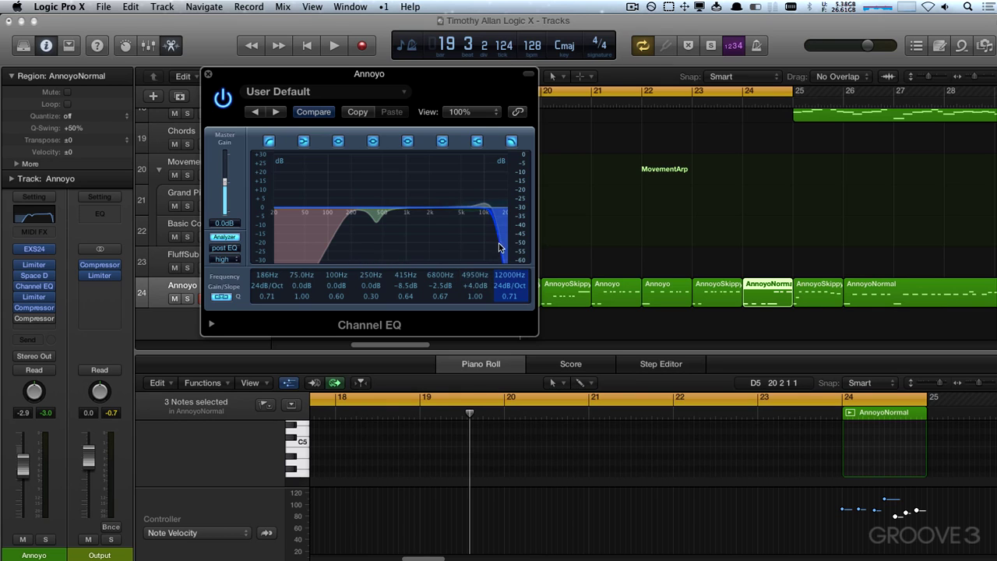
key(space)
drag(500, 247, 504, 269)
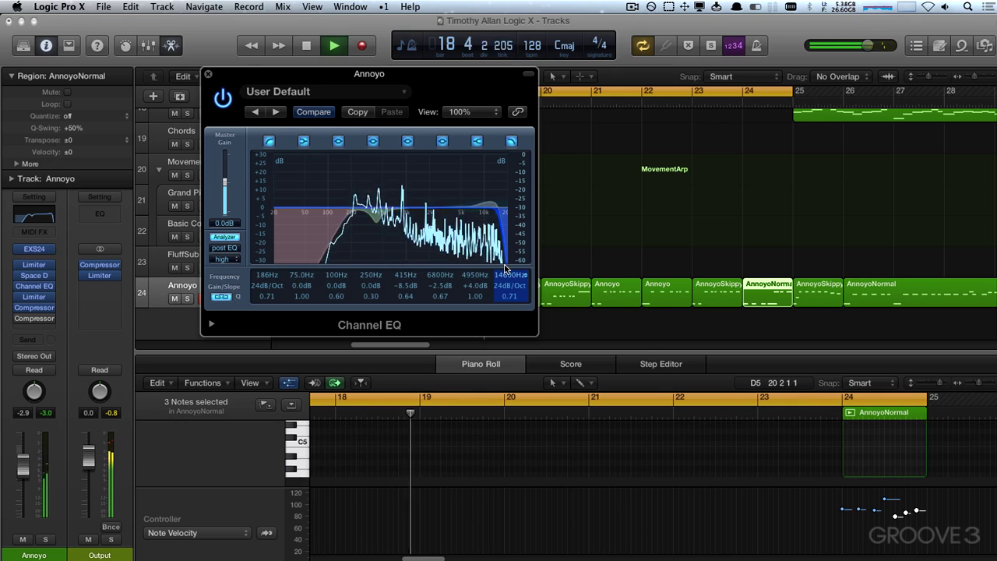
key(space)
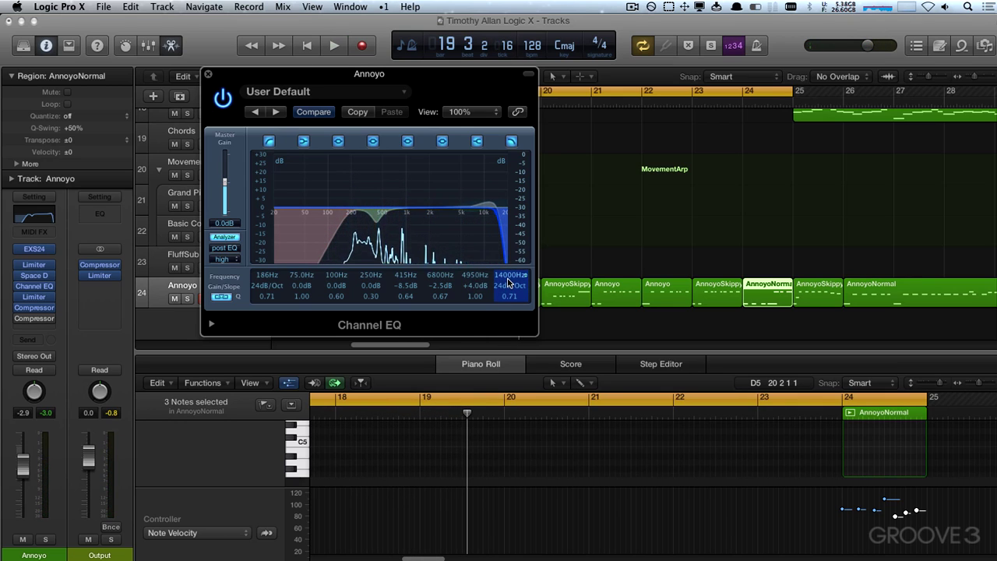
Reposition the Channel EQ window, set its low cut to 150 Hz during playback, and close it
drag(405, 84, 516, 219)
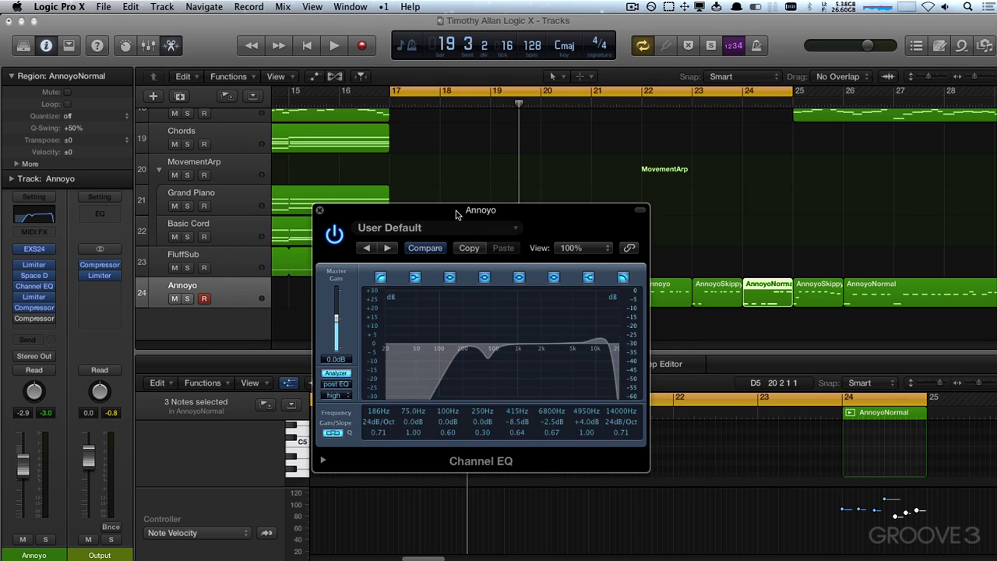
drag(456, 214, 521, 224)
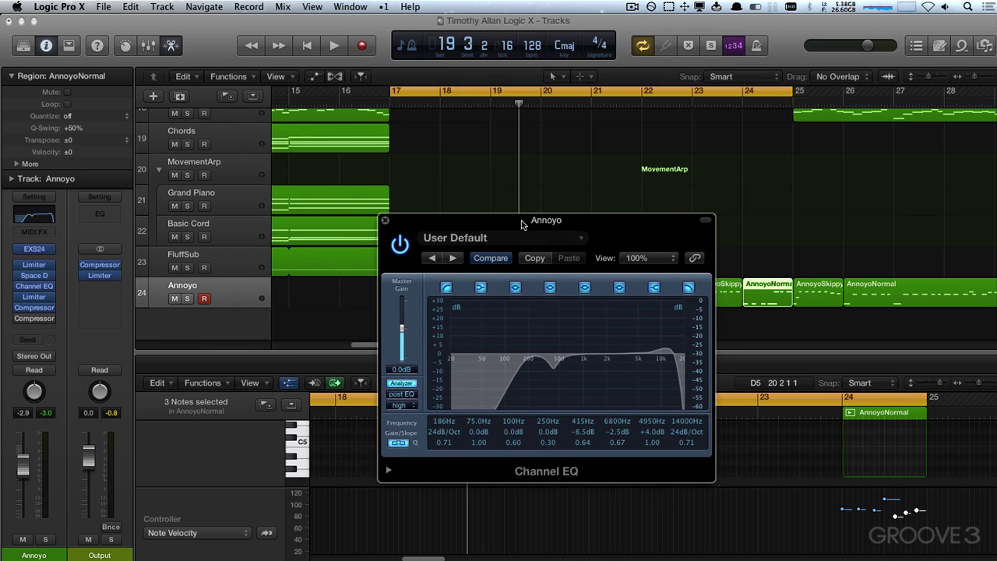
drag(522, 225, 549, 239)
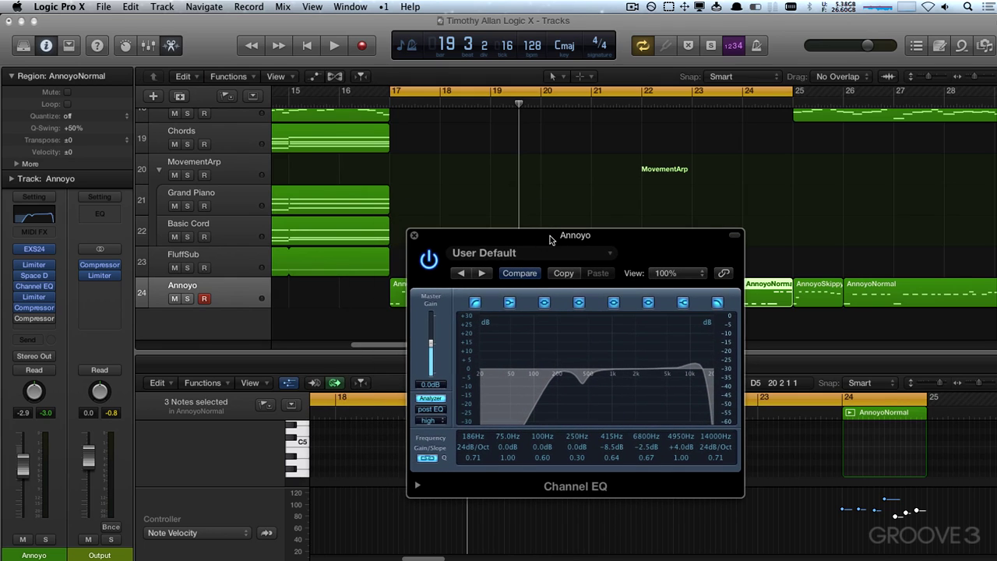
key(space)
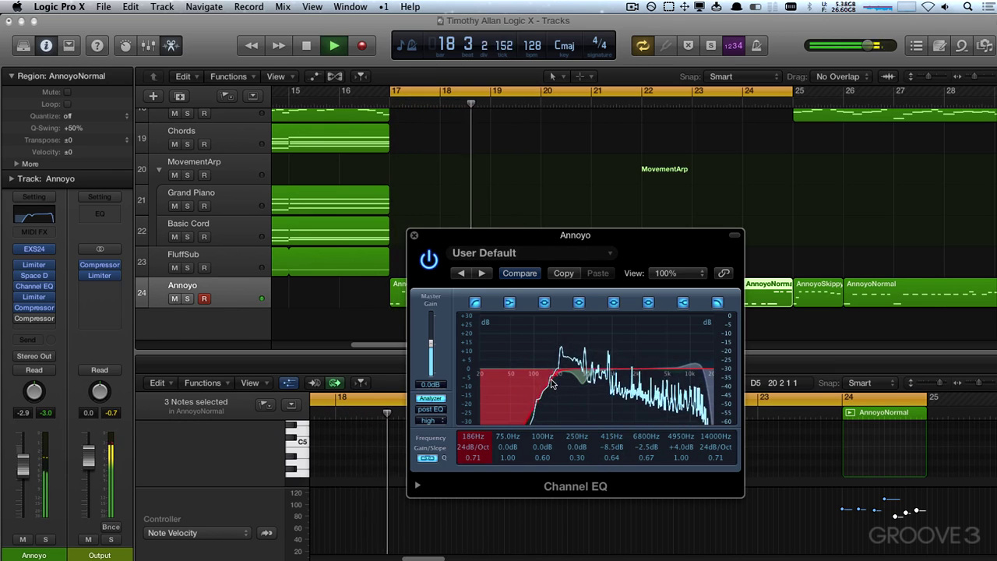
mouse_move(556, 379)
mouse_down()
mouse_move(529, 380)
mouse_move(546, 380)
mouse_up()
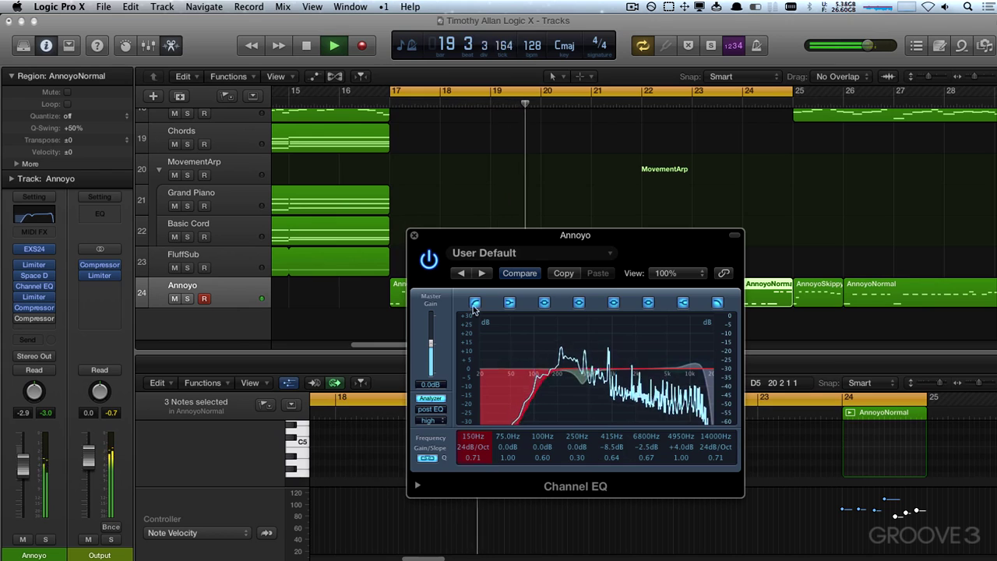
click(413, 232)
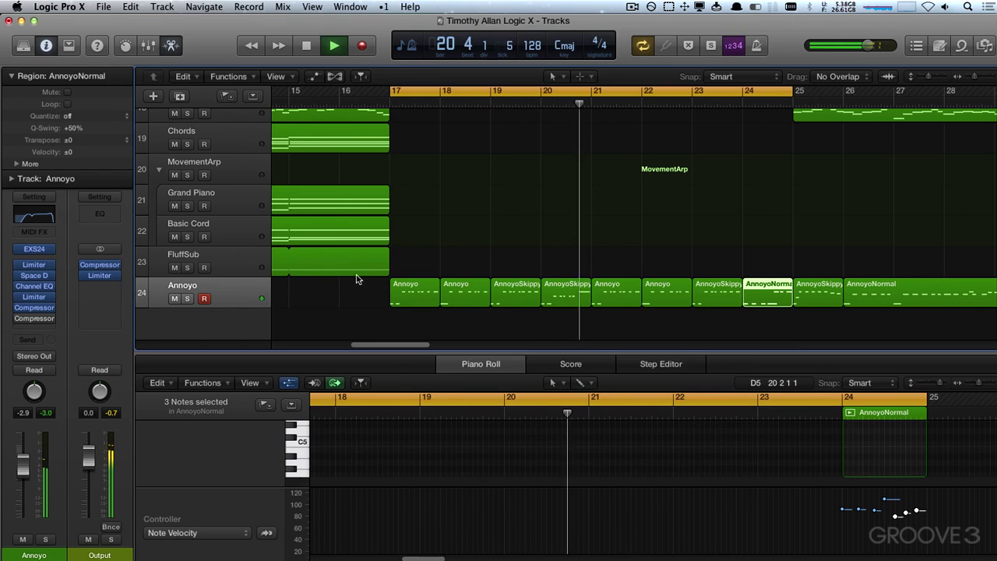
Slightly lower the reverb output level in Annoyo's Space Designer while auditioning the cycled section, and close the plug-in
click(237, 287)
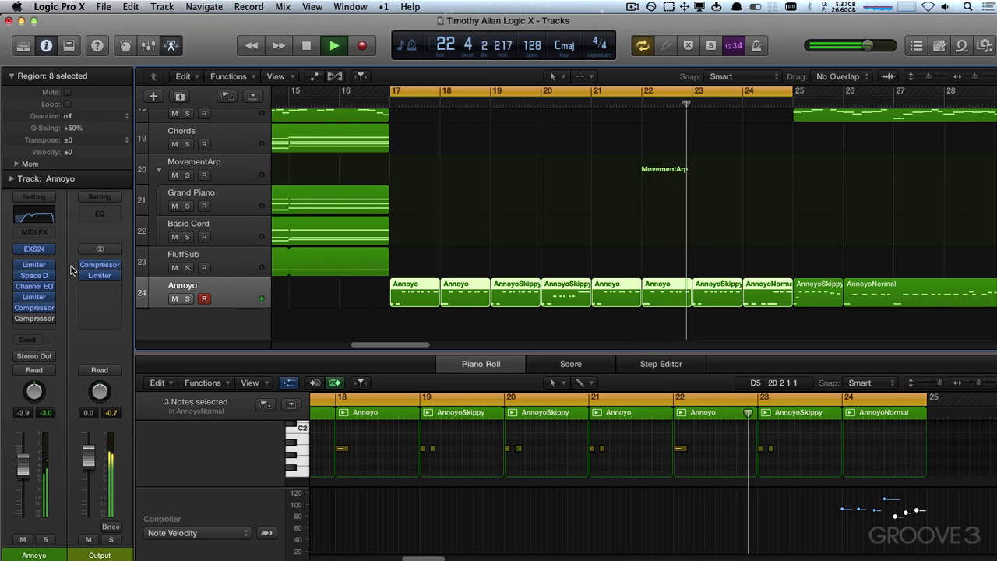
click(33, 275)
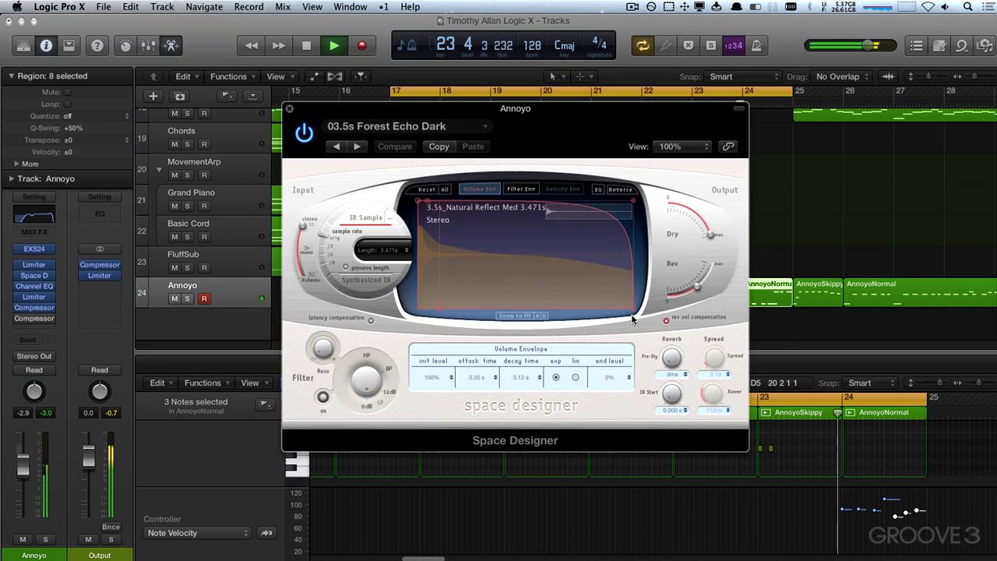
drag(695, 278, 657, 316)
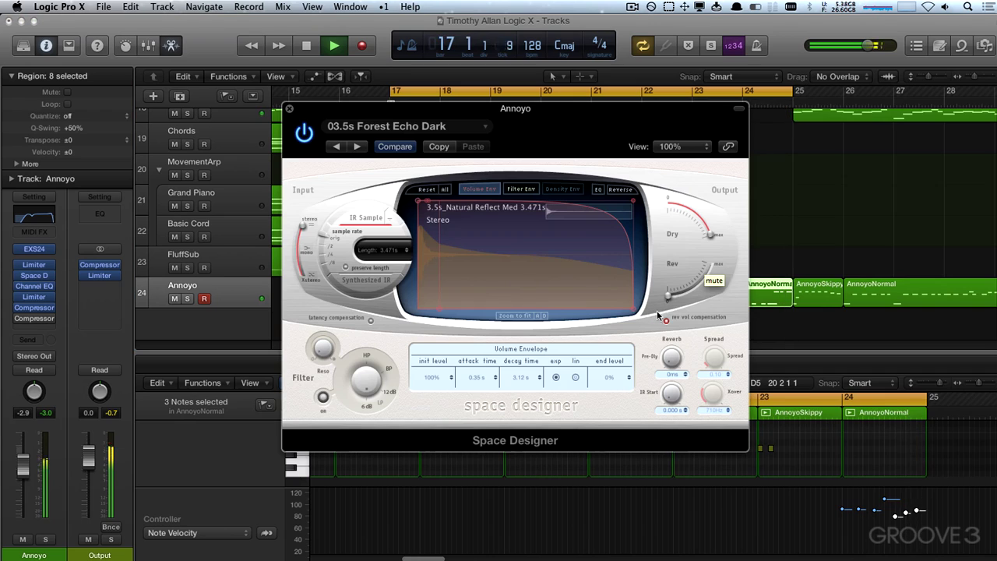
key(space)
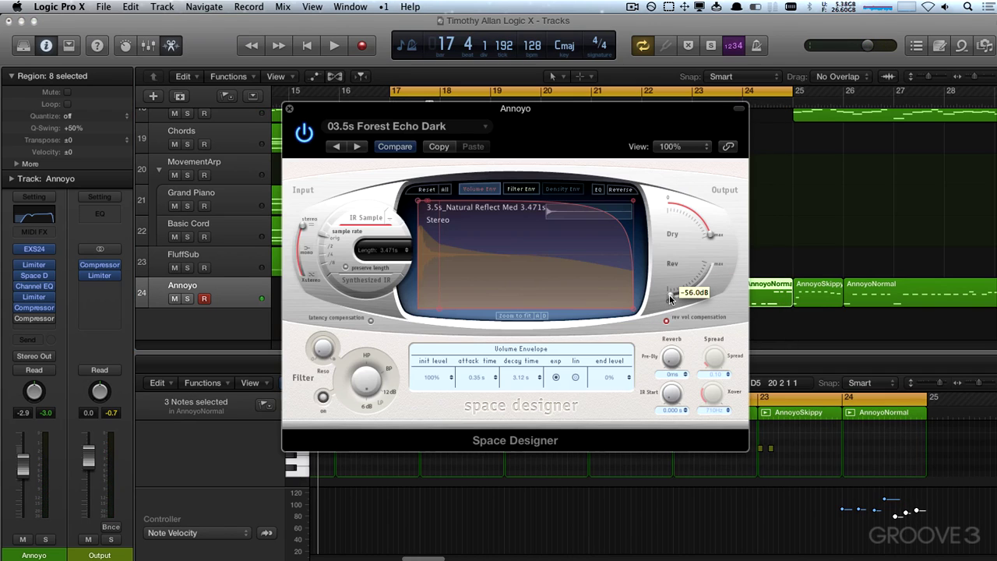
key(space)
drag(679, 296, 692, 293)
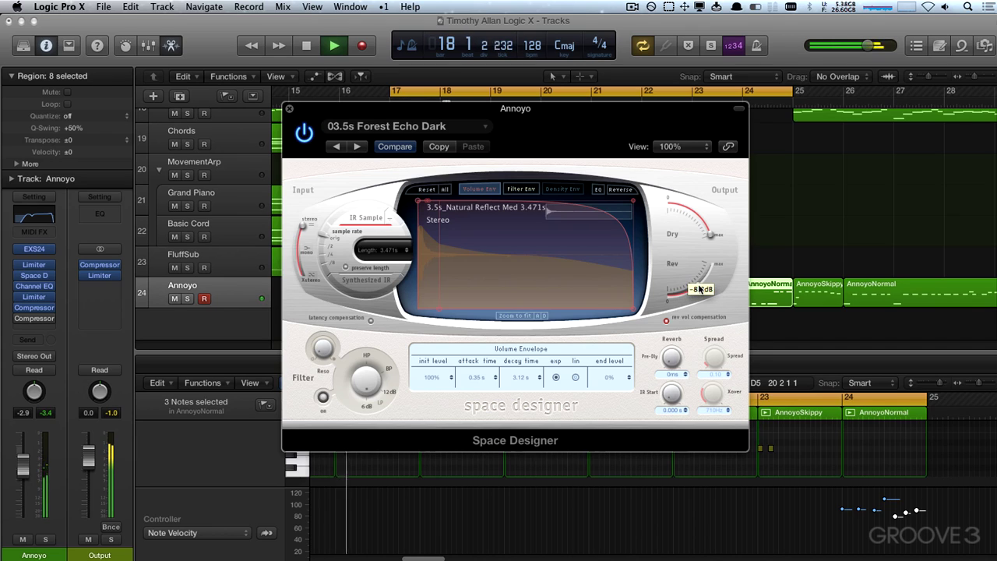
mouse_move(700, 289)
mouse_down()
mouse_move(711, 277)
mouse_move(697, 292)
mouse_up()
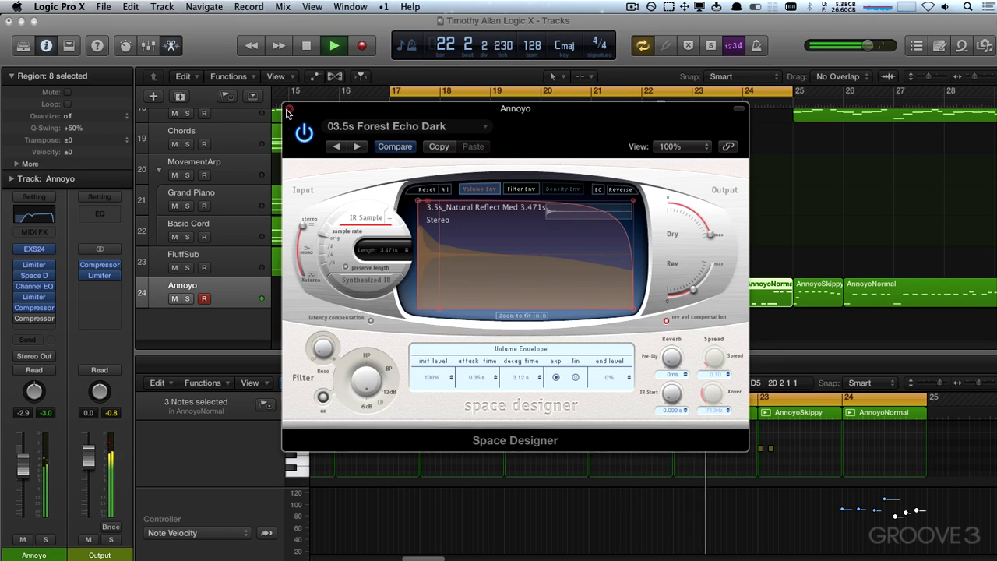
key(super+w)
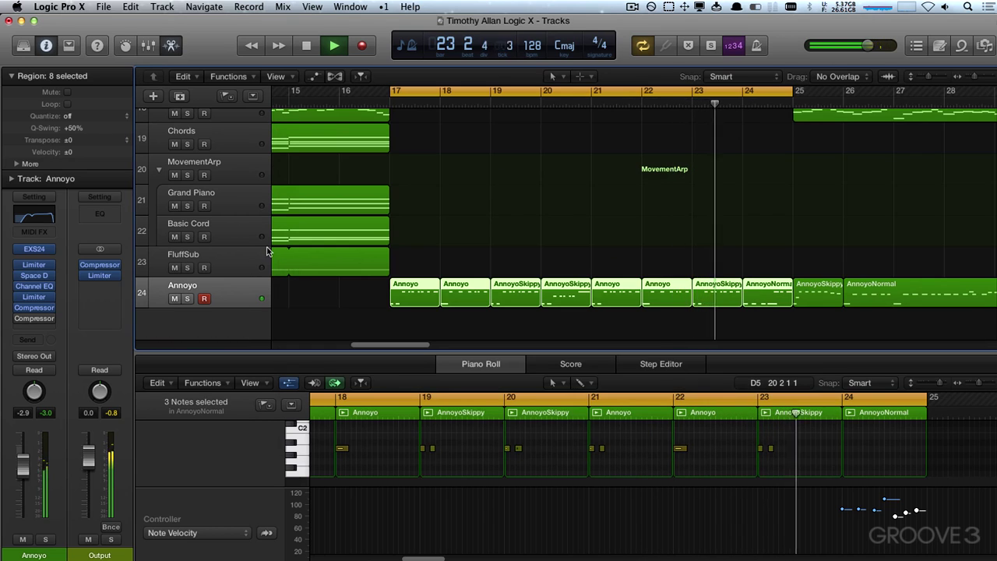
key(space)
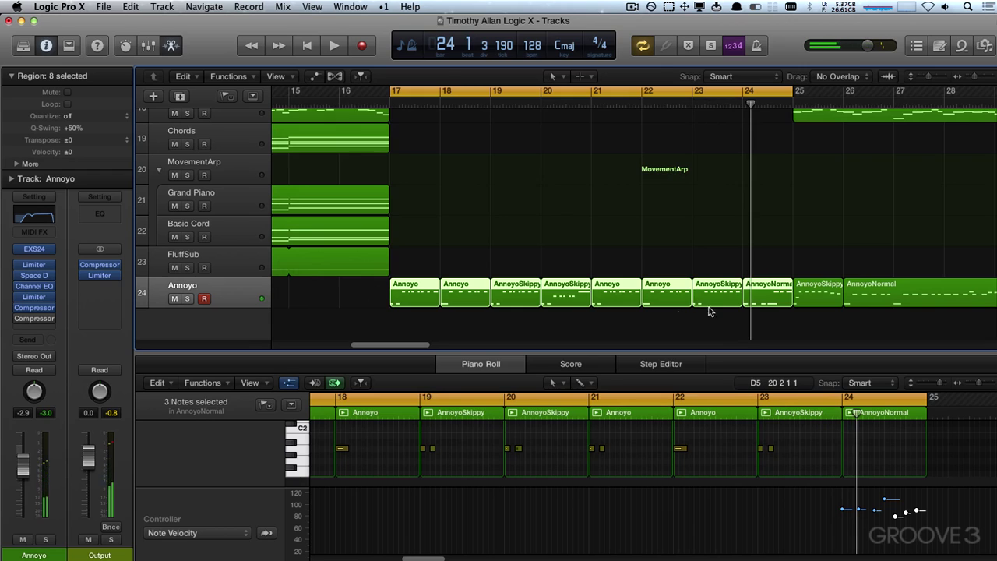
Remove the bypassed last Compressor from the Annoyo channel, leaving its slot empty
scroll(798, 242, up, 2)
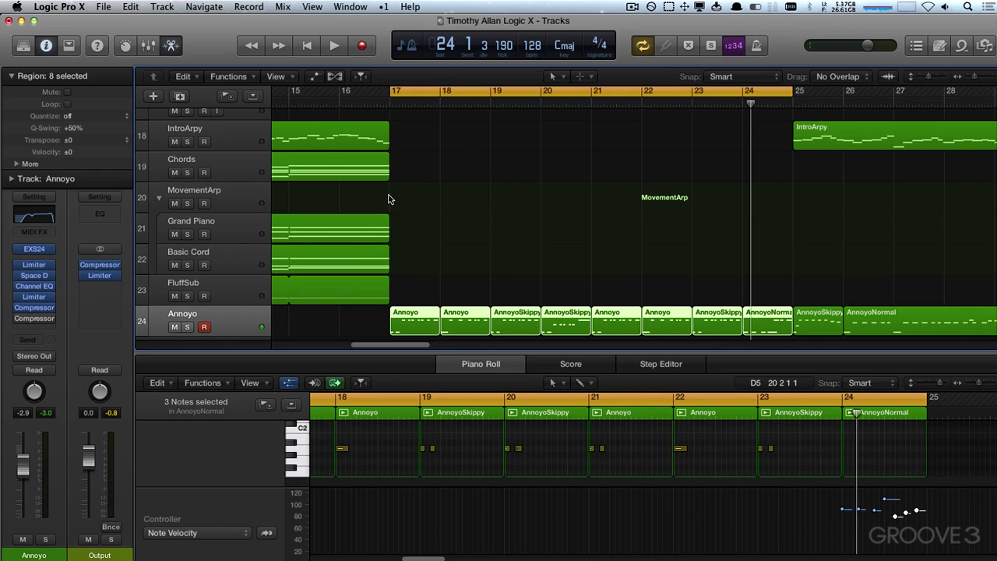
click(47, 320)
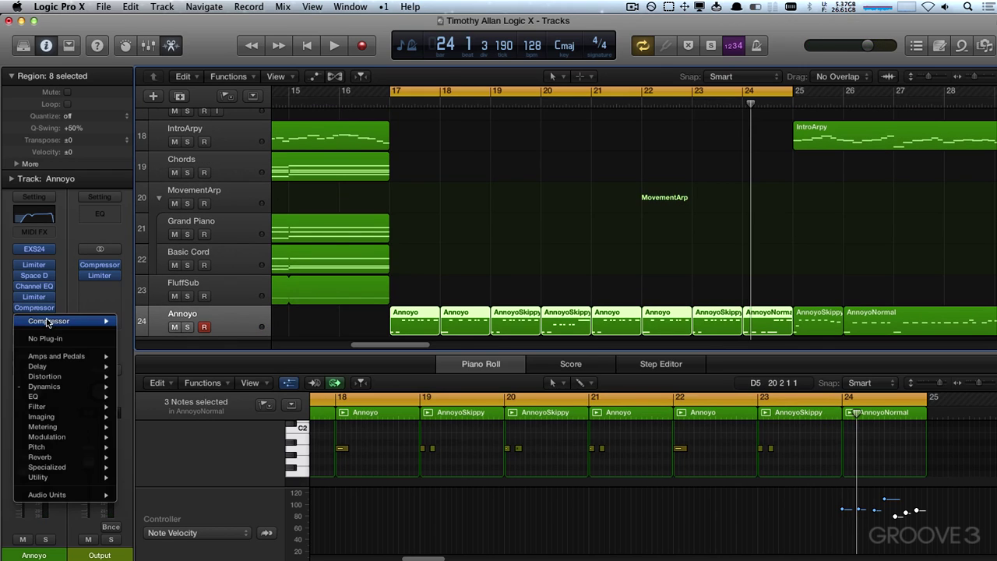
key(Escape)
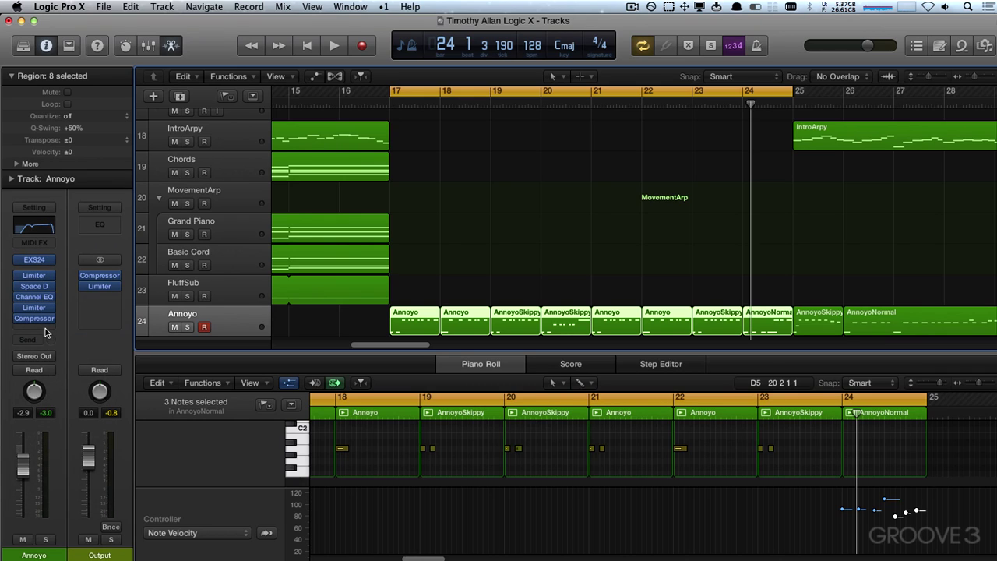
click(44, 331)
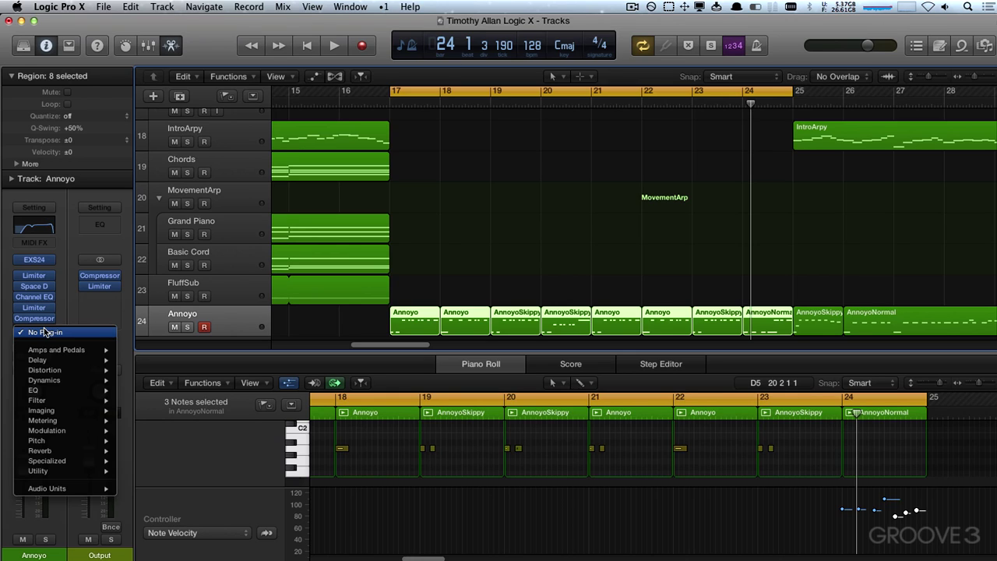
click(282, 337)
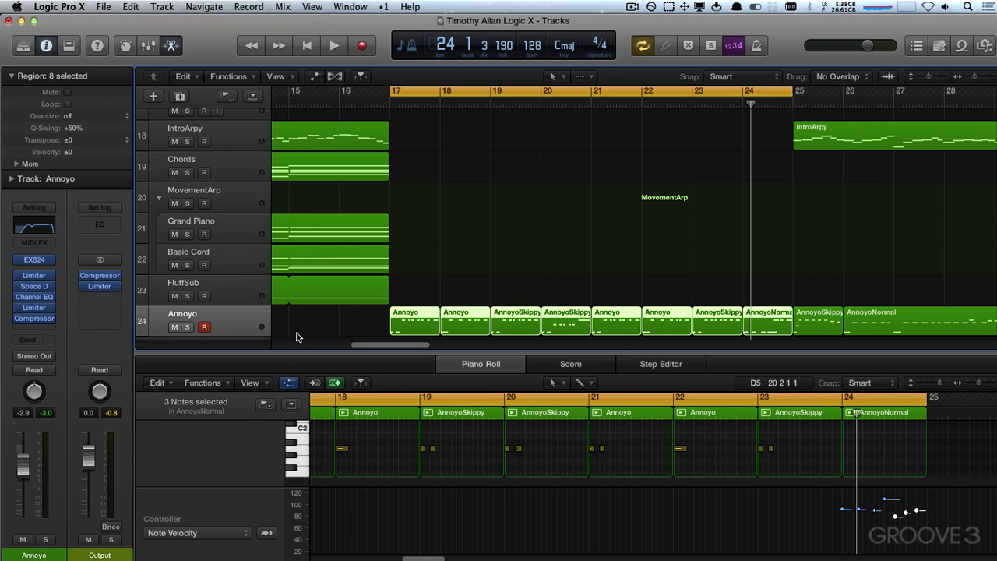